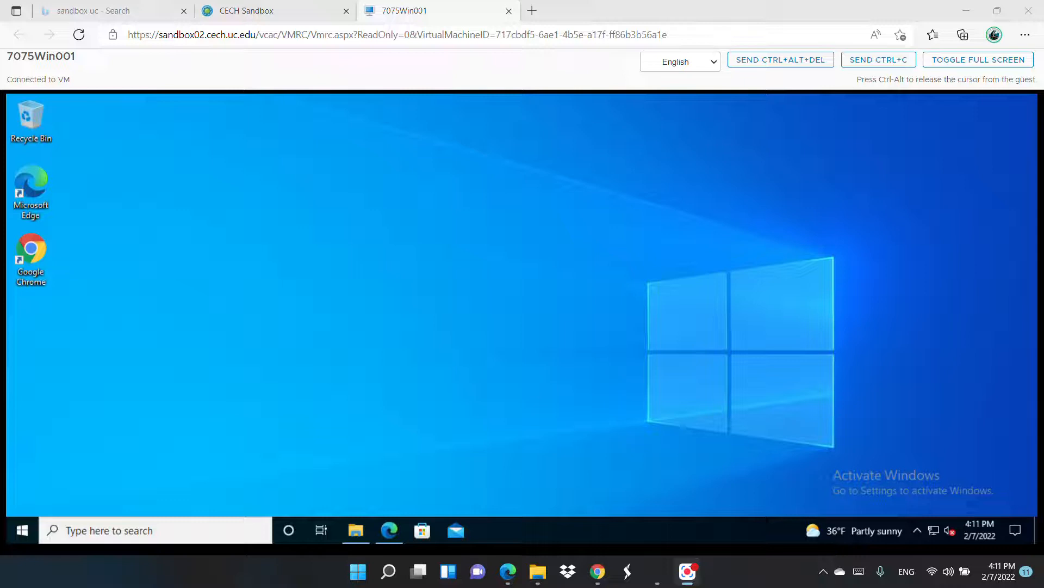
Download the WinPcap 4.1.3 installer for Windows in the virtual machine's browser, run it and allow it to make changes
{"action": "left_click", "coordinate": [390, 531]}
{"action": "left_click", "coordinate": [389, 530]}
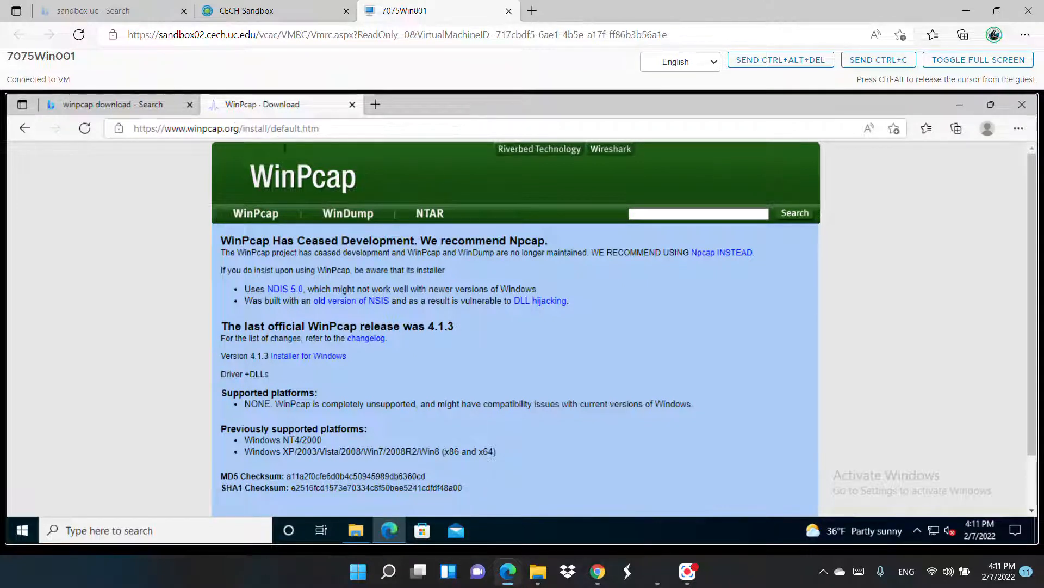
{"action": "left_click", "coordinate": [334, 358]}
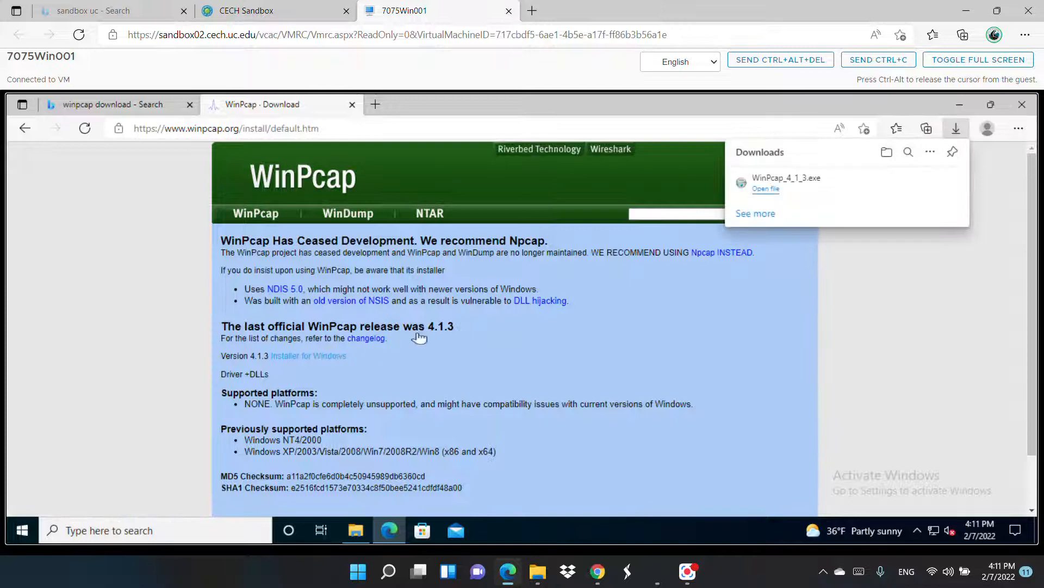
{"action": "left_click", "coordinate": [756, 195]}
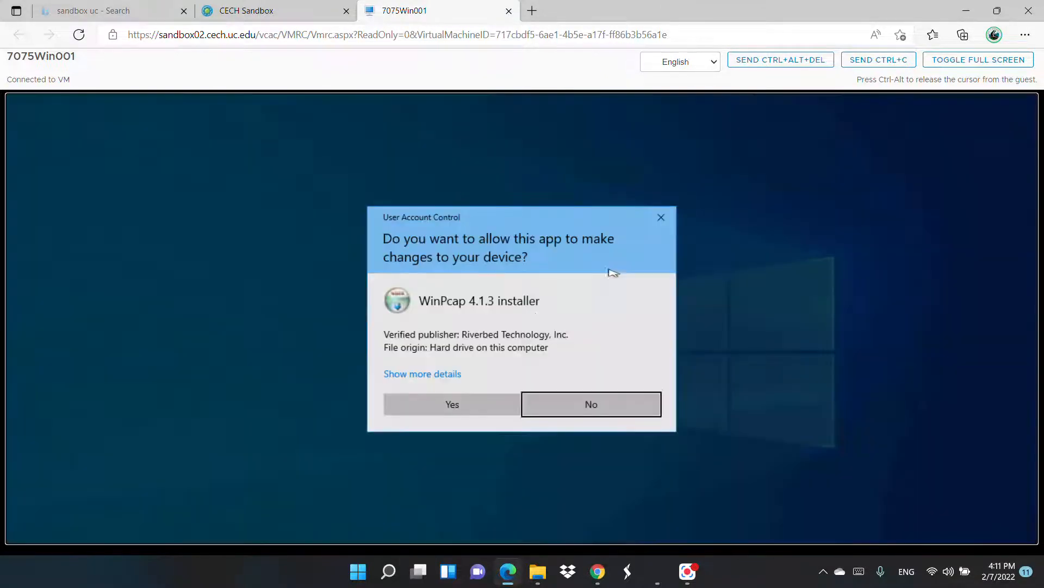
{"action": "left_click", "coordinate": [473, 410]}
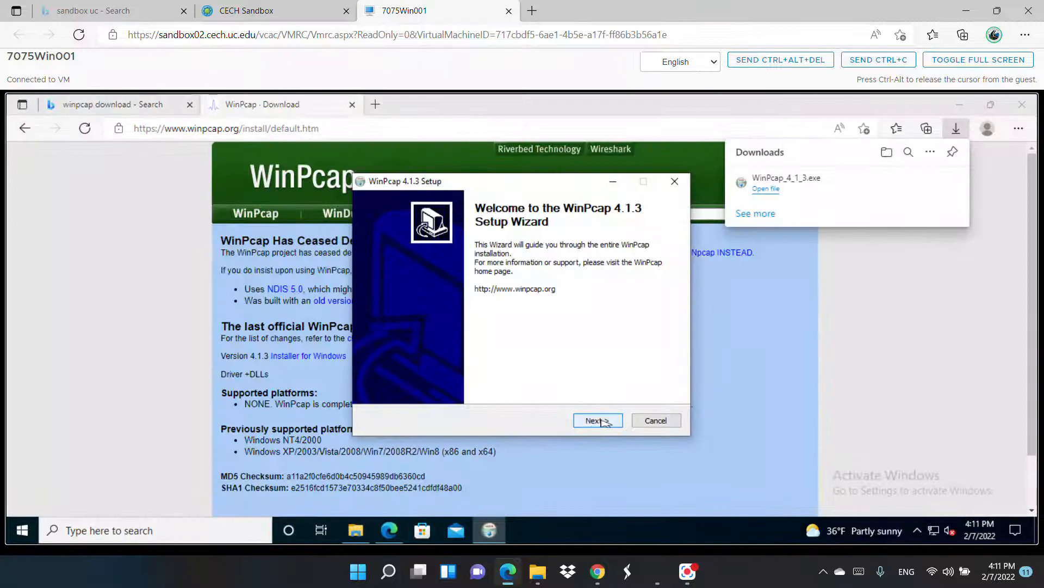
Accept the WinPcap license, install it with the driver starting automatically at boot time, and finish the setup wizard
{"action": "left_click", "coordinate": [593, 421]}
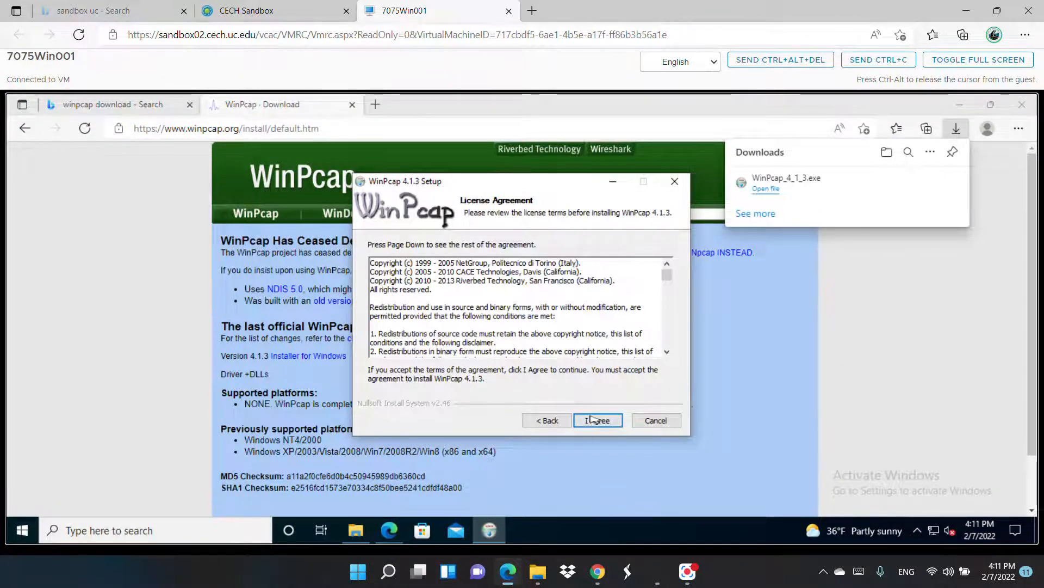
{"action": "left_click", "coordinate": [596, 421]}
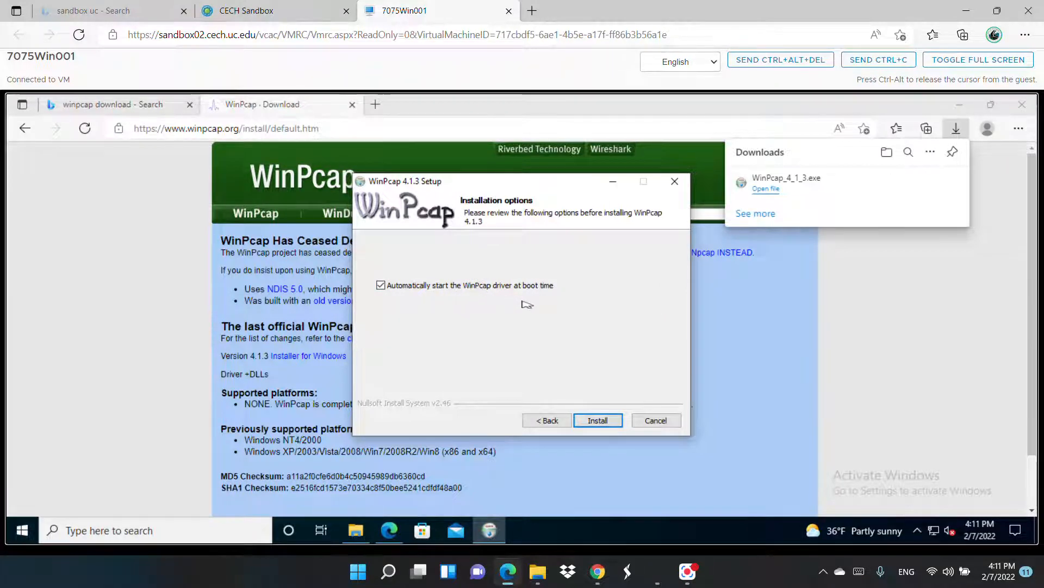
{"action": "left_click", "coordinate": [598, 422]}
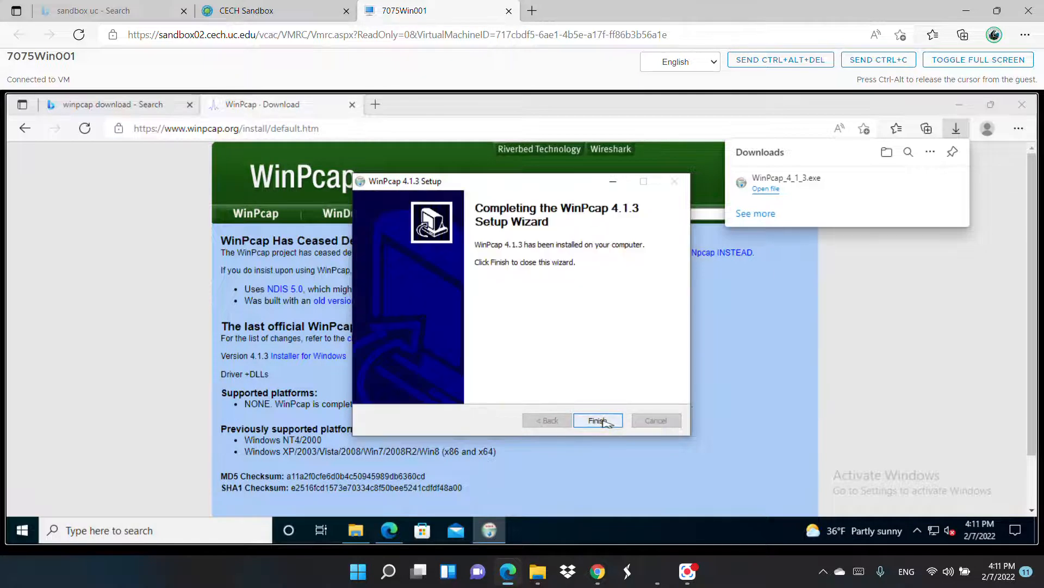
{"action": "left_click", "coordinate": [604, 422]}
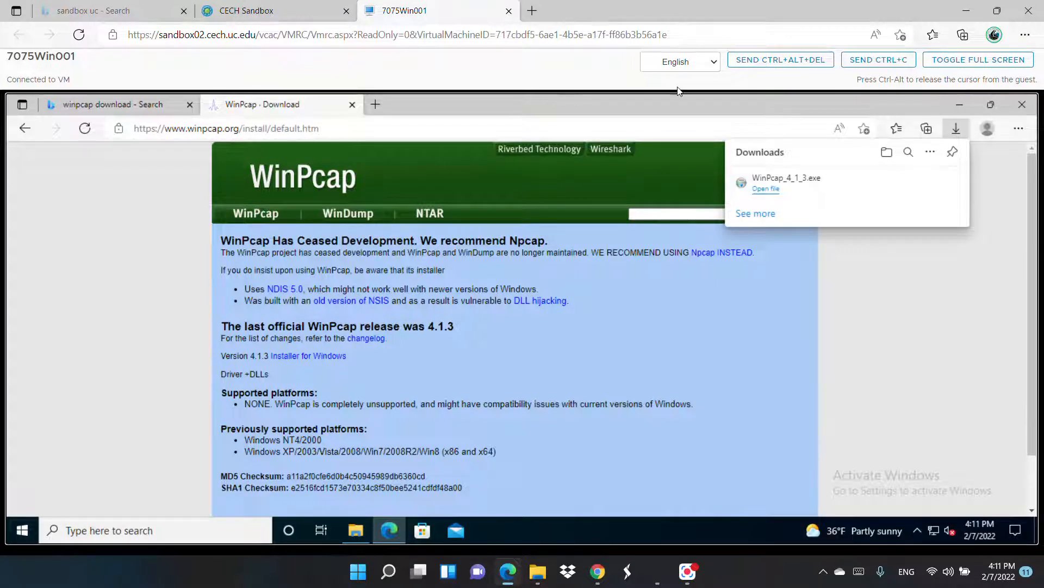
{"action": "left_click", "coordinate": [915, 315]}
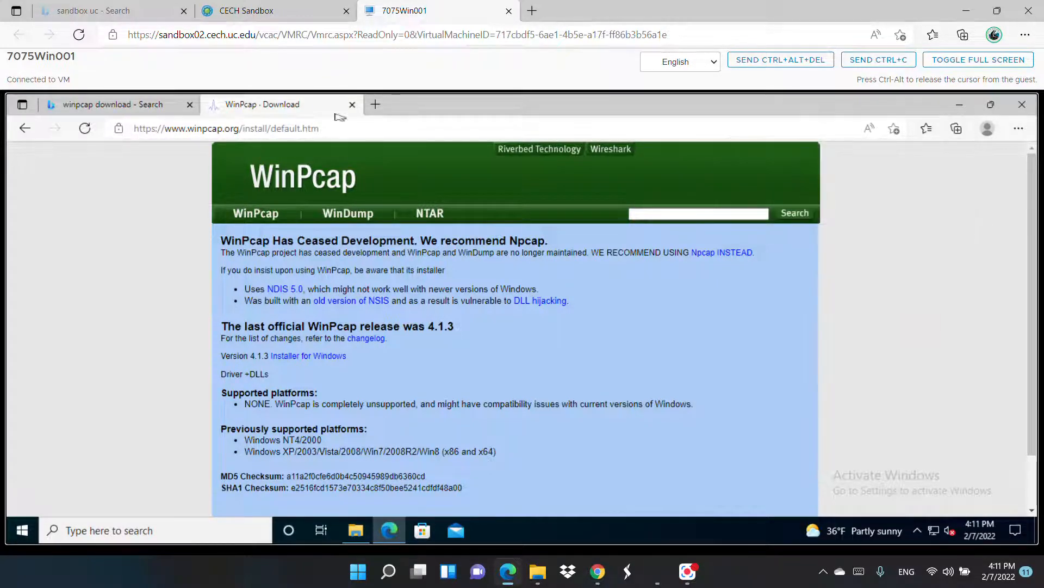
Go to nmap.org/npcap in a new browser tab
{"action": "left_click", "coordinate": [376, 105]}
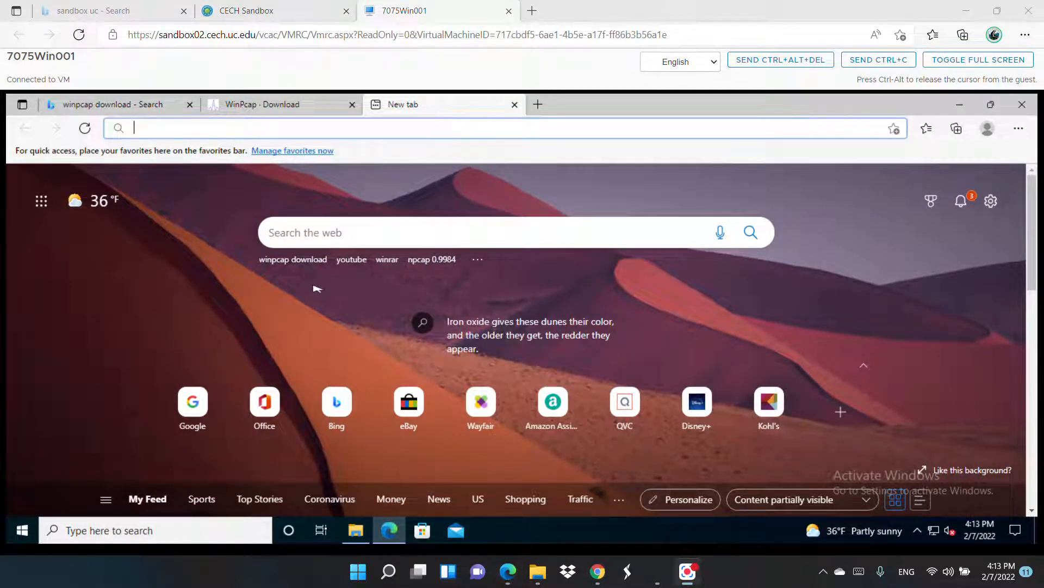
{"action": "left_click", "coordinate": [157, 128]}
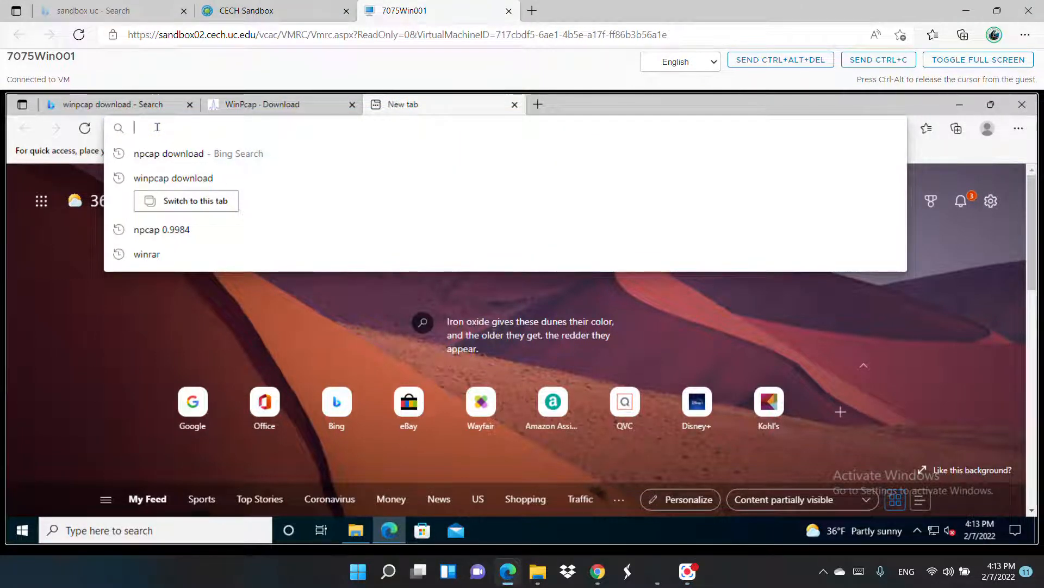
{"action": "type", "text": "nma"}
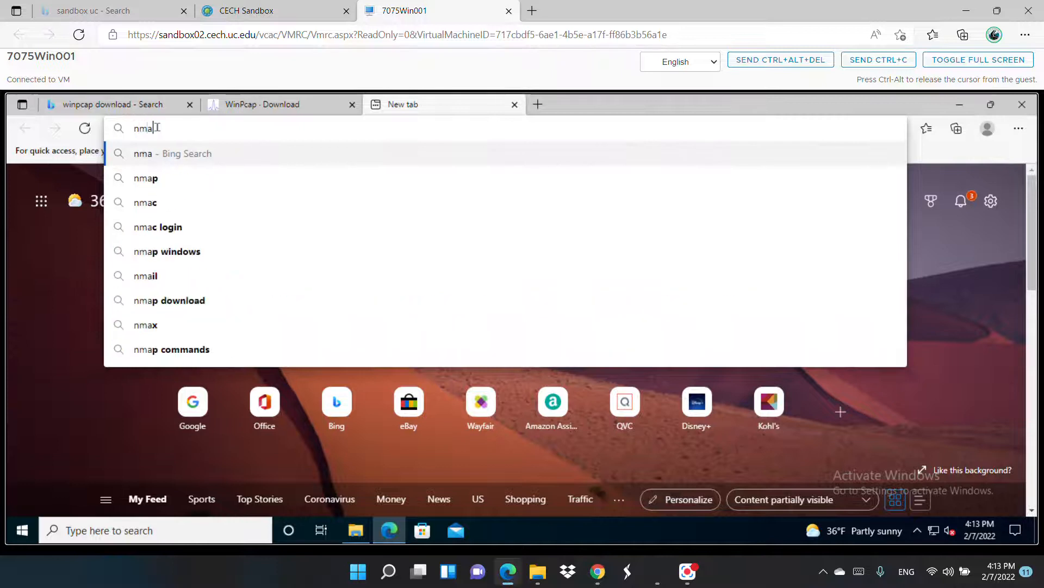
{"action": "type", "text": "p.or"}
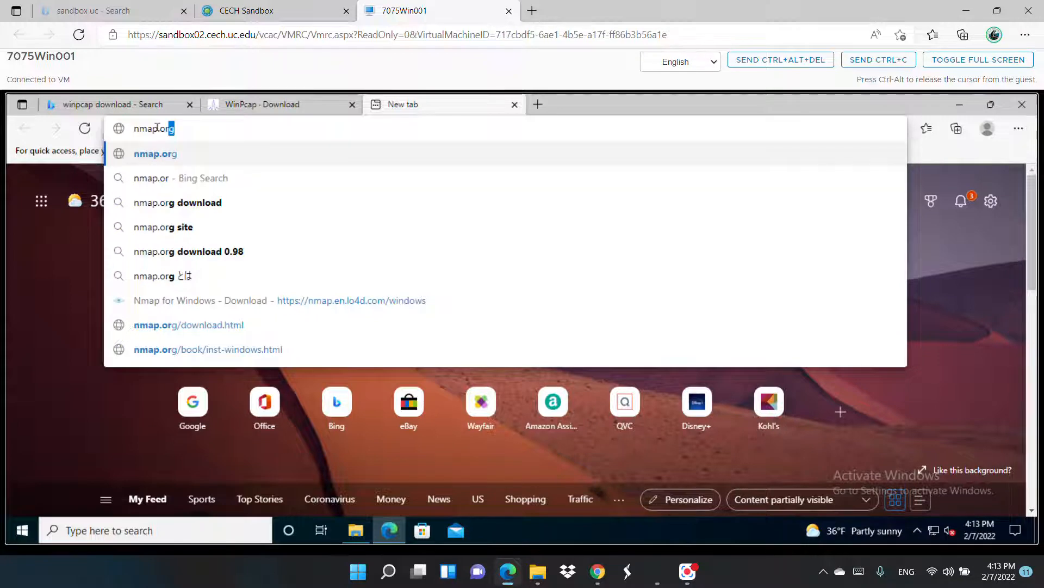
{"action": "type", "text": "g/"}
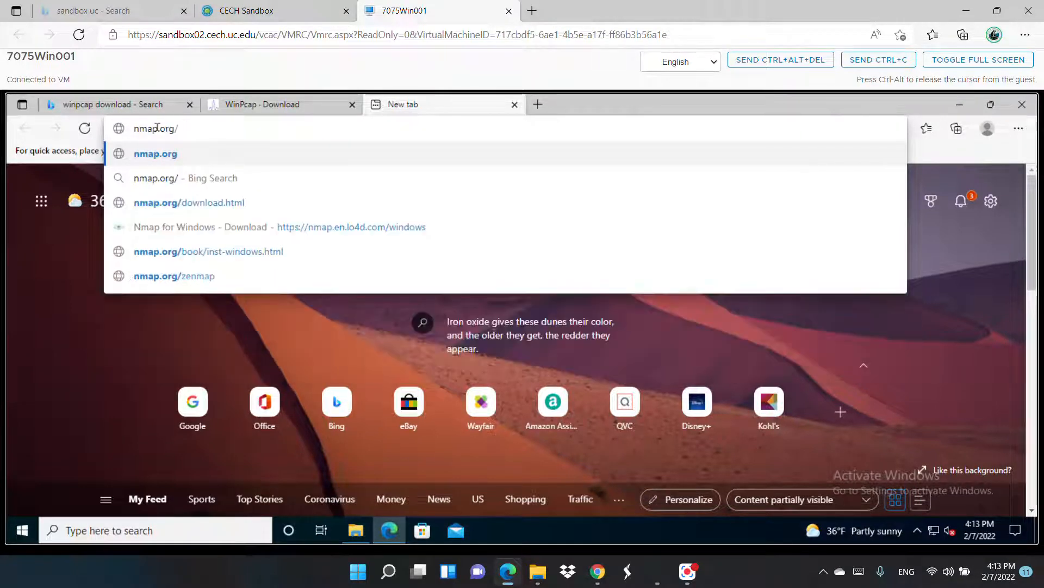
{"action": "type", "text": "np"}
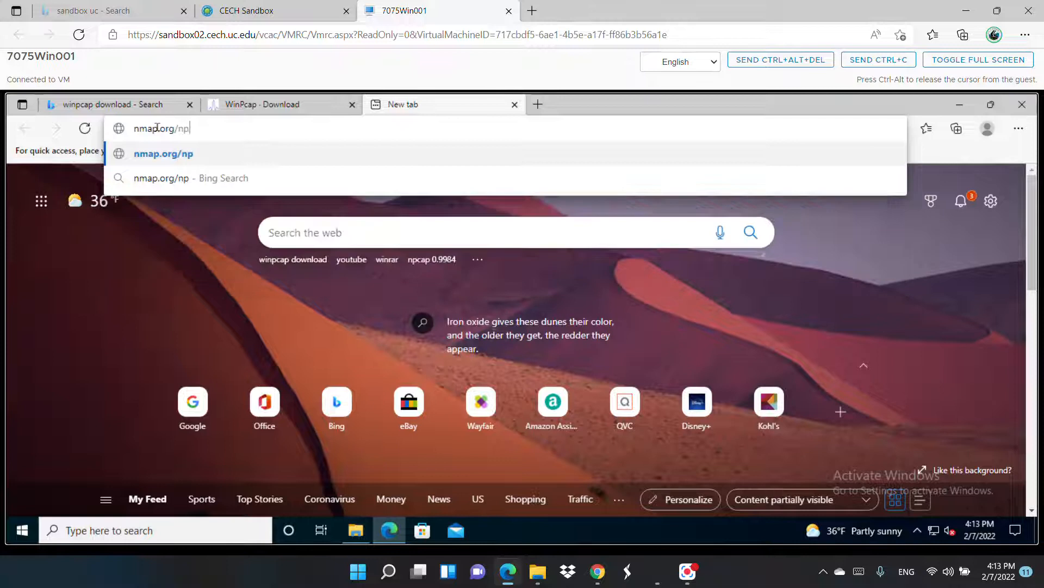
{"action": "type", "text": "ca"}
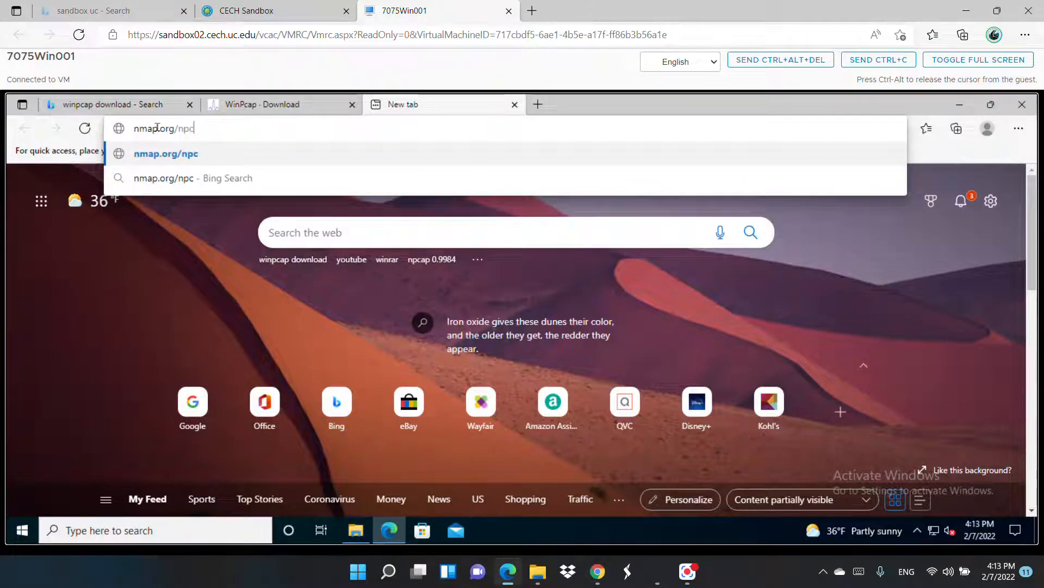
{"action": "type", "text": "p"}
{"action": "key", "text": "Return"}
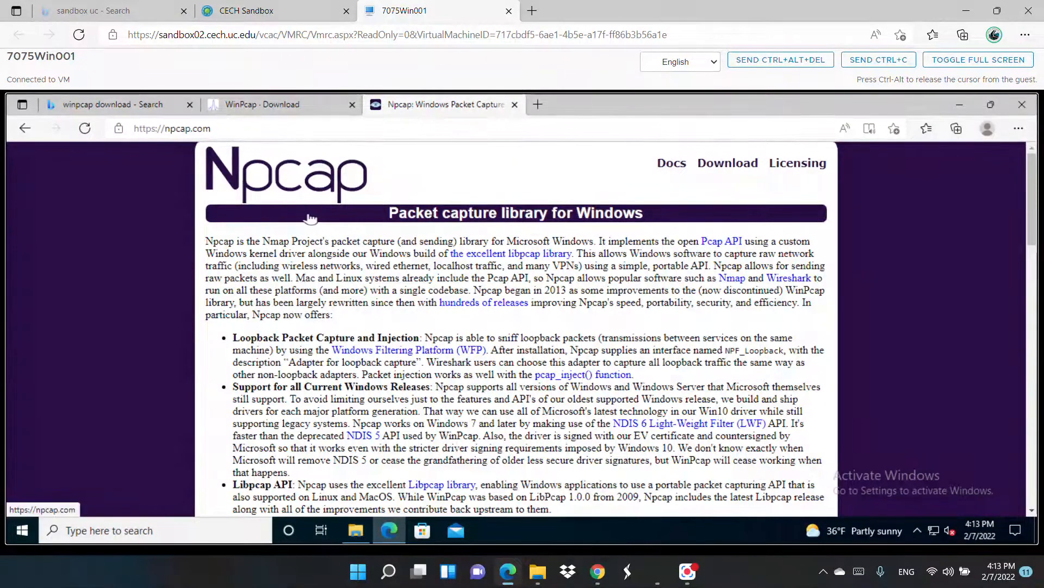
Download the Npcap 1.60 installer from the free edition section of the page
{"action": "scroll", "coordinate": [318, 218], "scroll_direction": "down", "scroll_amount": 15}
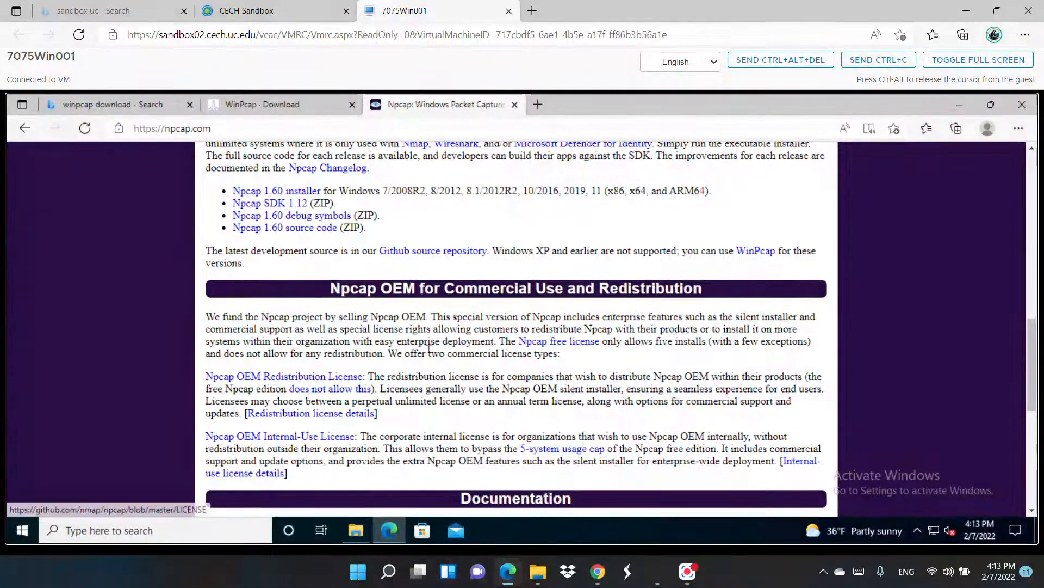
{"action": "scroll", "coordinate": [572, 350], "scroll_direction": "down", "scroll_amount": 4}
{"action": "scroll", "coordinate": [392, 333], "scroll_direction": "up", "scroll_amount": 6}
{"action": "scroll", "coordinate": [392, 334], "scroll_direction": "up", "scroll_amount": 3}
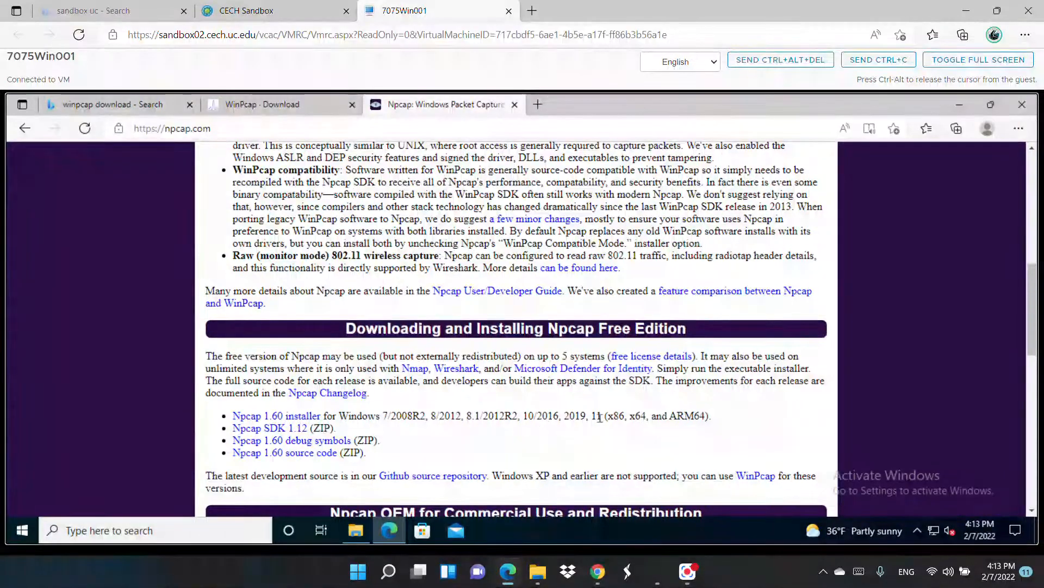
{"action": "left_click", "coordinate": [311, 416]}
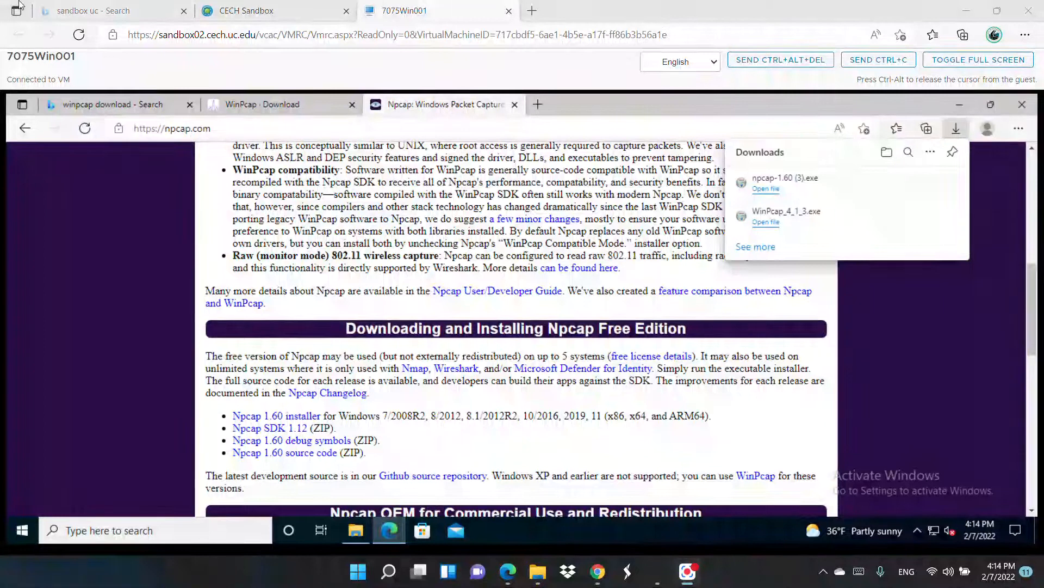
Run the downloaded npcap-1.60 (3).exe installer and allow it to make changes to the device
{"action": "left_click", "coordinate": [756, 184]}
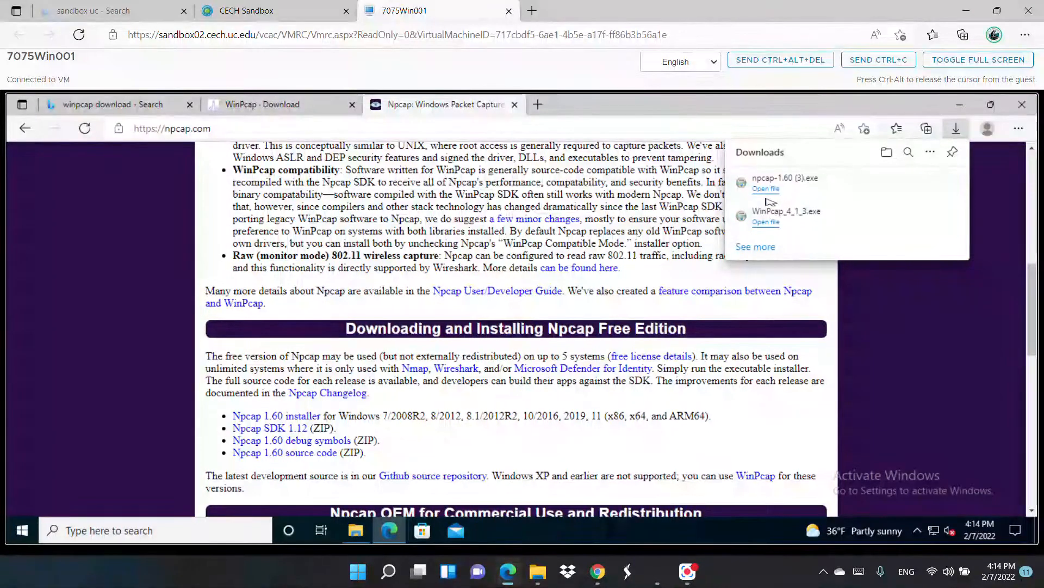
{"action": "left_click", "coordinate": [771, 190]}
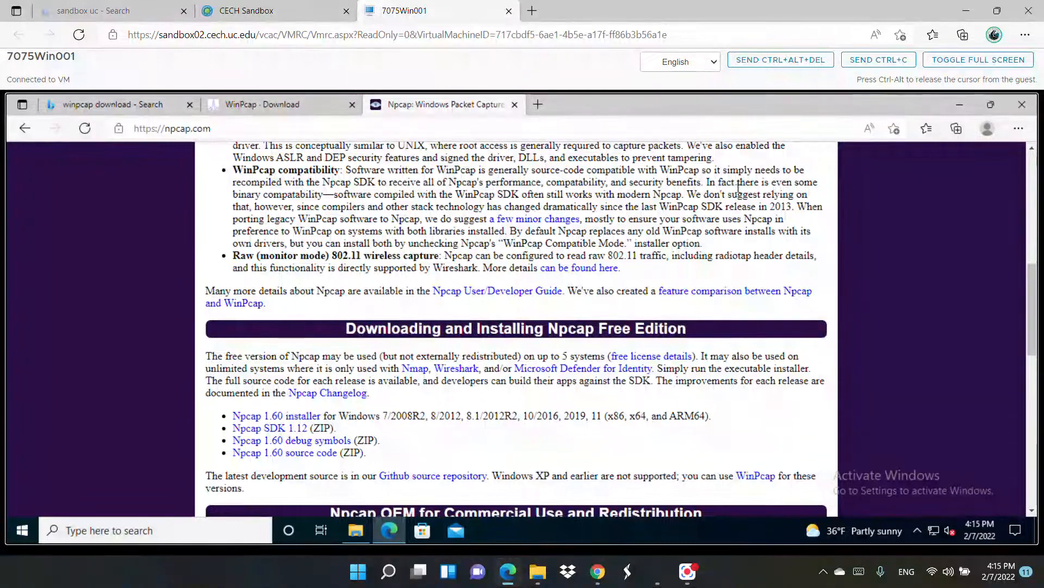
{"action": "left_click", "coordinate": [1019, 128]}
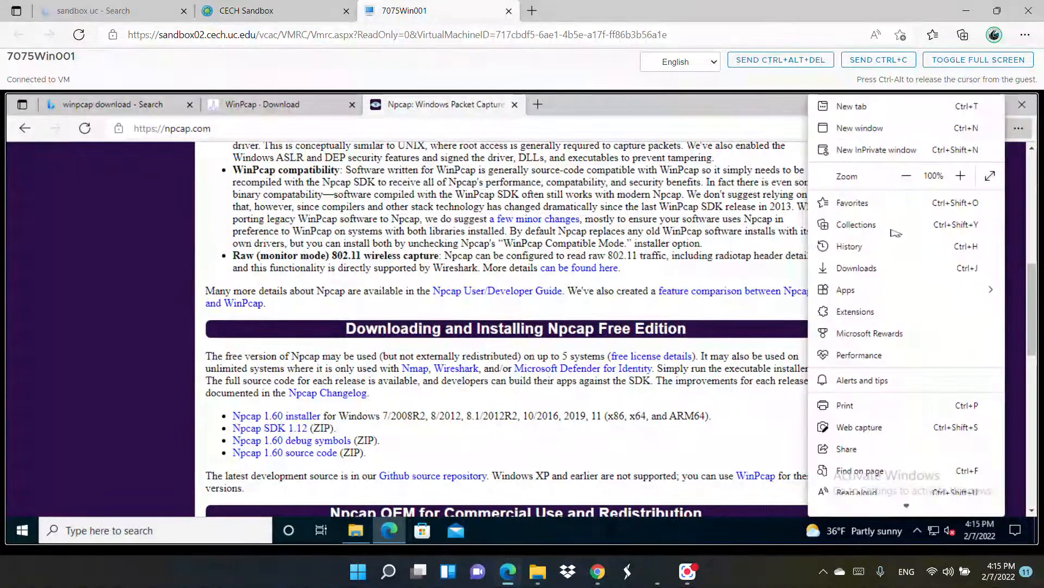
{"action": "left_click", "coordinate": [864, 268]}
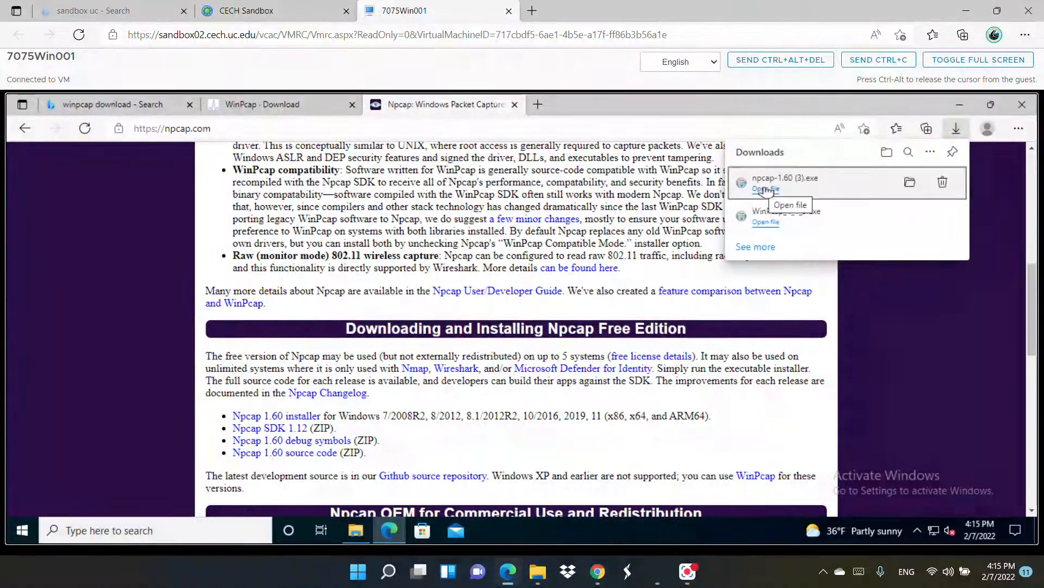
{"action": "left_click", "coordinate": [766, 190]}
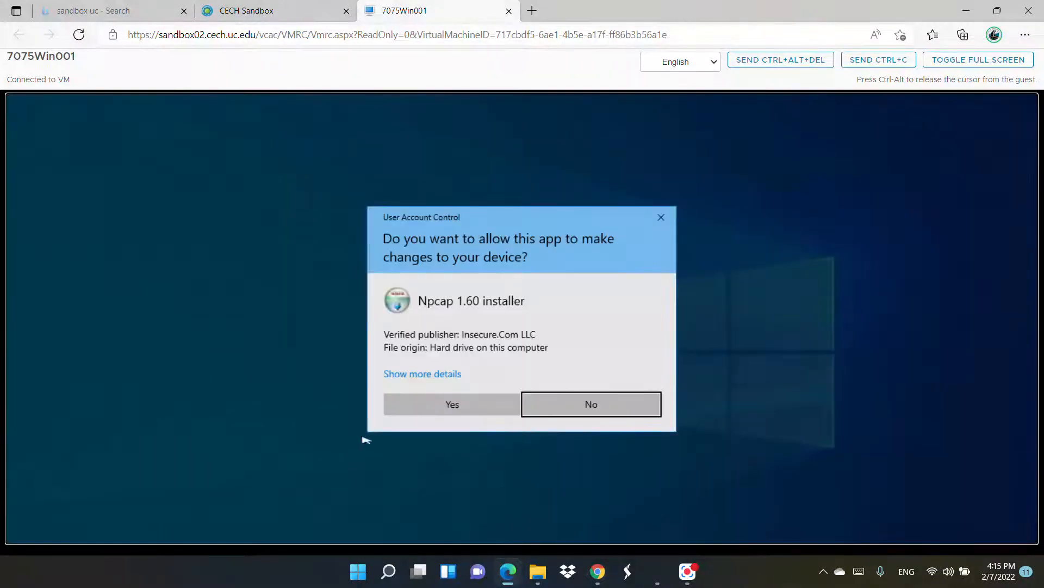
{"action": "left_click", "coordinate": [430, 404]}
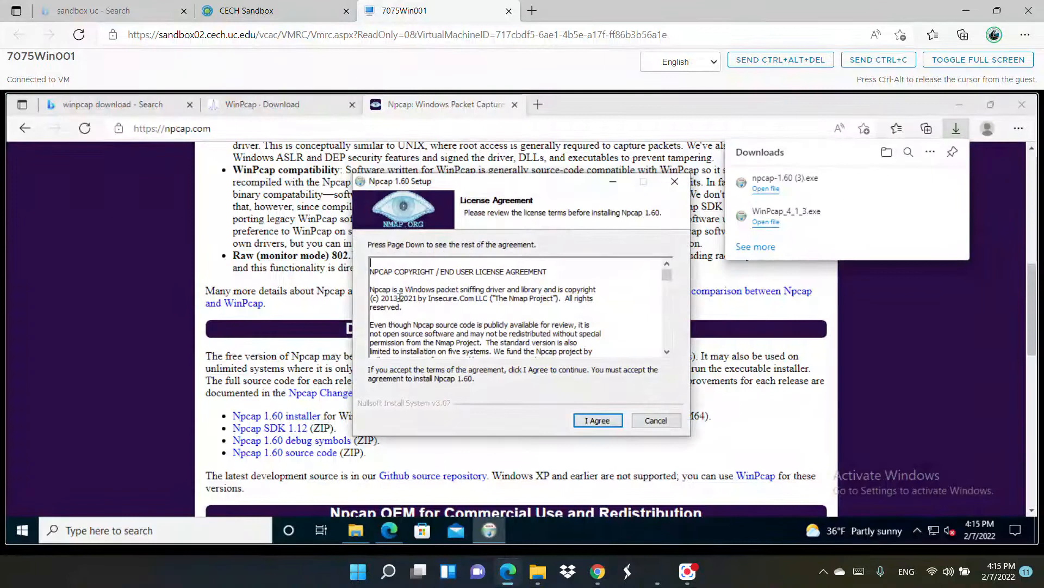
Accept the Npcap license, install it with raw 802.11 traffic support and WinPcap API-compatible mode, and finish the wizard
{"action": "left_click", "coordinate": [597, 421]}
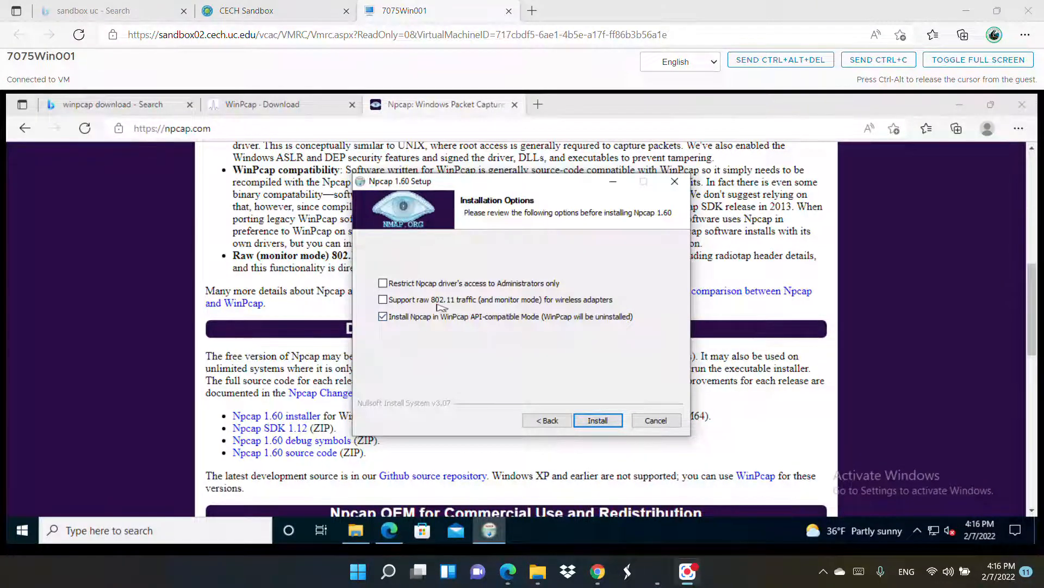
{"action": "left_click", "coordinate": [383, 300]}
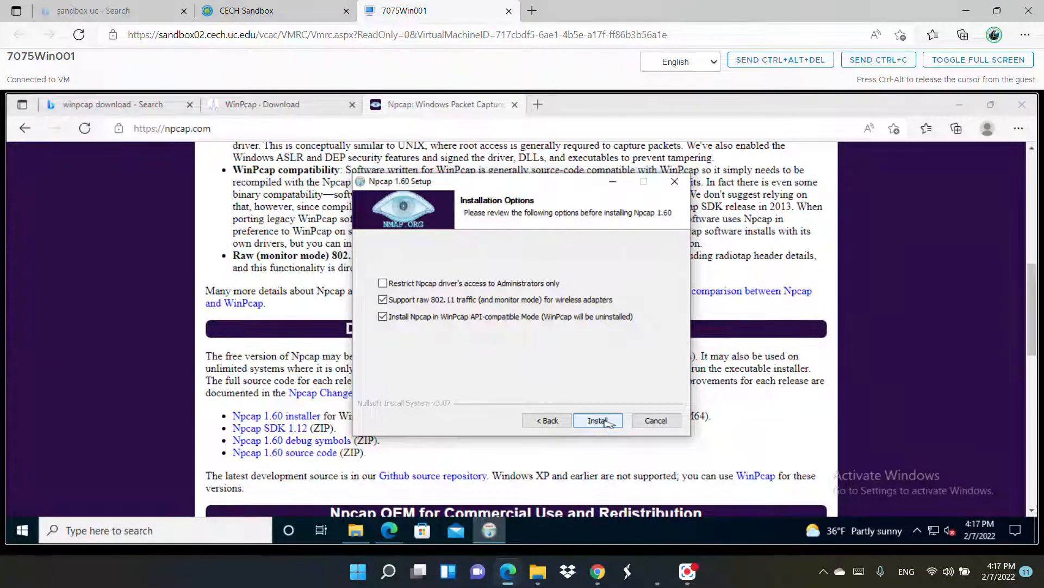
{"action": "left_click", "coordinate": [606, 421]}
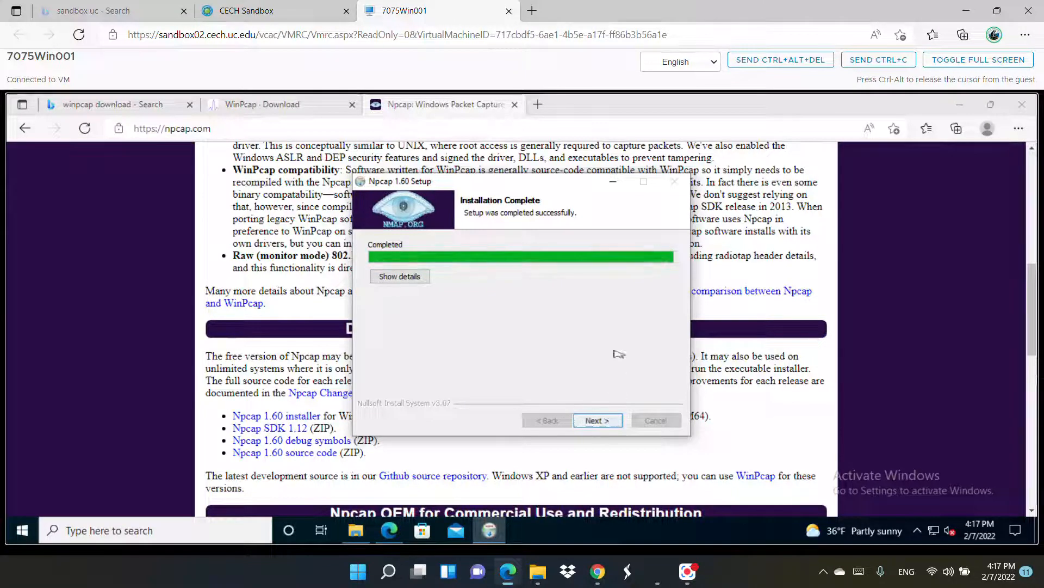
{"action": "left_click", "coordinate": [598, 421]}
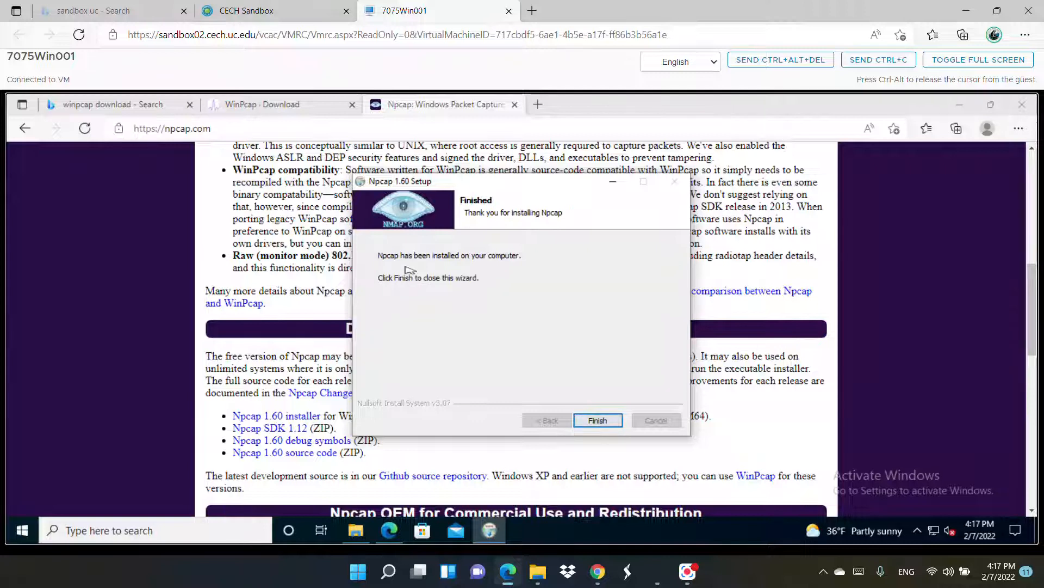
{"action": "left_click", "coordinate": [600, 420]}
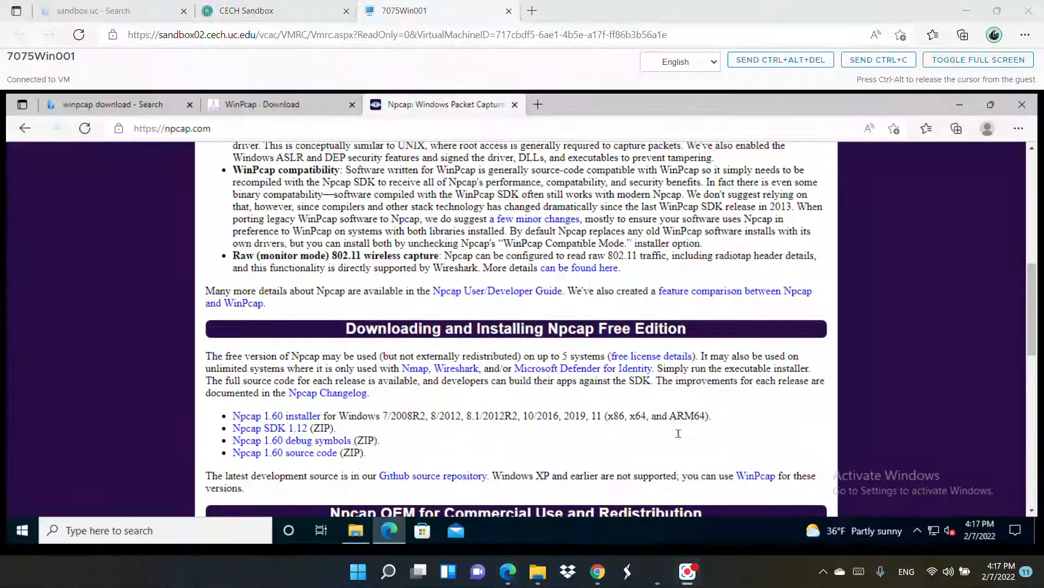
Search the web for "snort" in a new browser tab and open the official snort.org site
{"action": "left_click", "coordinate": [539, 104]}
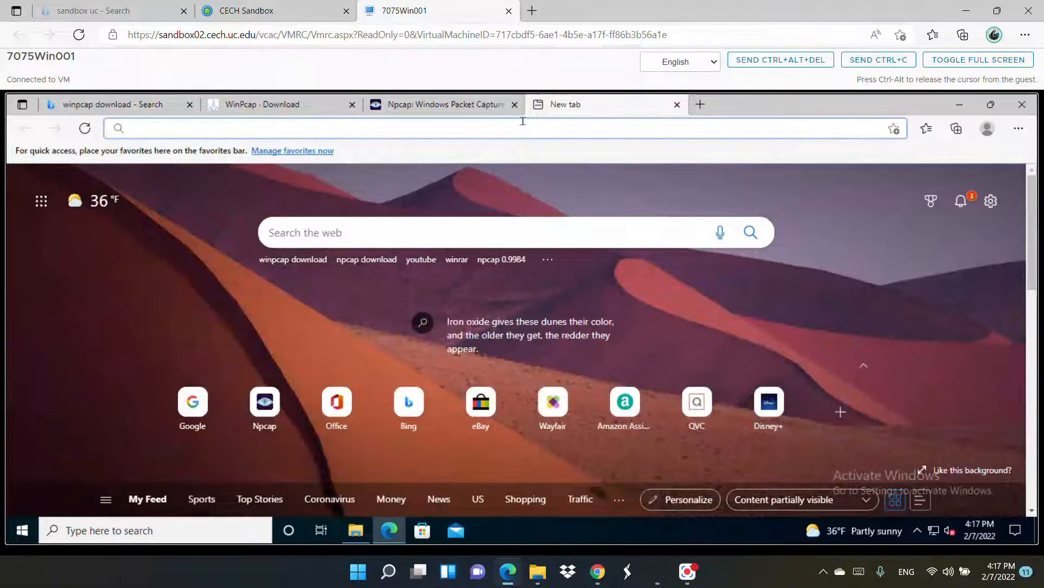
{"action": "type", "text": "s"}
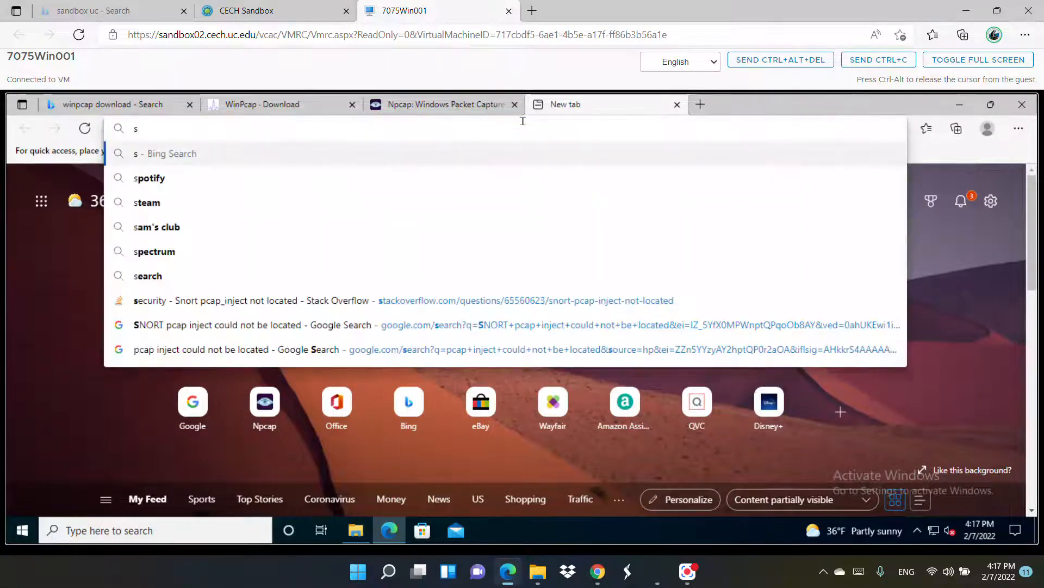
{"action": "type", "text": "nor"}
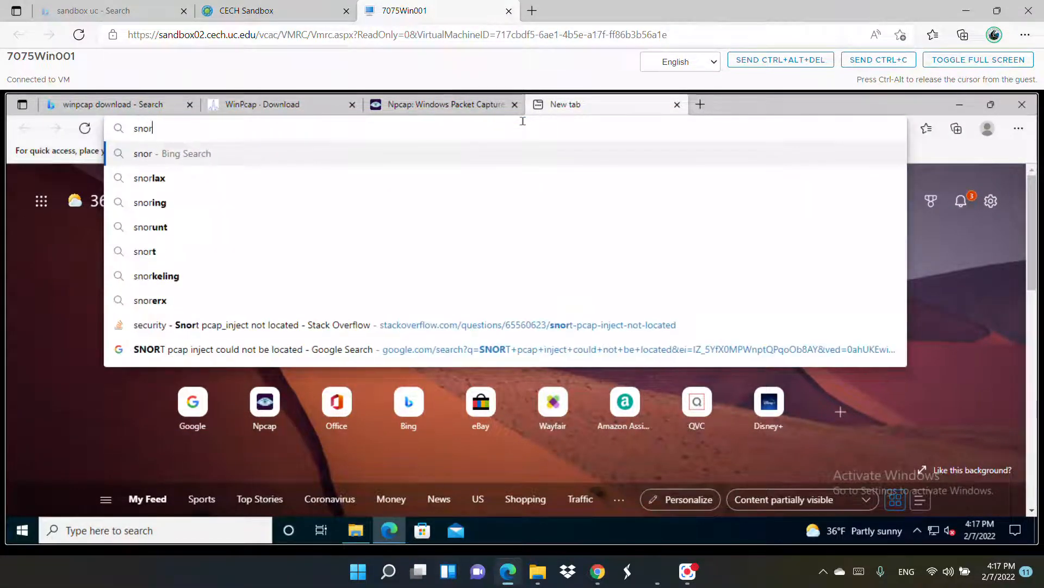
{"action": "type", "text": "t"}
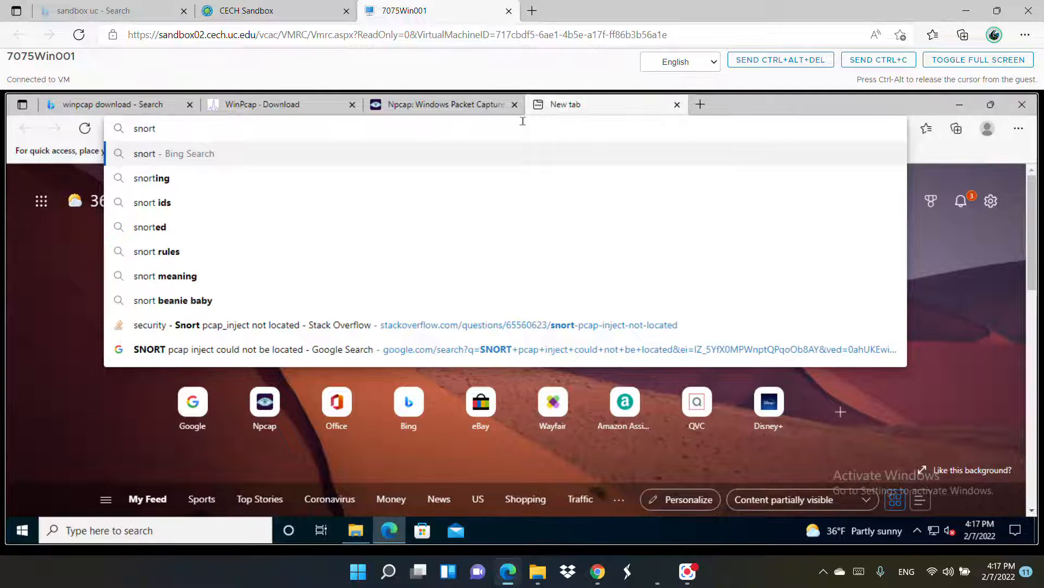
{"action": "type", "text": "."}
{"action": "key", "text": "BackSpace"}
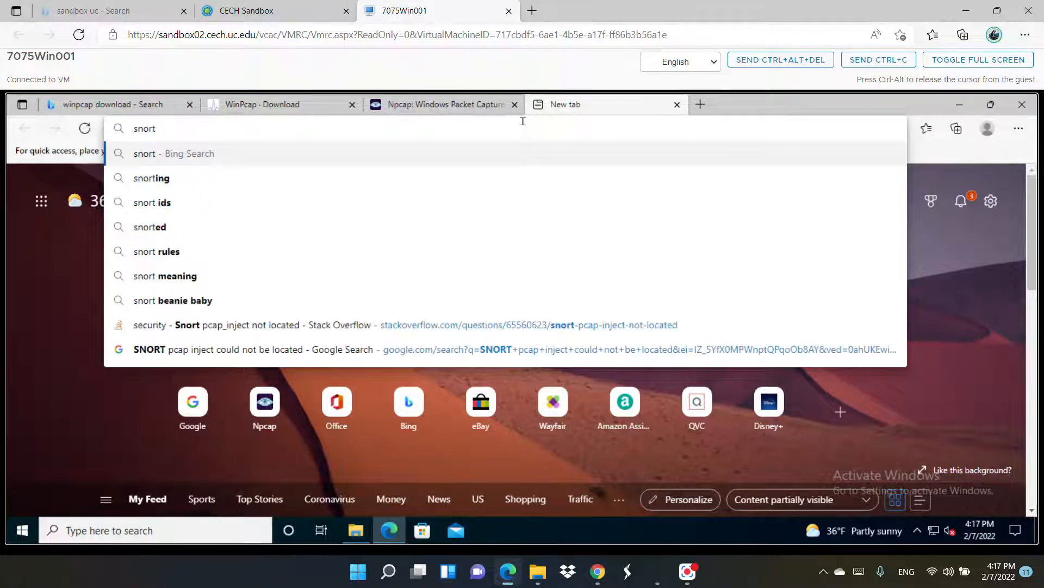
{"action": "key", "text": "Return"}
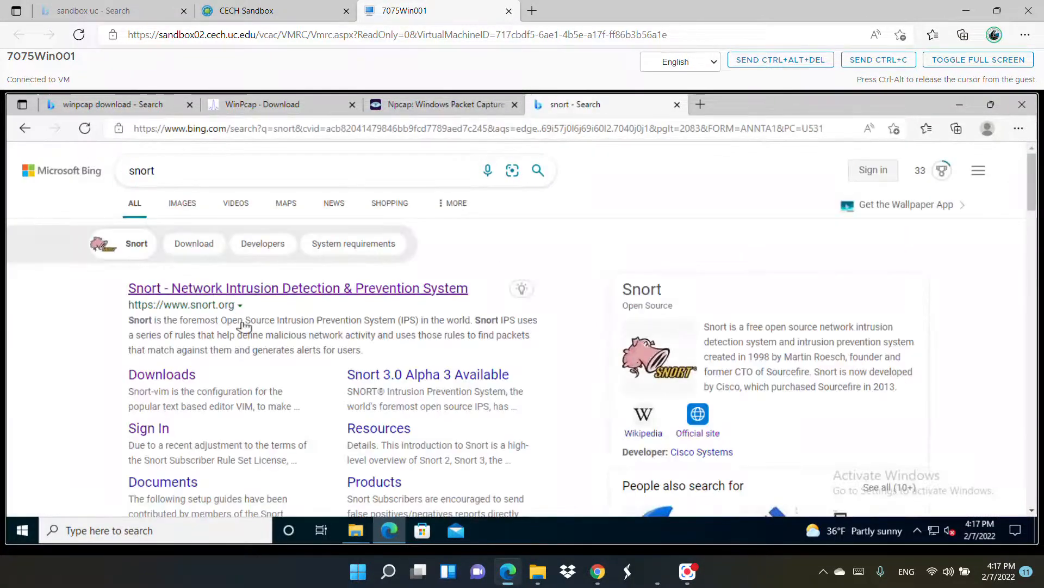
{"action": "left_click", "coordinate": [252, 294]}
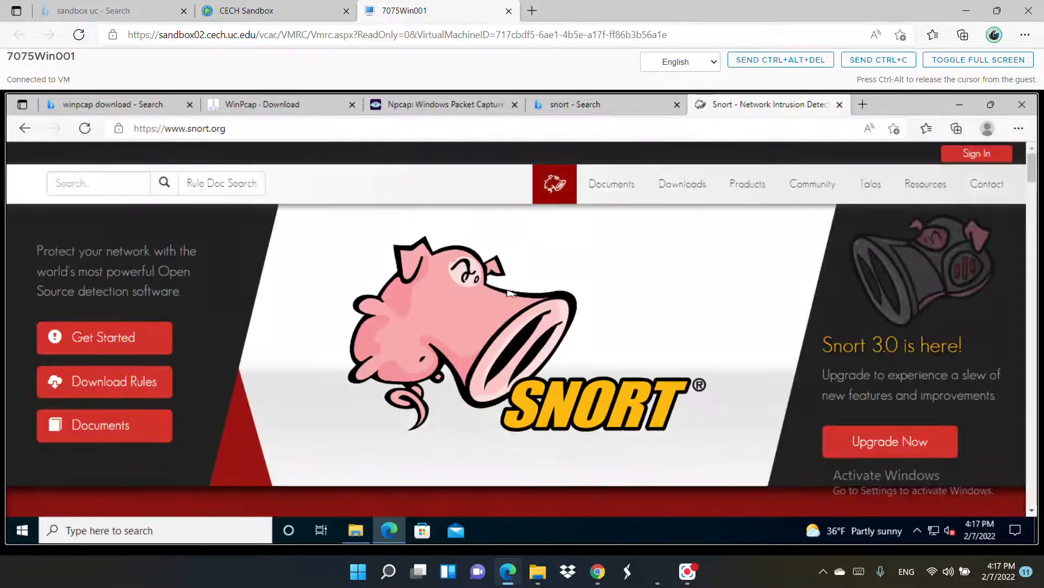
Download the Windows installer Snort_2_9_19_Installer.x64.exe from the Binaries section of Snort's downloads page
{"action": "left_click", "coordinate": [687, 187]}
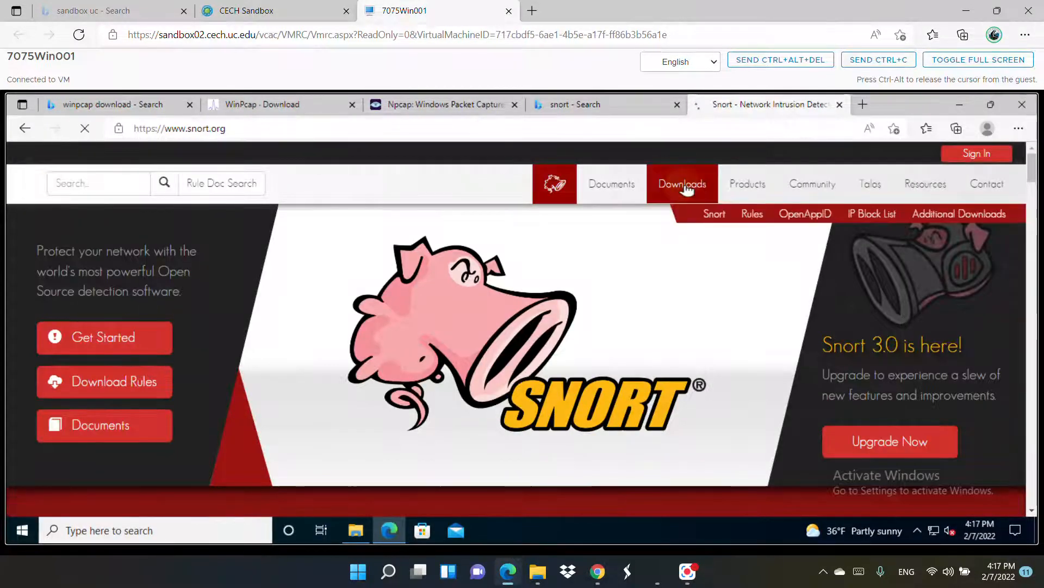
{"action": "scroll", "coordinate": [477, 324], "scroll_direction": "down", "scroll_amount": 10}
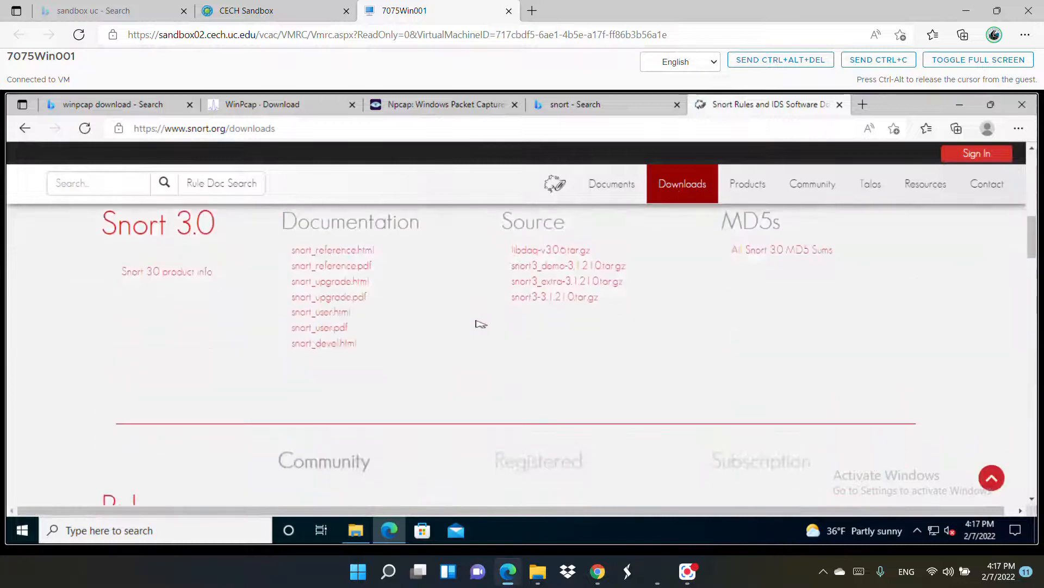
{"action": "scroll", "coordinate": [480, 324], "scroll_direction": "up", "scroll_amount": 10}
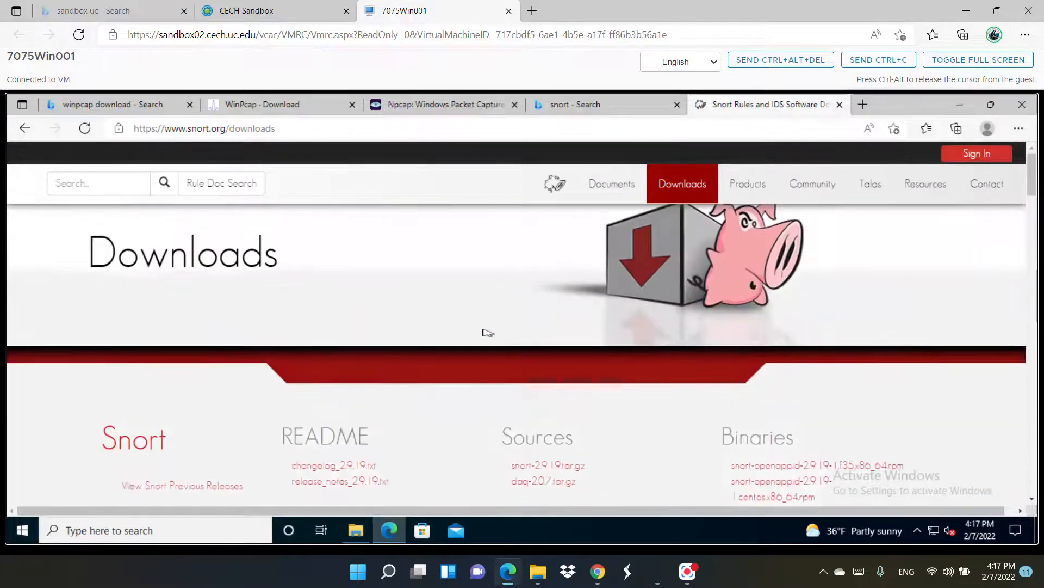
{"action": "scroll", "coordinate": [482, 323], "scroll_direction": "down", "scroll_amount": 4}
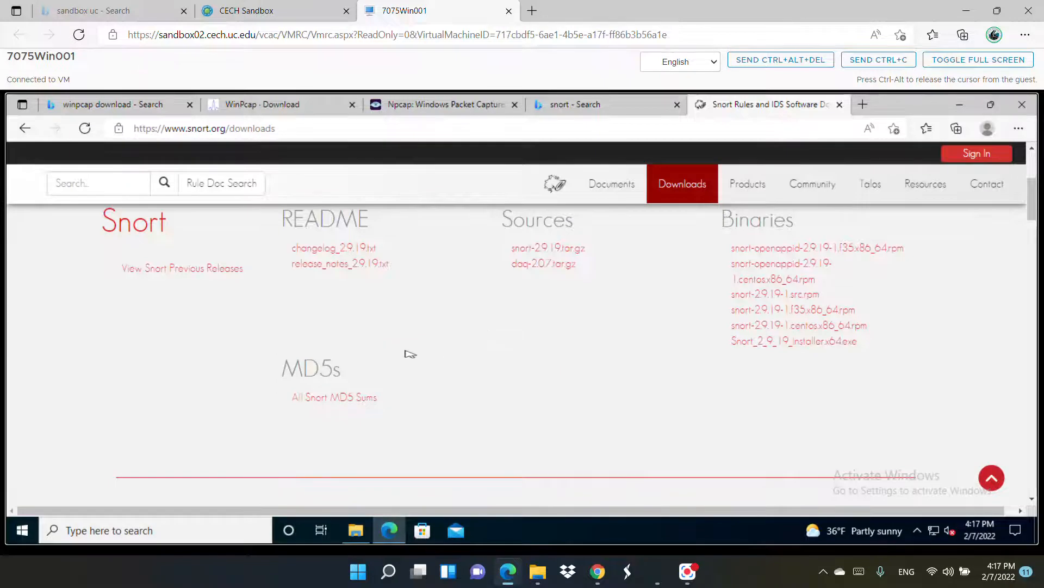
{"action": "scroll", "coordinate": [408, 354], "scroll_direction": "down", "scroll_amount": 5}
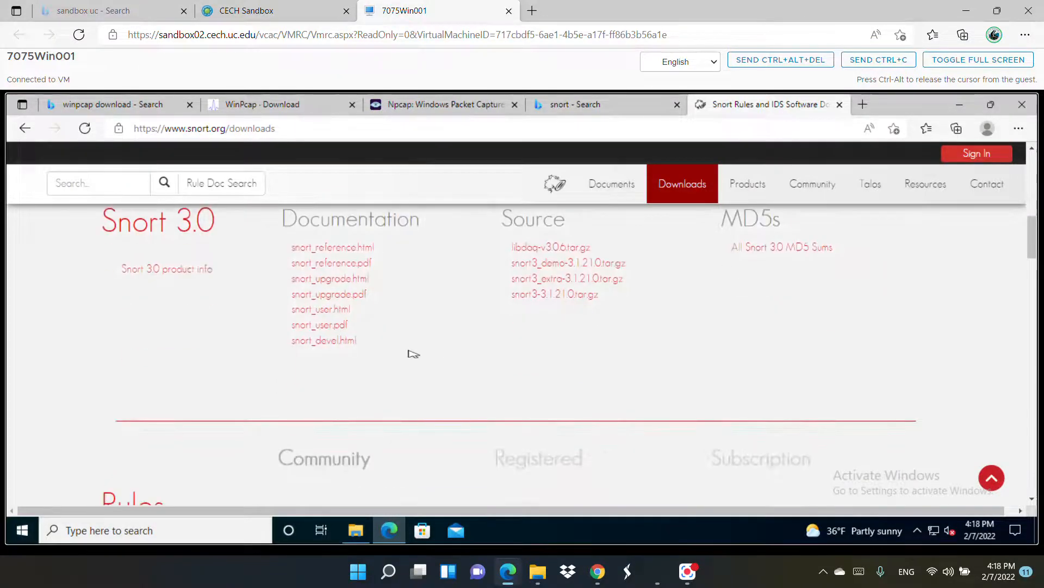
{"action": "scroll", "coordinate": [415, 353], "scroll_direction": "down", "scroll_amount": 5}
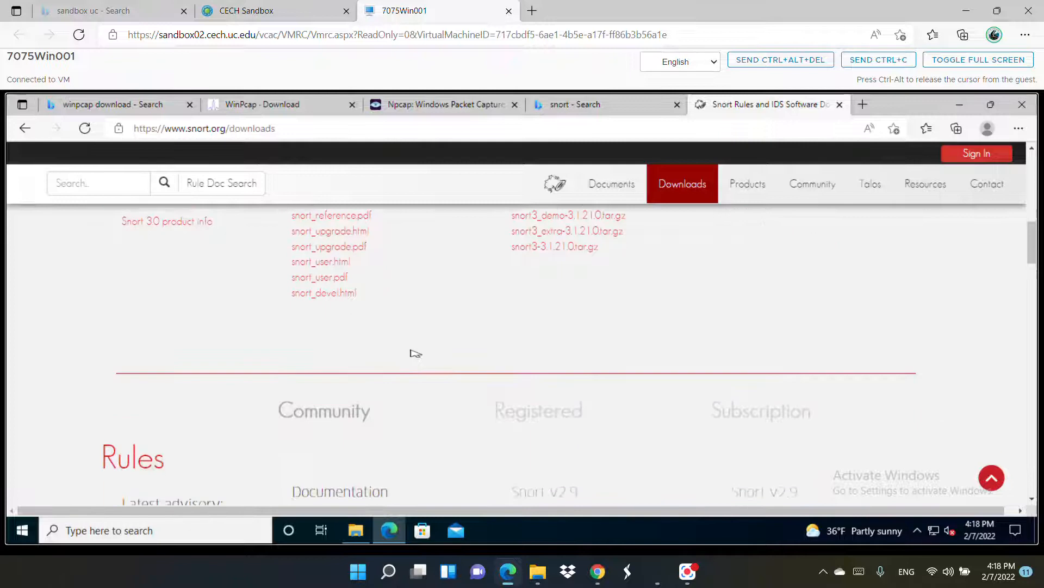
{"action": "scroll", "coordinate": [416, 354], "scroll_direction": "up", "scroll_amount": 12}
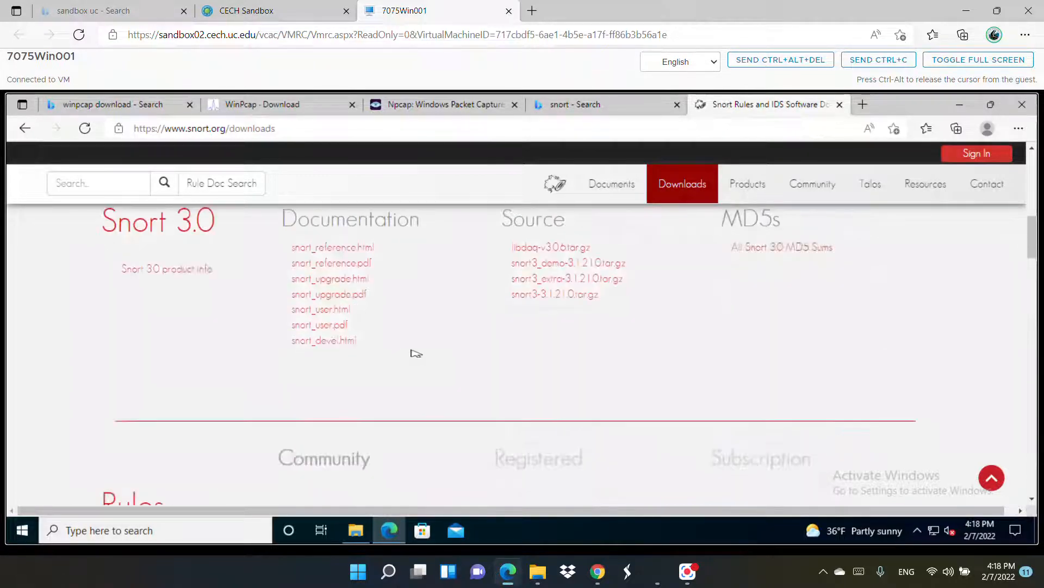
{"action": "scroll", "coordinate": [419, 354], "scroll_direction": "down", "scroll_amount": 3}
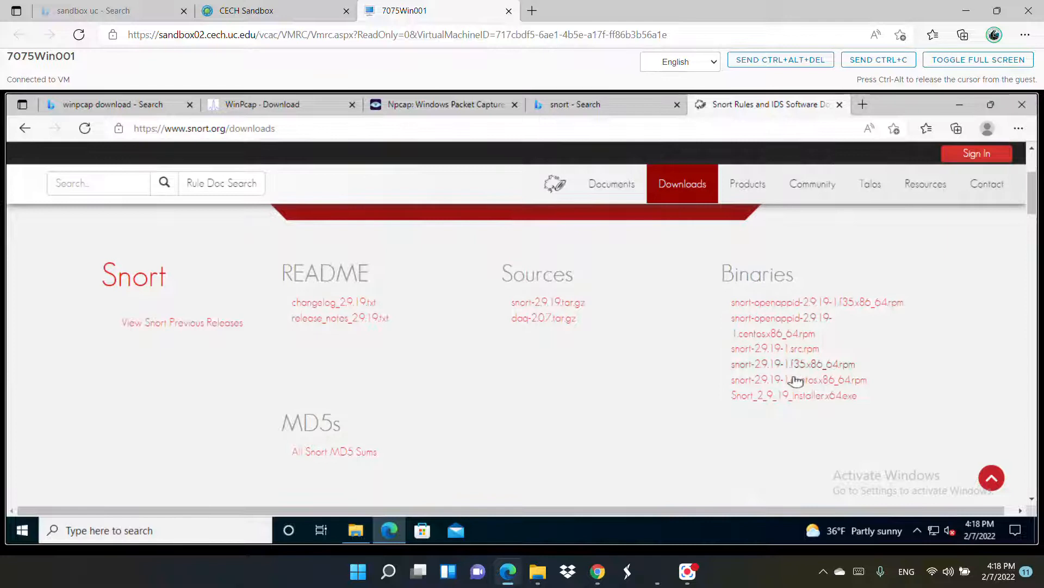
{"action": "left_click", "coordinate": [801, 401]}
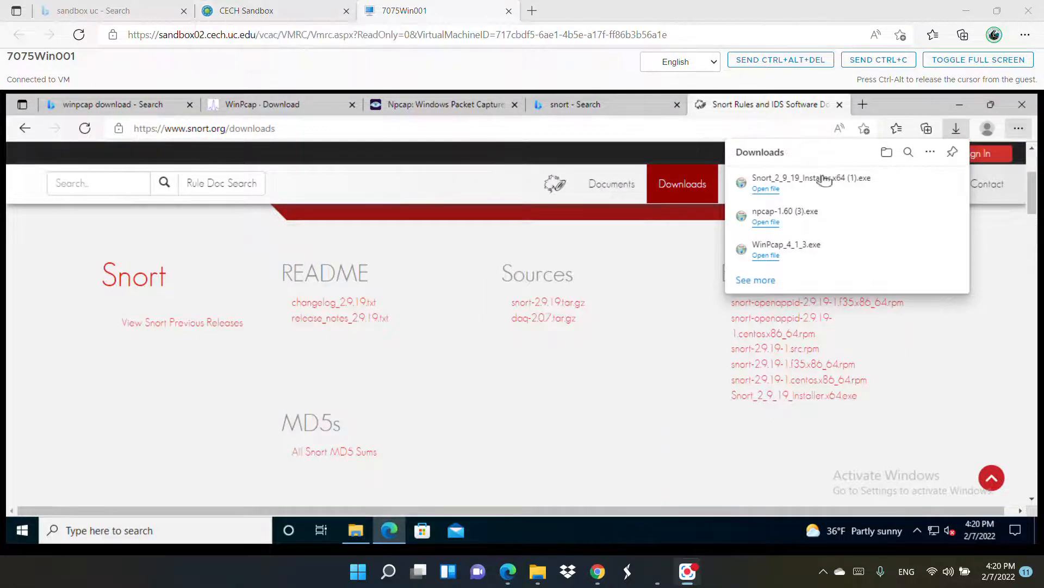
Run the downloaded Snort 2.9.19 installer with device changes allowed, and install Snort, Dynamic Modules and Documentation in C:\Snort
{"action": "left_click", "coordinate": [766, 190]}
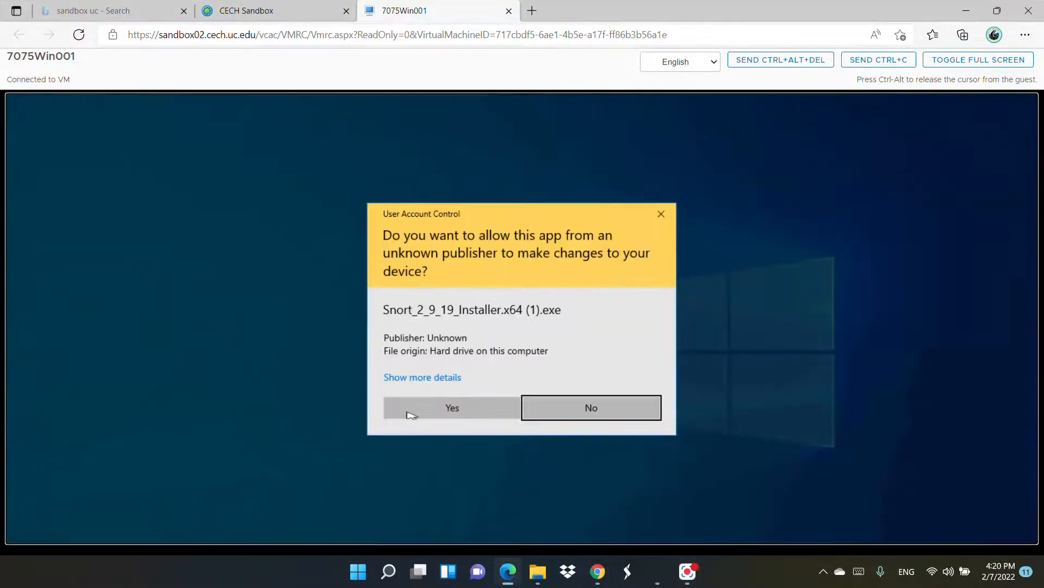
{"action": "left_click", "coordinate": [446, 408]}
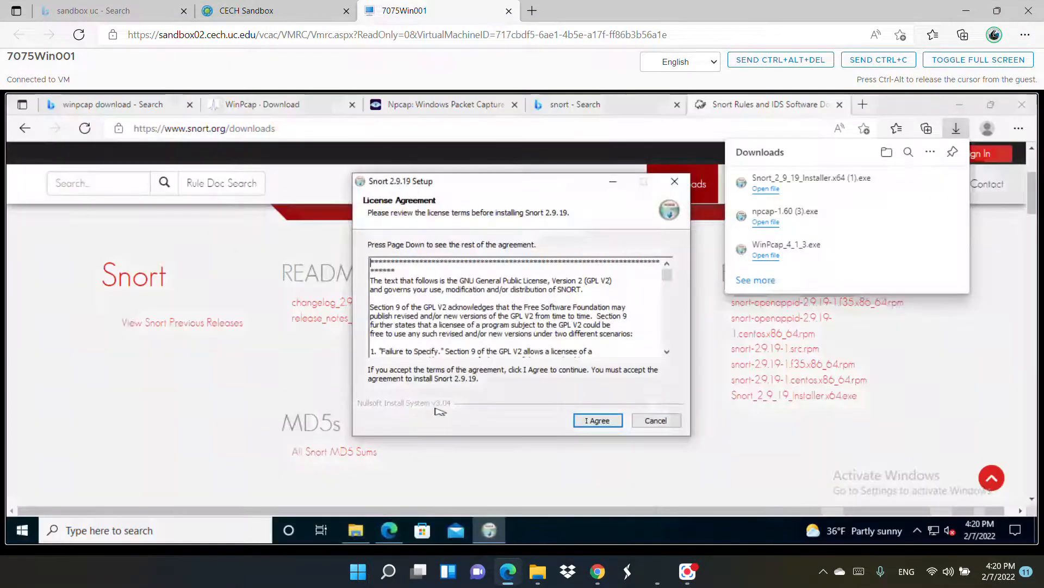
{"action": "left_click", "coordinate": [600, 421]}
{"action": "mouse_move", "coordinate": [536, 304]}
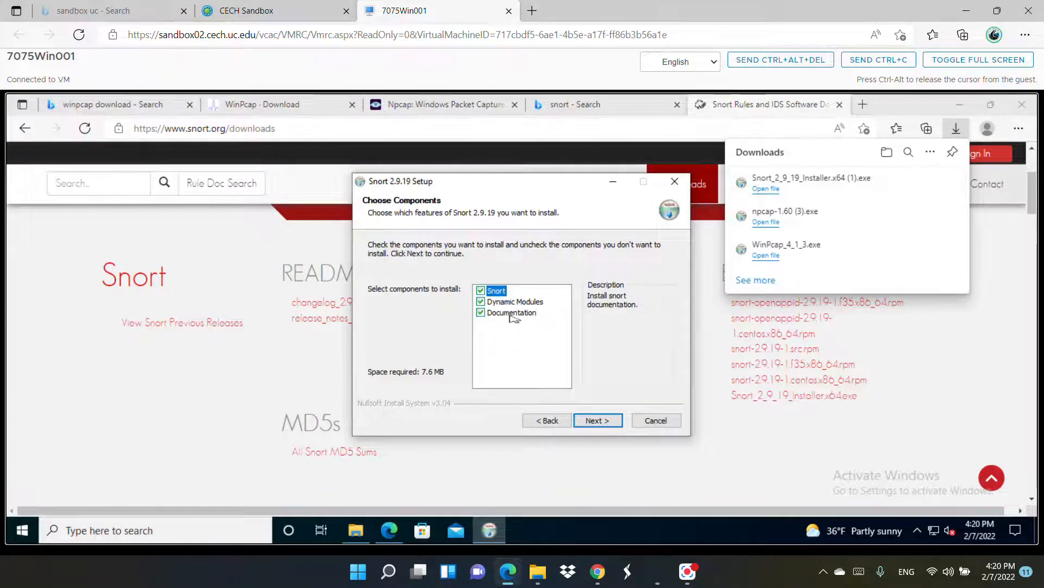
{"action": "left_click", "coordinate": [596, 421]}
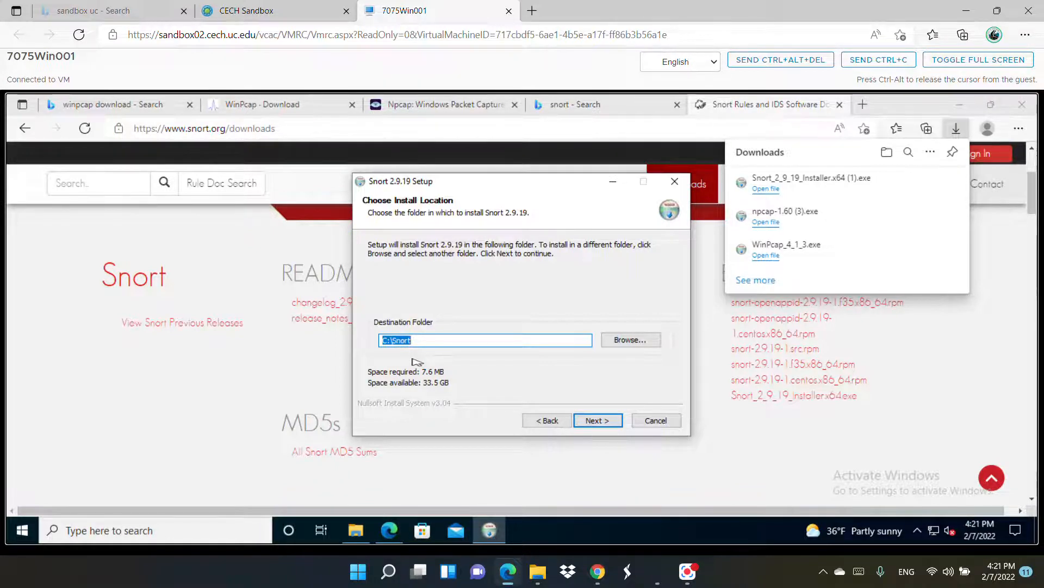
{"action": "left_click", "coordinate": [604, 426]}
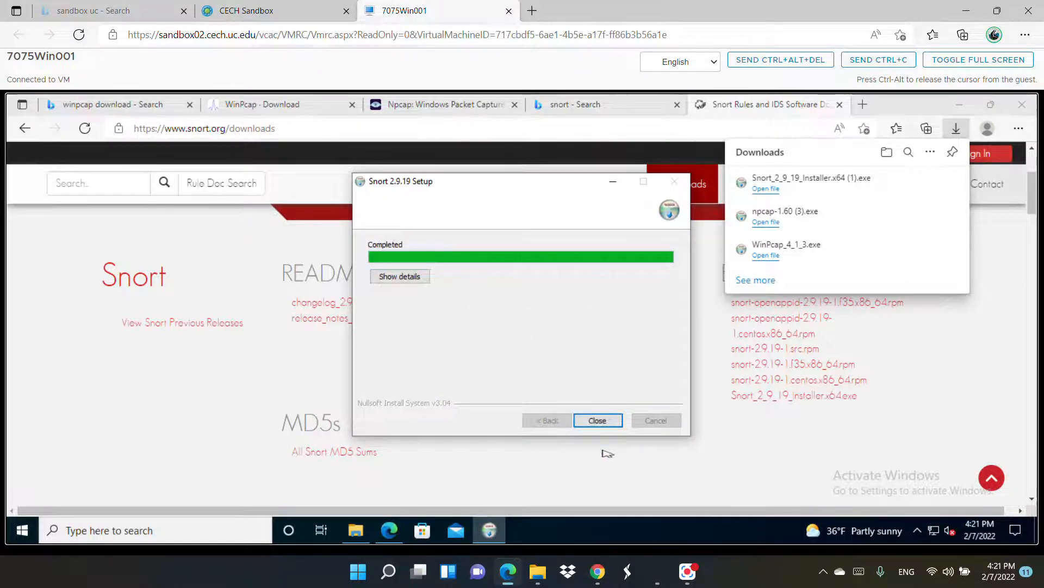
{"action": "left_click", "coordinate": [597, 420]}
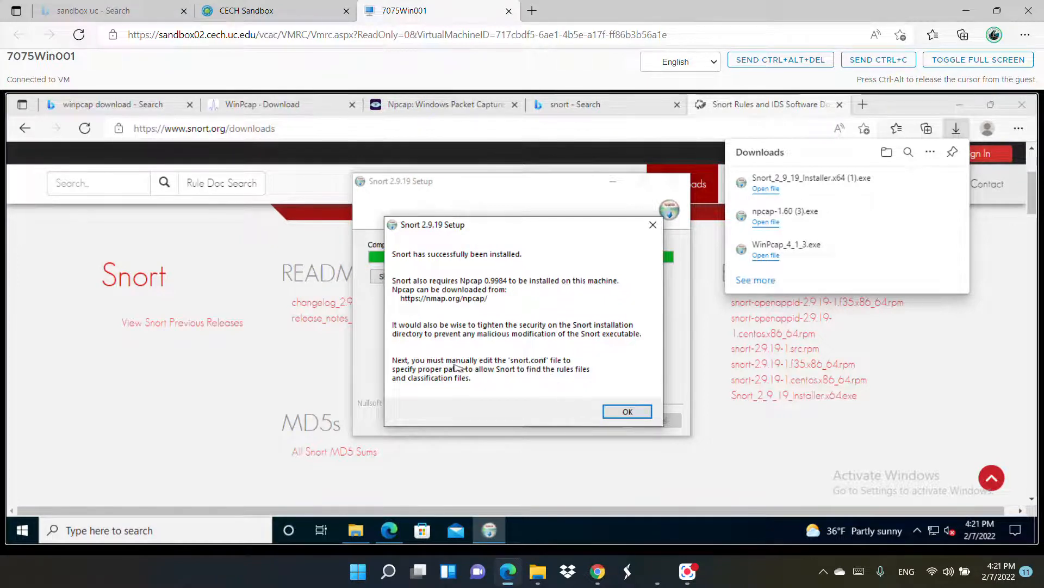
{"action": "left_click", "coordinate": [629, 413]}
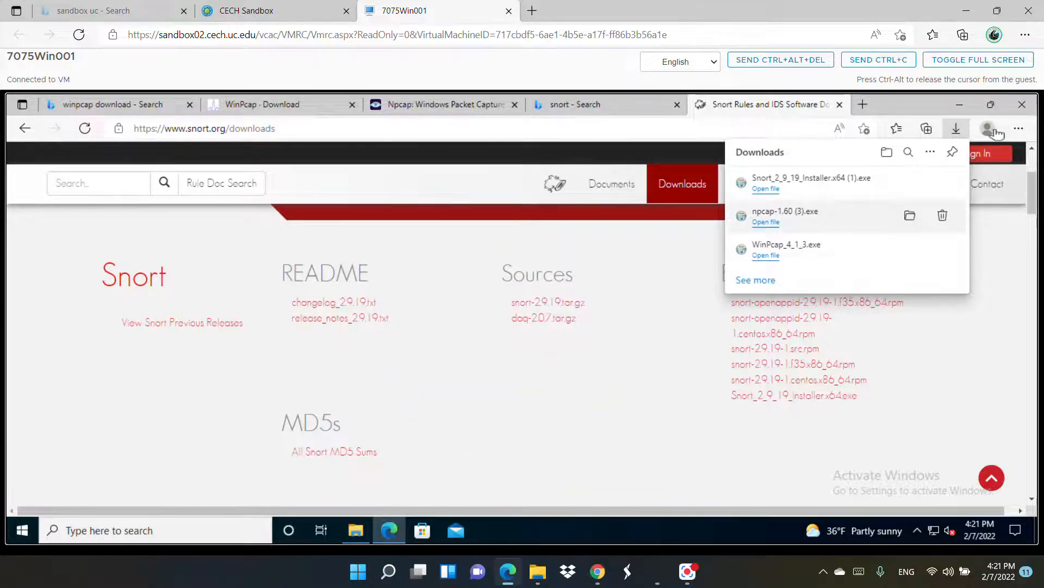
{"action": "left_click", "coordinate": [959, 104]}
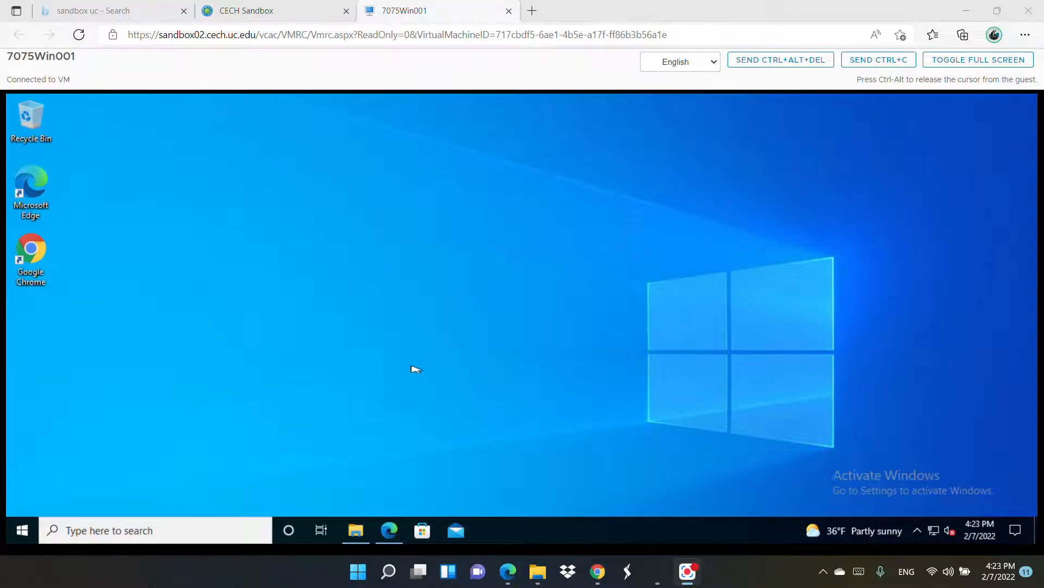
Return to the browser, open the sign-in page on snort.org and fill in the account's saved e-mail
{"action": "left_click", "coordinate": [392, 533]}
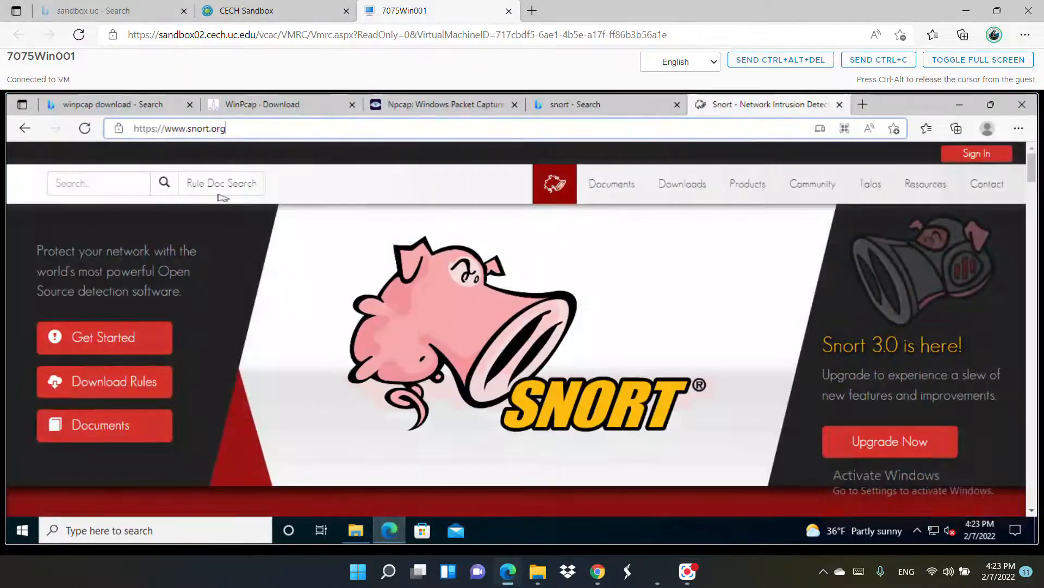
{"action": "mouse_move", "coordinate": [685, 191]}
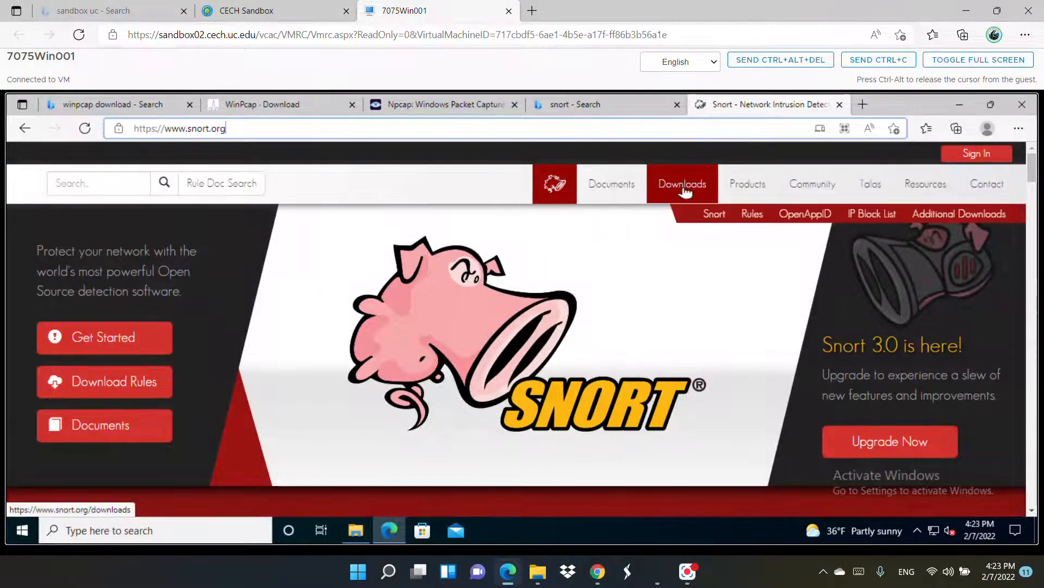
{"action": "left_click", "coordinate": [972, 155]}
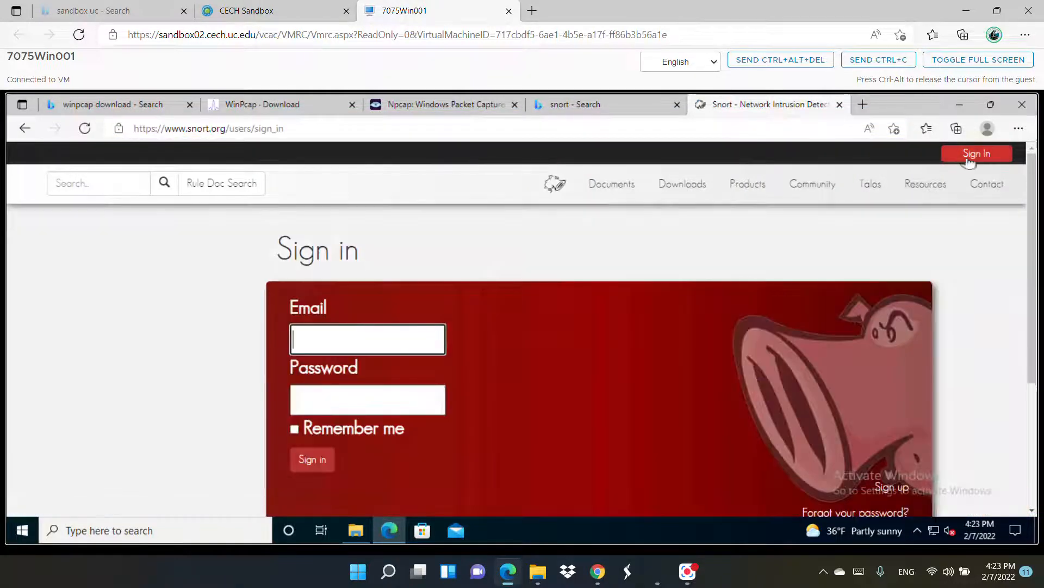
{"action": "left_click", "coordinate": [380, 336]}
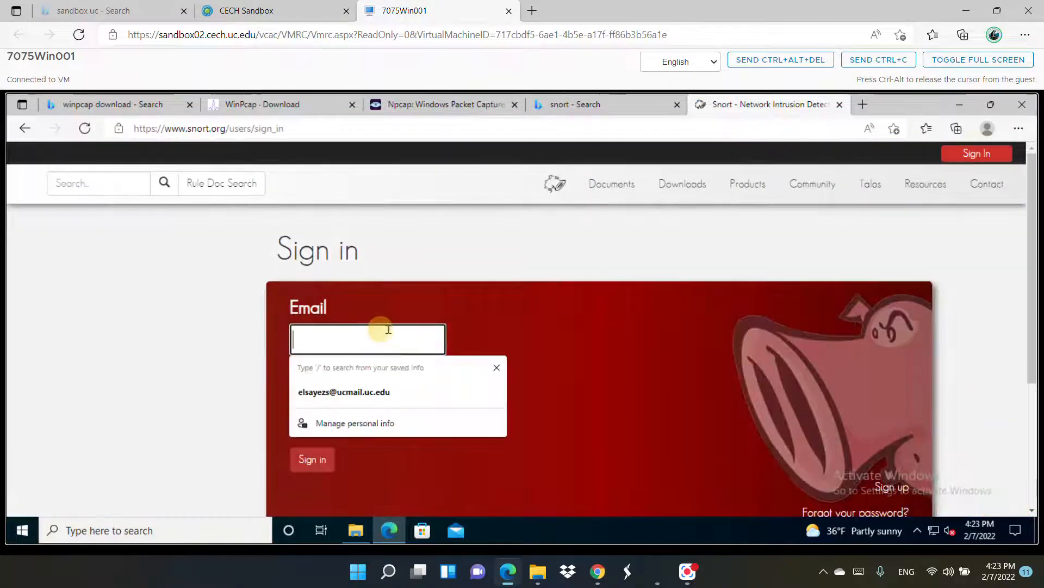
{"action": "left_click", "coordinate": [377, 398]}
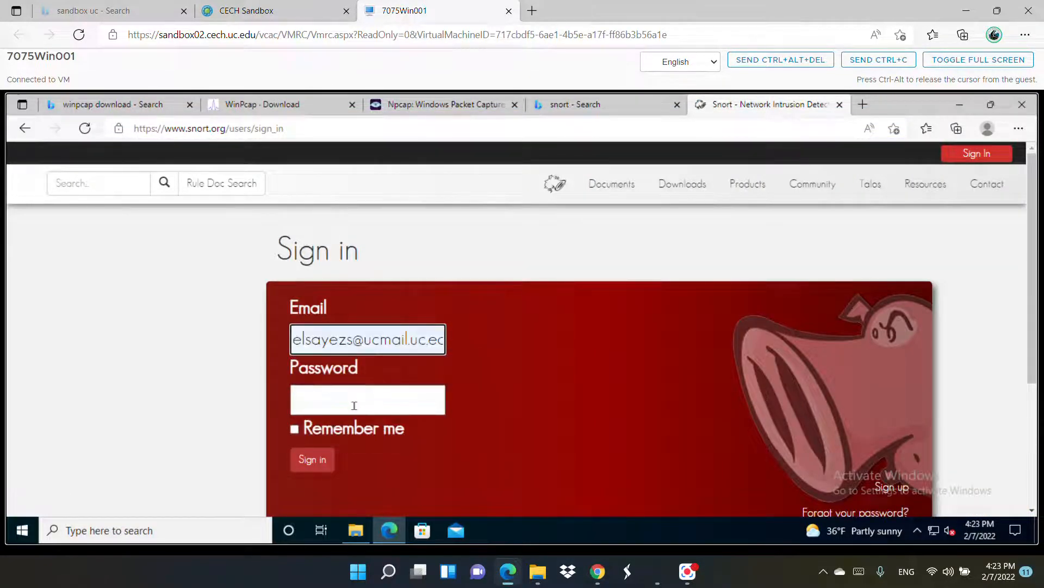
Enter the account password, sign in to snort.org and dismiss the offer to save the password
{"action": "left_click", "coordinate": [354, 405]}
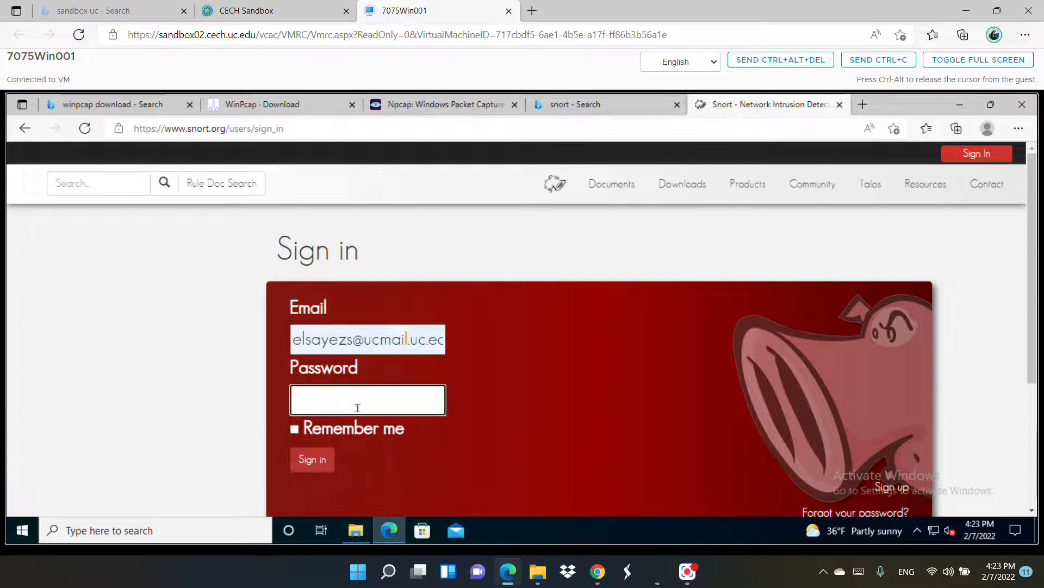
{"action": "left_click", "coordinate": [377, 401]}
{"action": "type", "text": "••"}
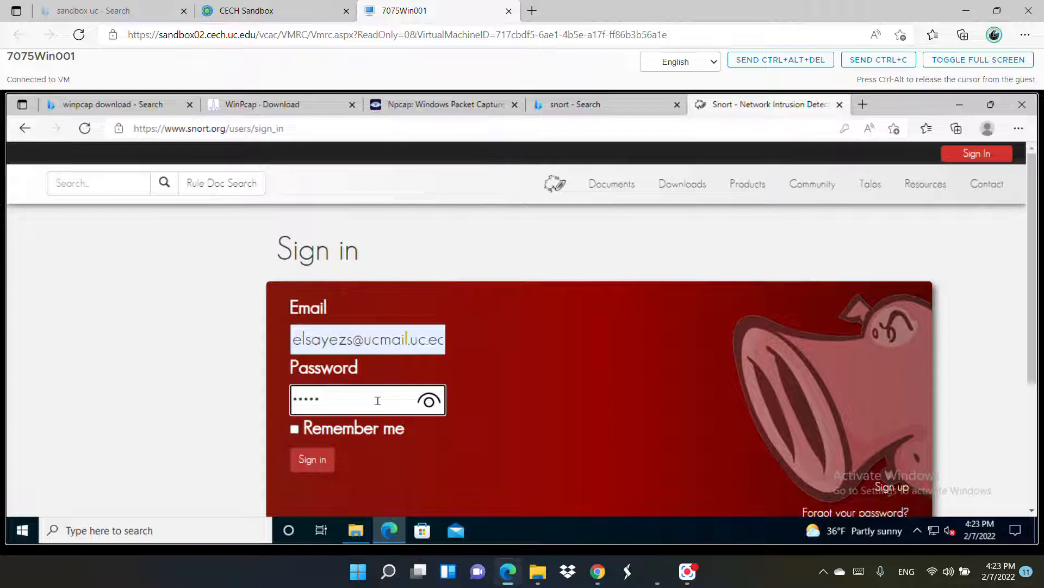
{"action": "key", "text": "BackSpace"}
{"action": "key", "text": "BackSpace"}
{"action": "key", "text": "BackSpace"}
{"action": "key", "text": "BackSpace"}
{"action": "key", "text": "BackSpace"}
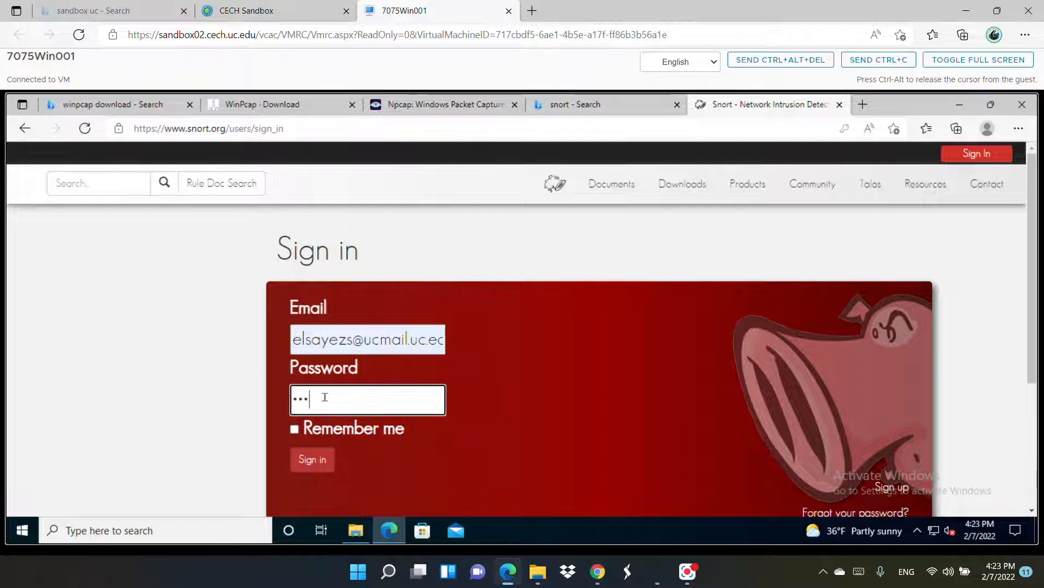
{"action": "key", "text": "BackSpace"}
{"action": "key", "text": "BackSpace"}
{"action": "type", "text": "************"}
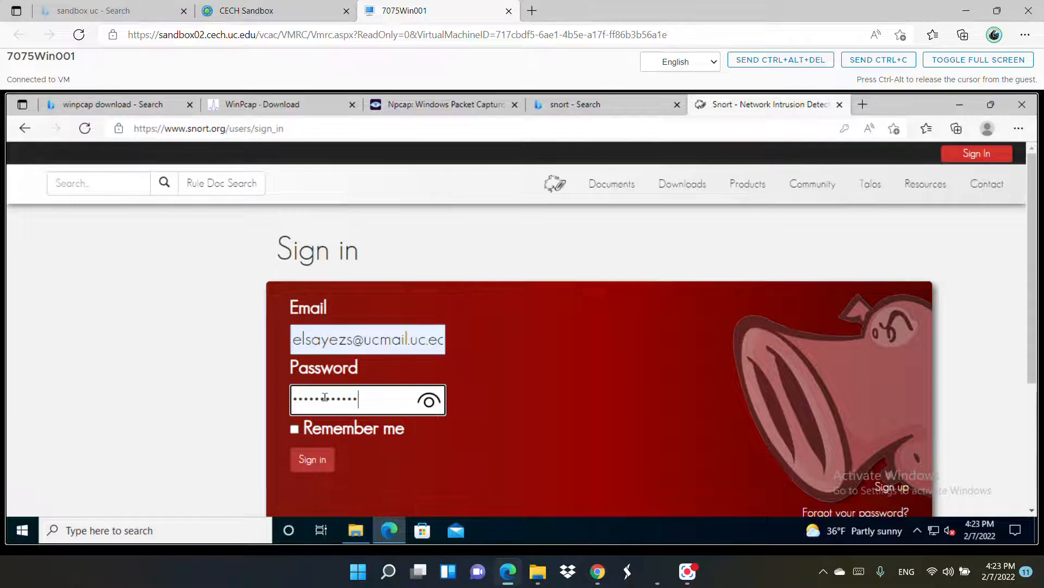
{"action": "left_click", "coordinate": [312, 459]}
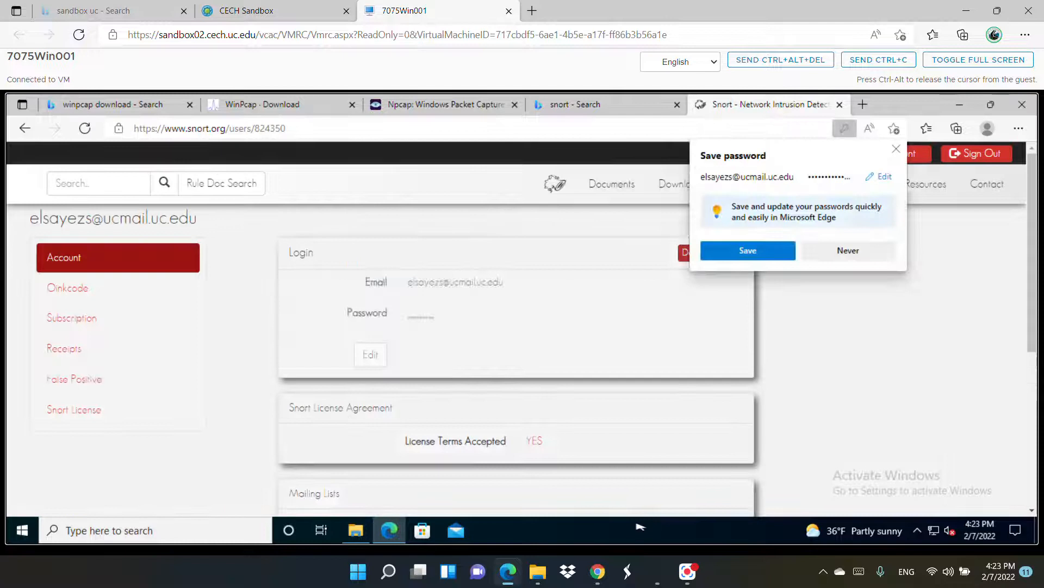
{"action": "left_click", "coordinate": [896, 149]}
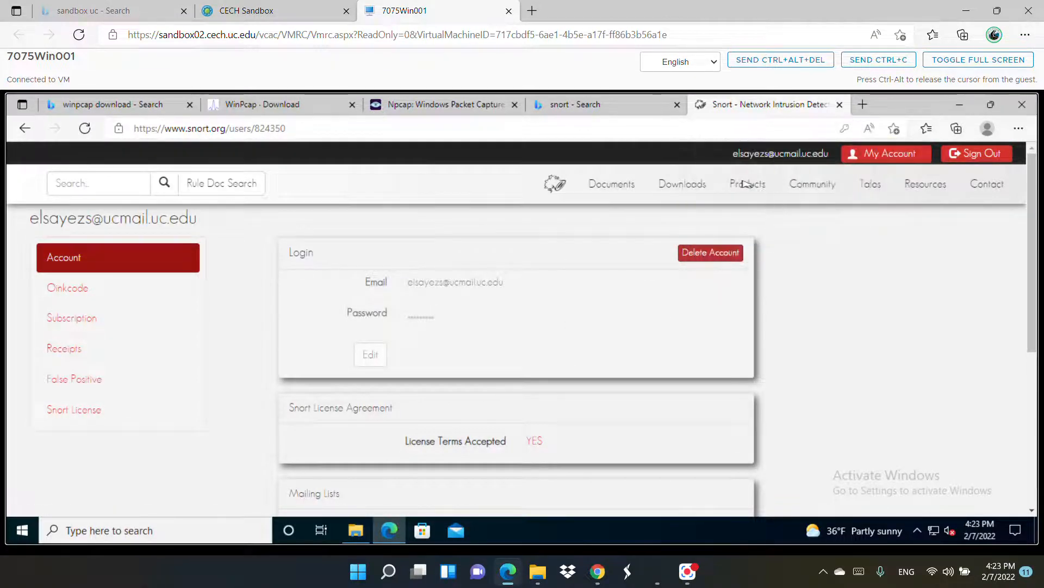
Open the Rules section of Snort's downloads and download the registered Snort v3.0 rules snortrules-snapshot-31210.tar.gz
{"action": "mouse_move", "coordinate": [695, 184]}
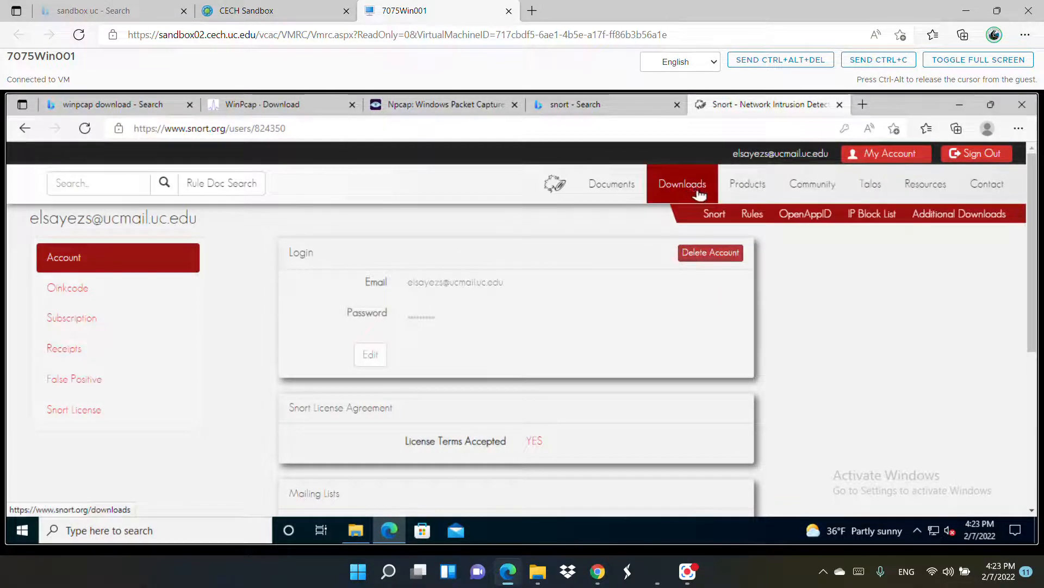
{"action": "left_click", "coordinate": [751, 216]}
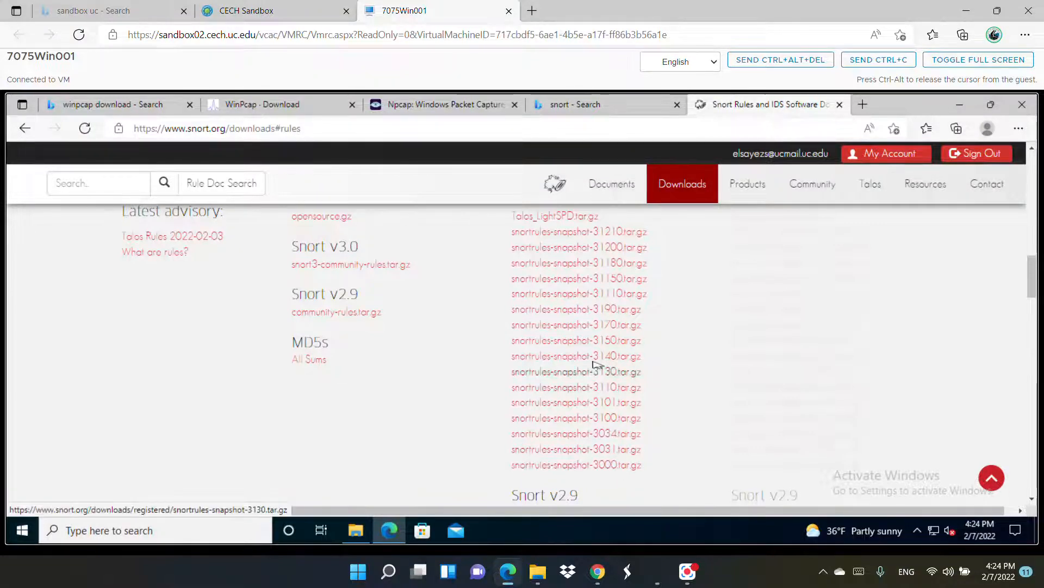
{"action": "scroll", "coordinate": [597, 364], "scroll_direction": "up", "scroll_amount": 8}
{"action": "scroll", "coordinate": [602, 381], "scroll_direction": "down", "scroll_amount": 5}
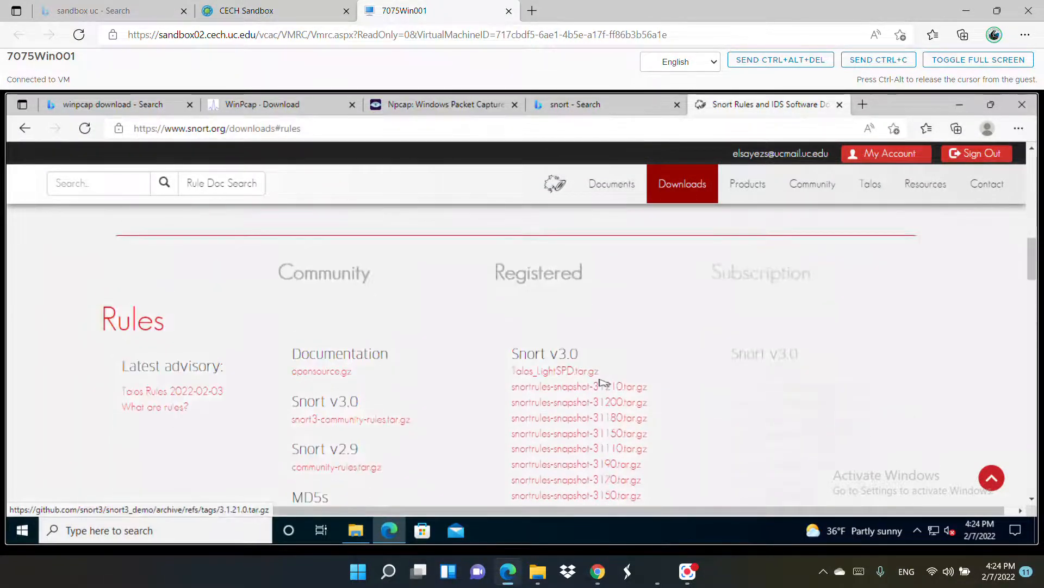
{"action": "scroll", "coordinate": [604, 383], "scroll_direction": "up", "scroll_amount": 8}
{"action": "scroll", "coordinate": [604, 383], "scroll_direction": "down", "scroll_amount": 7}
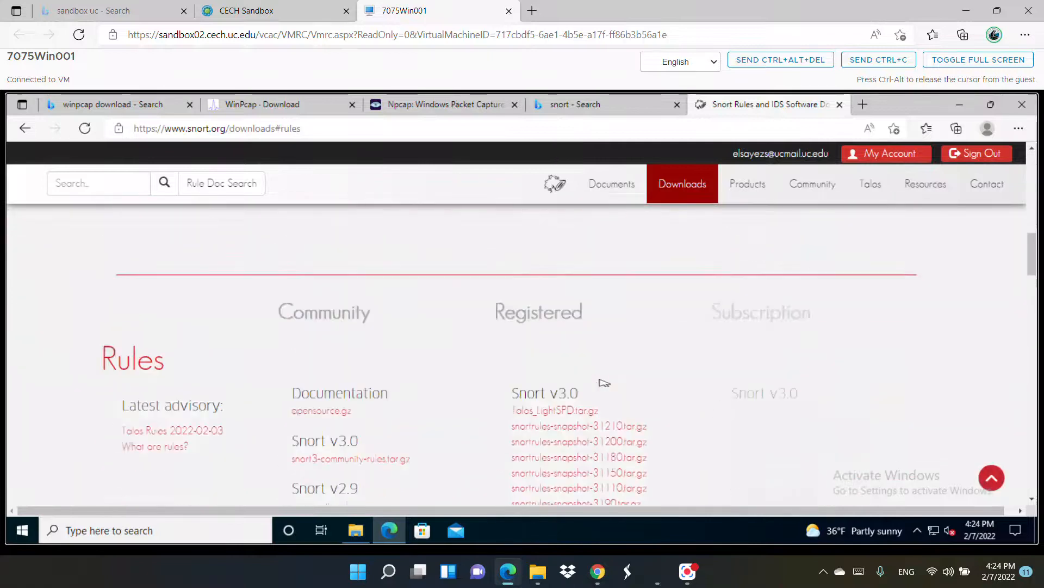
{"action": "scroll", "coordinate": [603, 383], "scroll_direction": "down", "scroll_amount": 3}
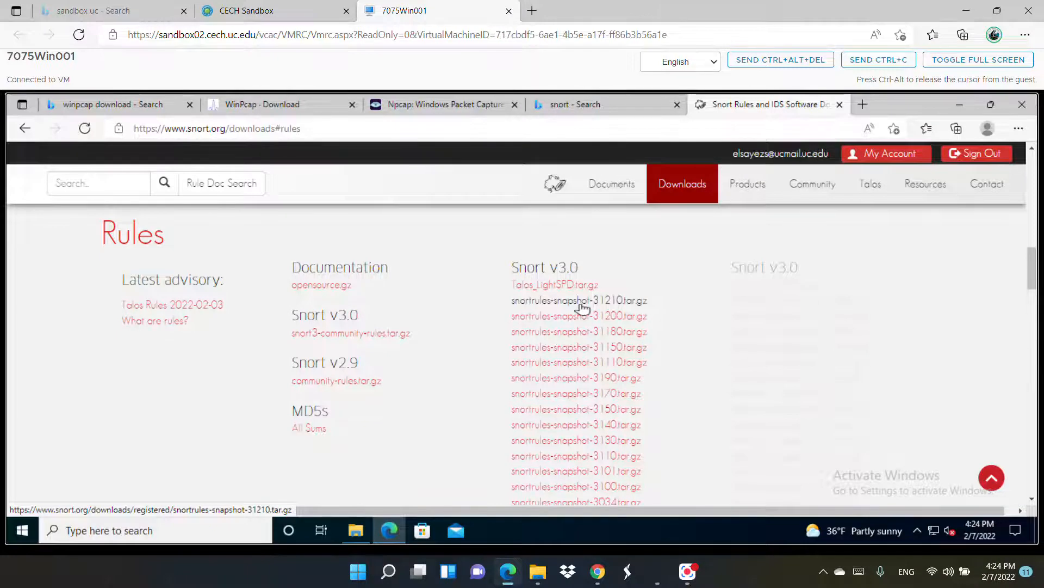
{"action": "scroll", "coordinate": [582, 308], "scroll_direction": "down", "scroll_amount": 2}
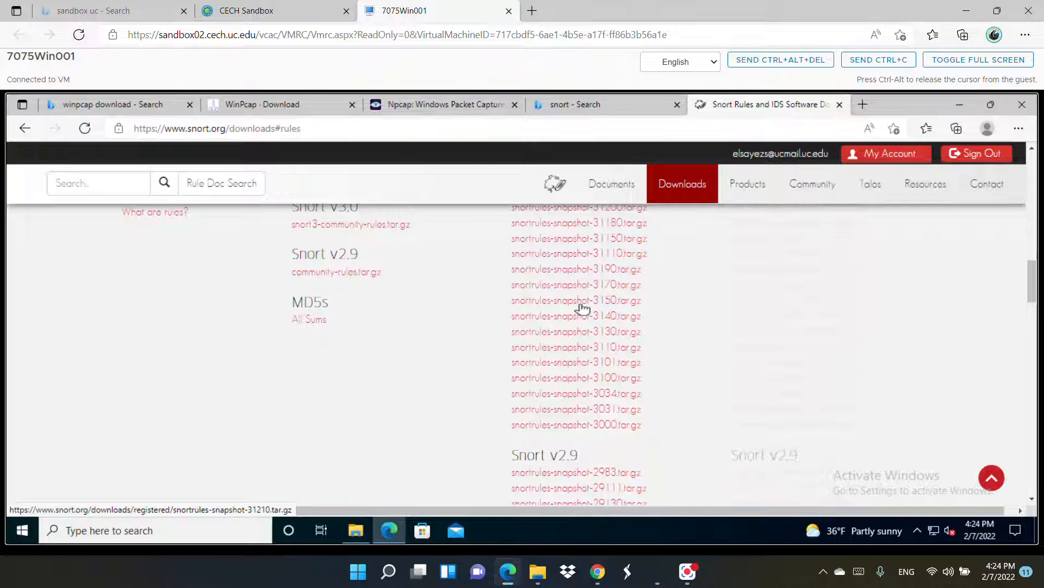
{"action": "scroll", "coordinate": [582, 308], "scroll_direction": "up", "scroll_amount": 3}
{"action": "left_click", "coordinate": [592, 355]}
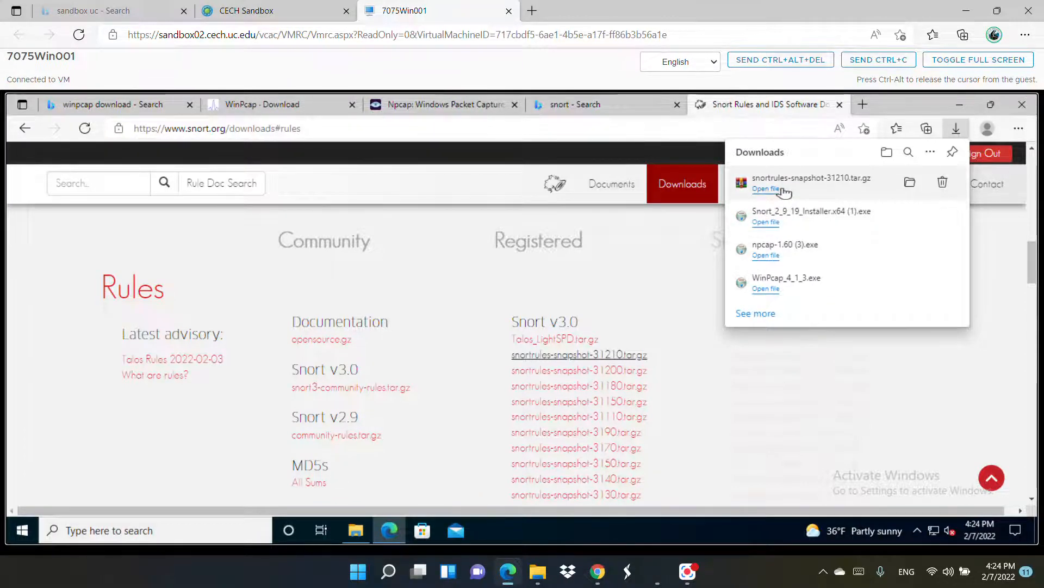
Extract the snortrules-snapshot-31210 archive into its own folder in Downloads, open that folder and select its rules subfolder
{"action": "left_click", "coordinate": [912, 184]}
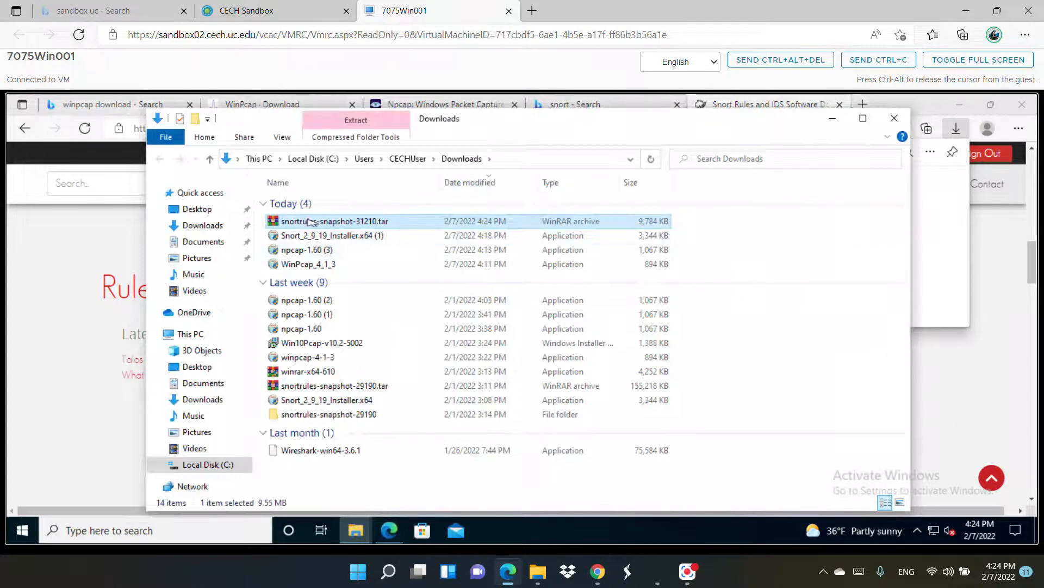
{"action": "right_click", "coordinate": [301, 218]}
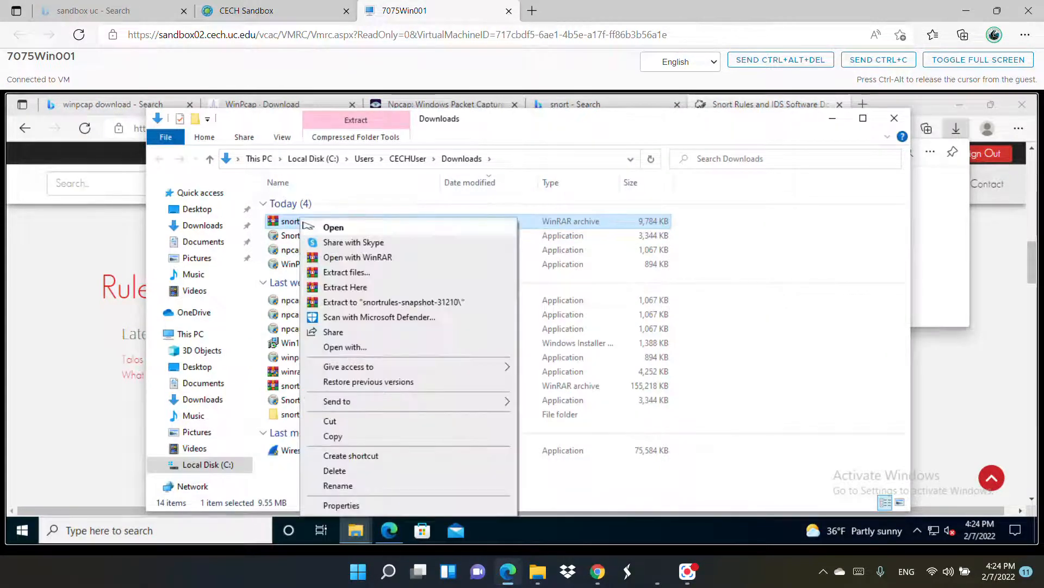
{"action": "left_click", "coordinate": [361, 302]}
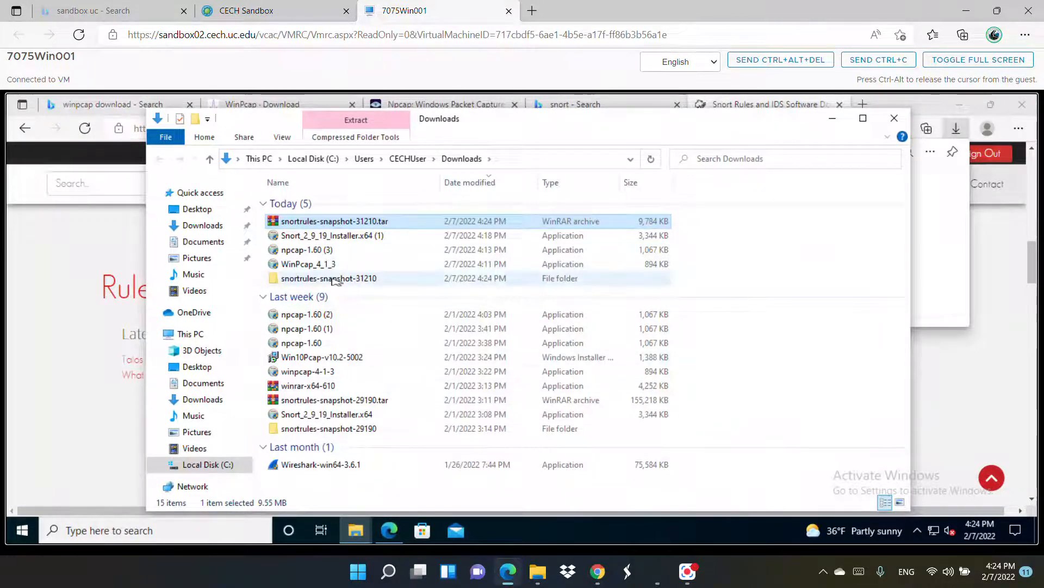
{"action": "left_click", "coordinate": [343, 278]}
{"action": "double_click", "coordinate": [355, 279]}
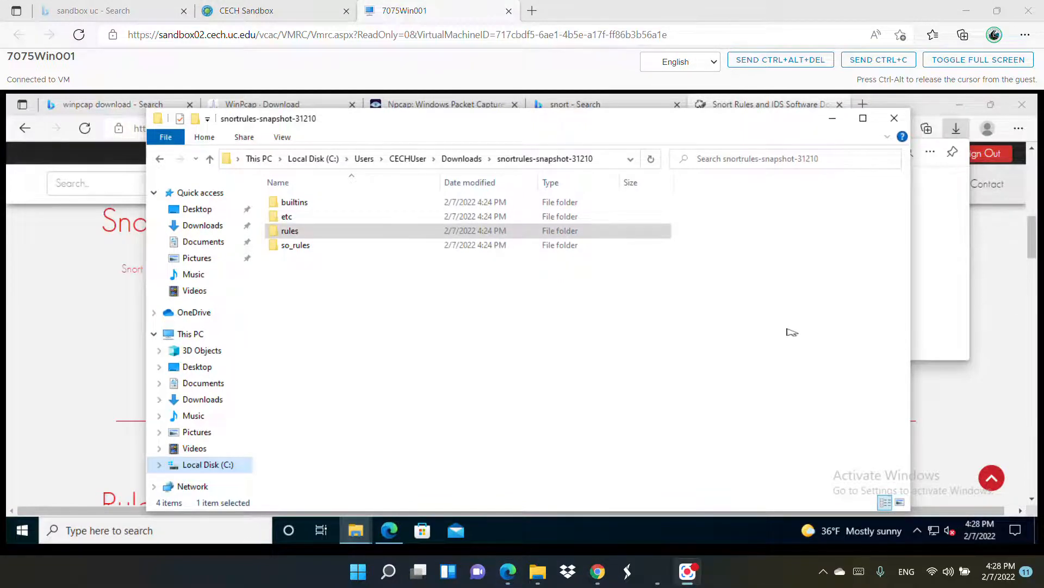
{"action": "left_click", "coordinate": [294, 232]}
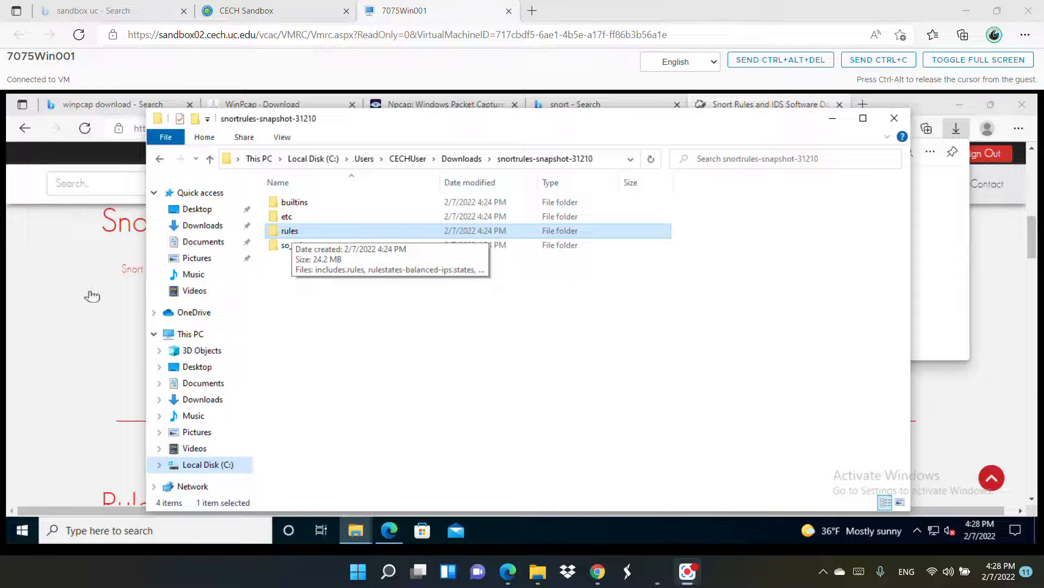
Return to Snort's downloads page in the browser and download the Snort v2.9 community rules, community-rules.tar.gz
{"action": "left_click", "coordinate": [69, 265]}
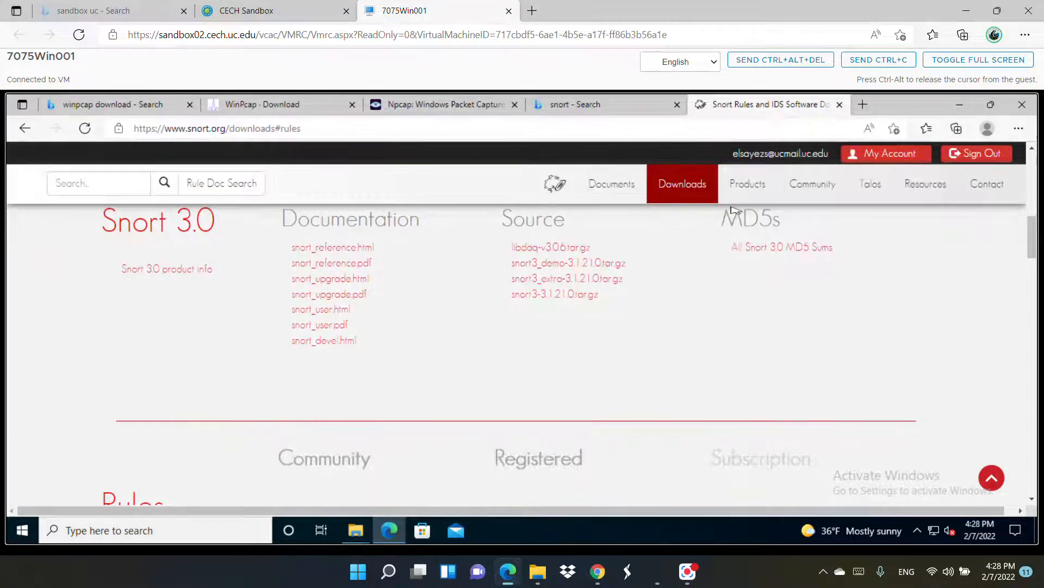
{"action": "scroll", "coordinate": [345, 378], "scroll_direction": "down", "scroll_amount": 6}
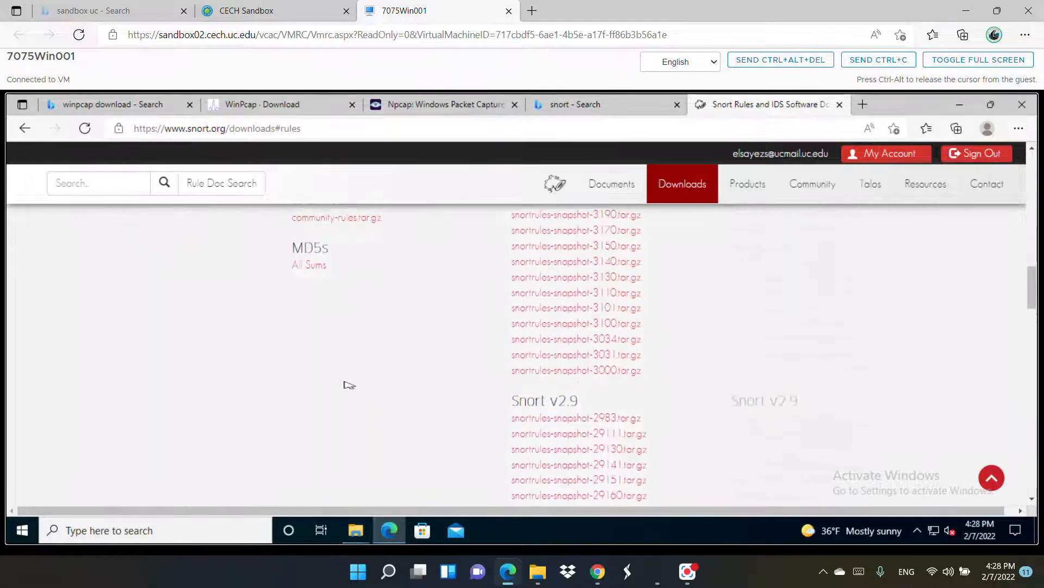
{"action": "scroll", "coordinate": [345, 324], "scroll_direction": "up", "scroll_amount": 4}
{"action": "scroll", "coordinate": [326, 393], "scroll_direction": "down", "scroll_amount": 3}
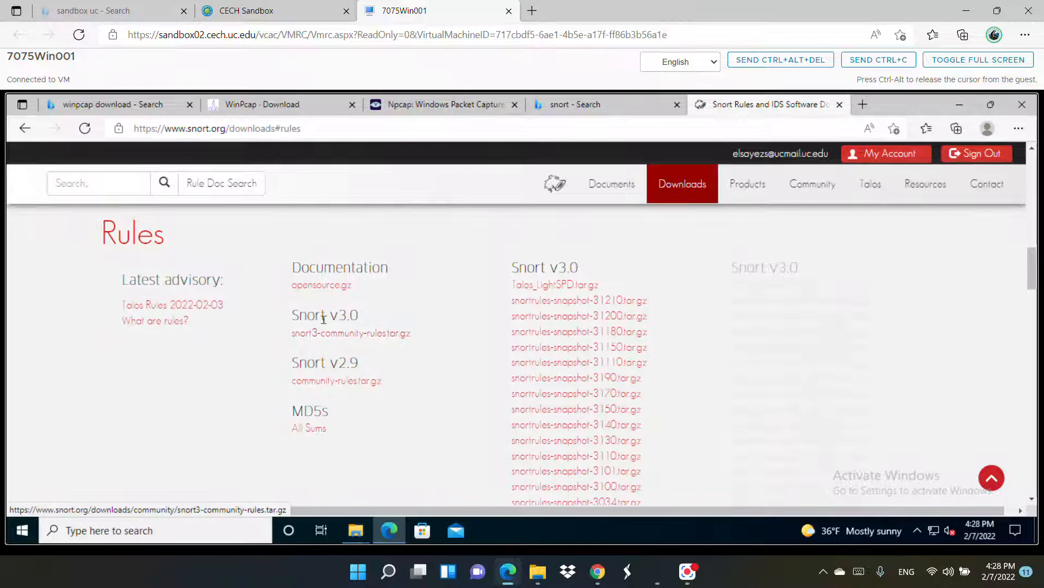
{"action": "left_click", "coordinate": [342, 381]}
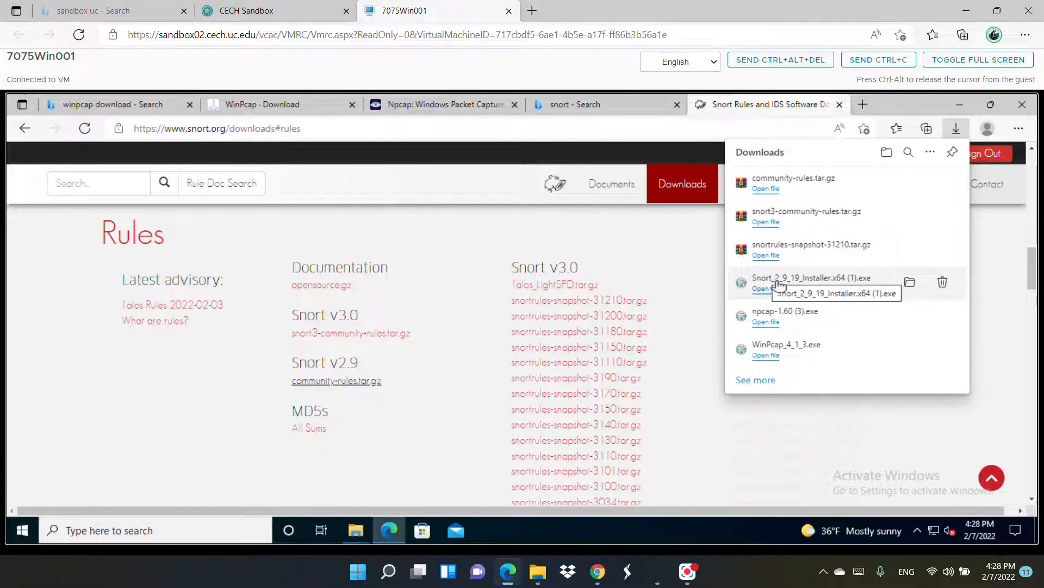
View the community-rules.tar.gz archive, close it, and extract it into a community-rules folder in Downloads
{"action": "left_click", "coordinate": [768, 190]}
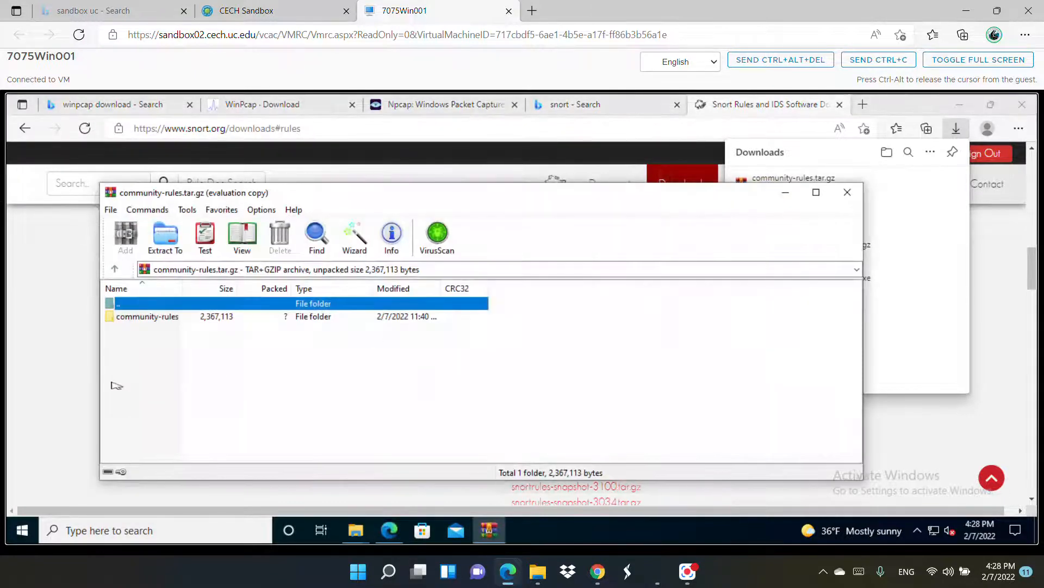
{"action": "left_click", "coordinate": [848, 192]}
{"action": "left_click", "coordinate": [908, 185]}
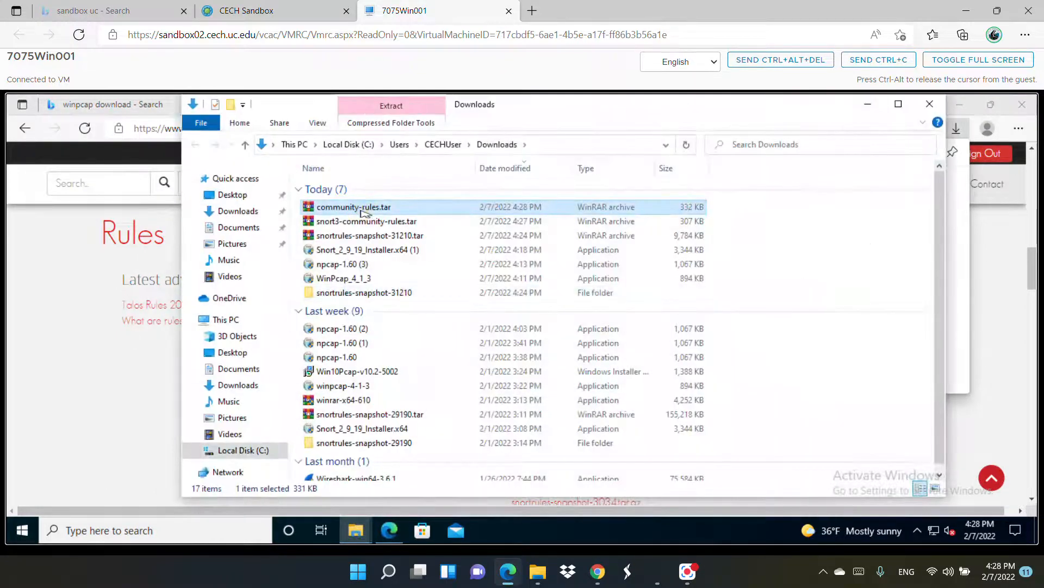
{"action": "right_click", "coordinate": [361, 211]}
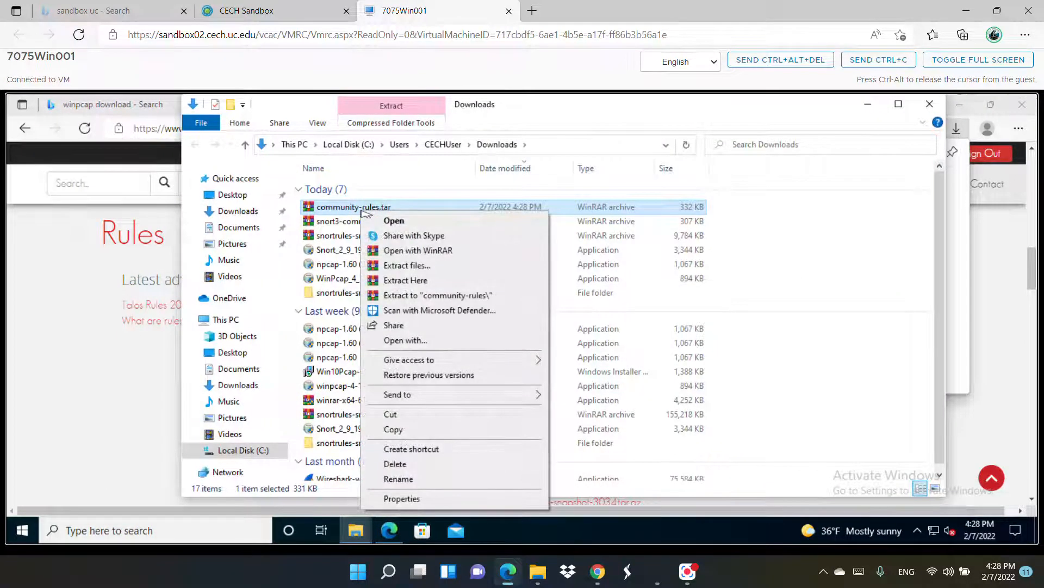
{"action": "left_click", "coordinate": [427, 294]}
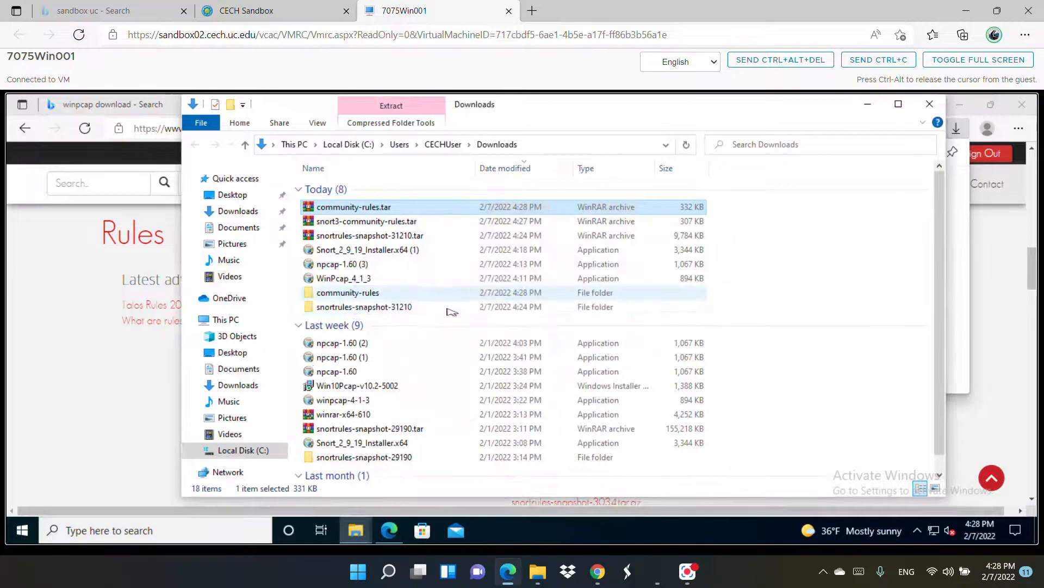
Open the inner folder of the extracted community rules and examine its files, including snort.conf and community.rules
{"action": "double_click", "coordinate": [369, 293]}
{"action": "double_click", "coordinate": [359, 190]}
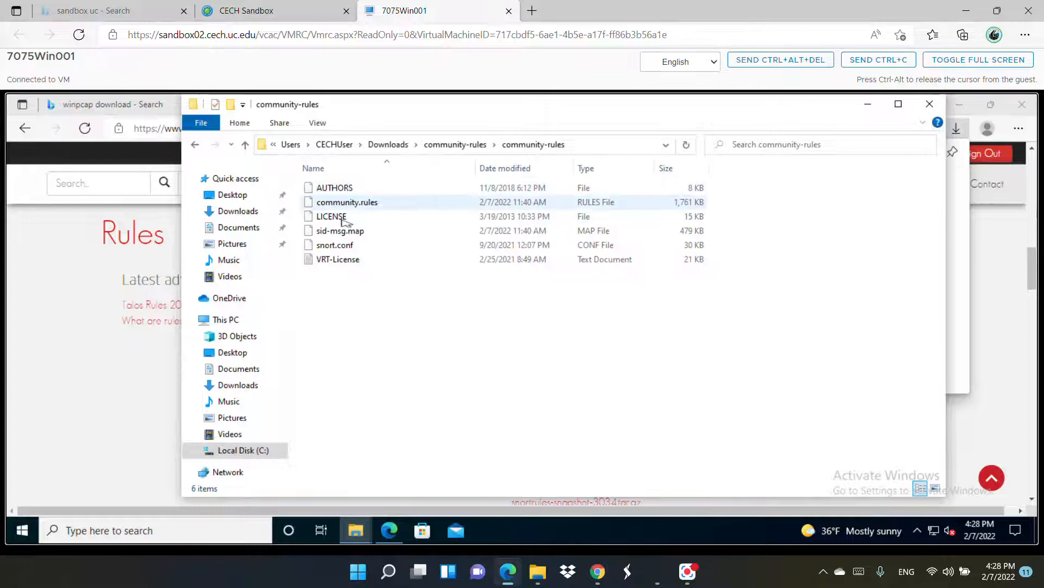
{"action": "left_click", "coordinate": [349, 246]}
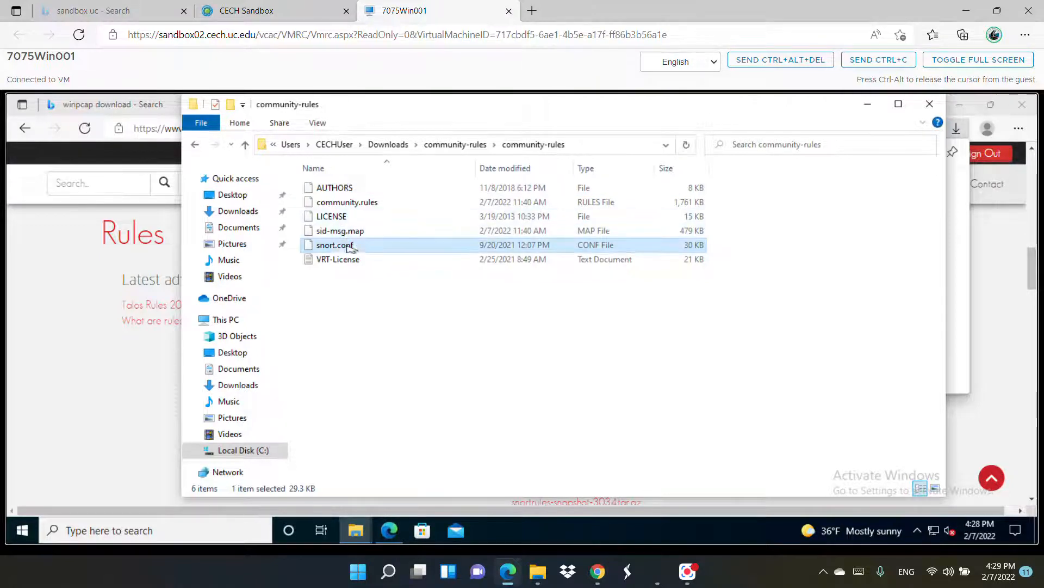
{"action": "left_click", "coordinate": [338, 187]}
{"action": "left_click", "coordinate": [357, 202]}
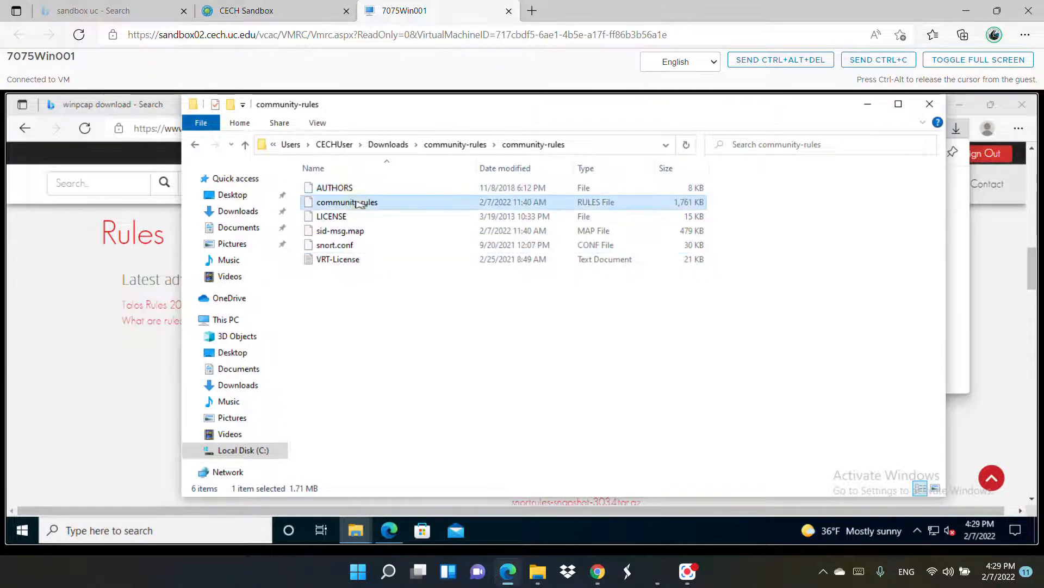
Return to the browser's Rules section and download the registered Snort v2.9 rules snortrules-snapshot-2983.tar.gz
{"action": "left_click", "coordinate": [123, 420]}
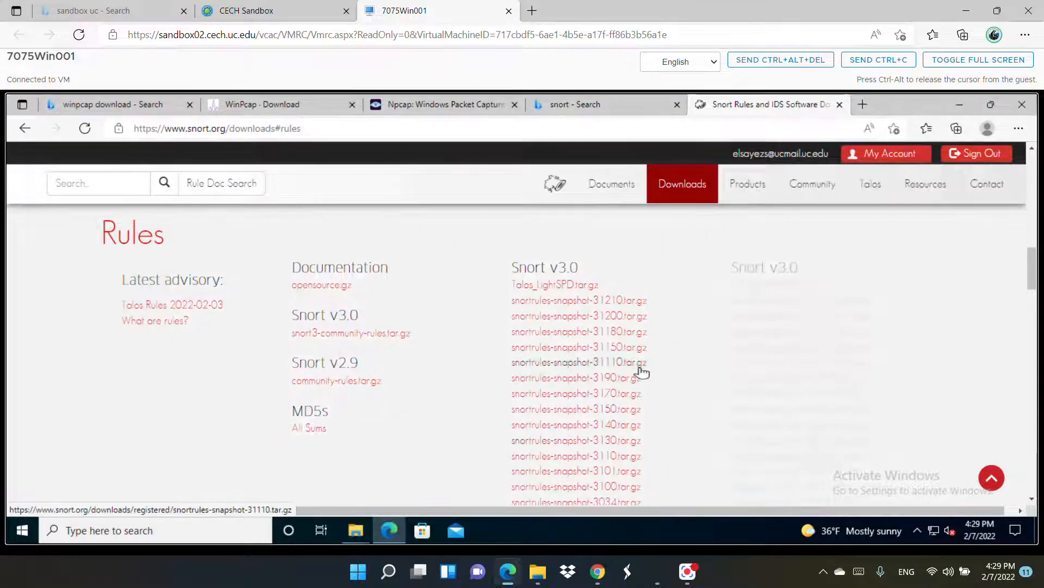
{"action": "scroll", "coordinate": [639, 368], "scroll_direction": "down", "scroll_amount": 7}
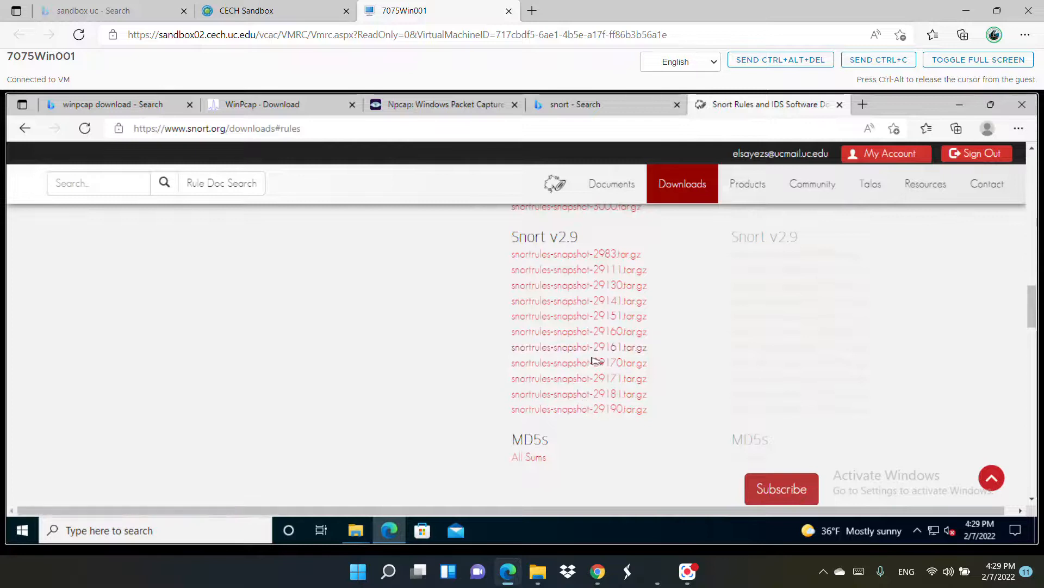
{"action": "scroll", "coordinate": [577, 283], "scroll_direction": "up", "scroll_amount": 7}
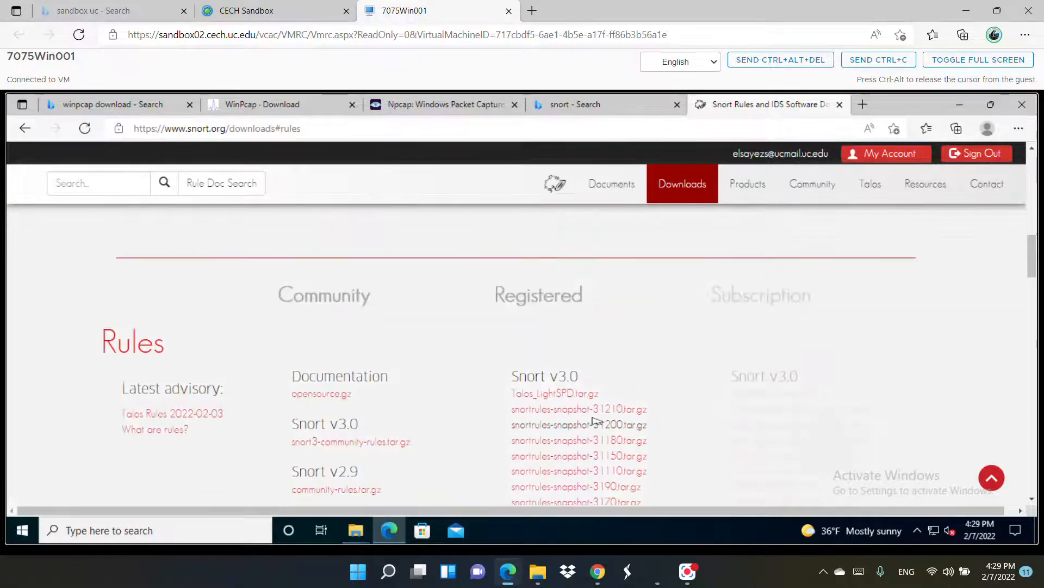
{"action": "scroll", "coordinate": [599, 414], "scroll_direction": "down", "scroll_amount": 10}
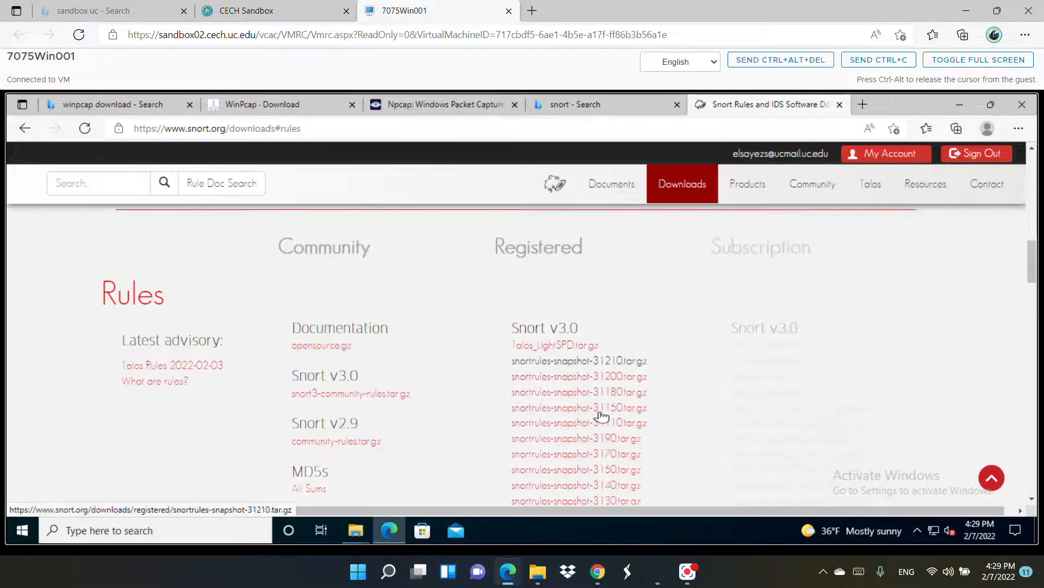
{"action": "scroll", "coordinate": [576, 344], "scroll_direction": "up", "scroll_amount": 4}
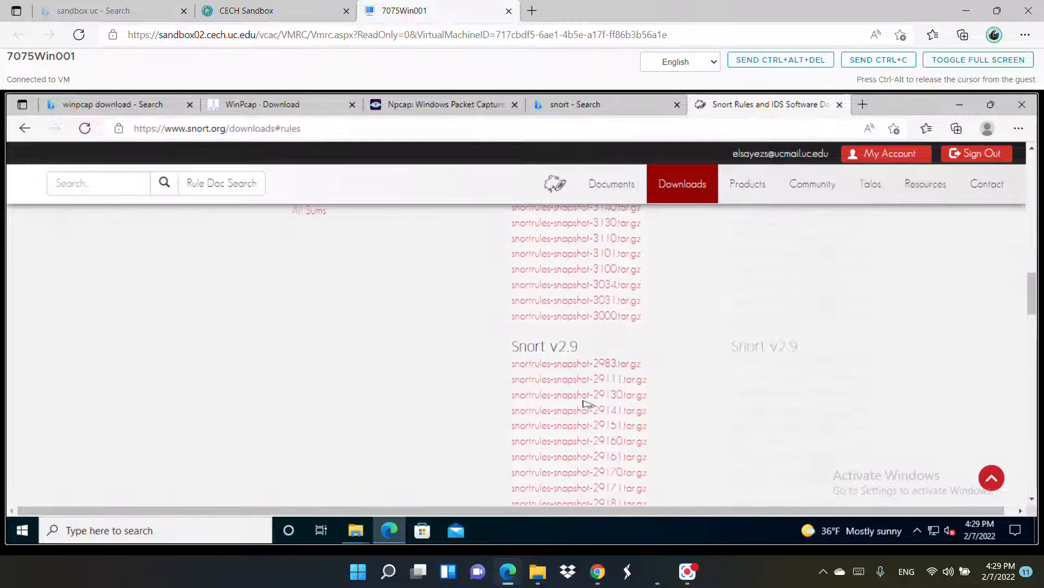
{"action": "left_click", "coordinate": [580, 364]}
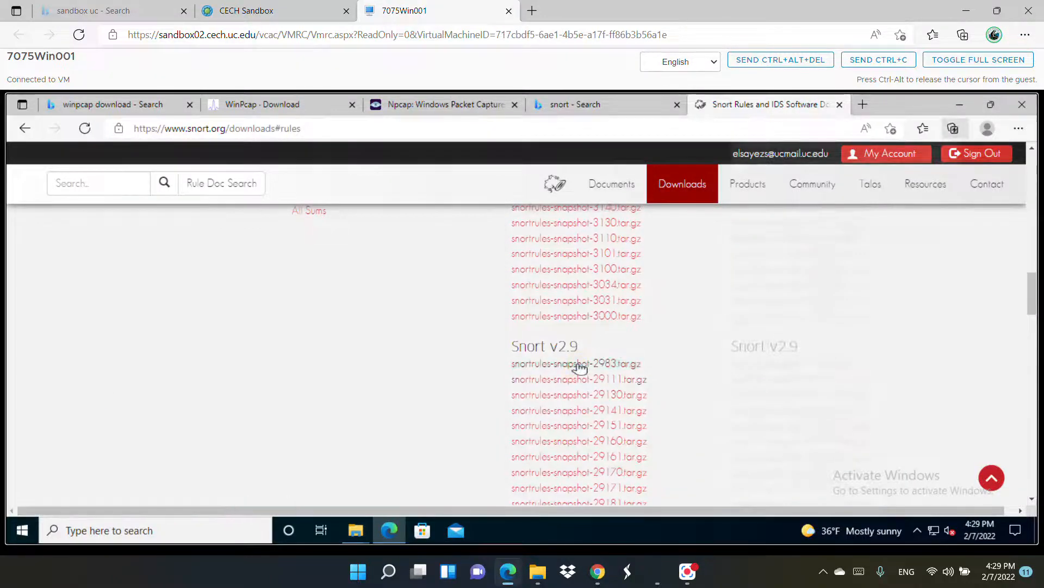
Extract the snortrules-snapshot-2983 archive into its own folder in Downloads, open that folder and select its rules subfolder
{"action": "mouse_move", "coordinate": [839, 198]}
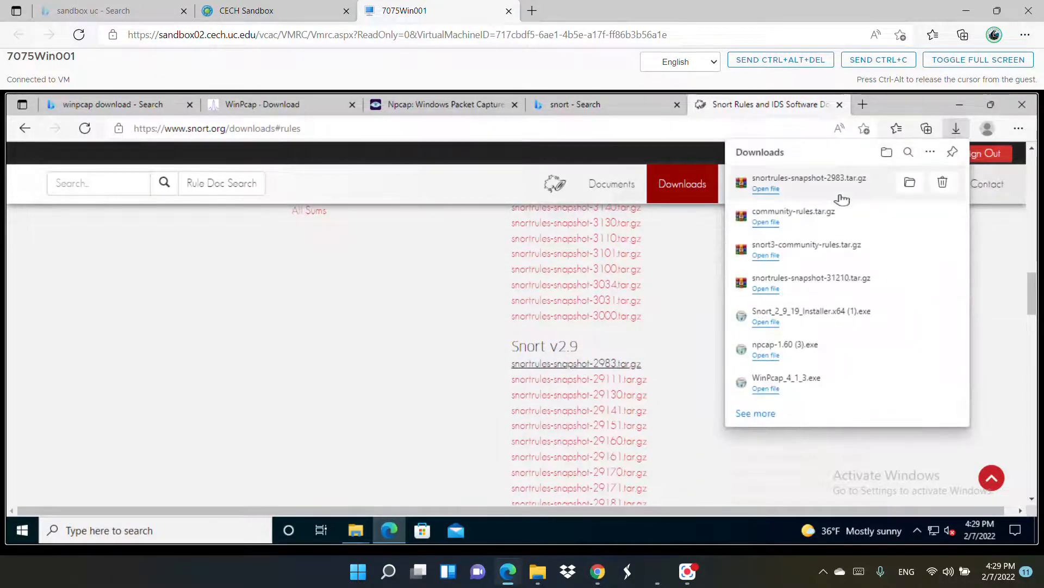
{"action": "left_click", "coordinate": [913, 182]}
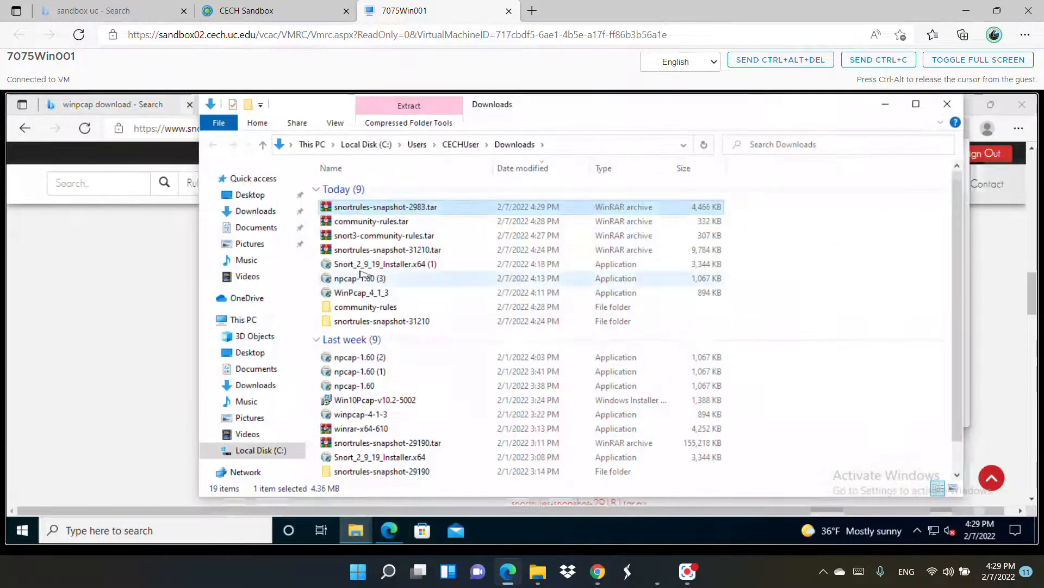
{"action": "right_click", "coordinate": [398, 205]}
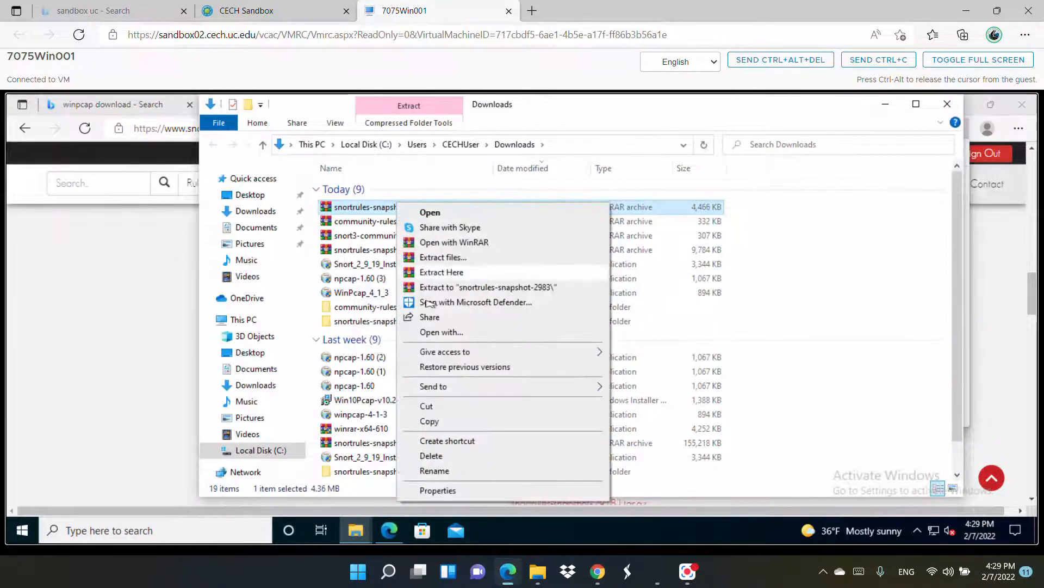
{"action": "left_click", "coordinate": [444, 287]}
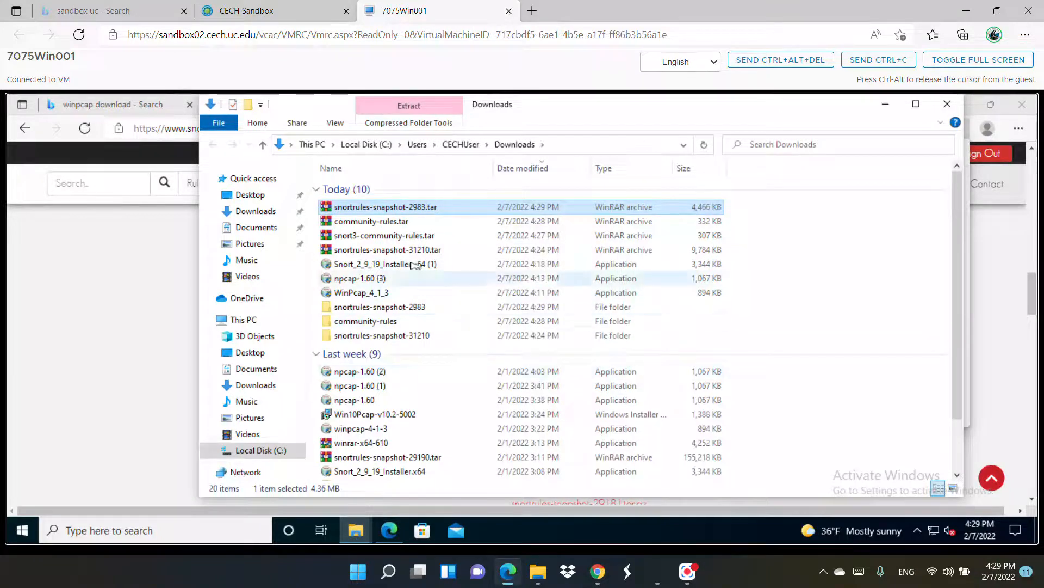
{"action": "left_click", "coordinate": [387, 307]}
{"action": "double_click", "coordinate": [387, 307]}
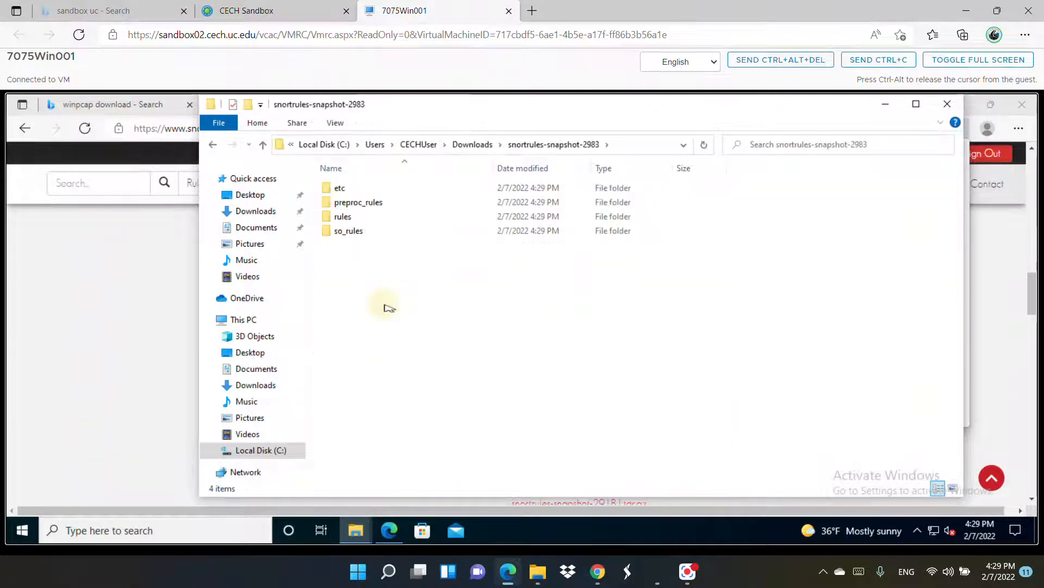
{"action": "left_click", "coordinate": [371, 204]}
{"action": "left_click", "coordinate": [344, 216]}
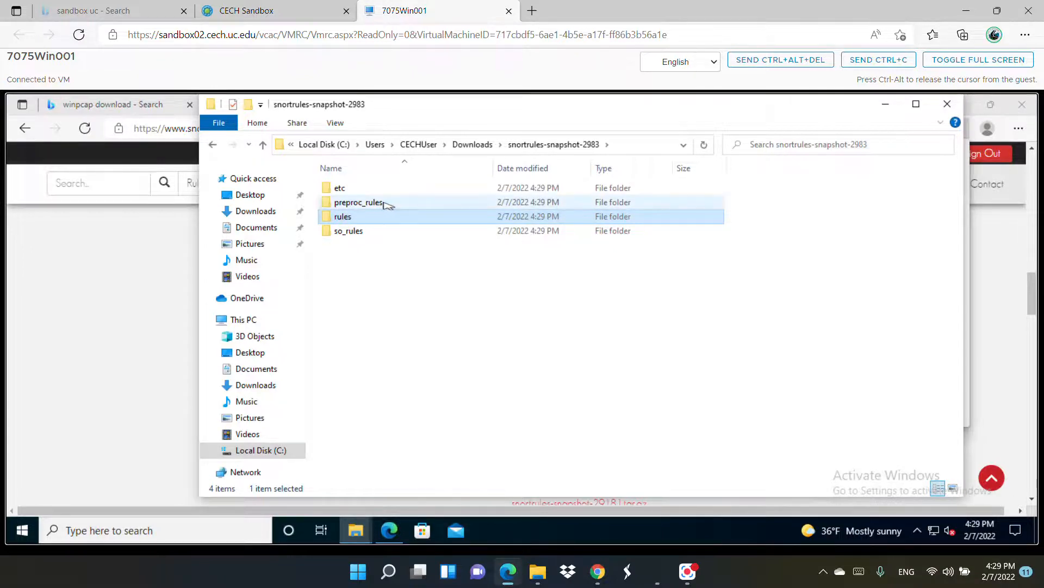
Open the Snort installation folder on drive C: in a separate File Explorer window
{"action": "mouse_move", "coordinate": [388, 204]}
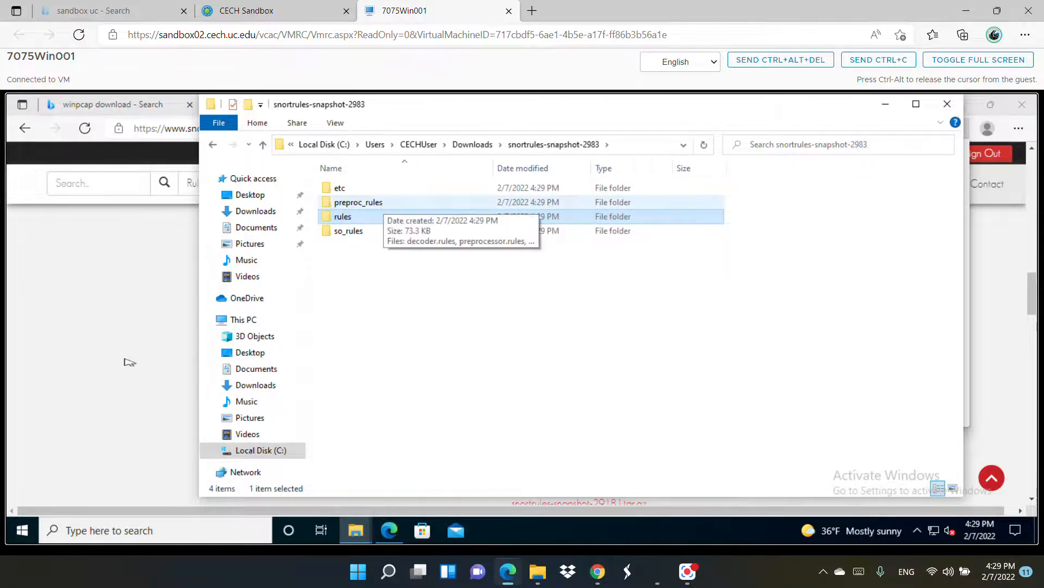
{"action": "left_click", "coordinate": [21, 531]}
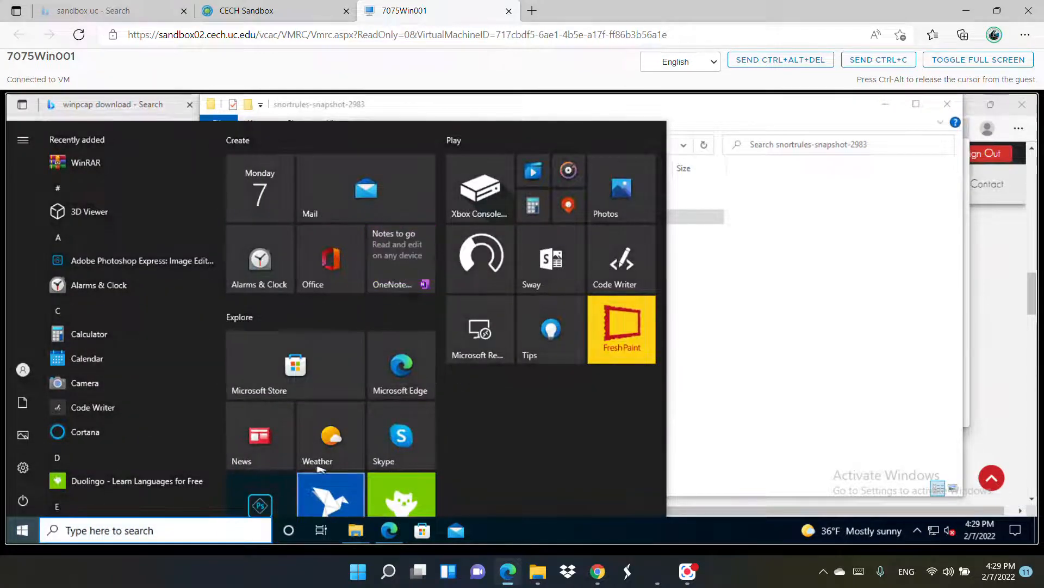
{"action": "scroll", "coordinate": [336, 427], "scroll_direction": "down", "scroll_amount": 2}
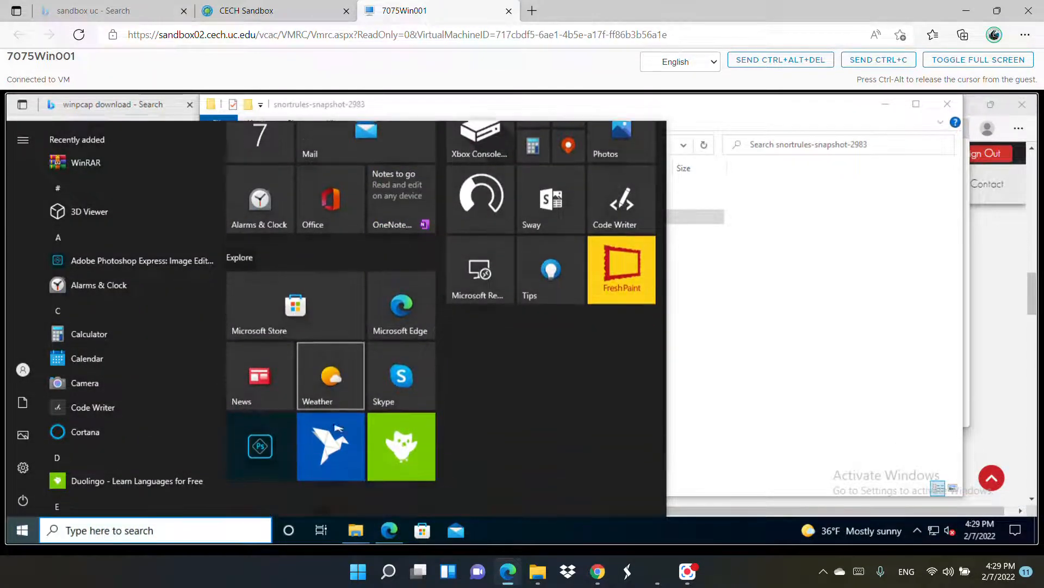
{"action": "left_click", "coordinate": [108, 529]}
{"action": "type", "text": "p"}
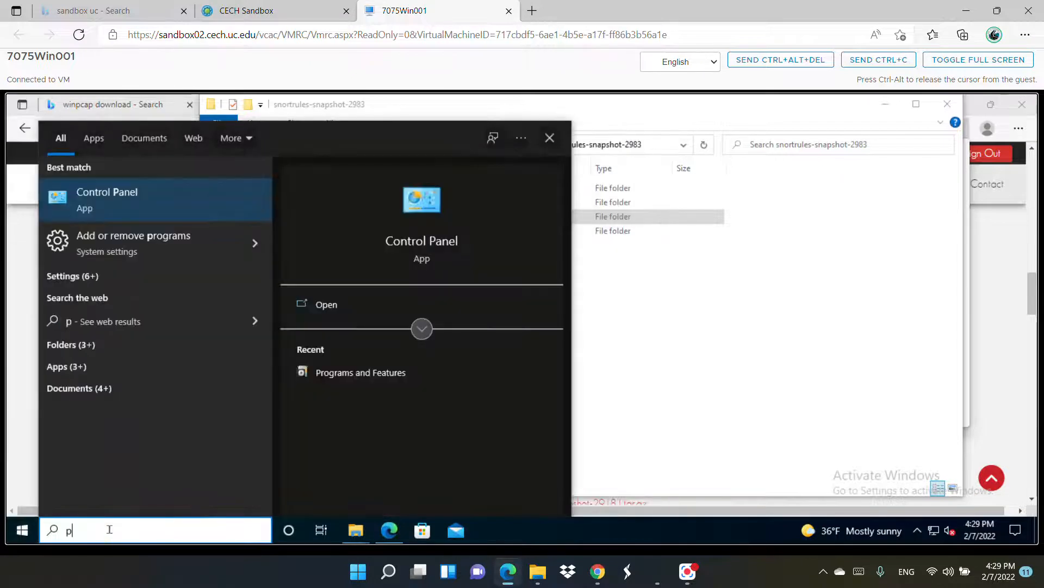
{"action": "key", "text": "BackSpace"}
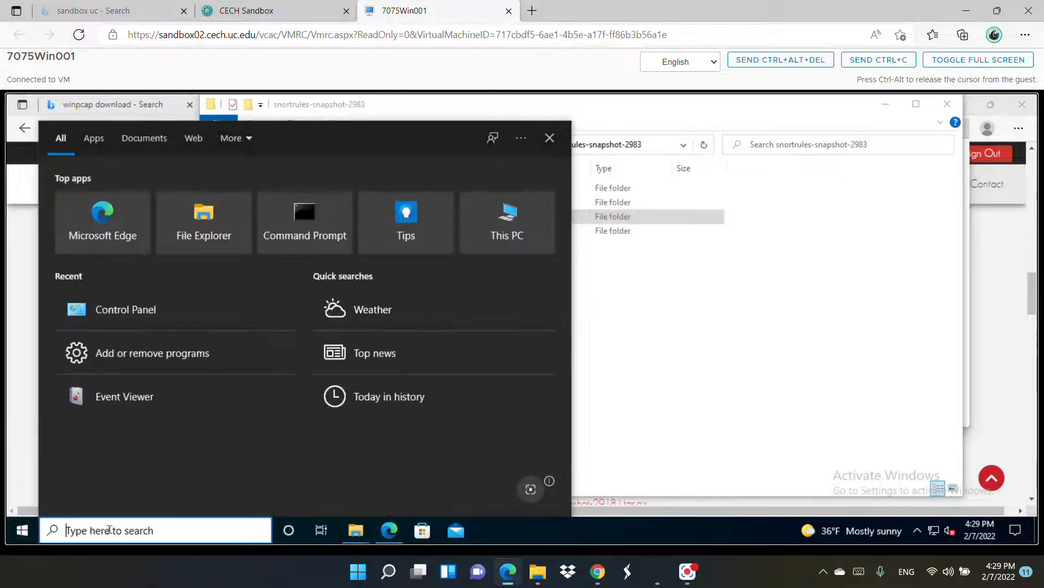
{"action": "type", "text": "c:"}
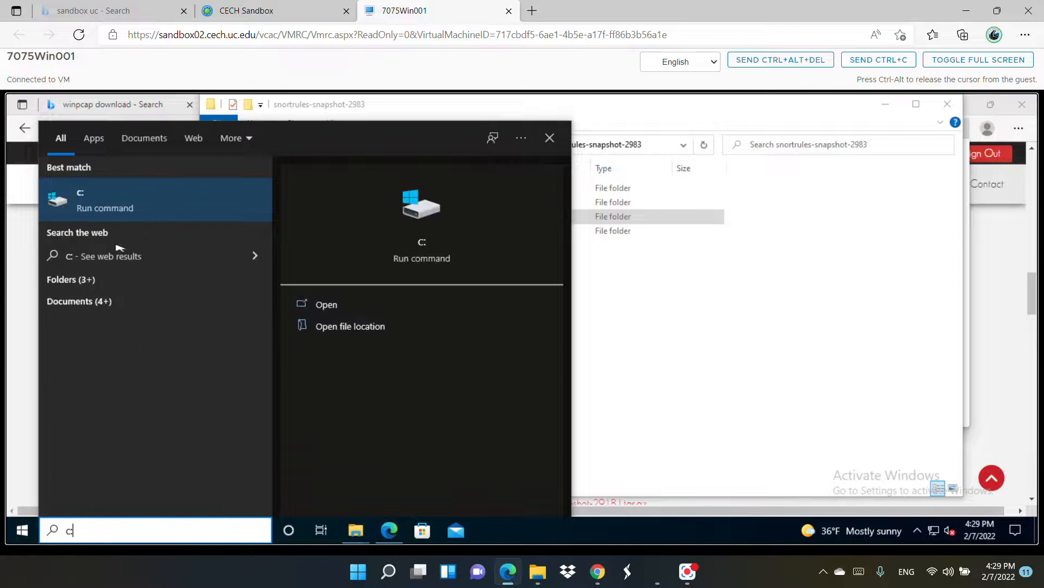
{"action": "left_click", "coordinate": [66, 213]}
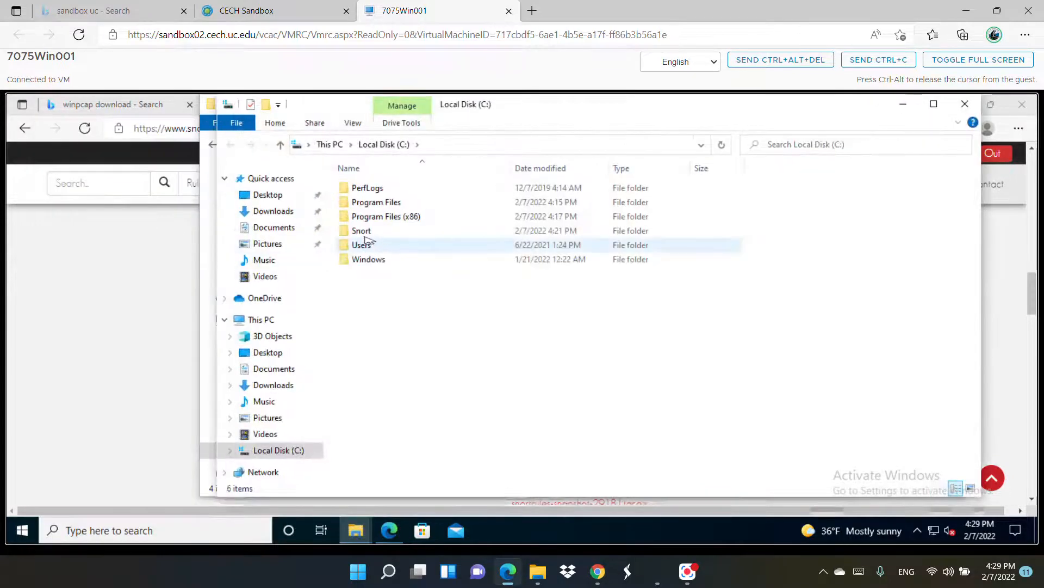
{"action": "double_click", "coordinate": [361, 232]}
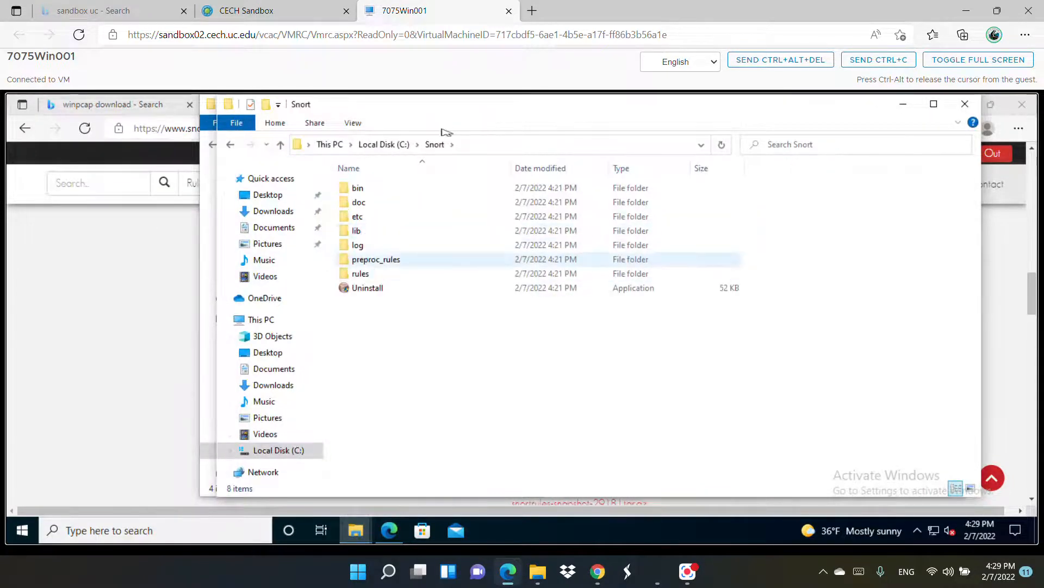
Arrange the C:\Snort window so that the snortrules-snapshot-2983 folders remain visible beside it
{"action": "left_click_drag", "start_coordinate": [449, 105], "coordinate": [680, 96]}
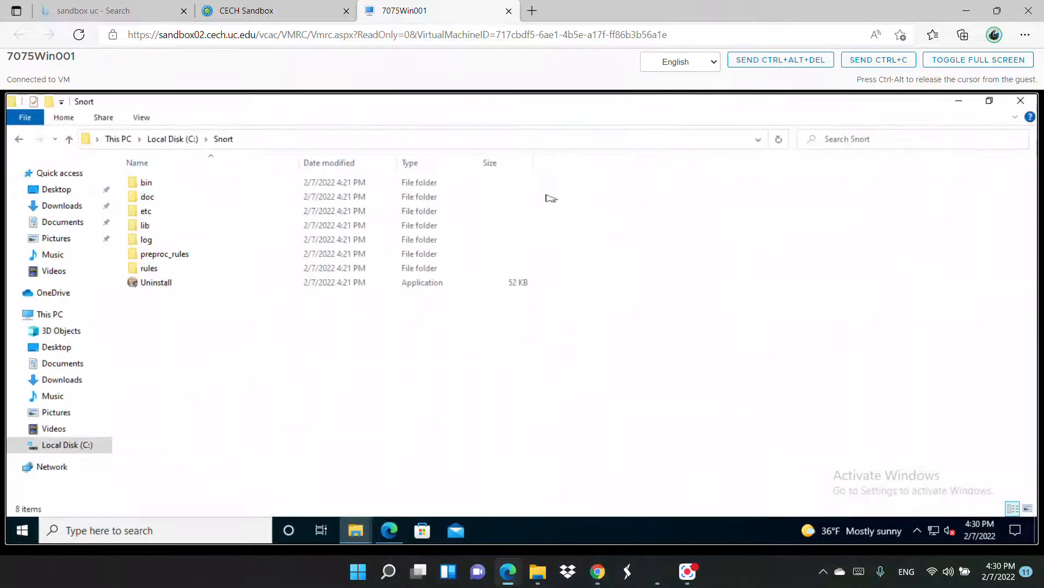
{"action": "left_click", "coordinate": [989, 100]}
{"action": "left_click_drag", "start_coordinate": [543, 134], "coordinate": [724, 150]}
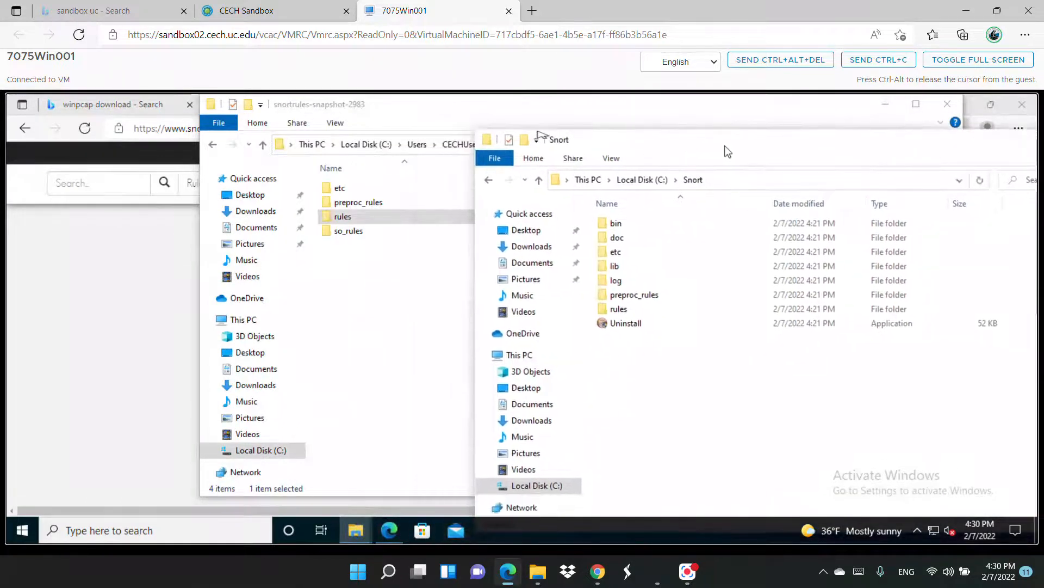
{"action": "left_click", "coordinate": [629, 295]}
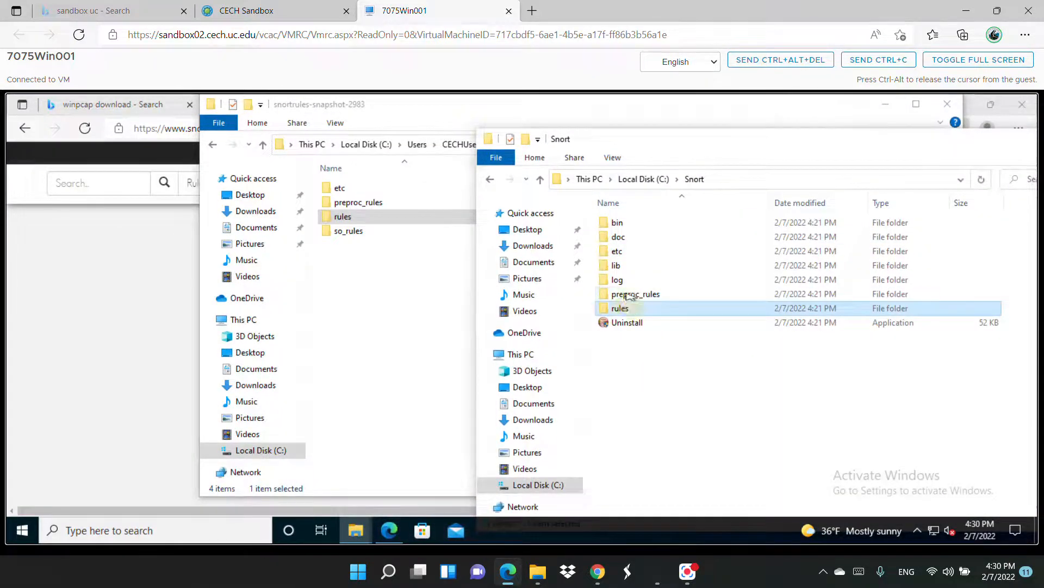
Copy the preproc_rules and rules folders from the extracted snortrules-snapshot-2983 folder
{"action": "left_click", "coordinate": [327, 218]}
{"action": "left_click", "coordinate": [350, 203]}
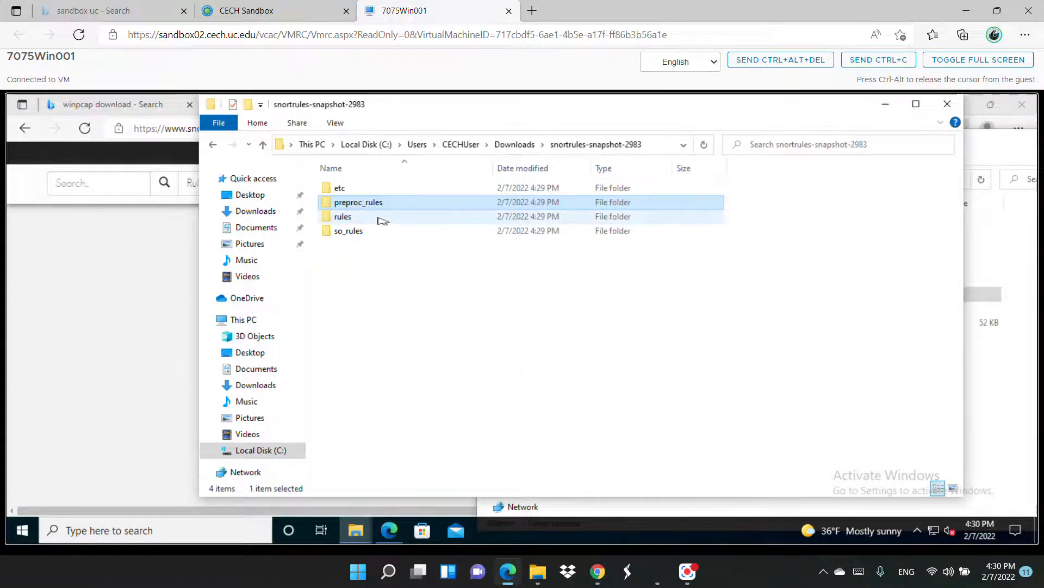
{"action": "left_click", "coordinate": [379, 219]}
{"action": "left_click", "coordinate": [372, 207], "text": "ctrl"}
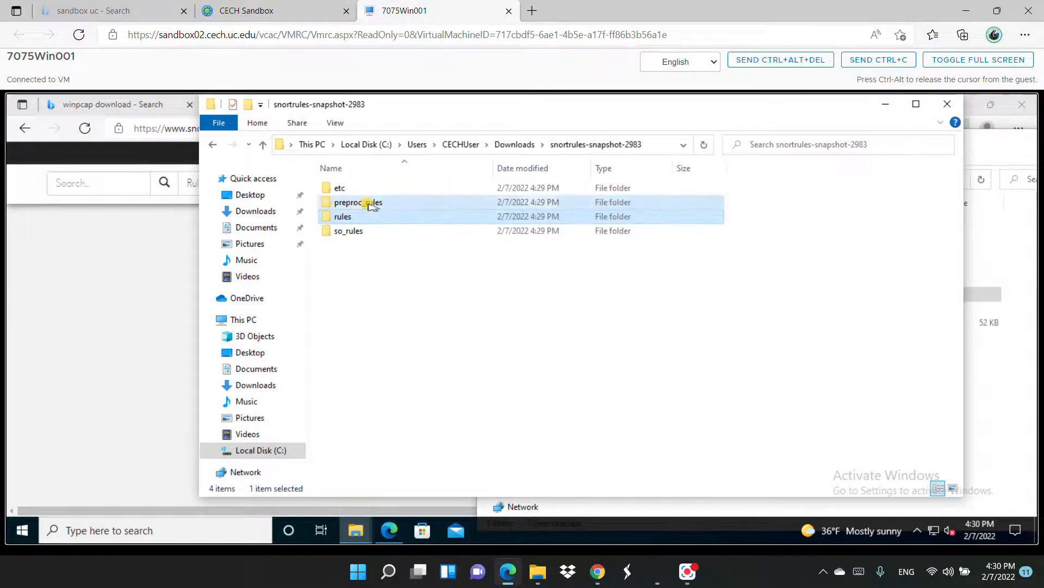
{"action": "right_click", "coordinate": [368, 206]}
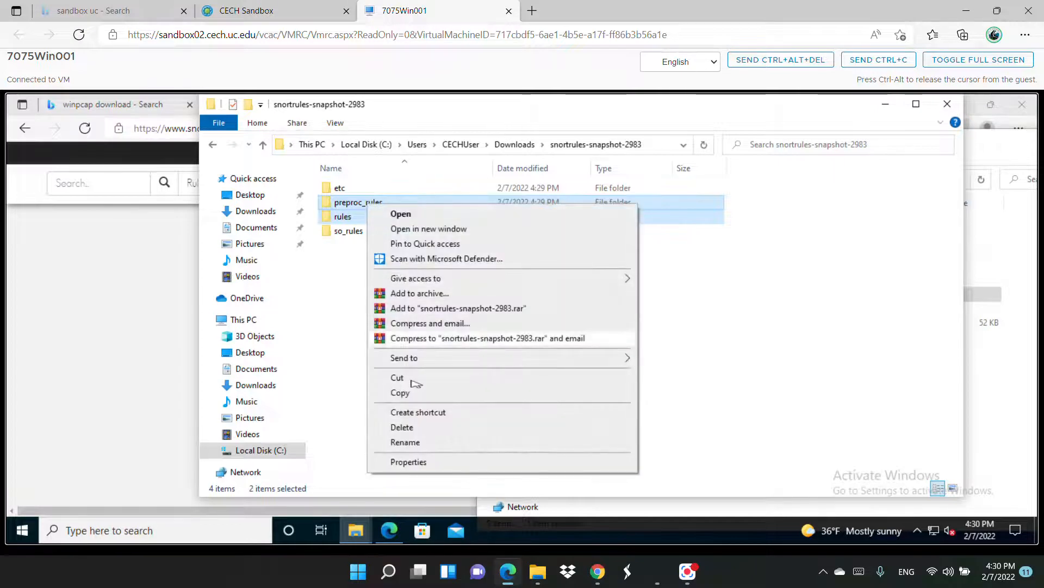
{"action": "left_click", "coordinate": [413, 393]}
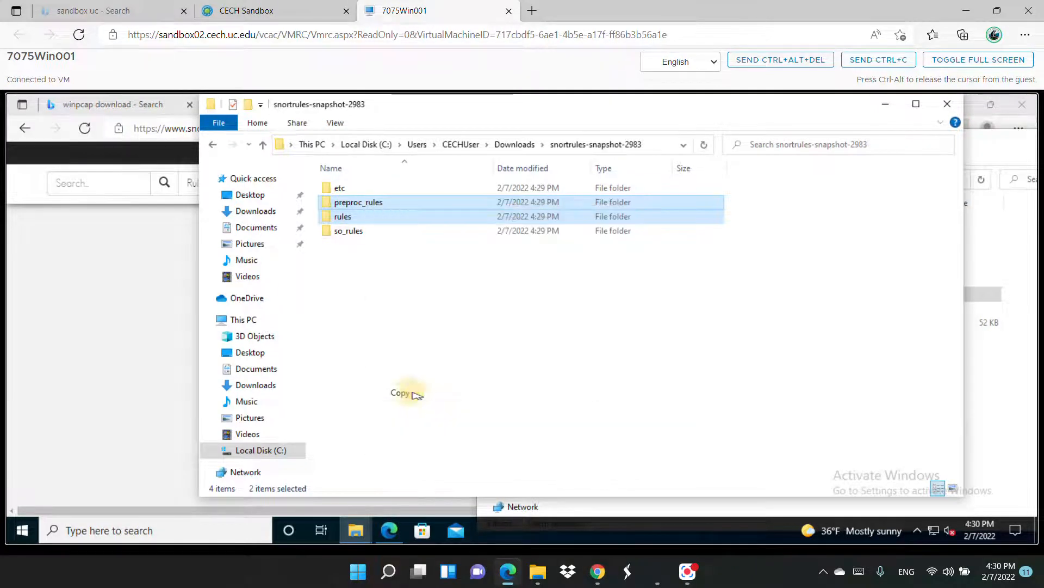
Paste the copied folders into C:\Snort and replace the files that have the same names
{"action": "left_click", "coordinate": [990, 416]}
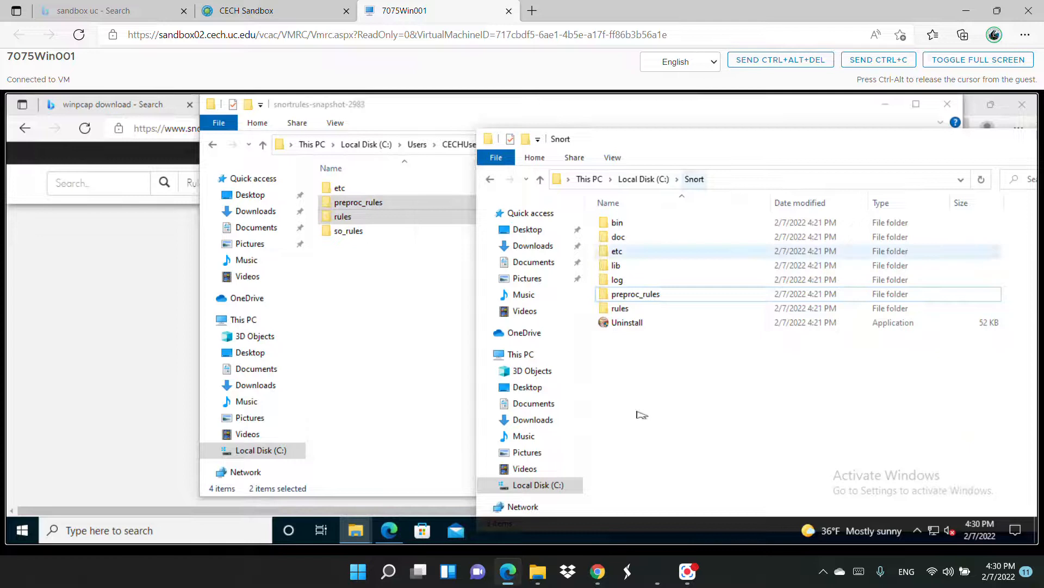
{"action": "right_click", "coordinate": [635, 392]}
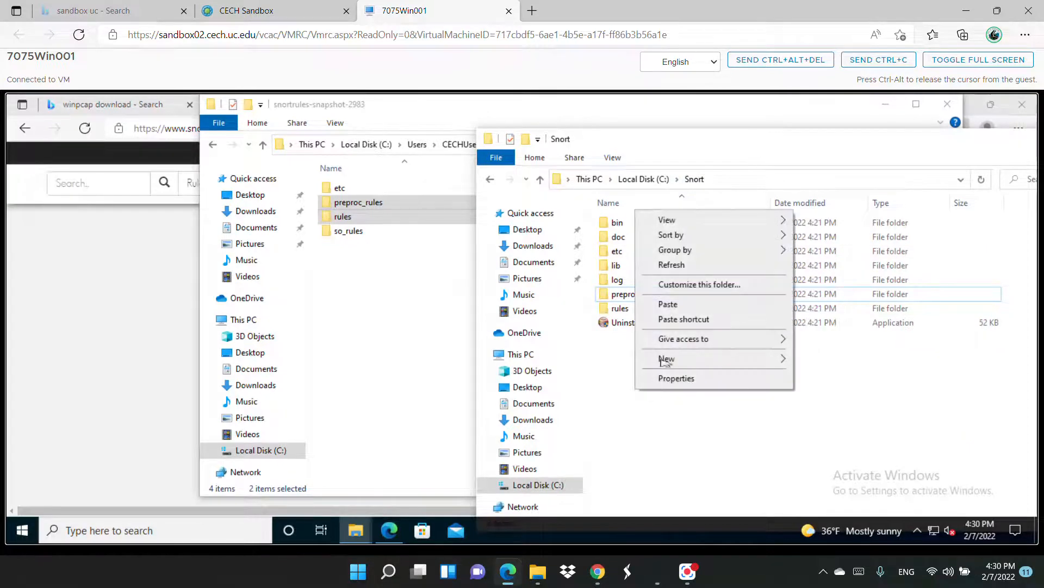
{"action": "left_click", "coordinate": [667, 305]}
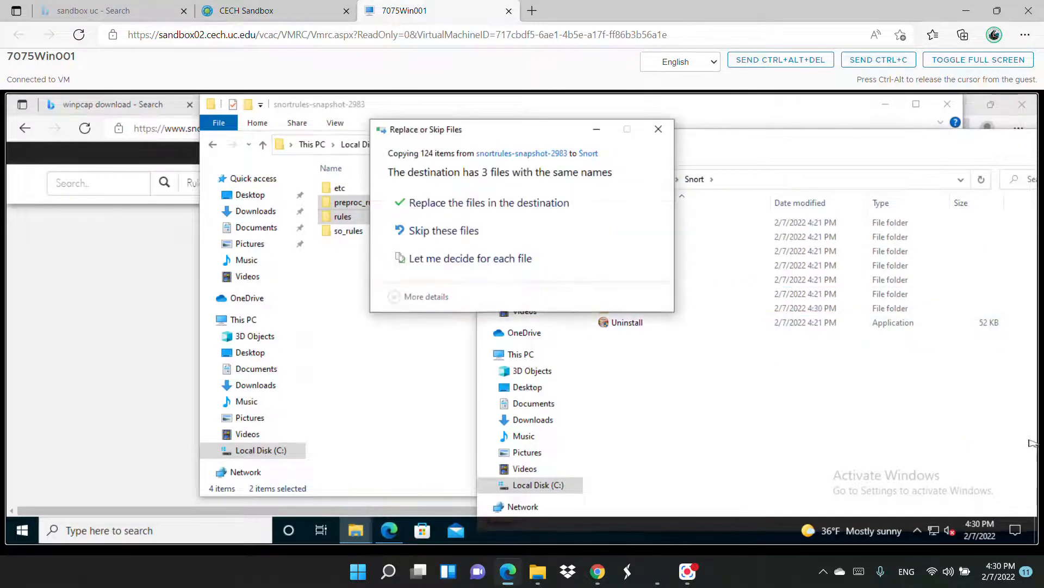
{"action": "left_click", "coordinate": [505, 203]}
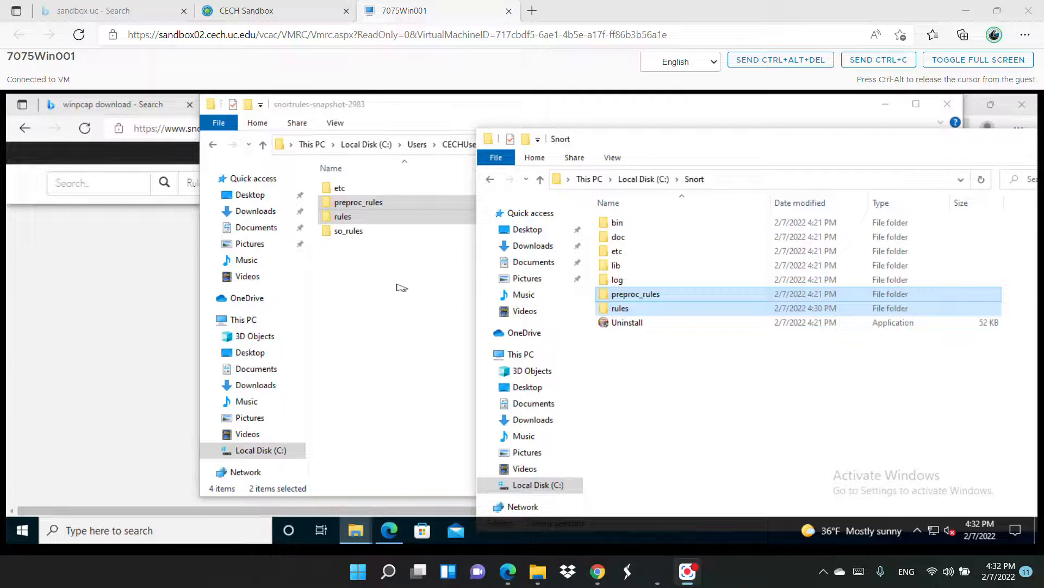
Open the etc subfolder of C:\Snort in a new File Explorer window
{"action": "left_click", "coordinate": [20, 526]}
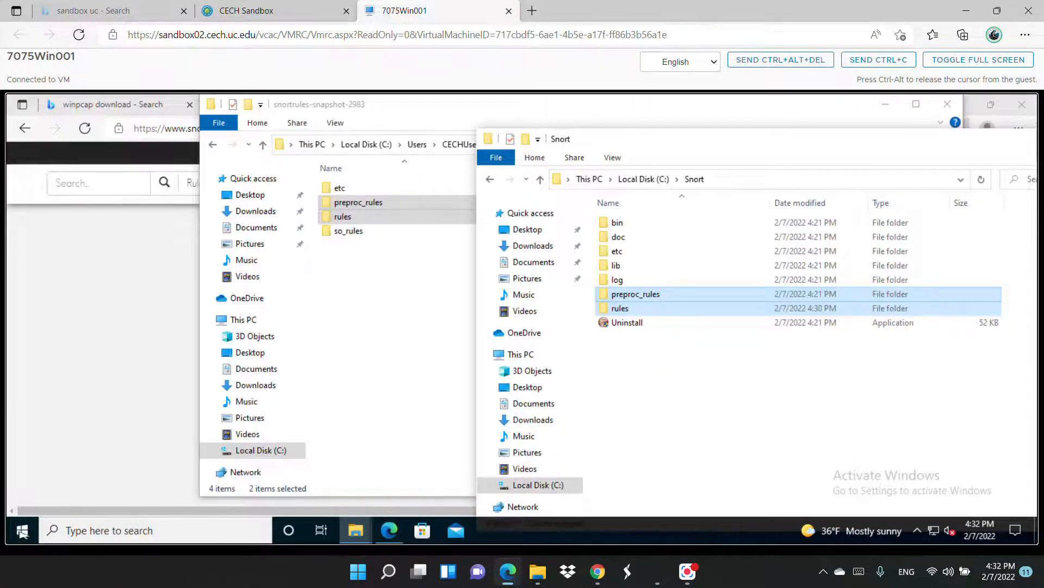
{"action": "left_click", "coordinate": [60, 531]}
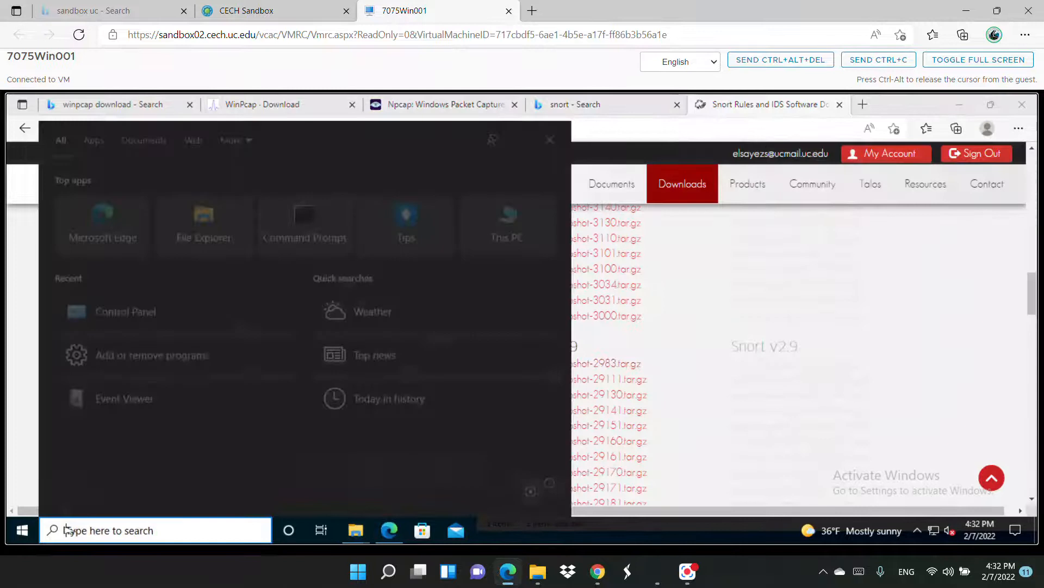
{"action": "type", "text": "c:"}
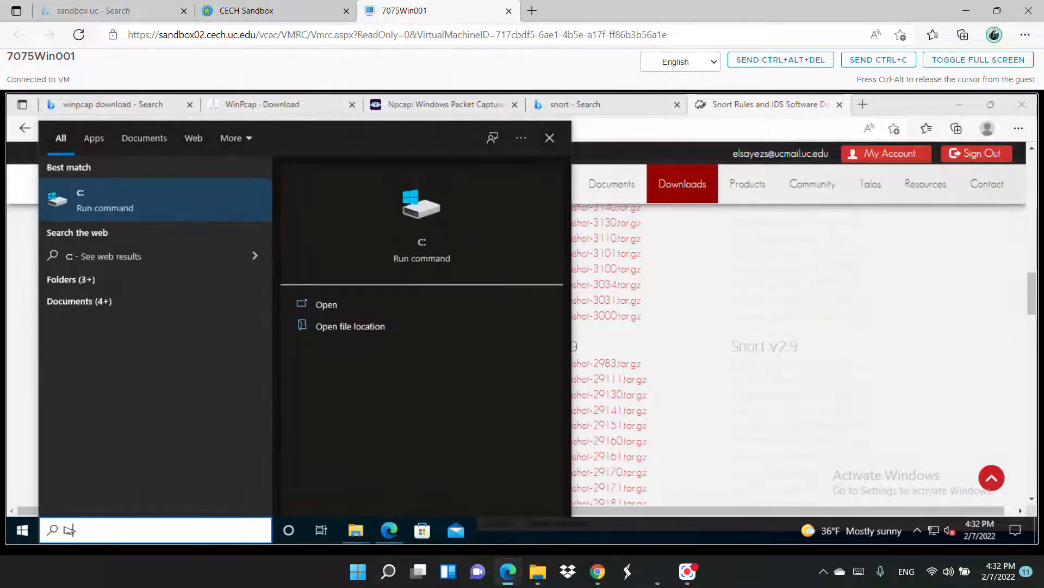
{"action": "left_click", "coordinate": [103, 192]}
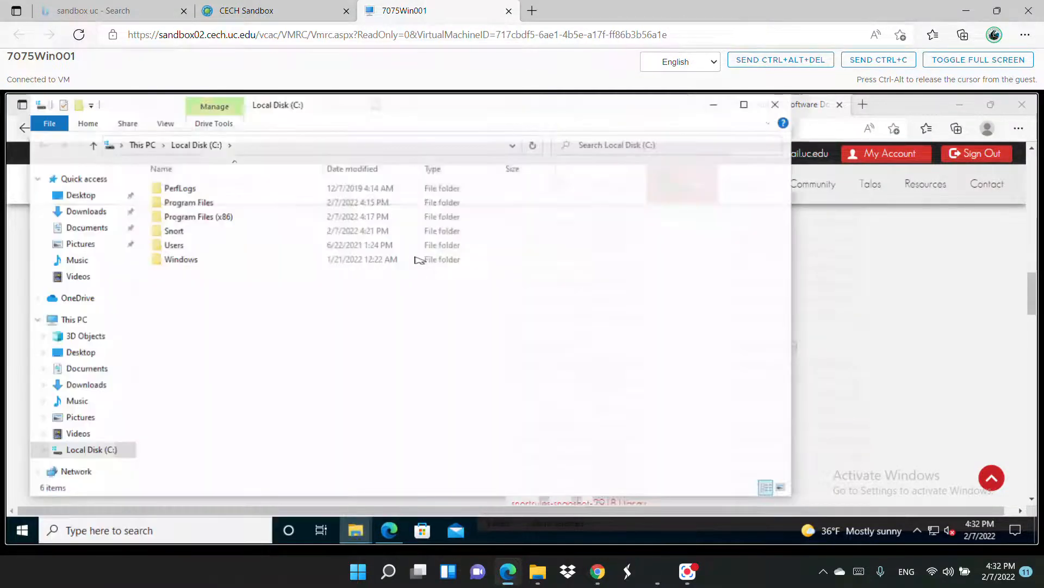
{"action": "double_click", "coordinate": [174, 231]}
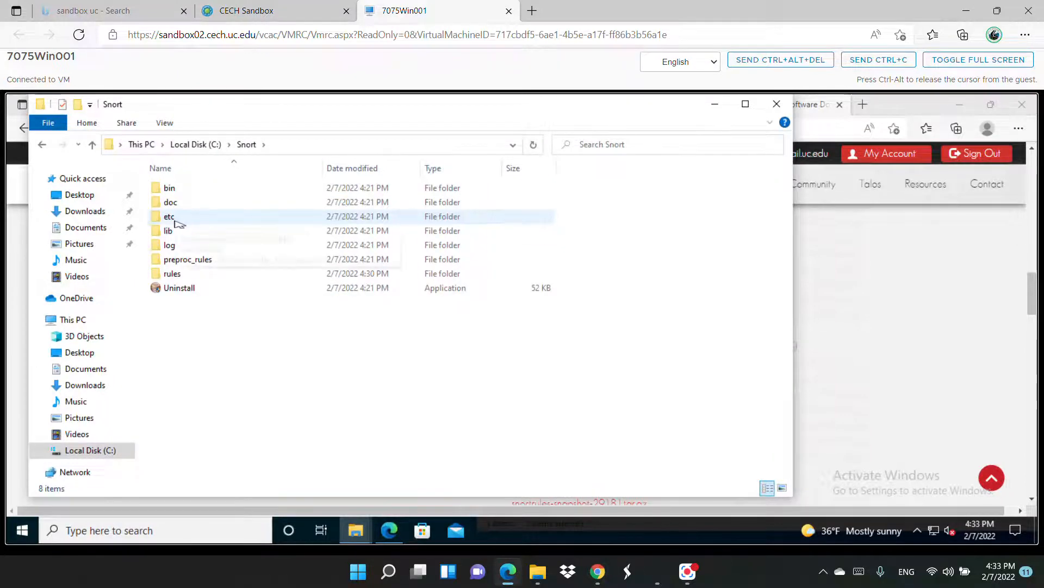
{"action": "double_click", "coordinate": [174, 219]}
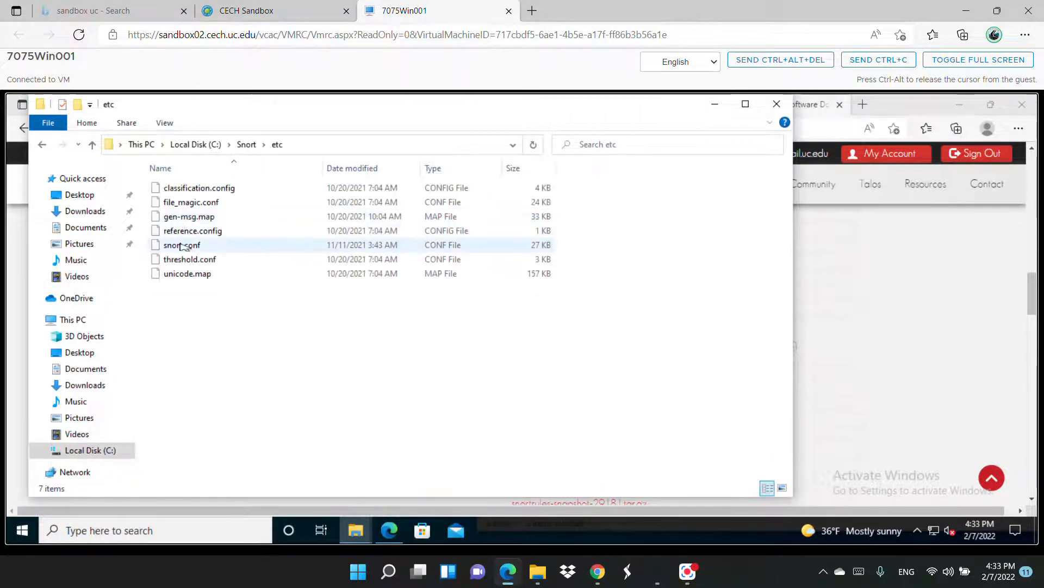
Check which installed apps are offered for opening snort.conf, and dismiss the choice without opening the file
{"action": "left_click", "coordinate": [200, 246]}
{"action": "double_click", "coordinate": [209, 246]}
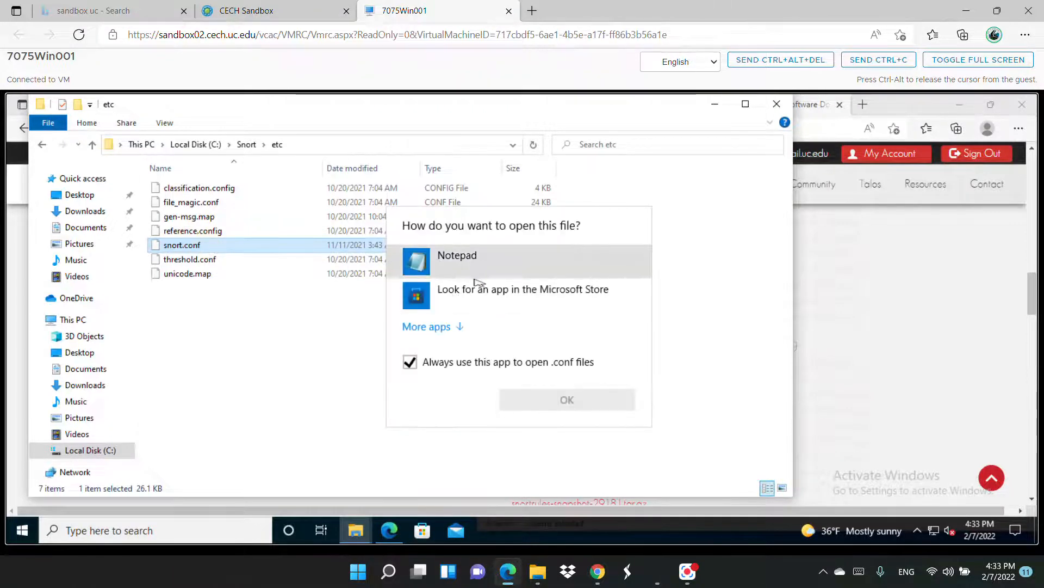
{"action": "left_click", "coordinate": [452, 327]}
{"action": "scroll", "coordinate": [512, 348], "scroll_direction": "down", "scroll_amount": 1}
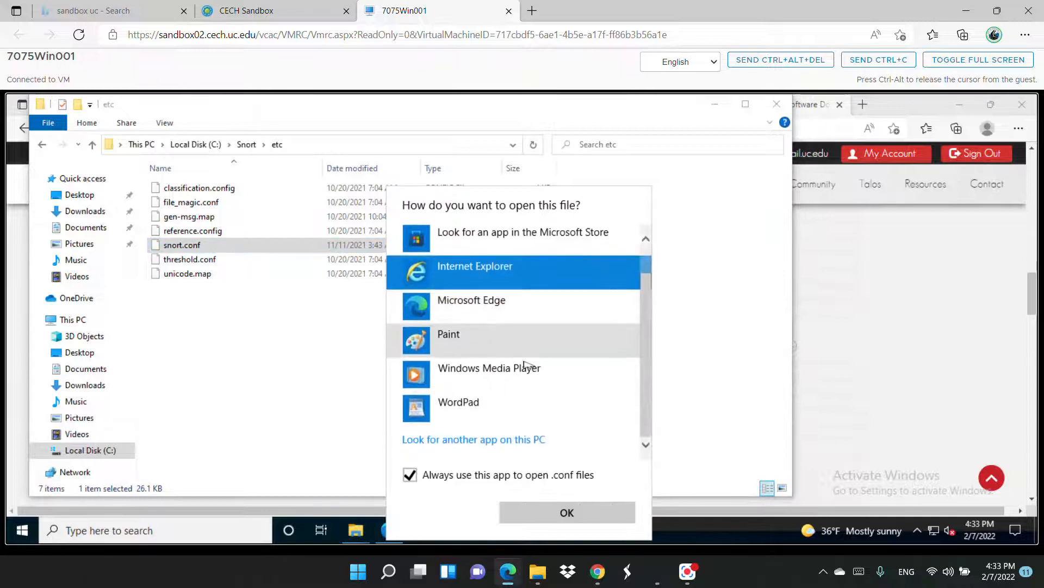
{"action": "scroll", "coordinate": [531, 366], "scroll_direction": "up", "scroll_amount": 1}
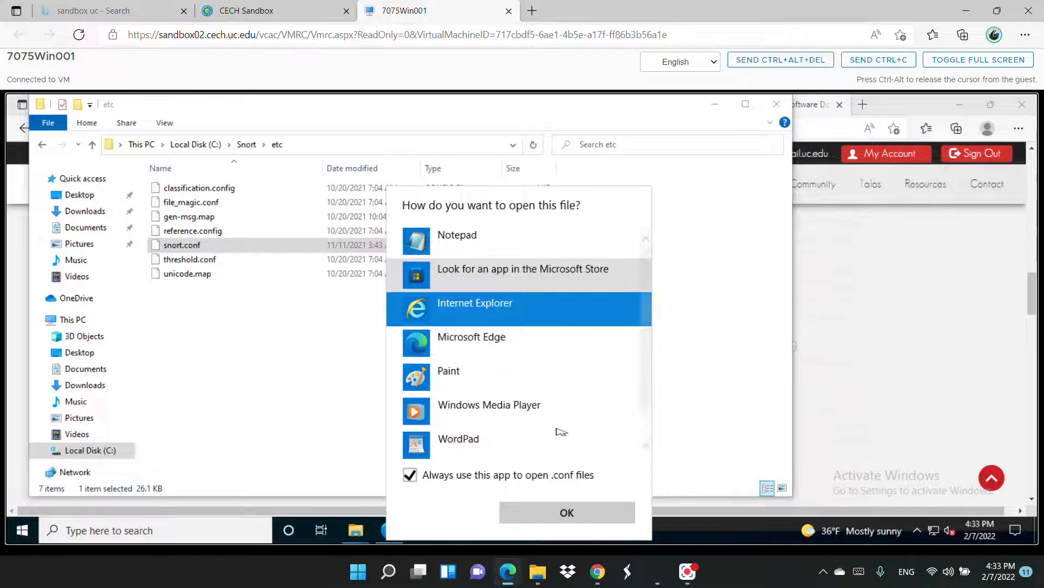
{"action": "left_click", "coordinate": [749, 280]}
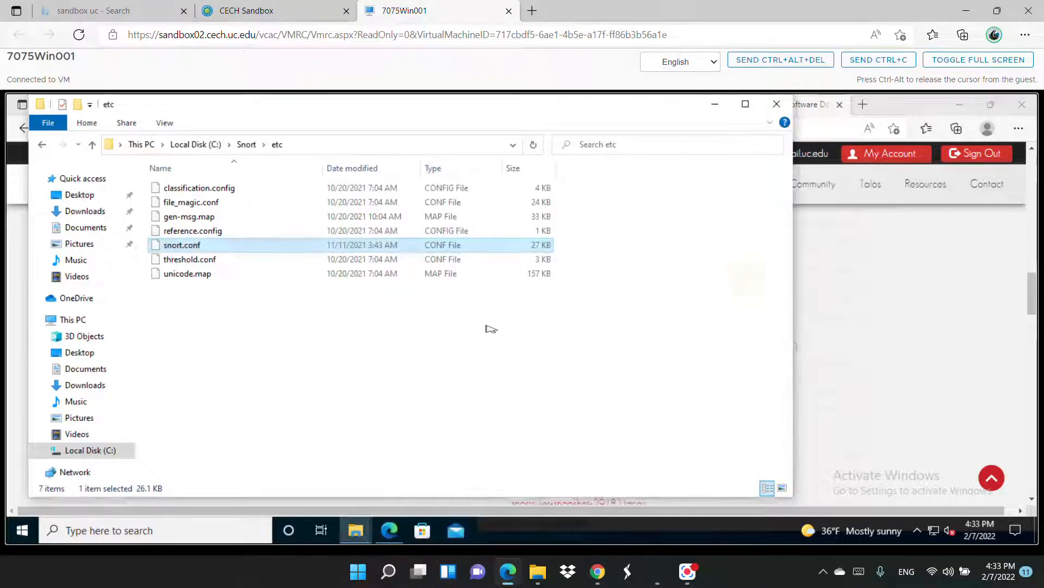
{"action": "left_click", "coordinate": [272, 320]}
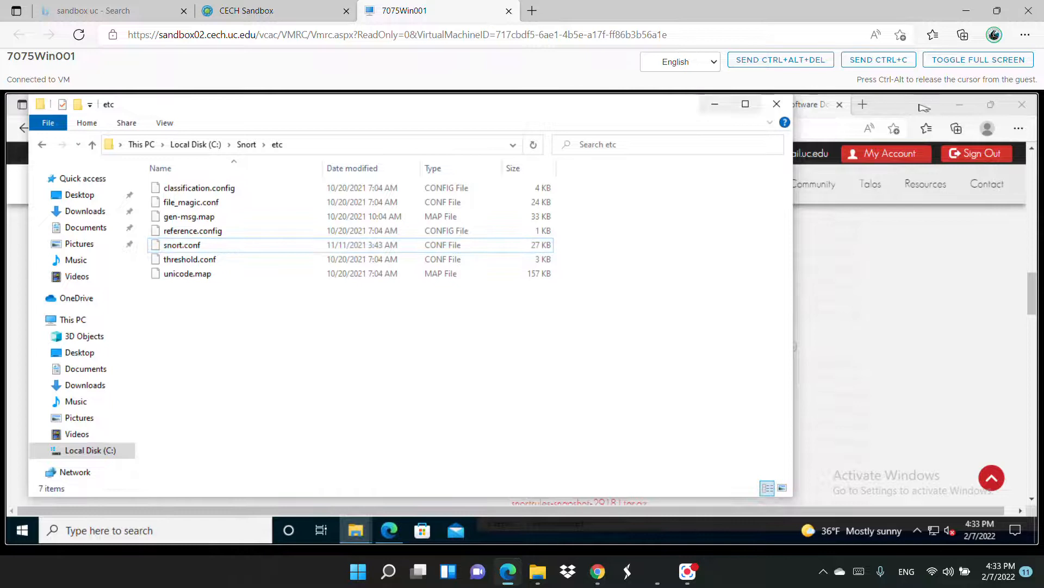
Search the web for notepad++ in a new browser tab and open the official Notepad++ downloads page
{"action": "left_click", "coordinate": [923, 106]}
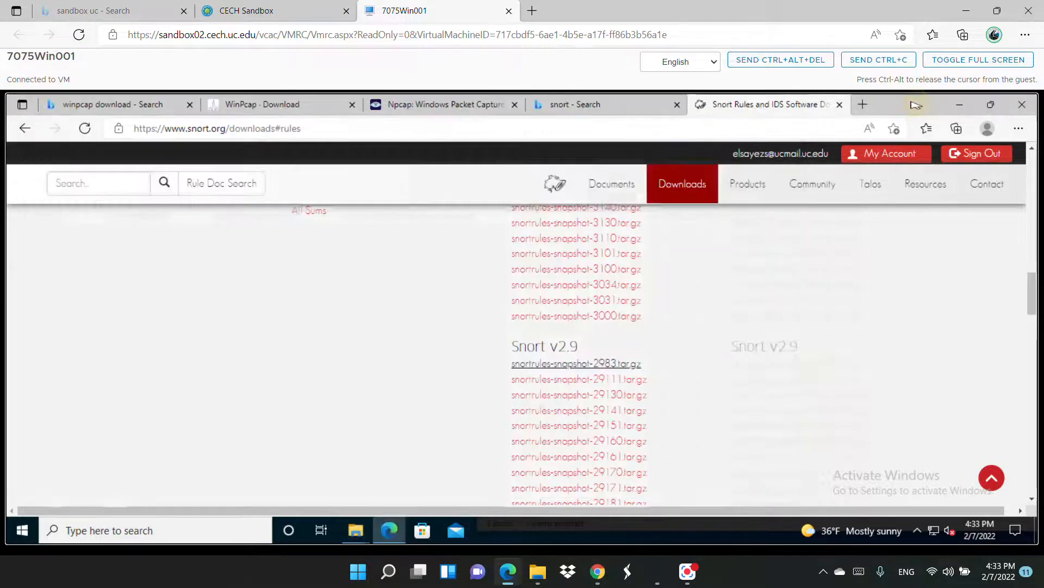
{"action": "left_click", "coordinate": [867, 107]}
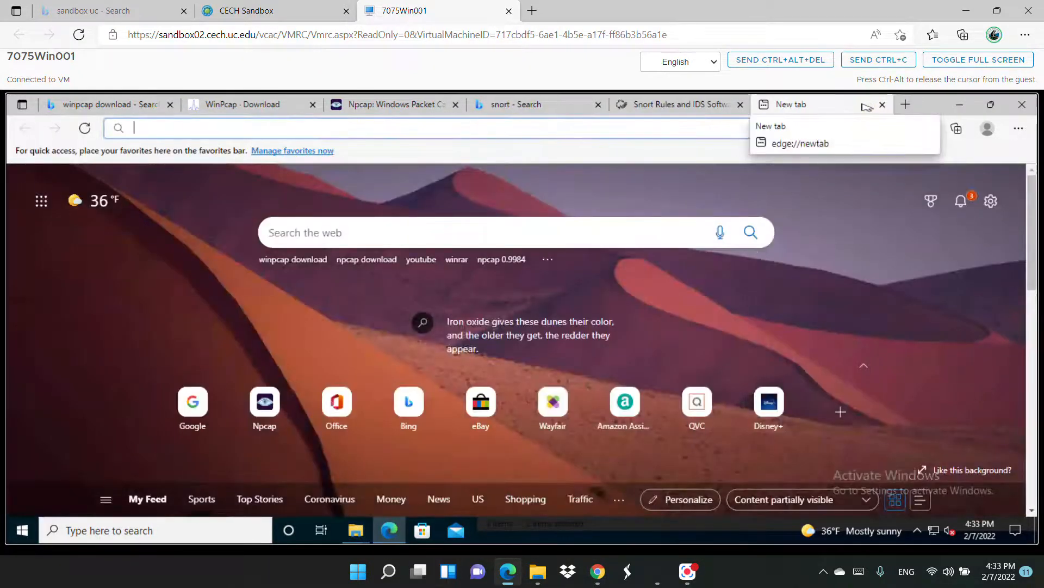
{"action": "type", "text": "npoy"}
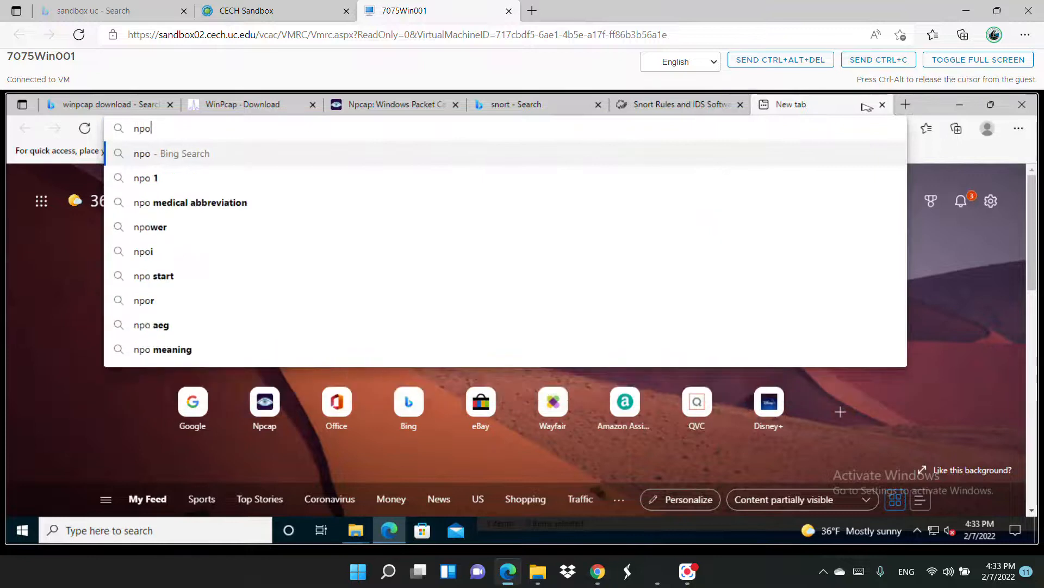
{"action": "key", "text": "BackSpace"}
{"action": "key", "text": "BackSpace"}
{"action": "key", "text": "BackSpace"}
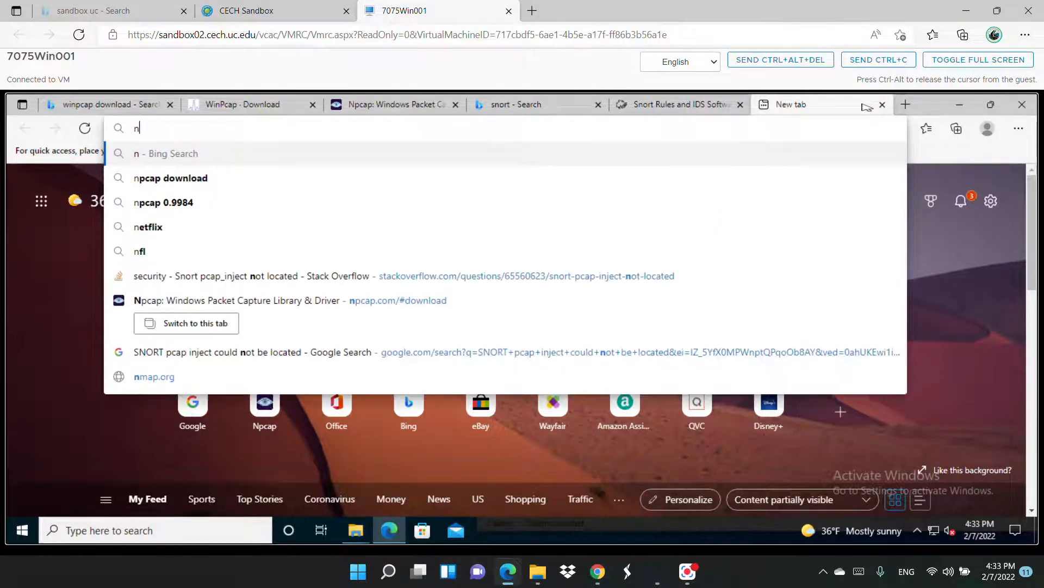
{"action": "type", "text": "ote"}
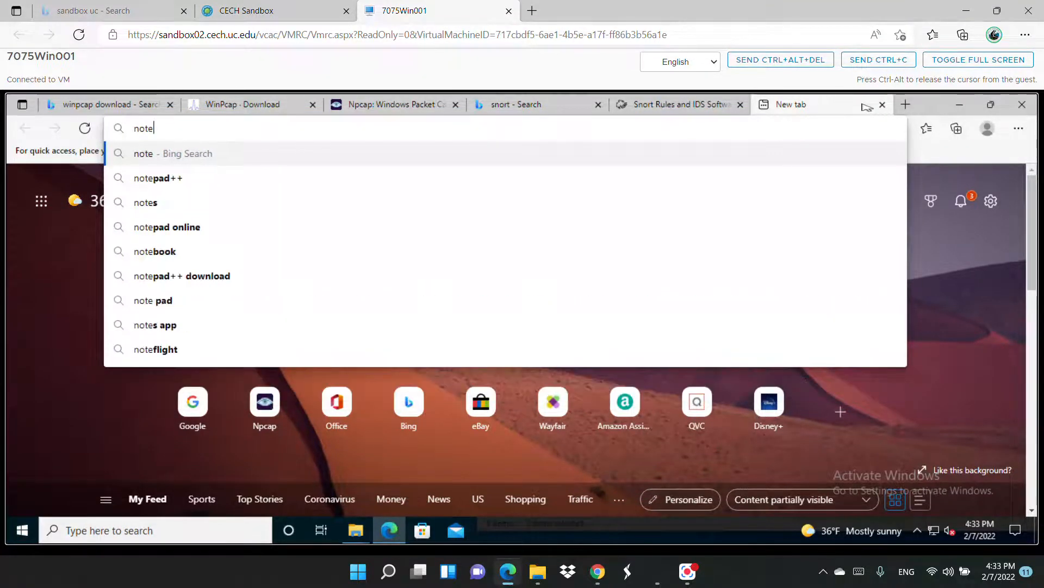
{"action": "left_click", "coordinate": [194, 178]}
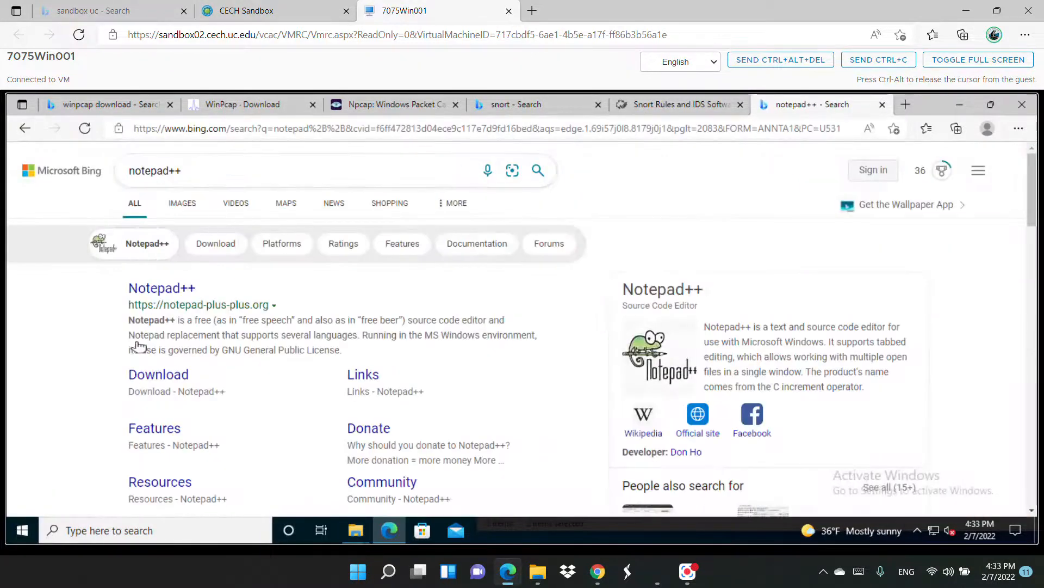
{"action": "left_click", "coordinate": [162, 376]}
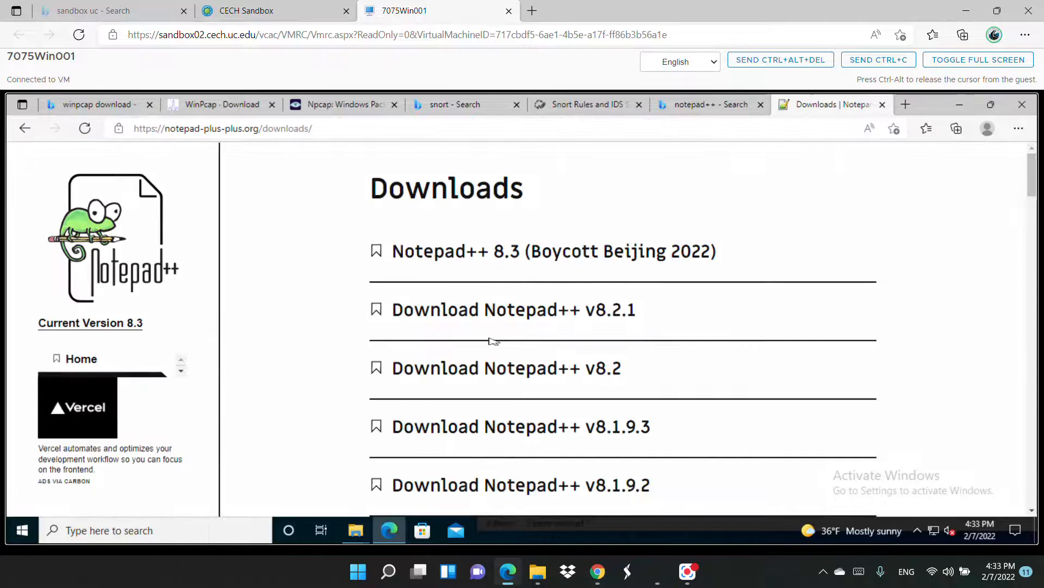
Look through the listed Notepad++ releases and open the download page for v8.2.1
{"action": "scroll", "coordinate": [492, 341], "scroll_direction": "down", "scroll_amount": 3}
{"action": "scroll", "coordinate": [510, 403], "scroll_direction": "up", "scroll_amount": 3}
{"action": "scroll", "coordinate": [493, 346], "scroll_direction": "down", "scroll_amount": 10}
{"action": "scroll", "coordinate": [495, 354], "scroll_direction": "down", "scroll_amount": 10}
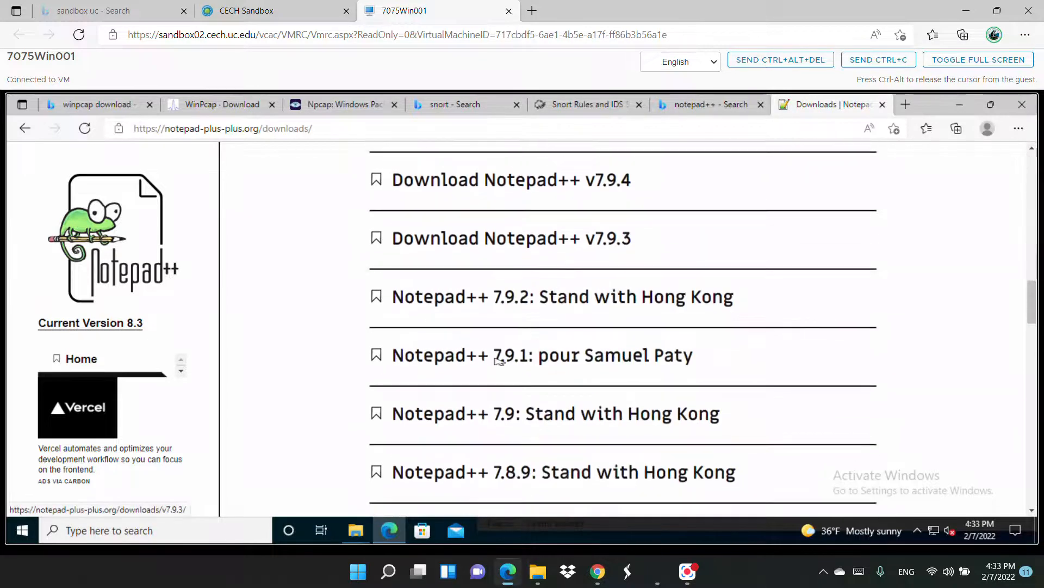
{"action": "scroll", "coordinate": [496, 357], "scroll_direction": "up", "scroll_amount": 18}
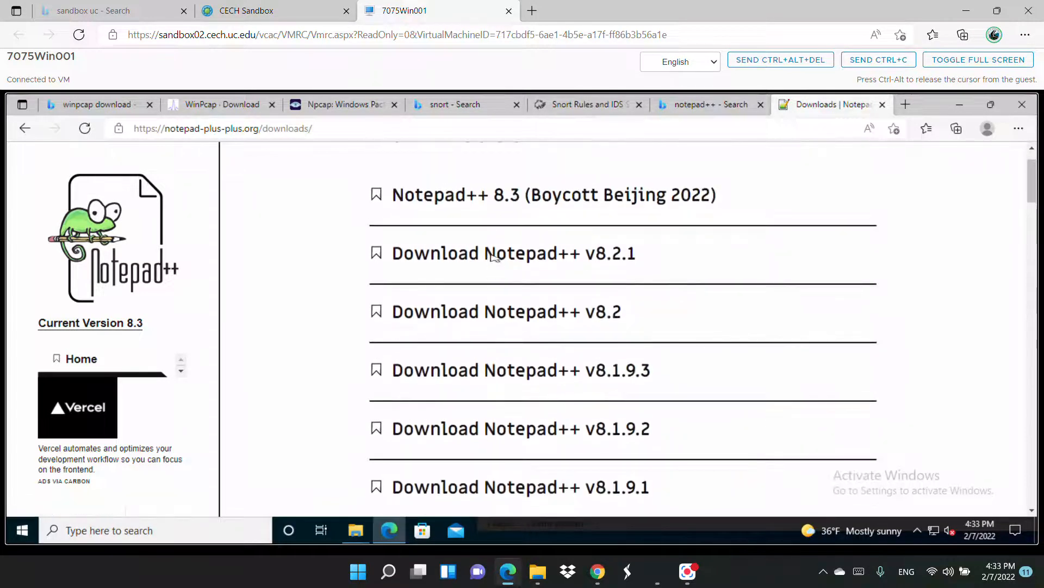
{"action": "left_click", "coordinate": [494, 244]}
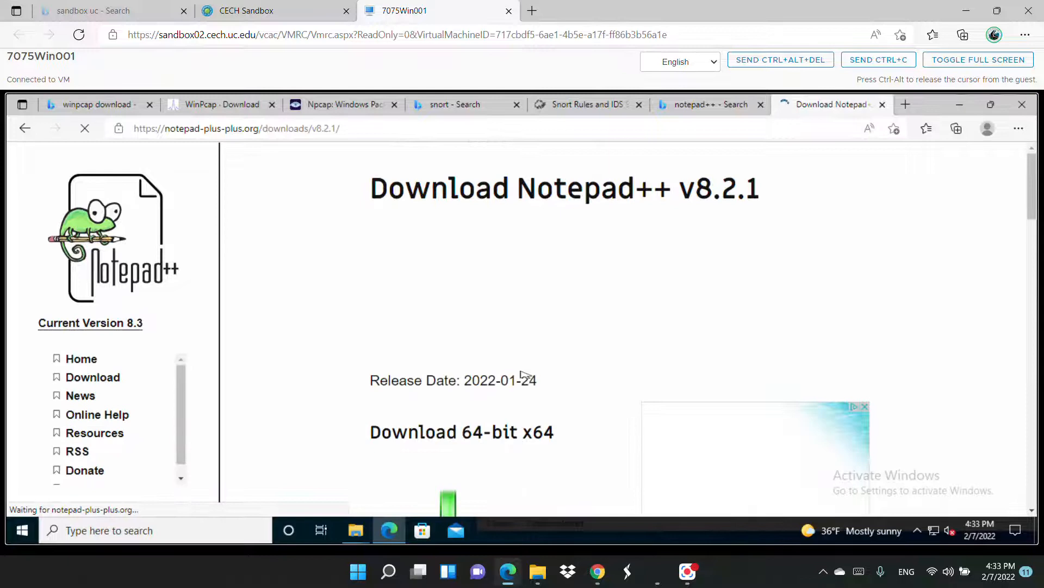
Download the 64-bit x64 installer of Notepad++ v8.2.1
{"action": "scroll", "coordinate": [521, 375], "scroll_direction": "down", "scroll_amount": 6}
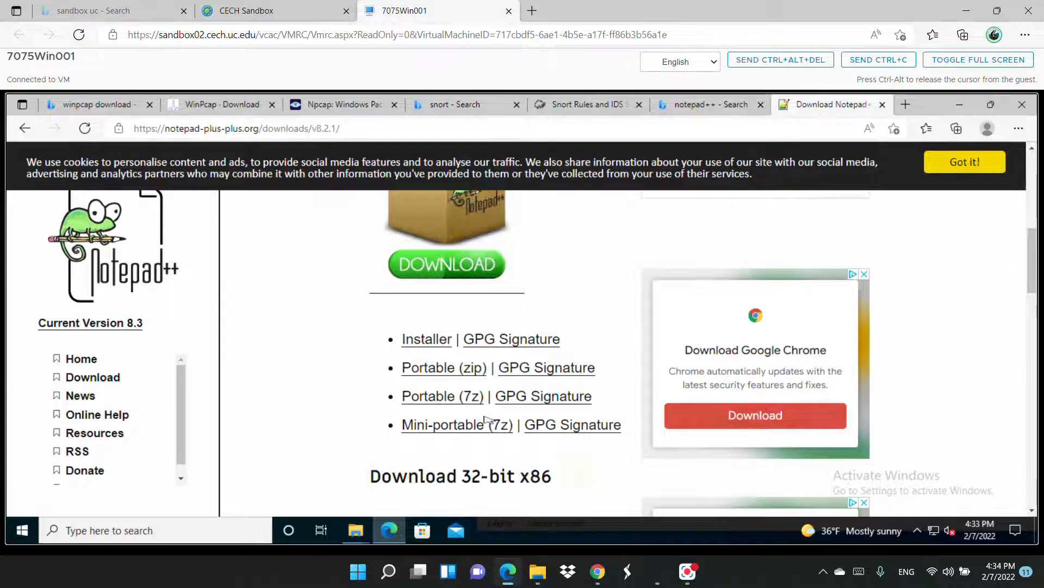
{"action": "scroll", "coordinate": [509, 407], "scroll_direction": "down", "scroll_amount": 9}
{"action": "scroll", "coordinate": [508, 407], "scroll_direction": "down", "scroll_amount": 2}
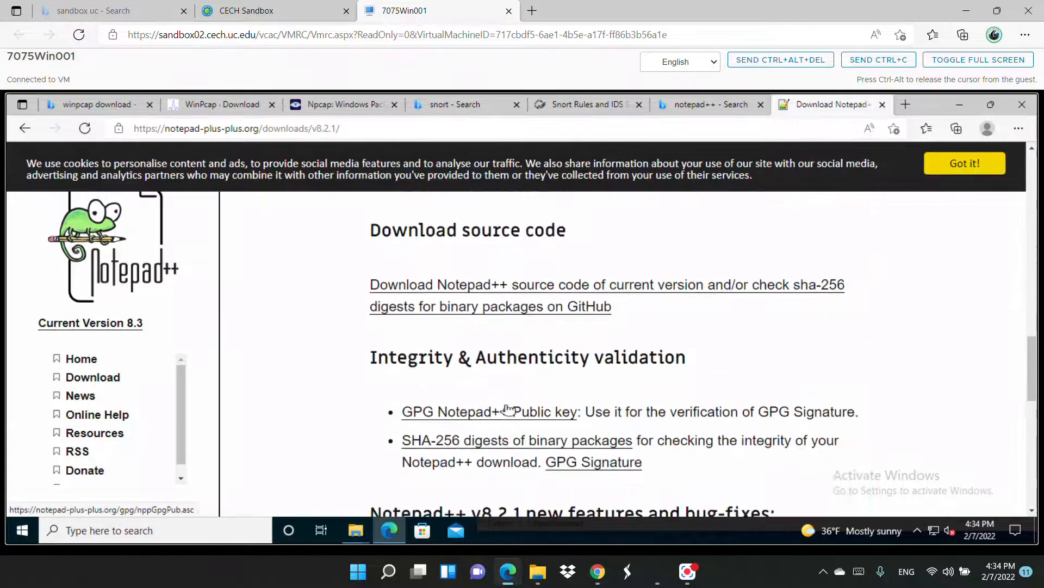
{"action": "scroll", "coordinate": [517, 408], "scroll_direction": "up", "scroll_amount": 8}
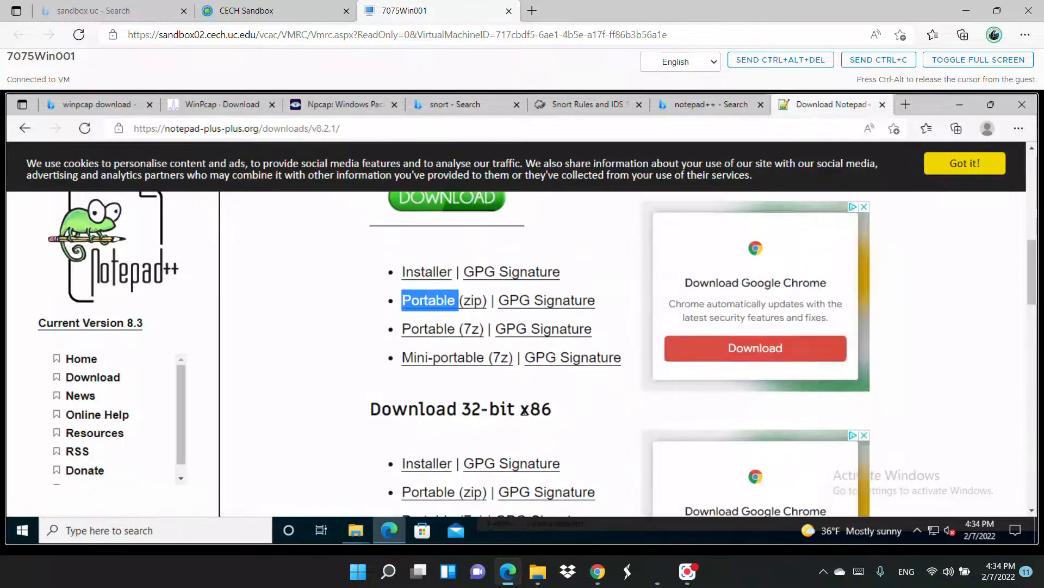
{"action": "scroll", "coordinate": [522, 411], "scroll_direction": "up", "scroll_amount": 5}
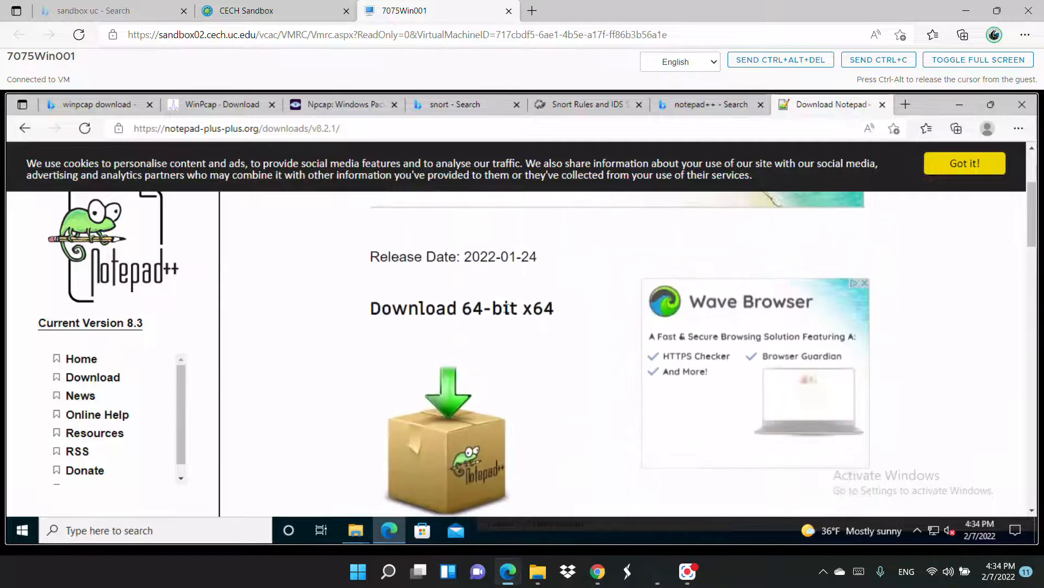
{"action": "scroll", "coordinate": [503, 296], "scroll_direction": "down", "scroll_amount": 3}
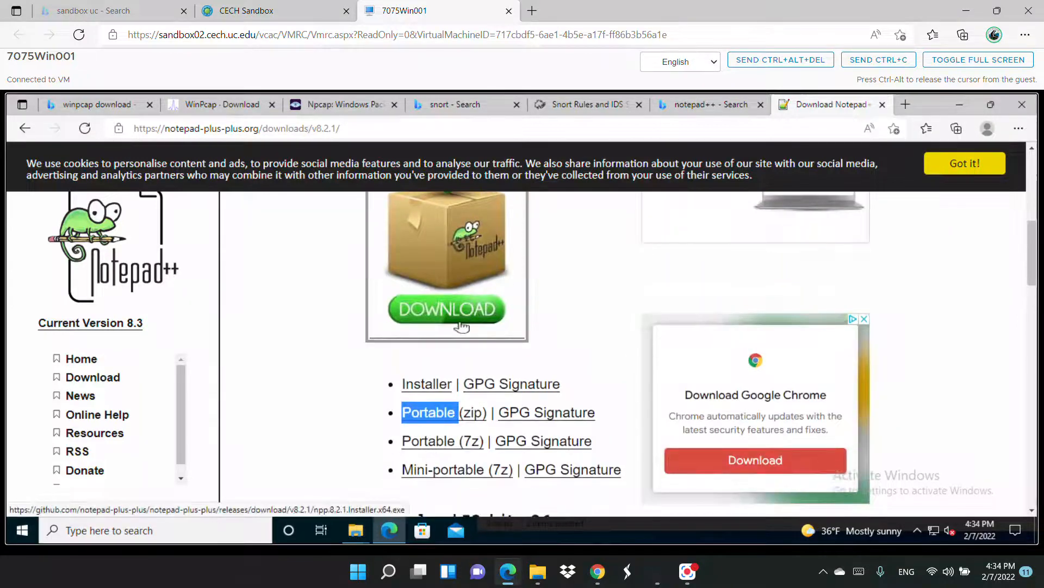
{"action": "left_click_drag", "start_coordinate": [461, 318], "coordinate": [337, 356]}
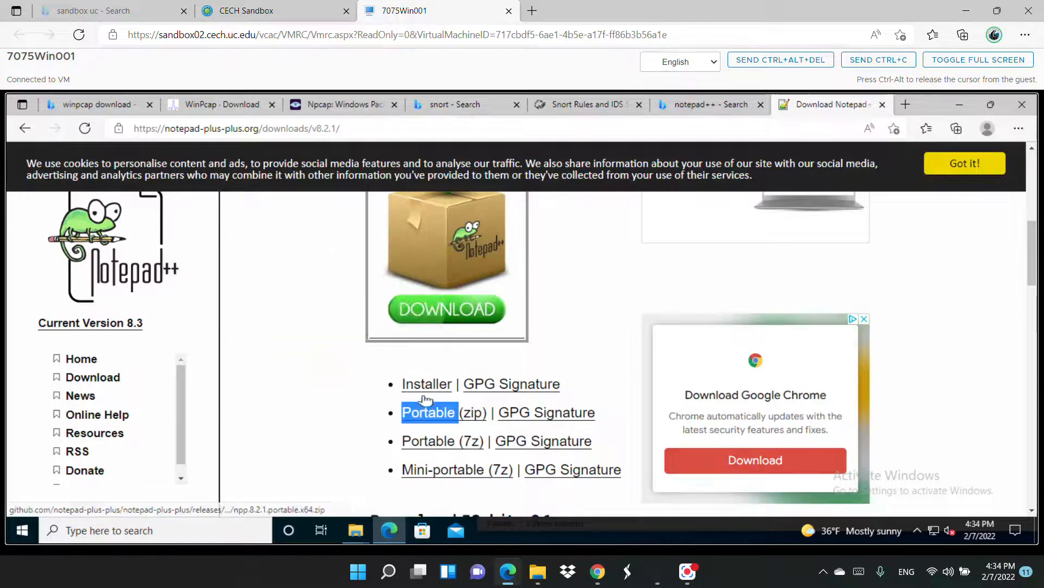
{"action": "left_click", "coordinate": [427, 386]}
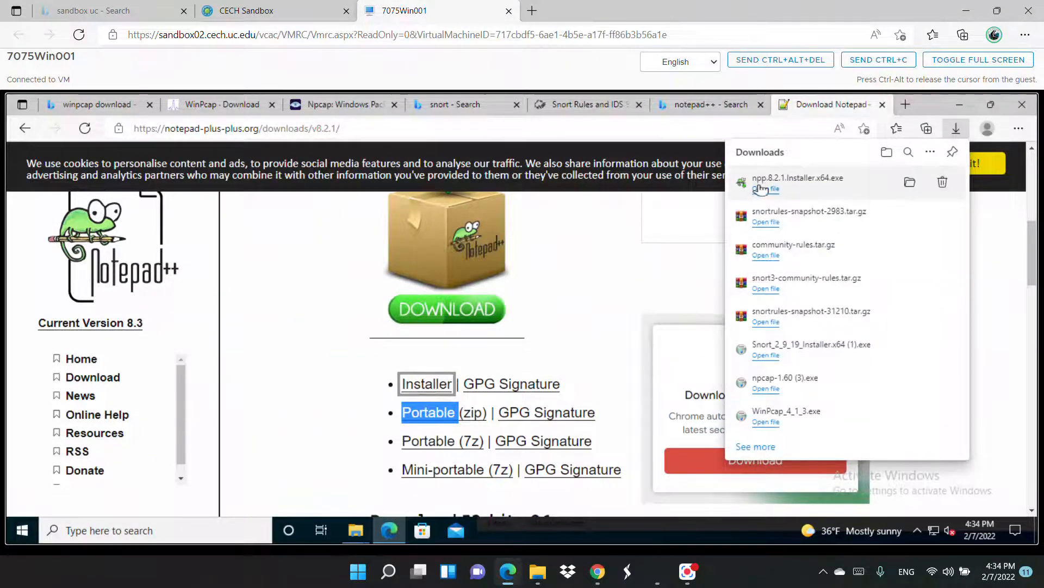
Run npp.8.2.1.Installer.x64 from the Downloads folder, allow it to make changes, and choose English as the installer language
{"action": "left_click", "coordinate": [910, 182]}
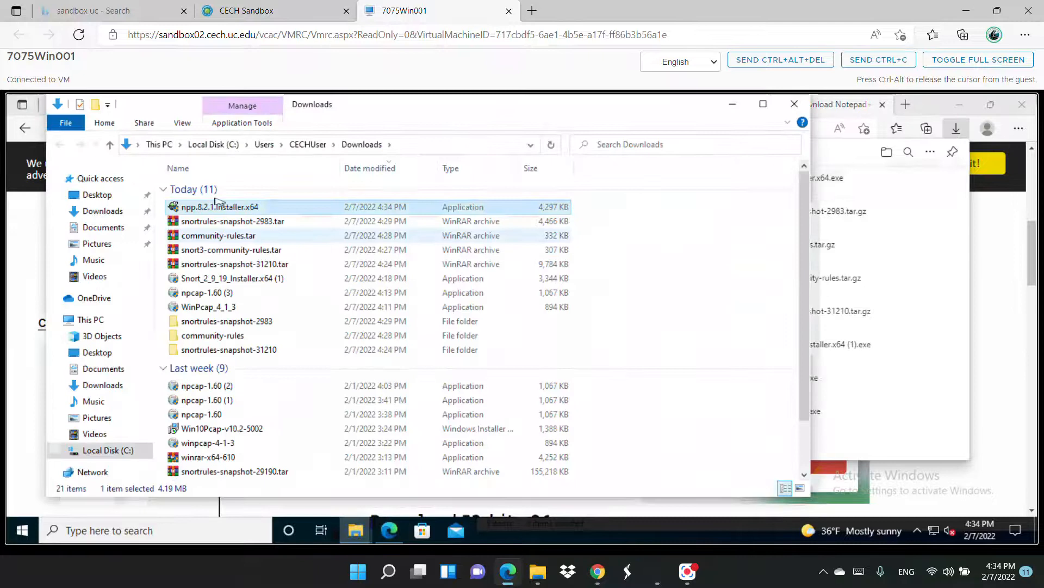
{"action": "left_click", "coordinate": [207, 206]}
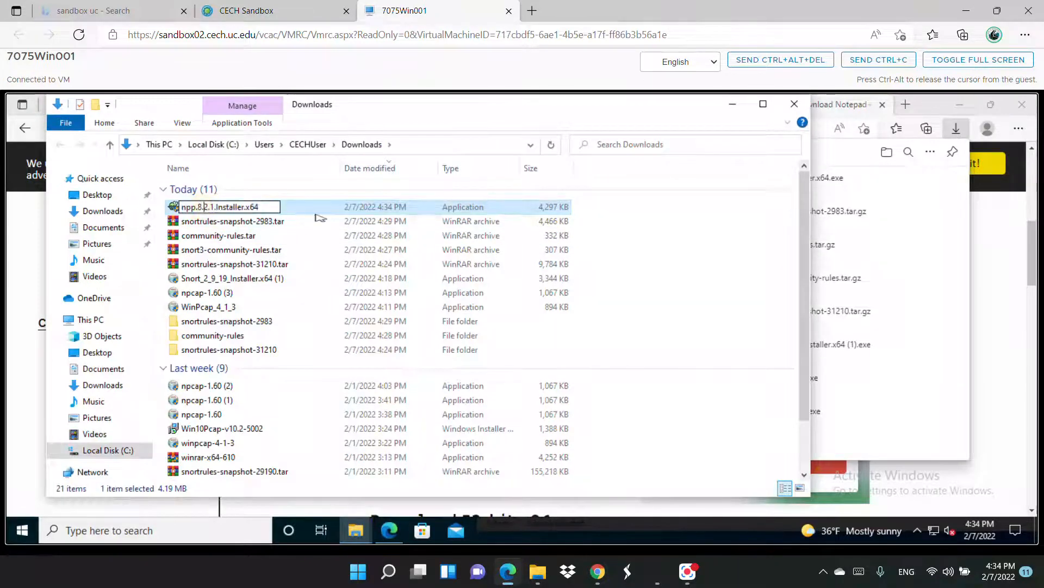
{"action": "left_click", "coordinate": [315, 218]}
{"action": "double_click", "coordinate": [314, 208]}
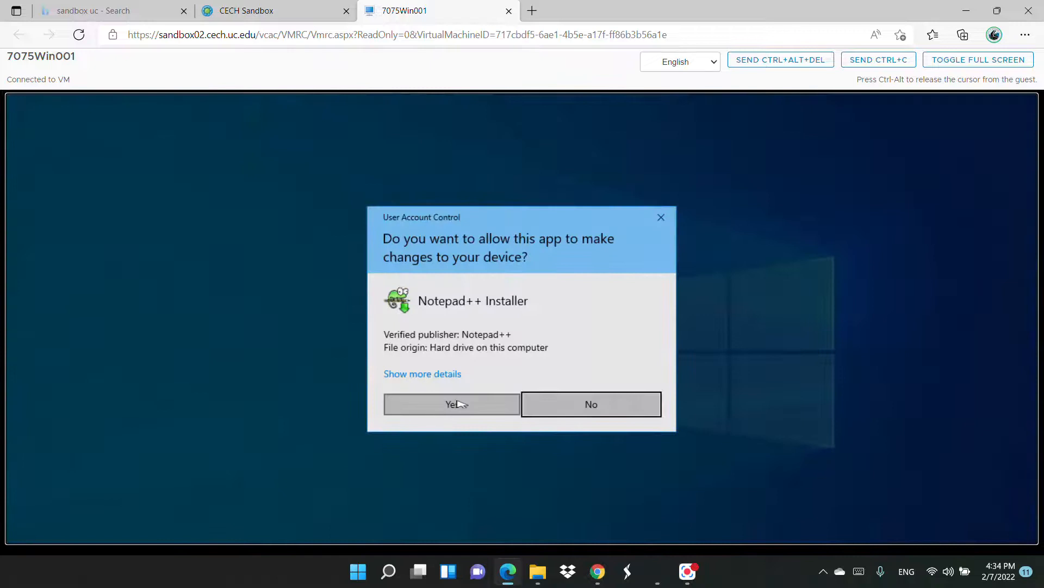
{"action": "left_click", "coordinate": [457, 404]}
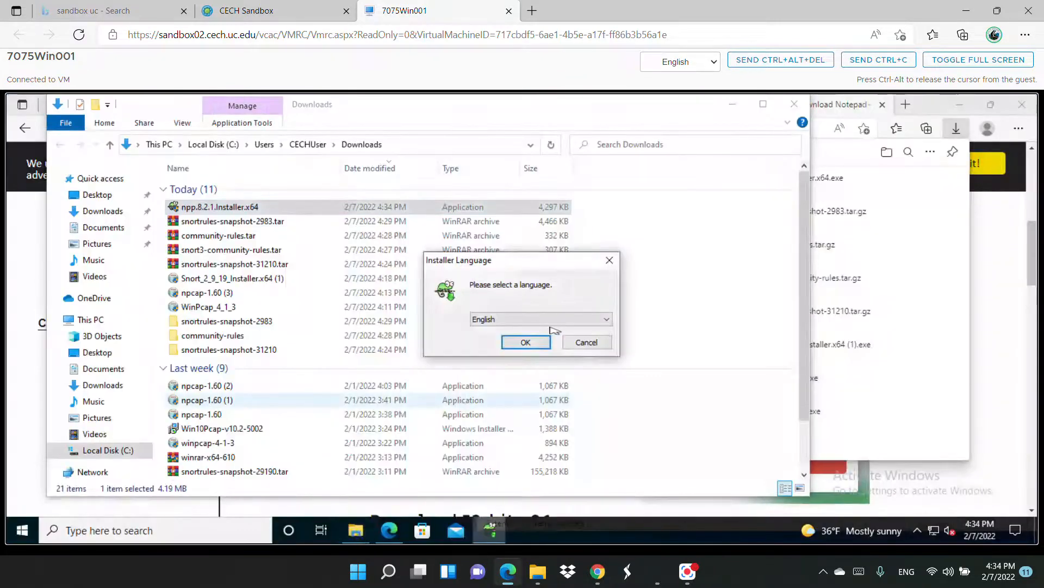
{"action": "left_click", "coordinate": [541, 343]}
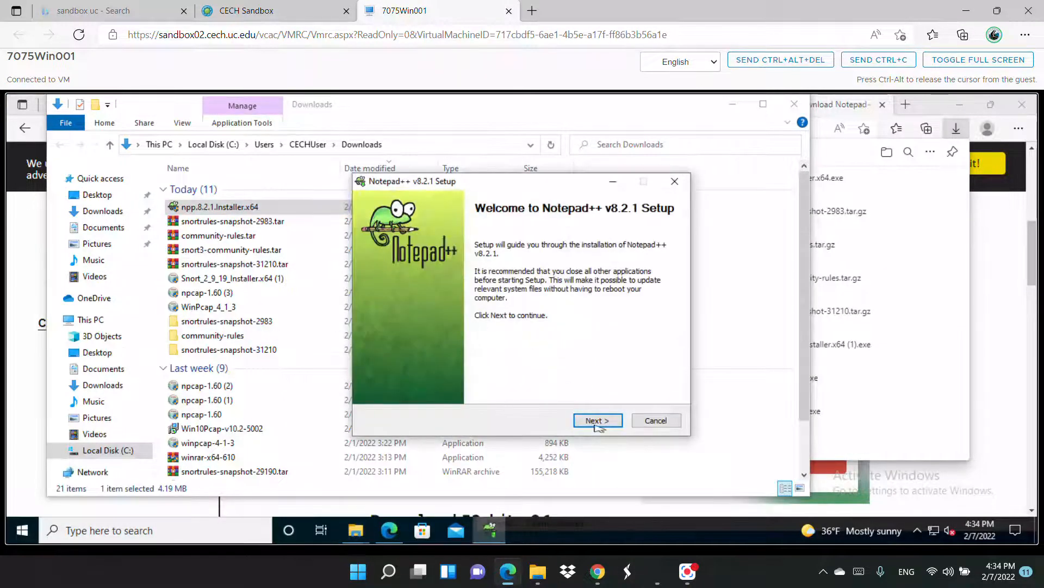
Accept the license and install Notepad++ in C:\Program Files\Notepad++ with the default components and a desktop shortcut, finishing by running it
{"action": "left_click", "coordinate": [598, 422]}
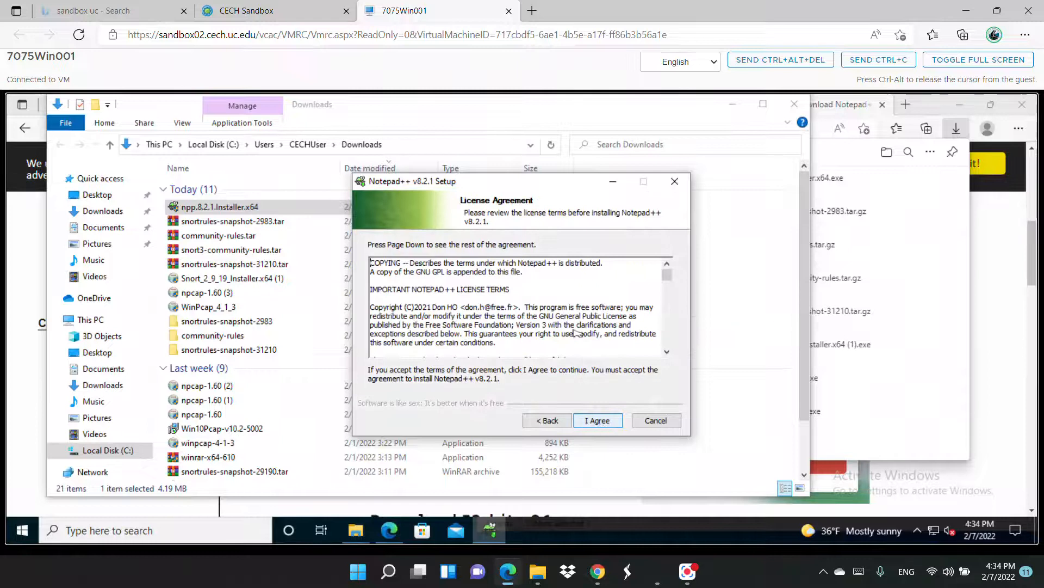
{"action": "left_click", "coordinate": [601, 422]}
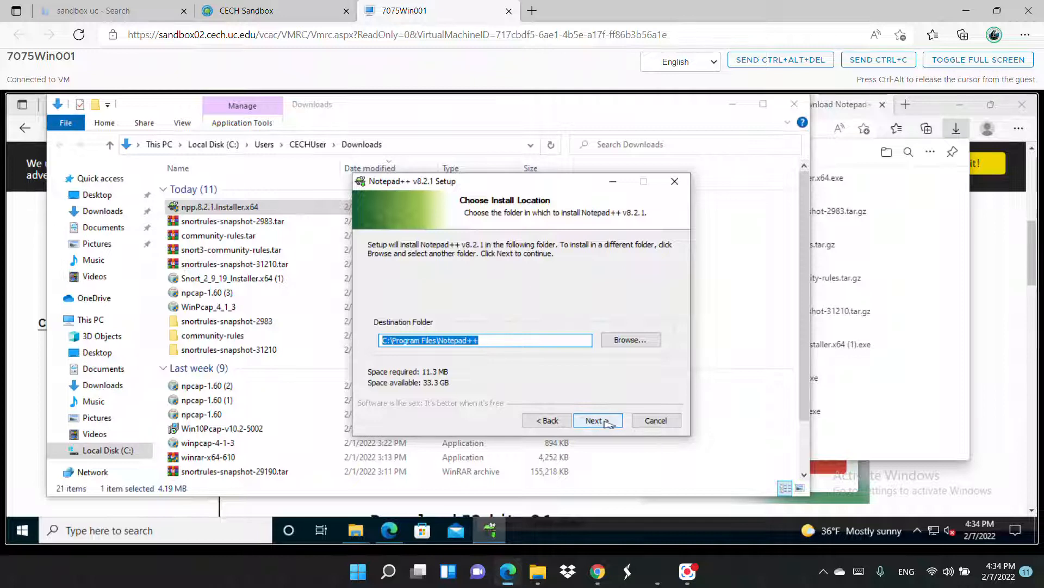
{"action": "left_click", "coordinate": [608, 424]}
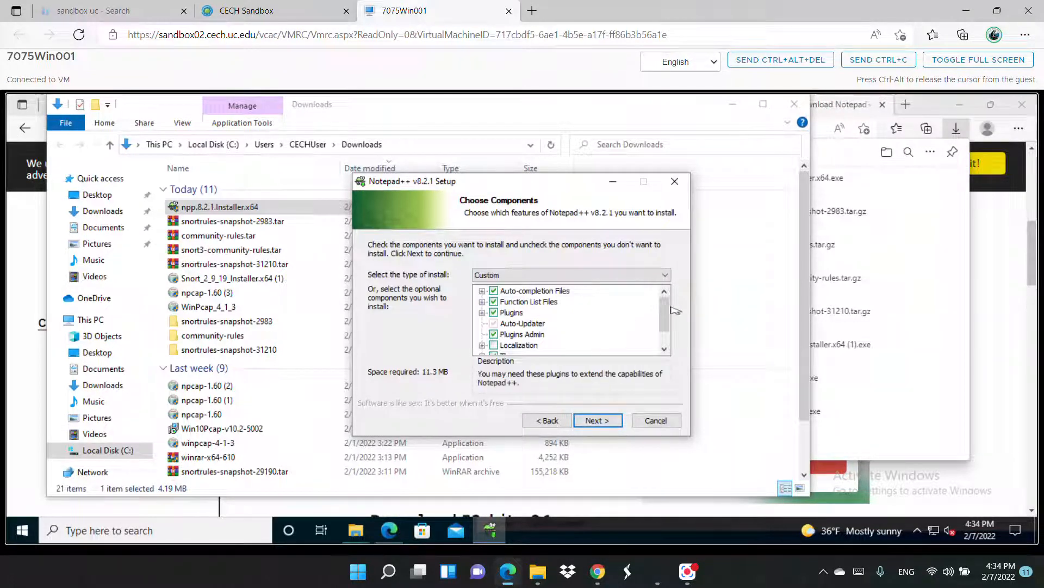
{"action": "scroll", "coordinate": [666, 329], "scroll_direction": "down", "scroll_amount": 1}
{"action": "scroll", "coordinate": [665, 344], "scroll_direction": "up", "scroll_amount": 2}
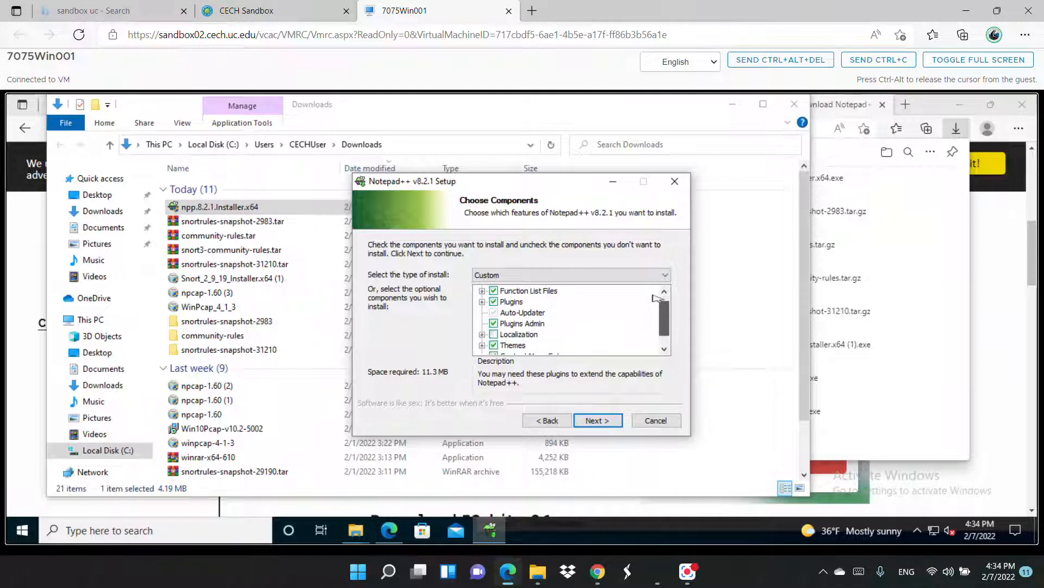
{"action": "left_click", "coordinate": [607, 423]}
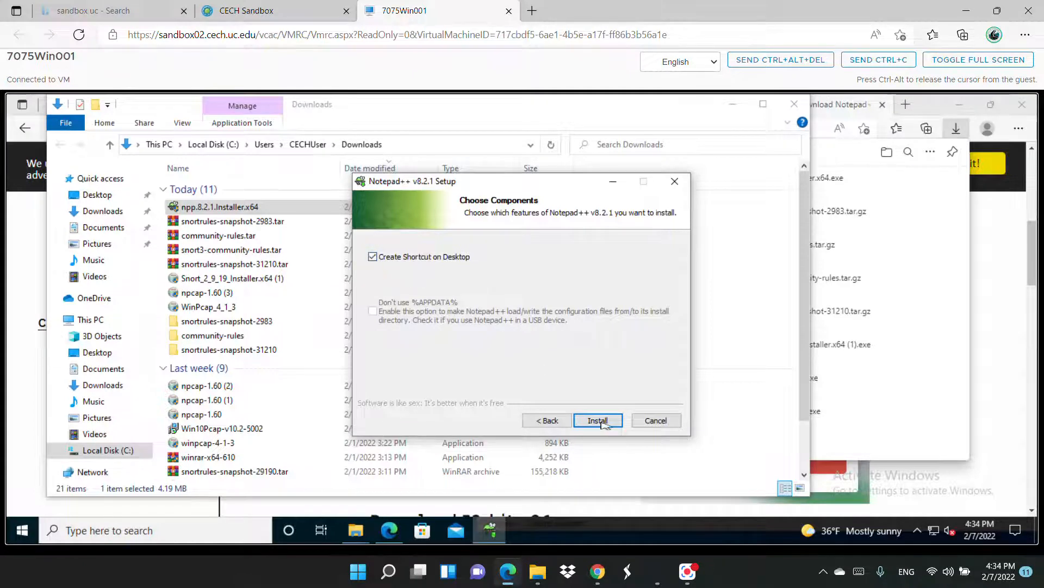
{"action": "left_click", "coordinate": [598, 421]}
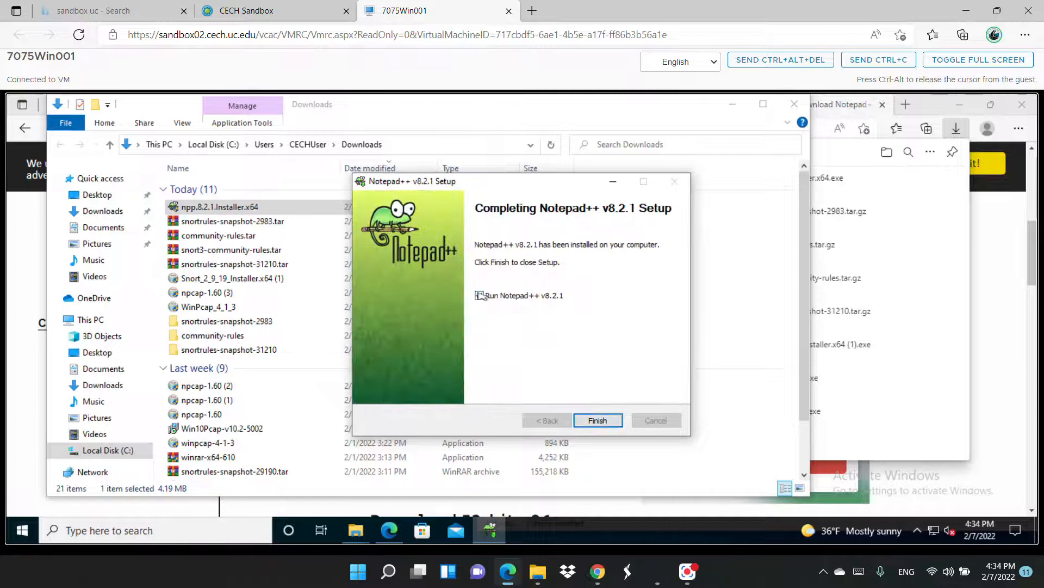
{"action": "left_click", "coordinate": [601, 421]}
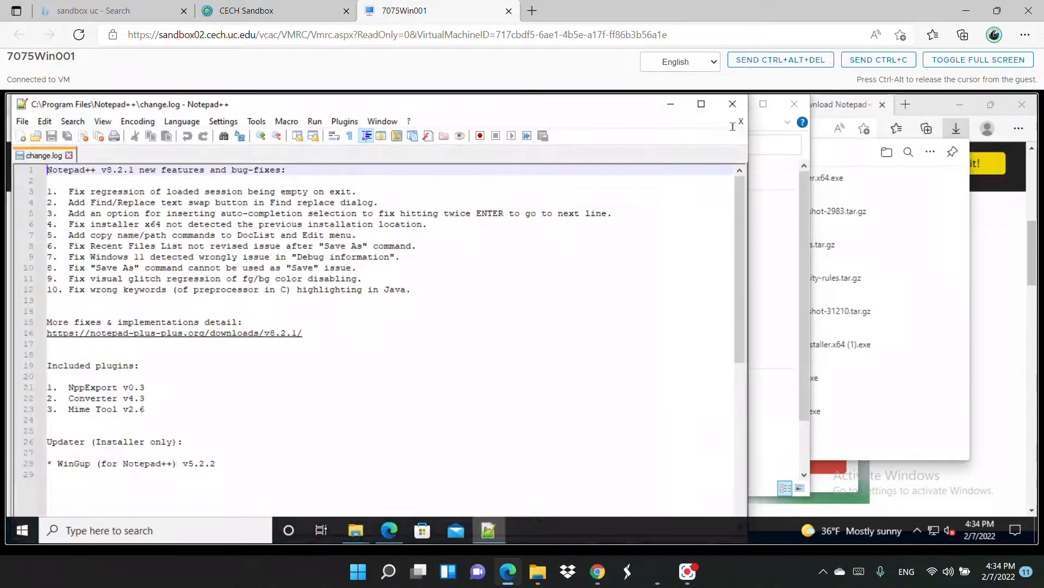
Close Notepad++, the Downloads folder window, and the two Notepad++ browser tabs
{"action": "left_click", "coordinate": [732, 104]}
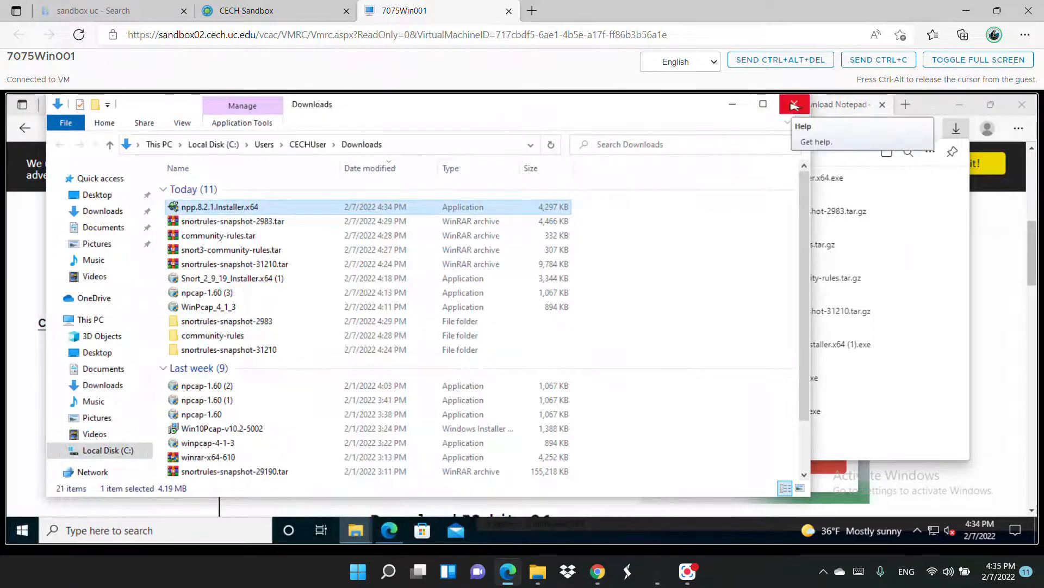
{"action": "left_click", "coordinate": [794, 105]}
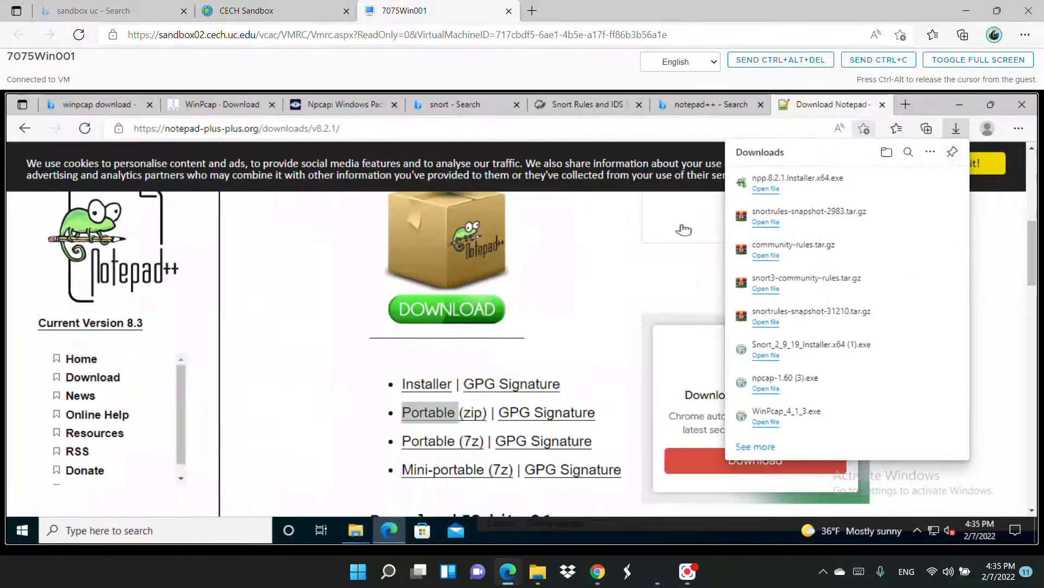
{"action": "left_click", "coordinate": [882, 104]}
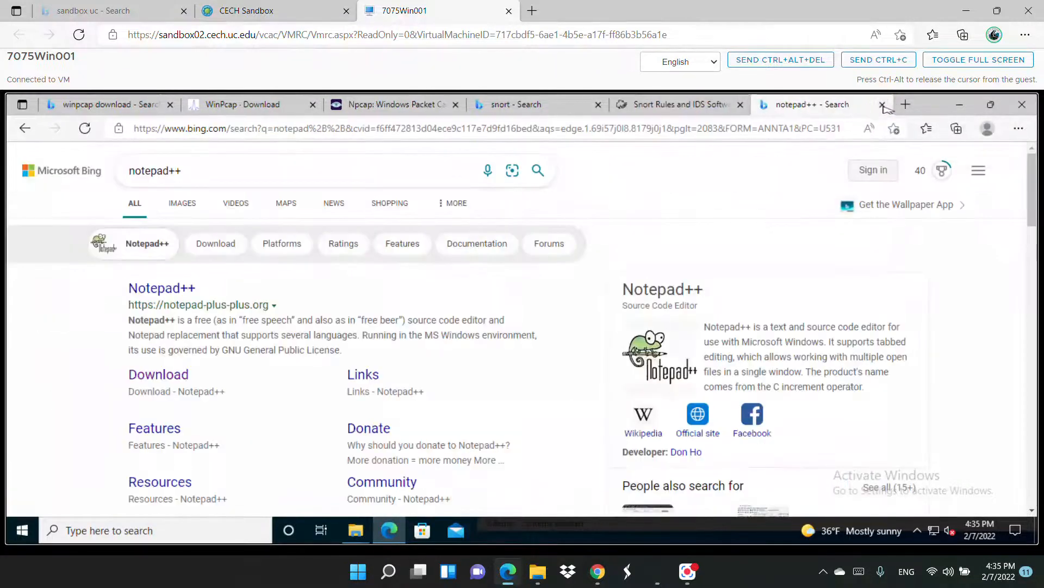
{"action": "left_click", "coordinate": [882, 105]}
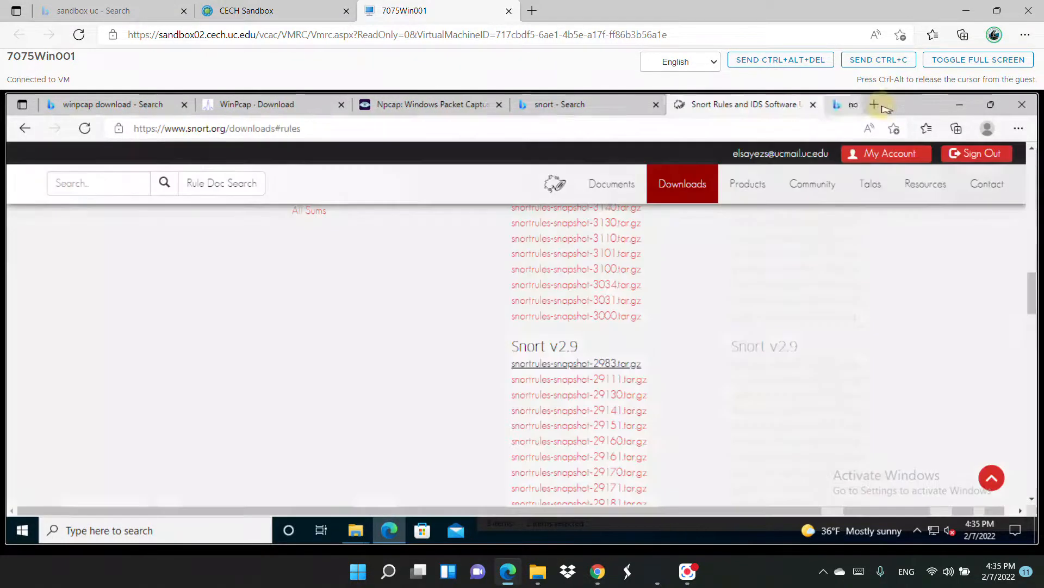
Minimize the browser and open snort.conf from C:\Snort\etc for editing in Notepad++
{"action": "left_click", "coordinate": [961, 105]}
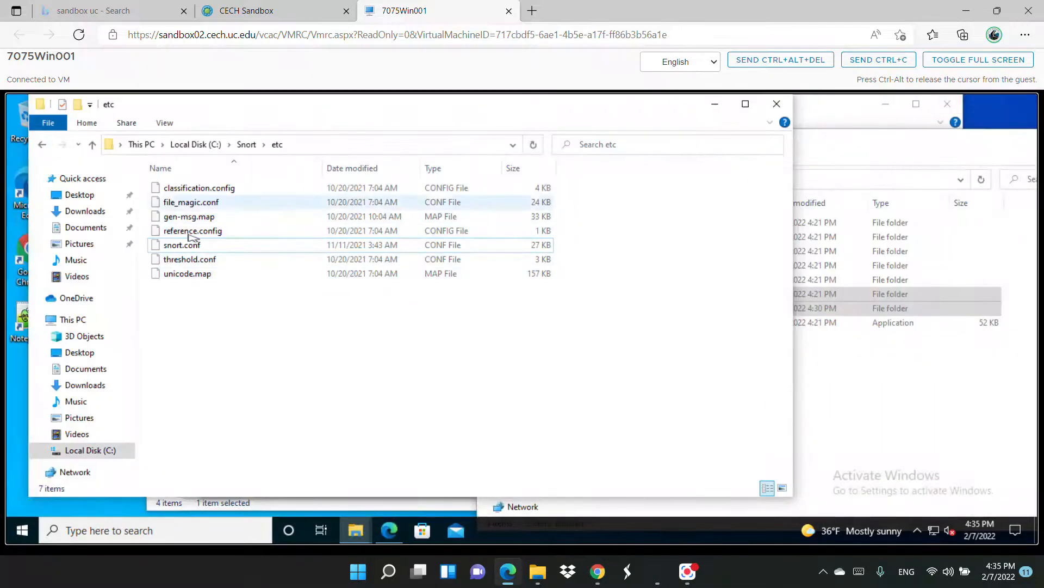
{"action": "left_click", "coordinate": [185, 246]}
{"action": "right_click", "coordinate": [187, 247]}
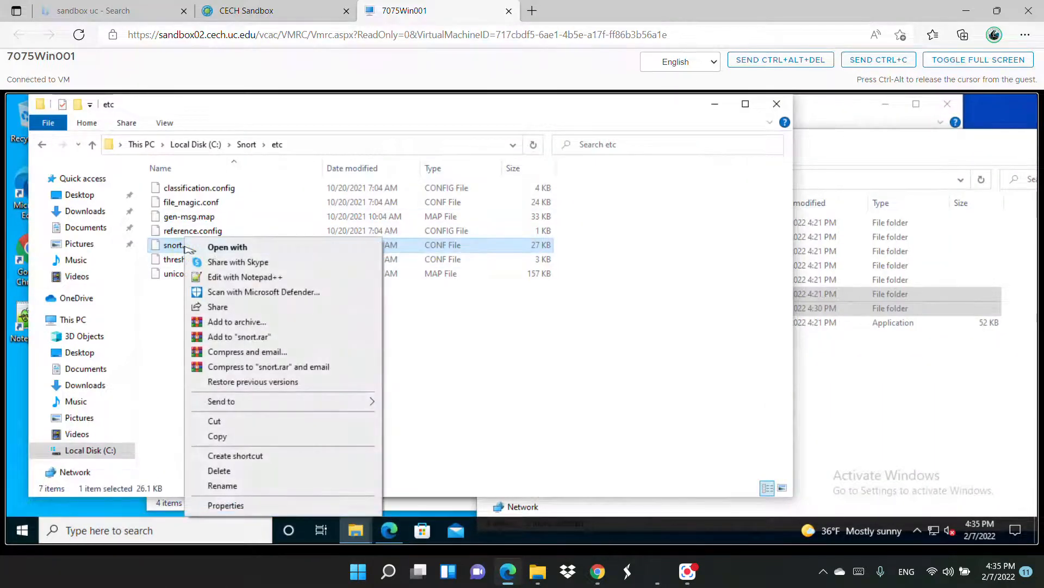
{"action": "left_click", "coordinate": [226, 276]}
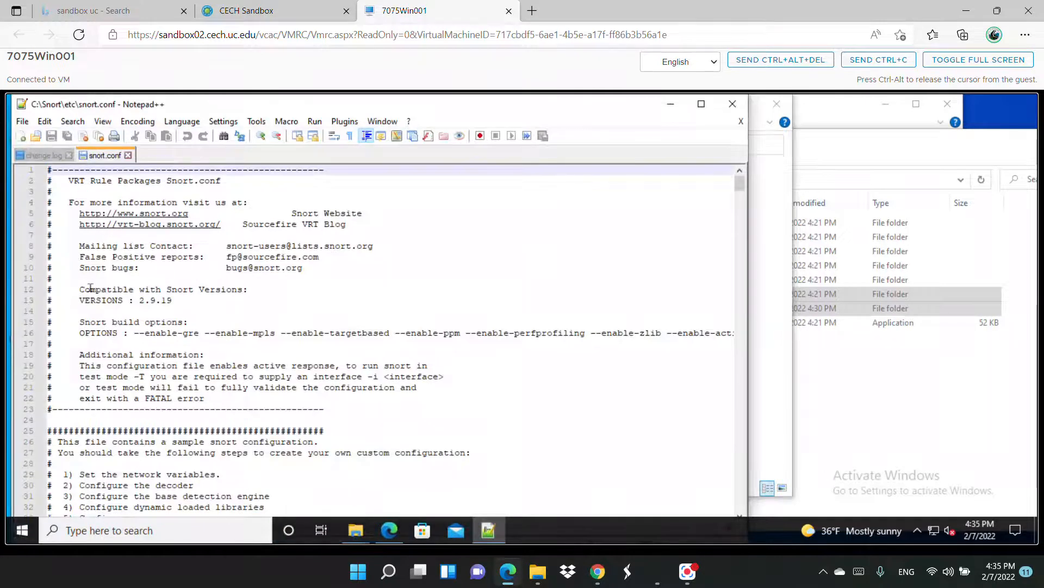
Examine the configuration steps and the Step #1 network variables in snort.conf, especially the HOME_NET and EXTERNAL_NET lines
{"action": "scroll", "coordinate": [91, 288], "scroll_direction": "down", "scroll_amount": 5}
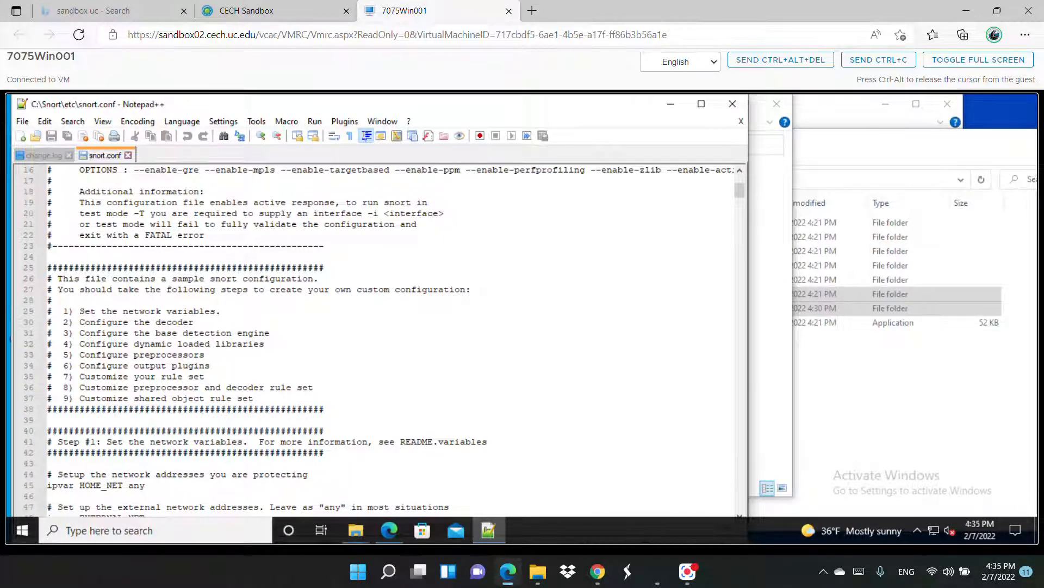
{"action": "left_click", "coordinate": [791, 434]}
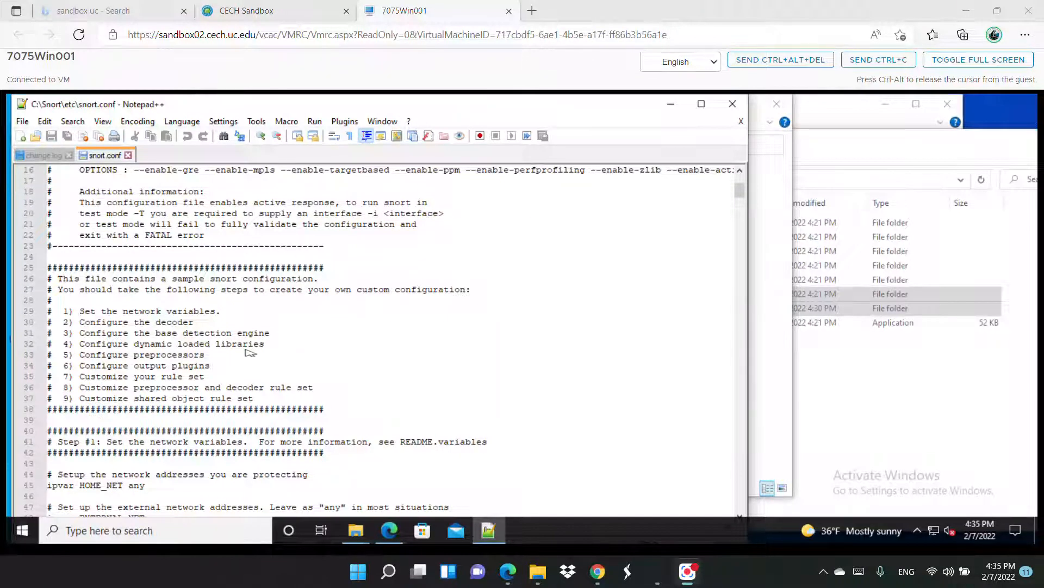
{"action": "left_click", "coordinate": [61, 485]}
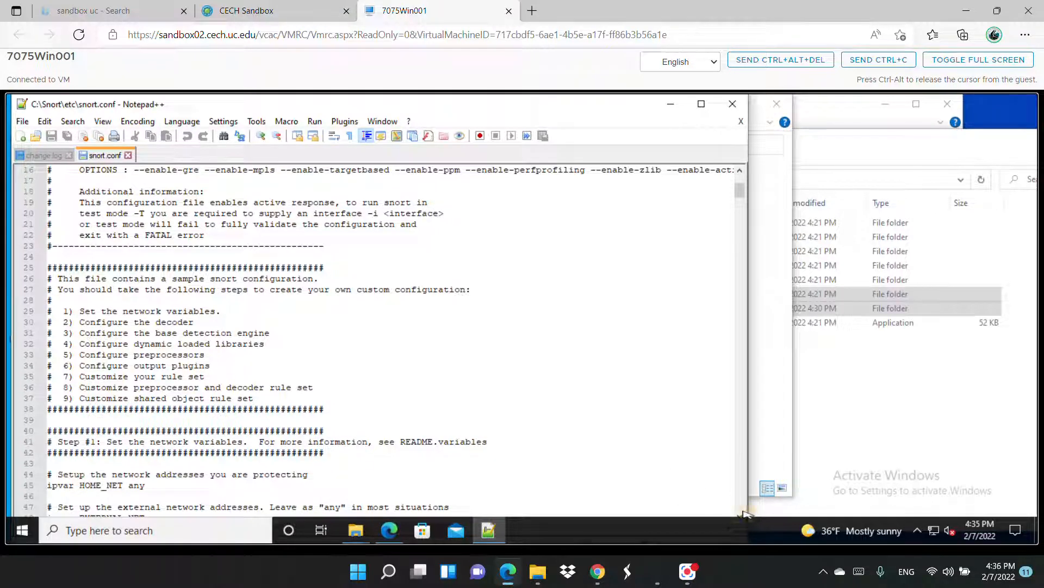
{"action": "scroll", "coordinate": [114, 406], "scroll_direction": "down", "scroll_amount": 9}
{"action": "left_click_drag", "start_coordinate": [114, 203], "coordinate": [115, 401]}
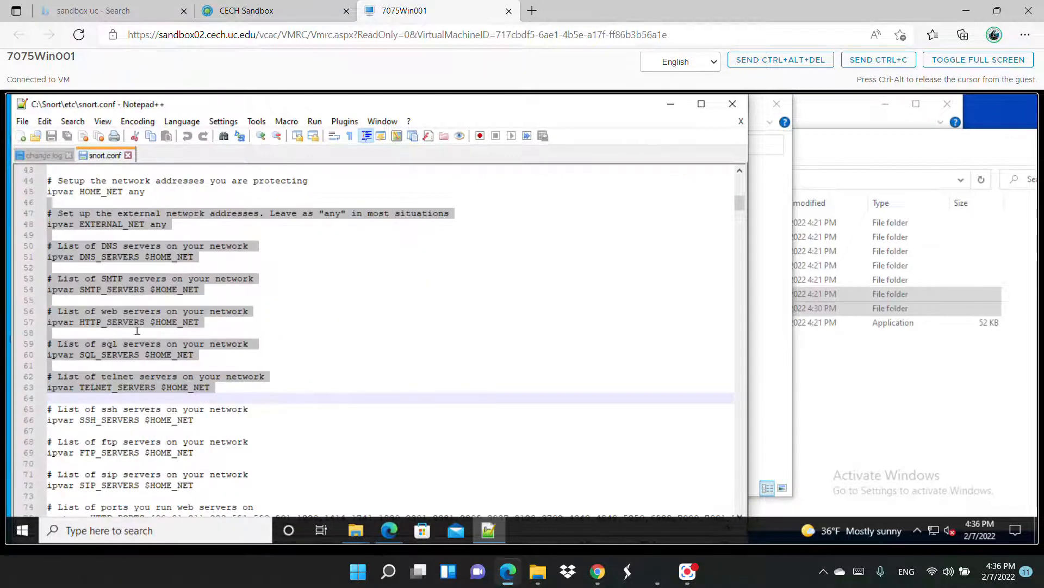
{"action": "scroll", "coordinate": [143, 306], "scroll_direction": "up", "scroll_amount": 2}
{"action": "left_click", "coordinate": [78, 257]}
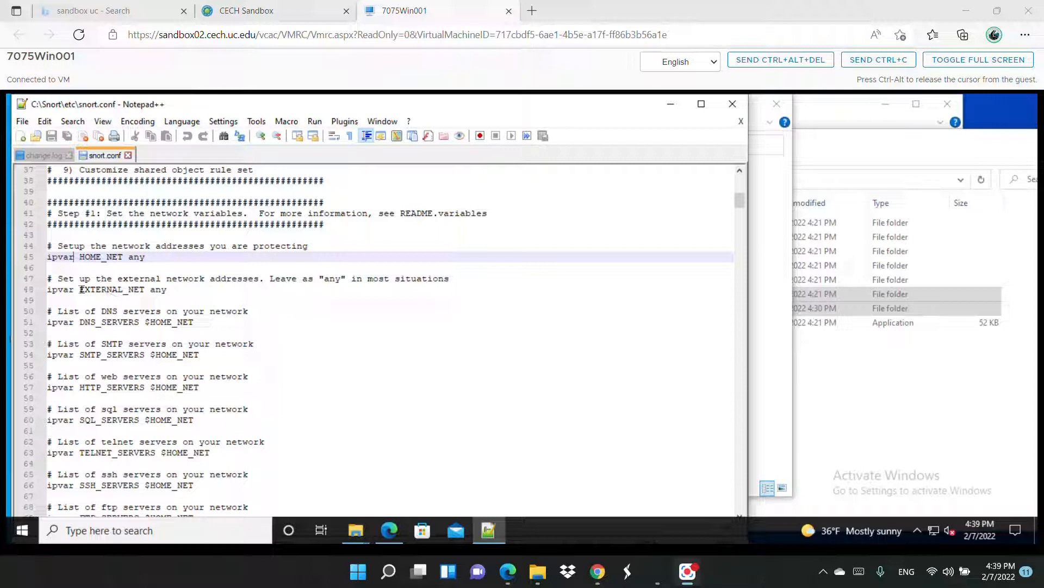
{"action": "left_click_drag", "start_coordinate": [80, 288], "coordinate": [148, 284]}
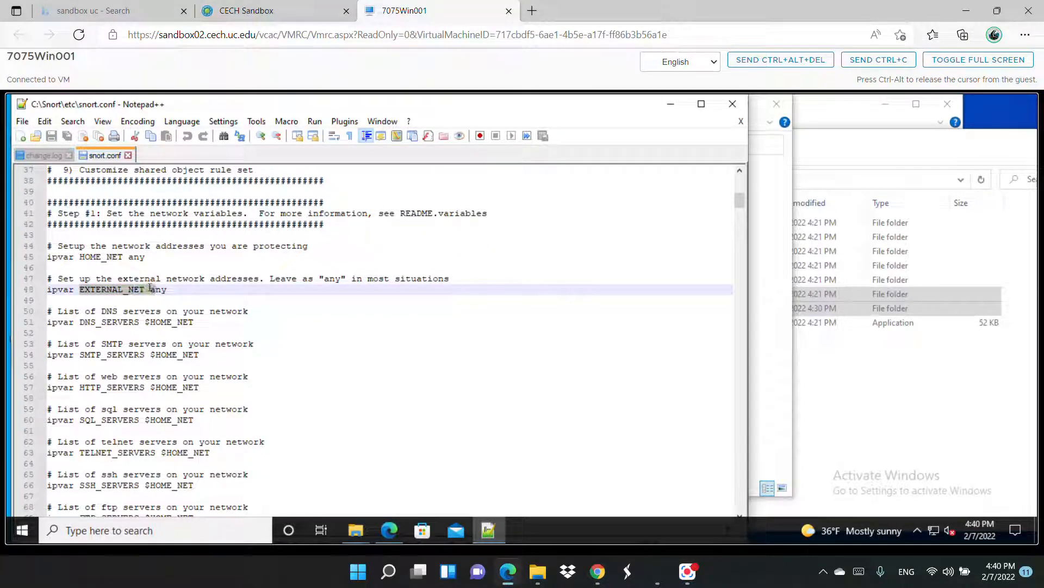
{"action": "left_click", "coordinate": [159, 289]}
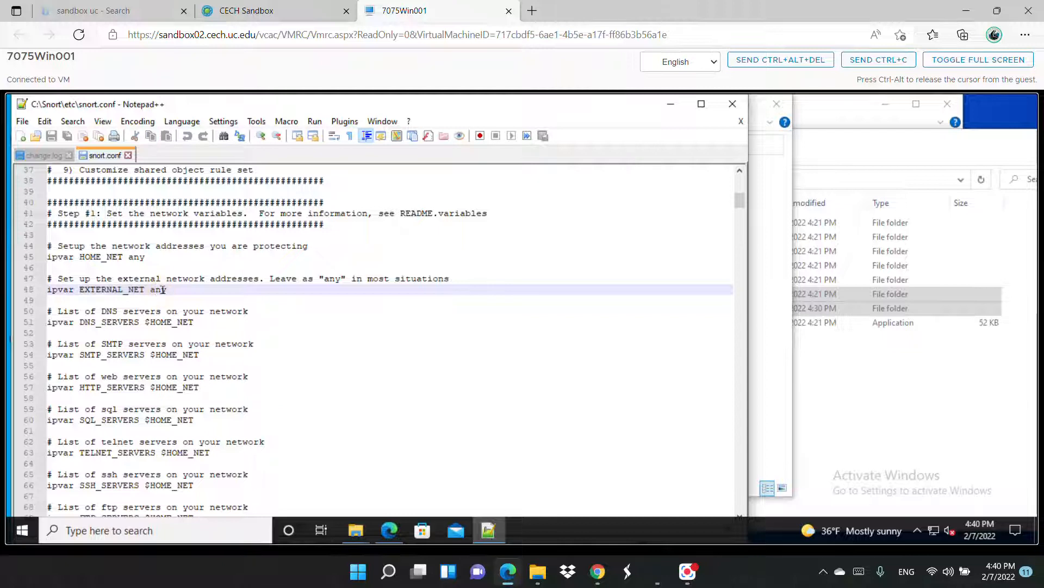
{"action": "double_click", "coordinate": [157, 290]}
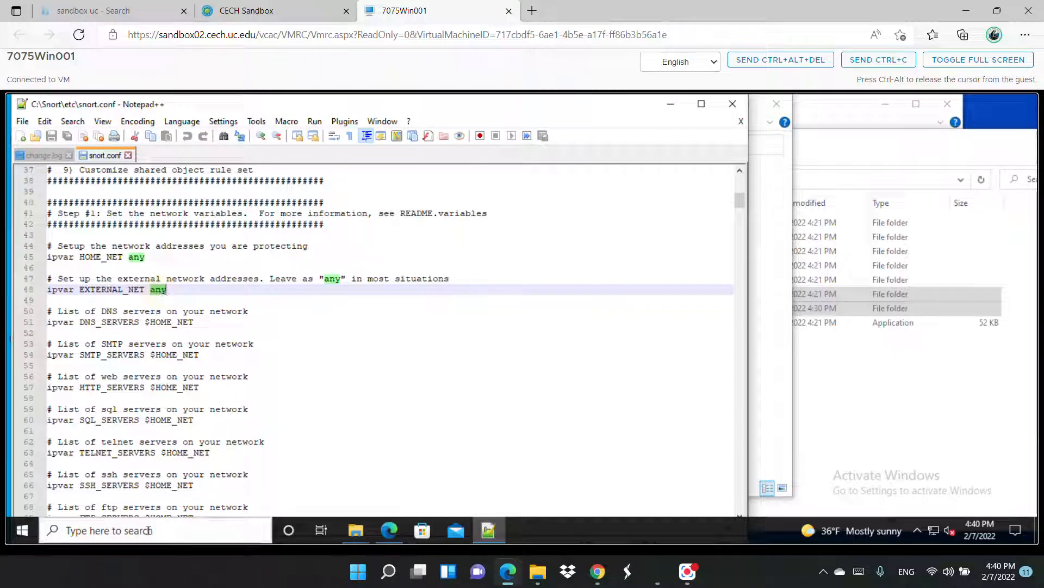
Open Command Prompt, run ipconfig, and read the Ethernet adapter's IPv4 address, subnet mask and default gateway
{"action": "left_click", "coordinate": [98, 533]}
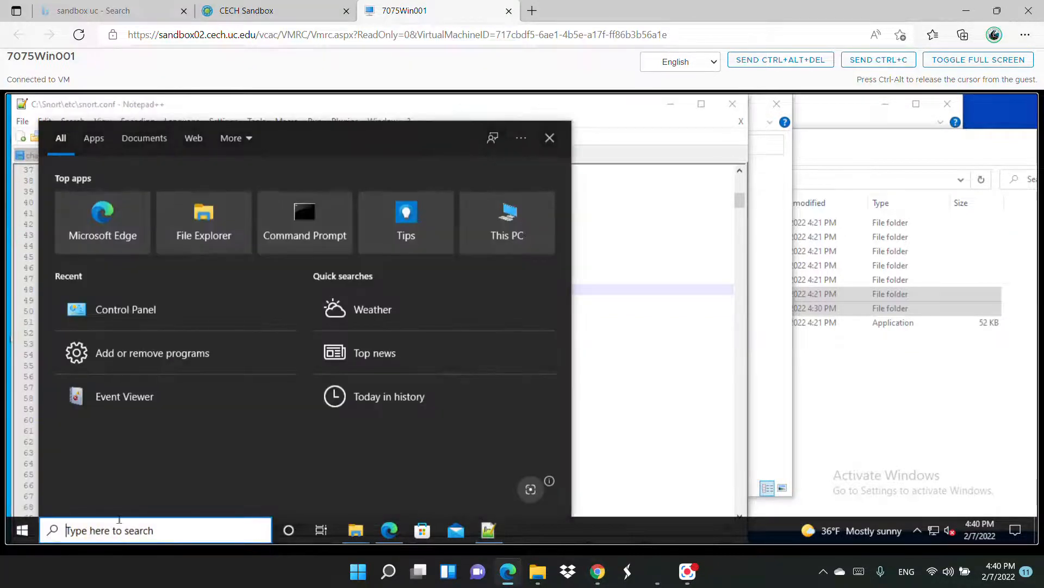
{"action": "left_click", "coordinate": [288, 216]}
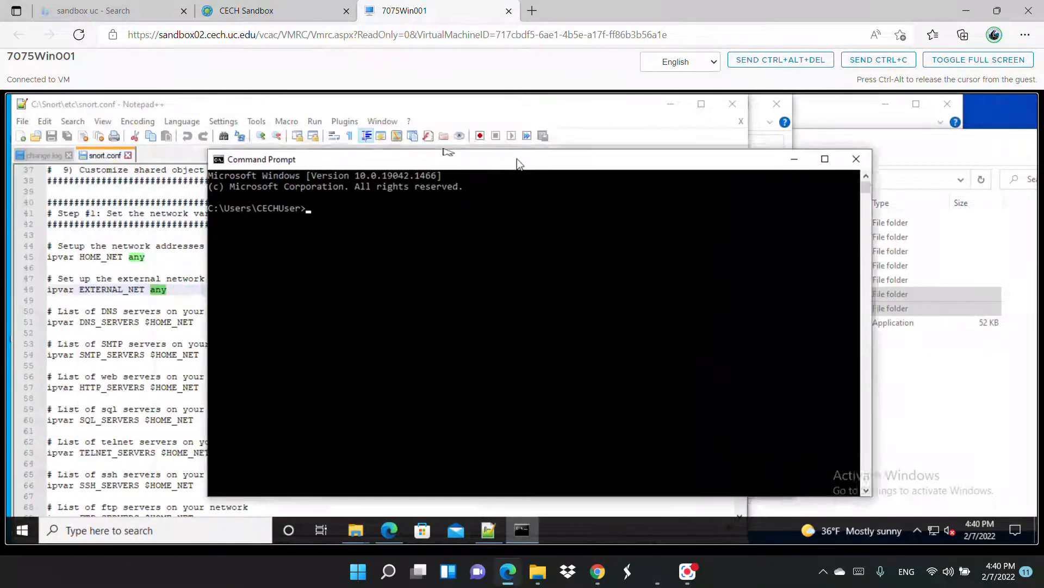
{"action": "left_click_drag", "start_coordinate": [517, 158], "coordinate": [546, 166]}
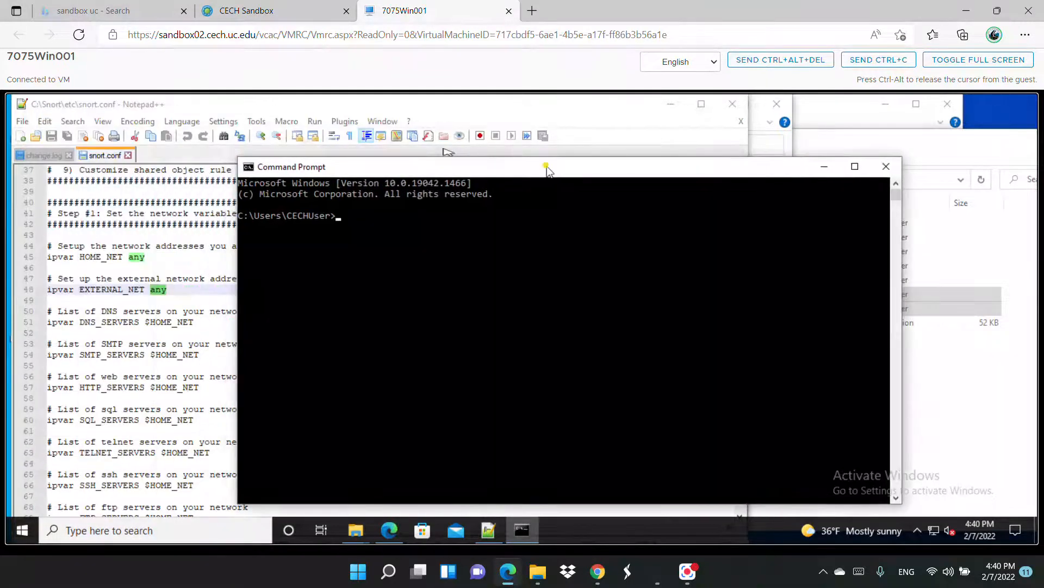
{"action": "type", "text": "ip"}
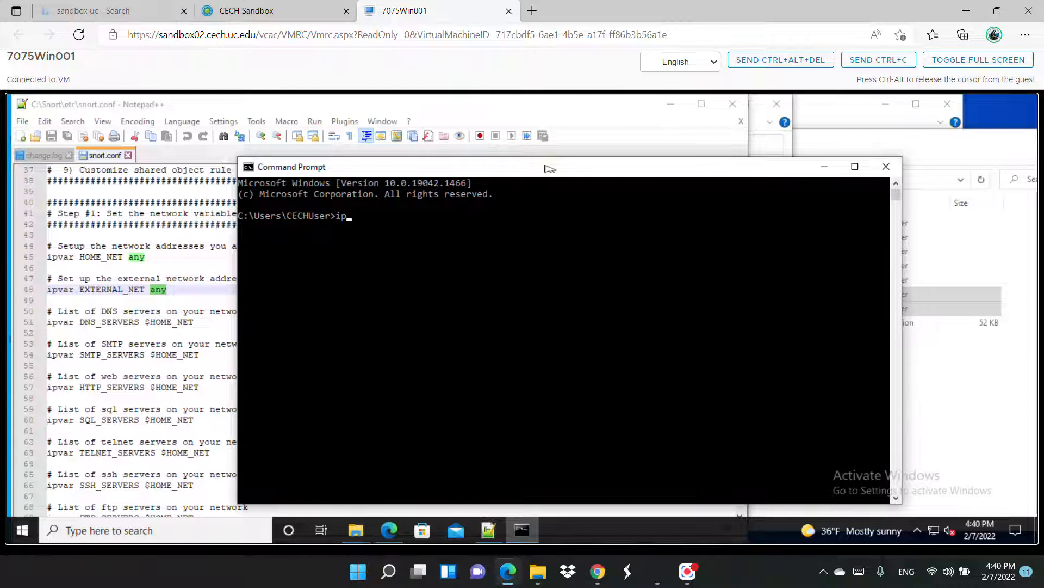
{"action": "type", "text": "conf"}
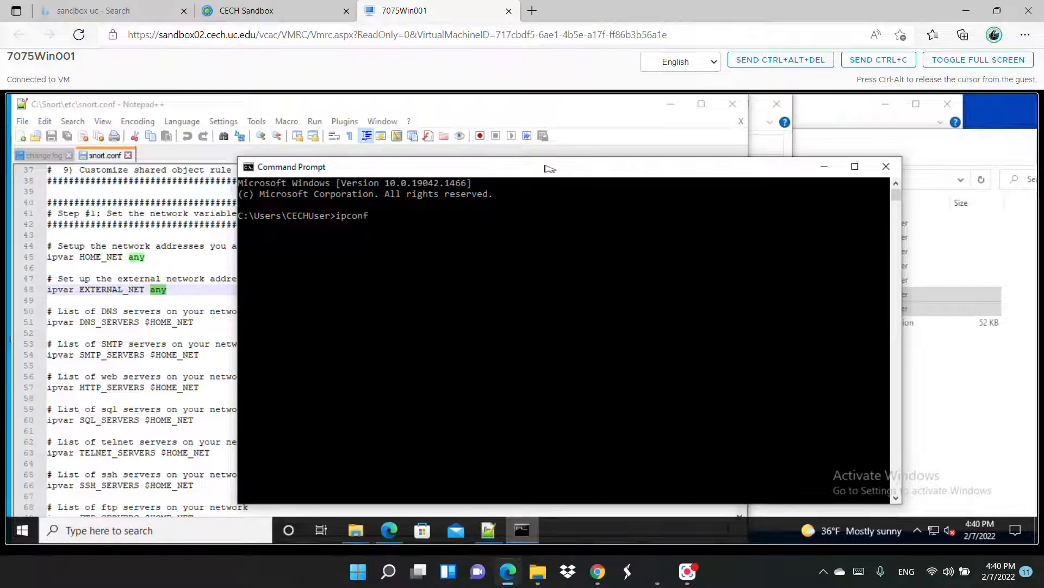
{"action": "type", "text": "ig"}
{"action": "key", "text": "Return"}
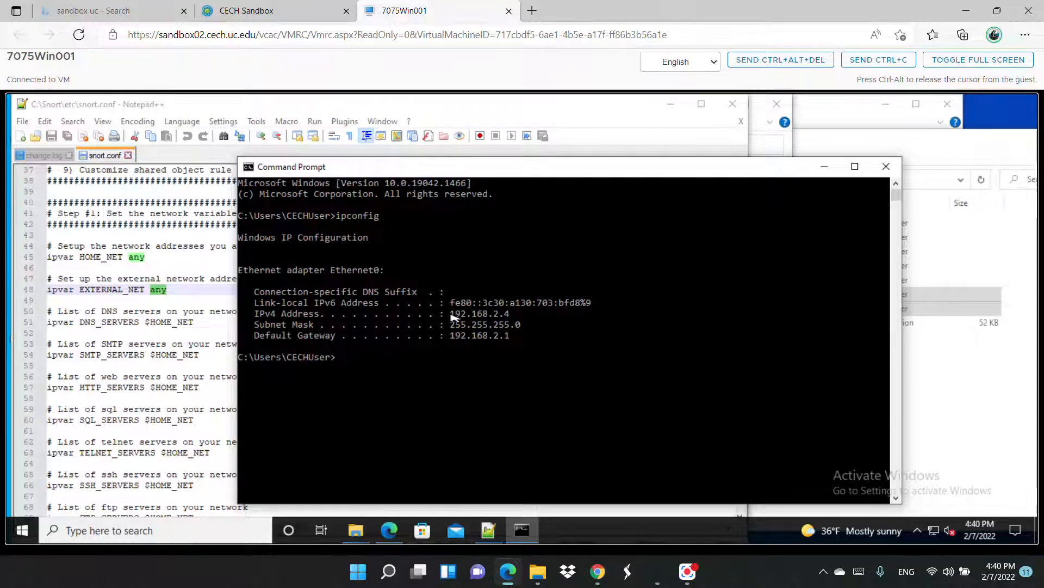
{"action": "left_click_drag", "start_coordinate": [452, 315], "coordinate": [525, 327]}
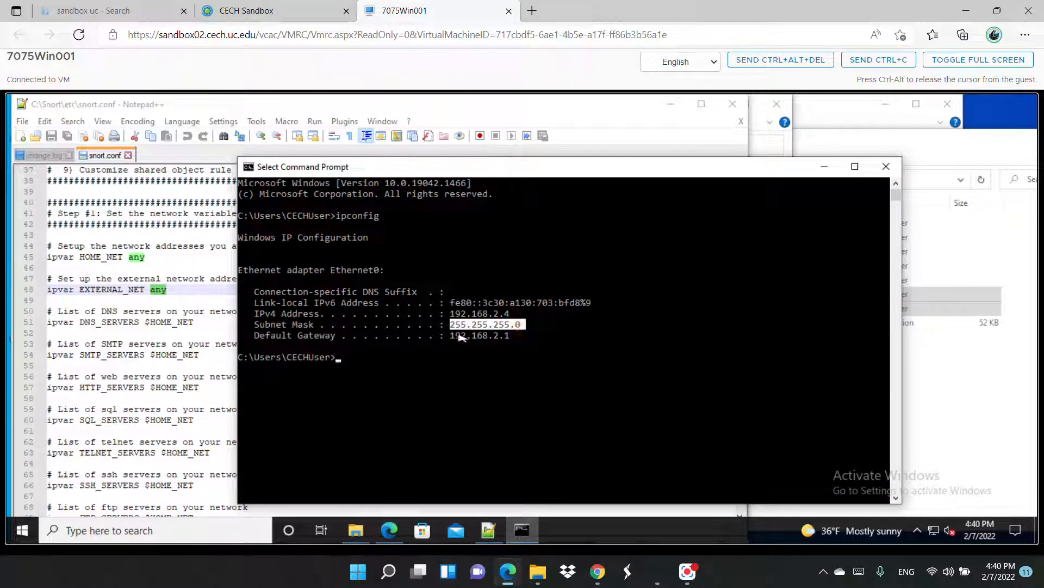
{"action": "left_click_drag", "start_coordinate": [458, 335], "coordinate": [510, 335]}
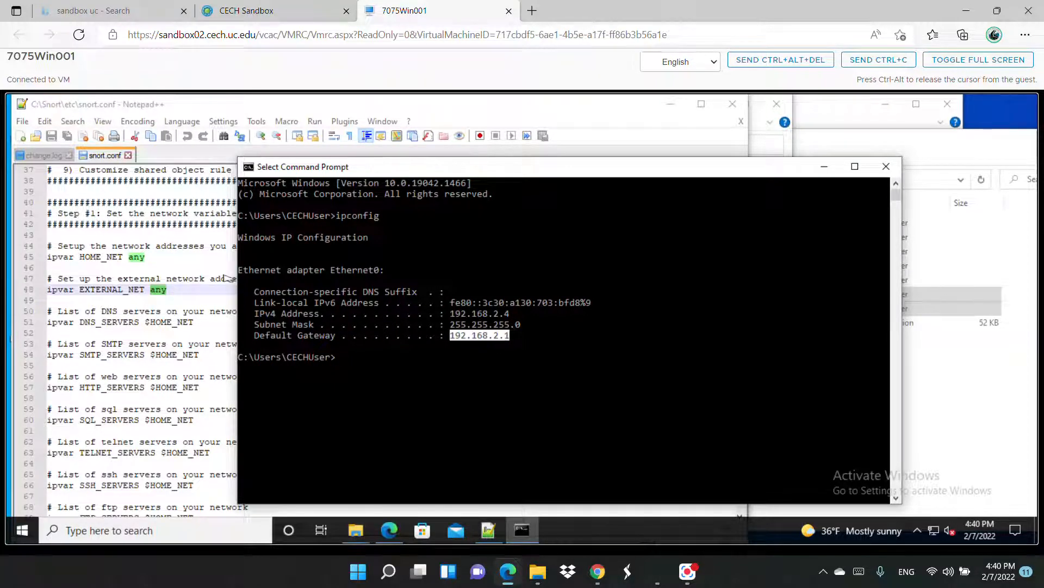
Back in Notepad++, set the HOME_NET variable on line 45 of snort.conf to 192.168.2.0/24
{"action": "left_click", "coordinate": [136, 256]}
{"action": "double_click", "coordinate": [139, 257]}
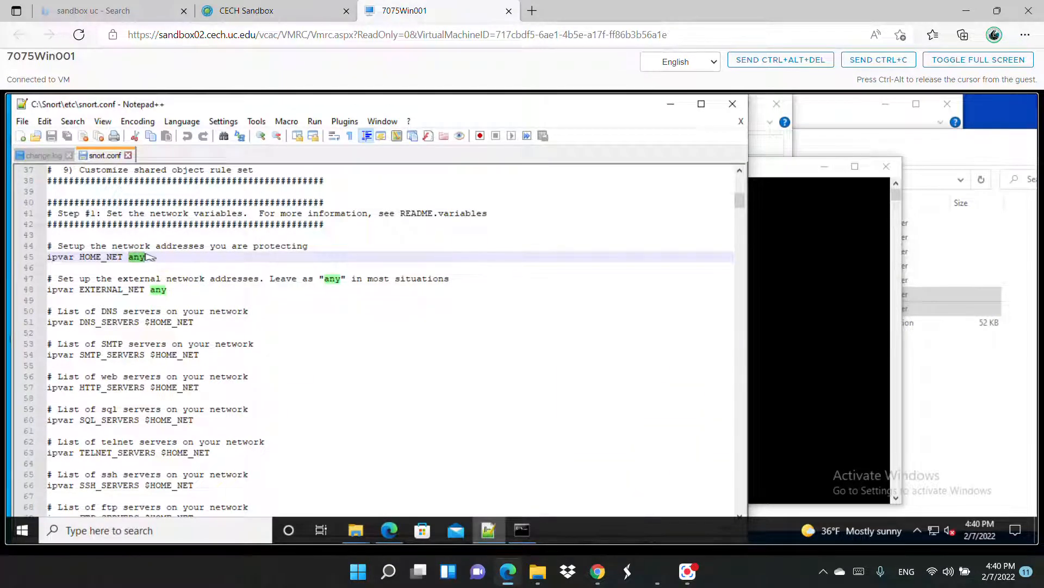
{"action": "type", "text": "192"}
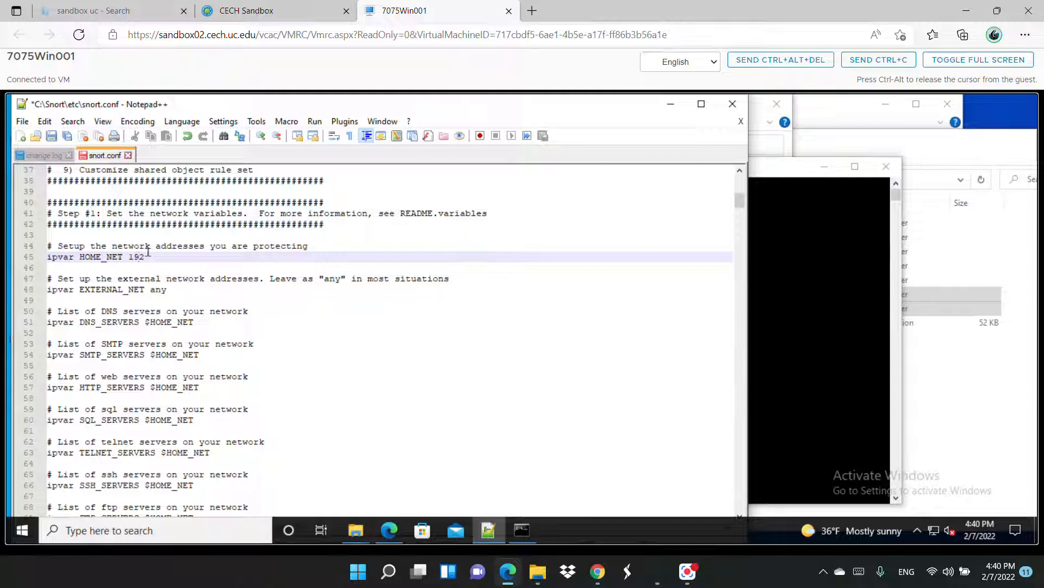
{"action": "type", "text": ".168."}
{"action": "left_click", "coordinate": [793, 374]}
{"action": "left_click", "coordinate": [167, 302]}
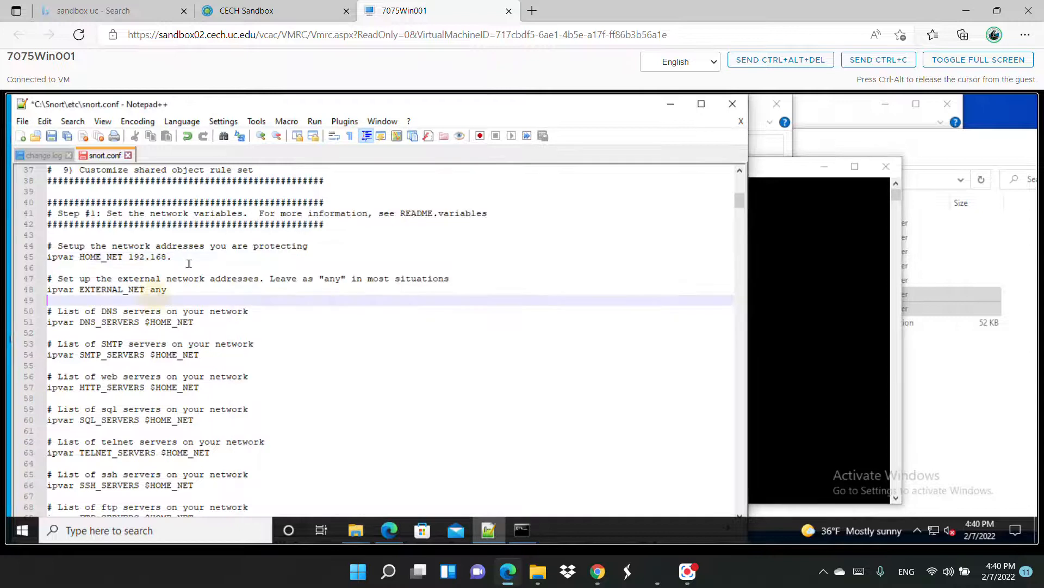
{"action": "left_click", "coordinate": [185, 257]}
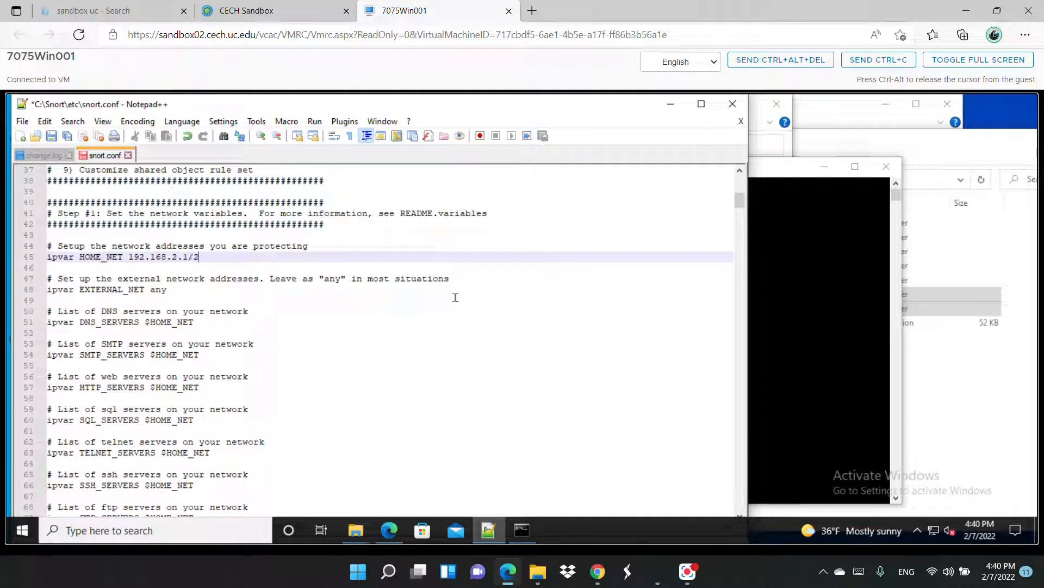
{"action": "type", "text": "4"}
{"action": "left_click", "coordinate": [187, 253]}
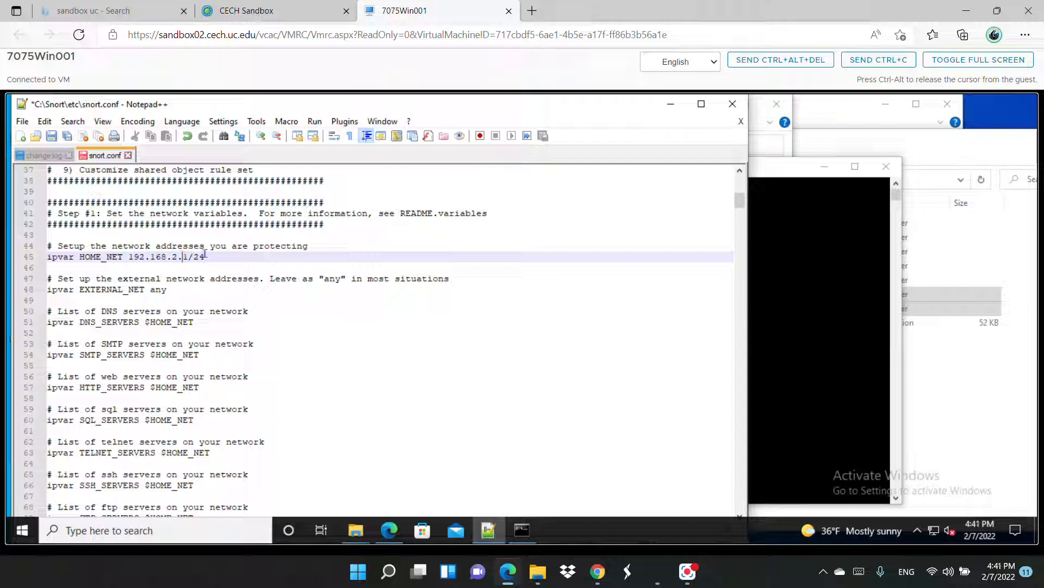
{"action": "key", "text": "BackSpace"}
{"action": "type", "text": "0"}
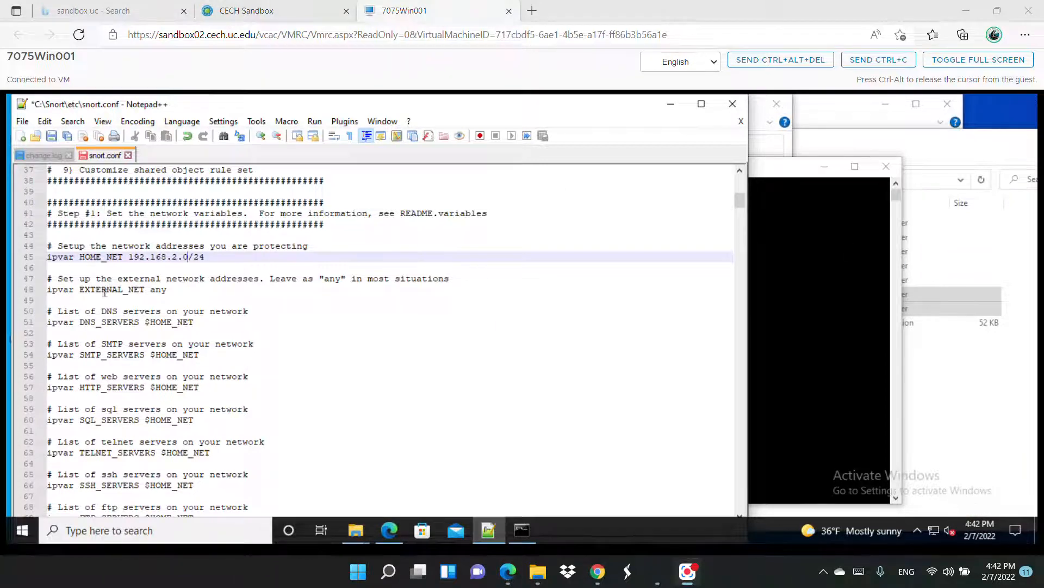
{"action": "left_click_drag", "start_coordinate": [81, 289], "coordinate": [143, 289]}
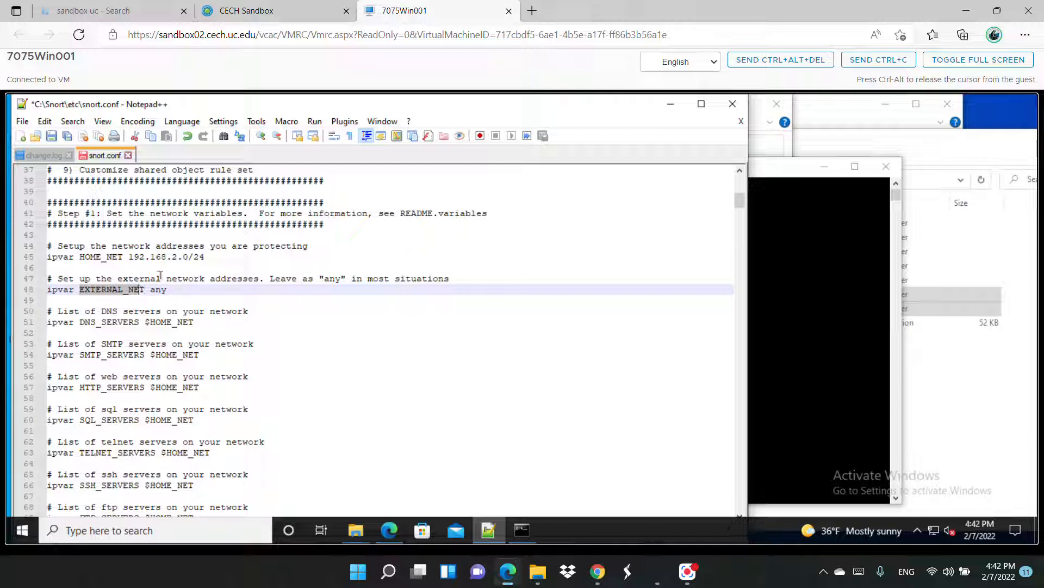
{"action": "left_click_drag", "start_coordinate": [129, 256], "coordinate": [206, 253]}
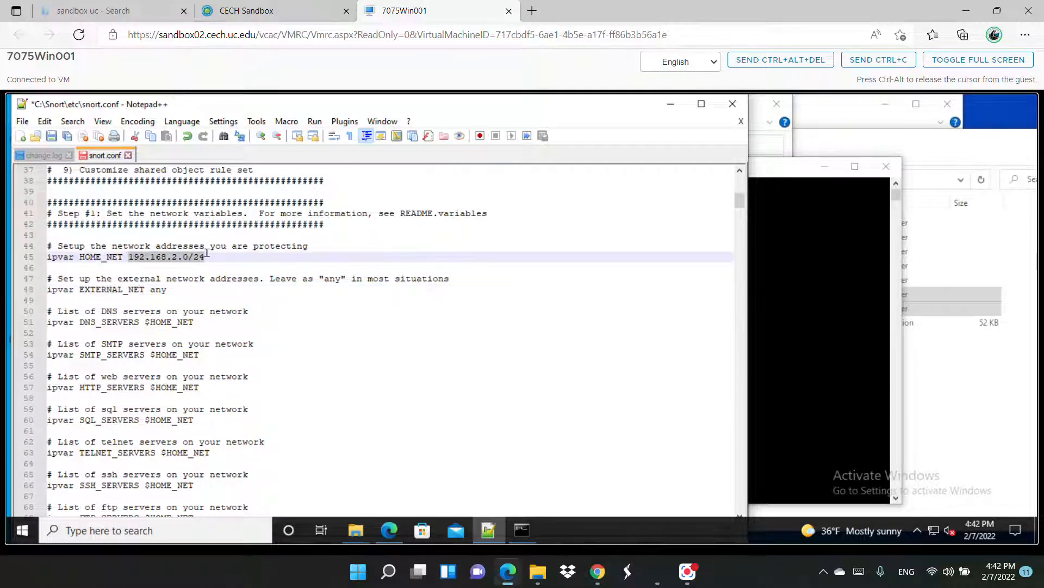
{"action": "left_click", "coordinate": [163, 291]}
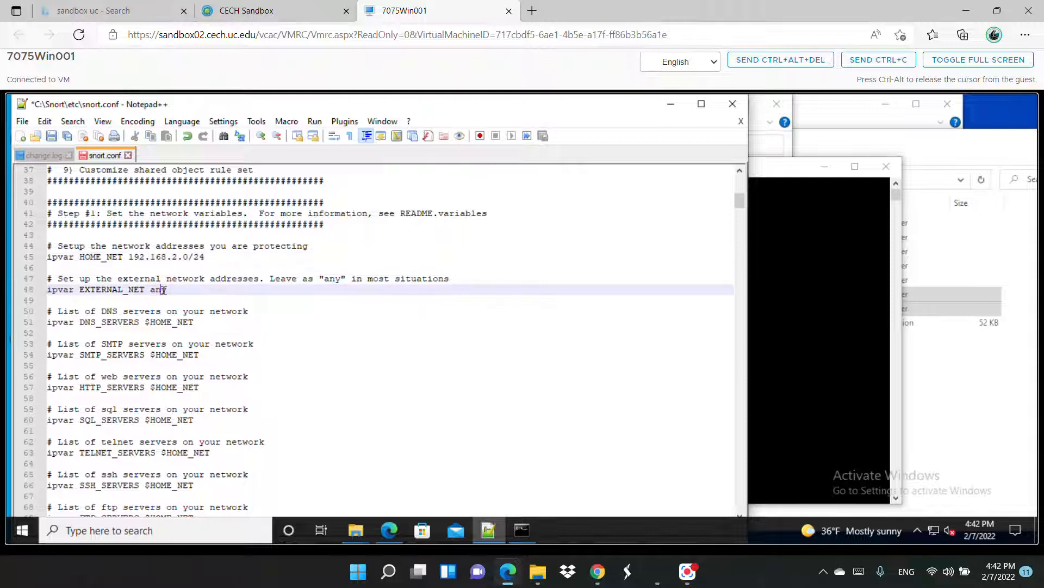
{"action": "double_click", "coordinate": [163, 290]}
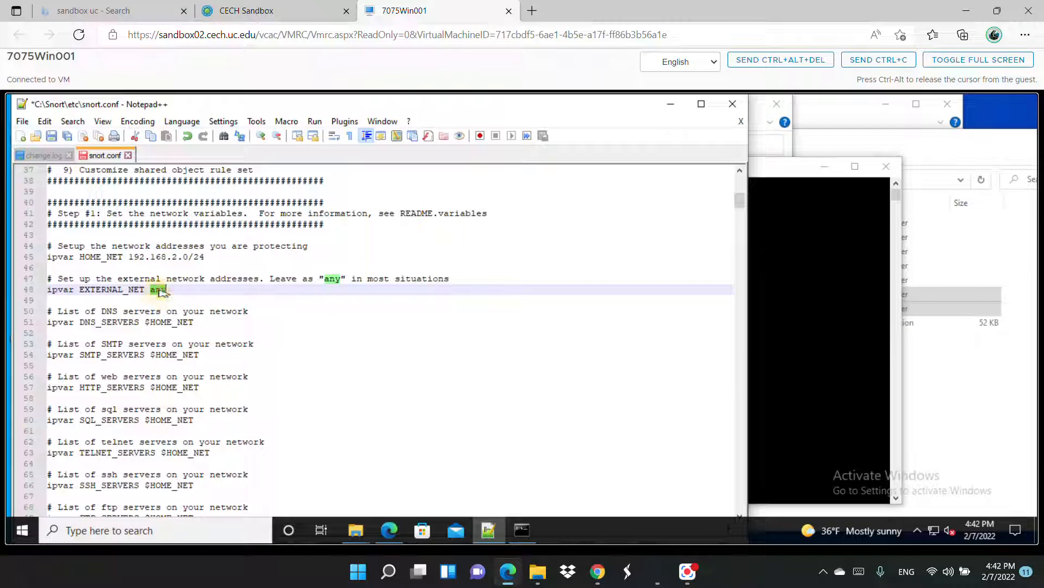
{"action": "key", "text": "ctrl+z"}
{"action": "key", "text": "ctrl+z"}
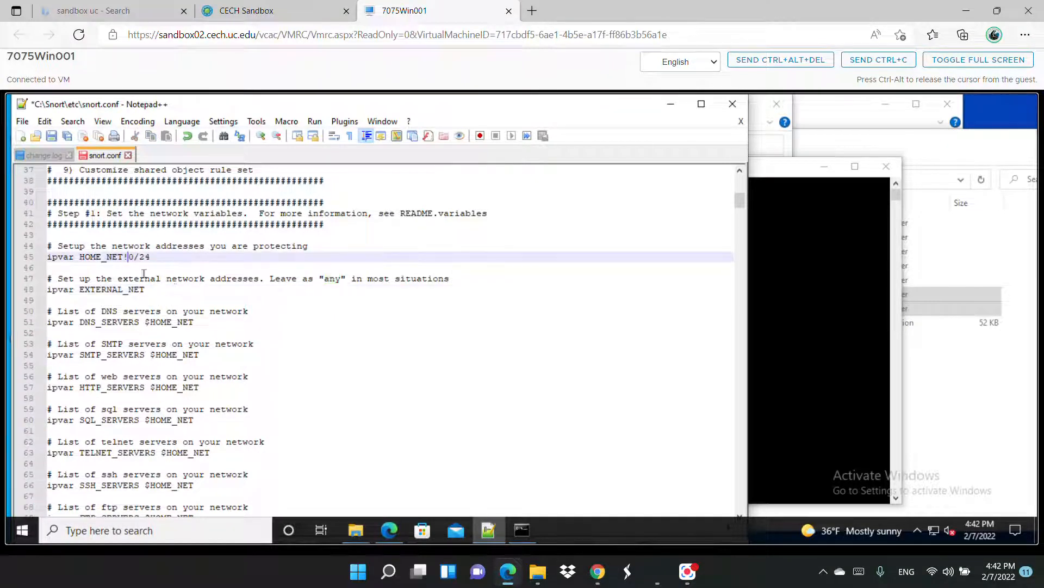
{"action": "key", "text": "Delete"}
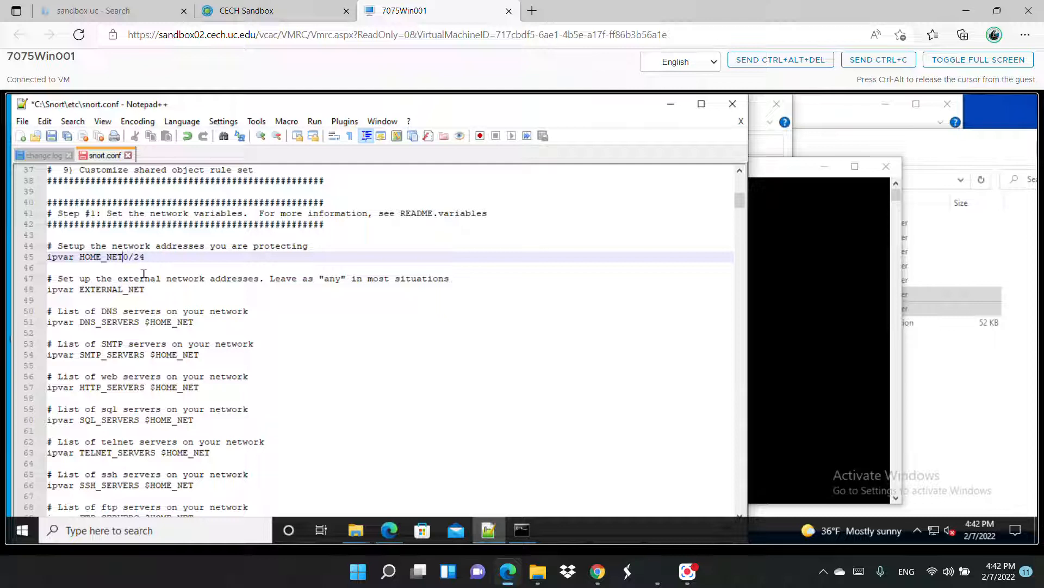
{"action": "key", "text": "ctrl+z"}
{"action": "key", "text": "ctrl+z"}
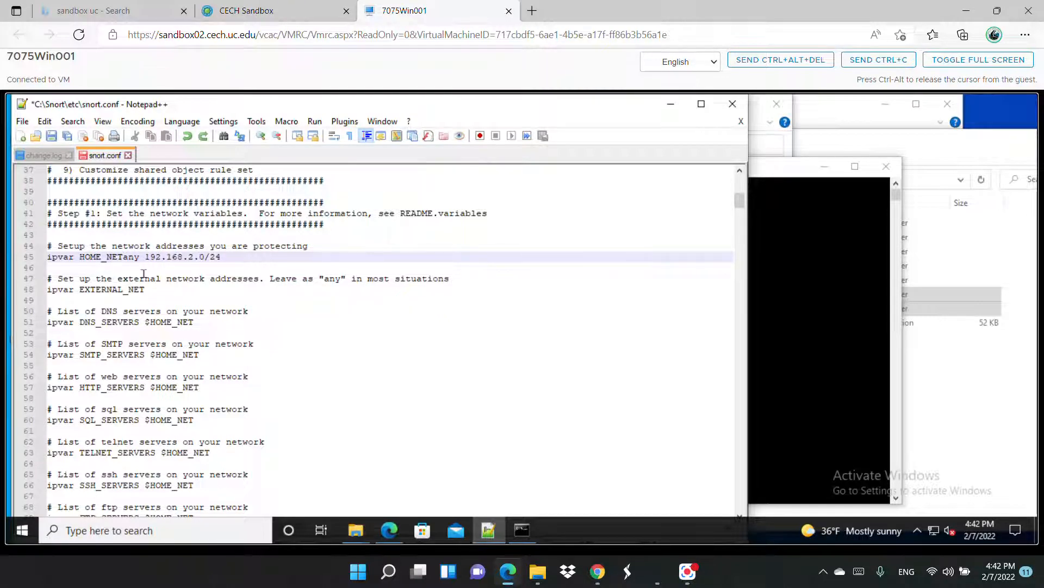
{"action": "key", "text": "ctrl+z"}
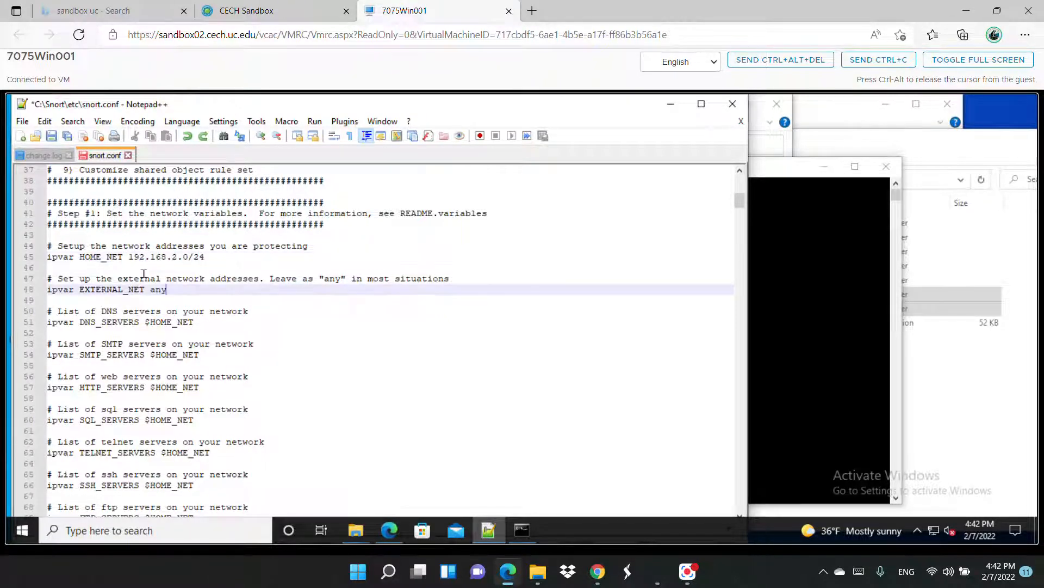
Set the EXTERNAL_NET variable on line 48 of snort.conf to !$HOME_NET, copying the variable name from the HOME_NET line
{"action": "double_click", "coordinate": [165, 289]}
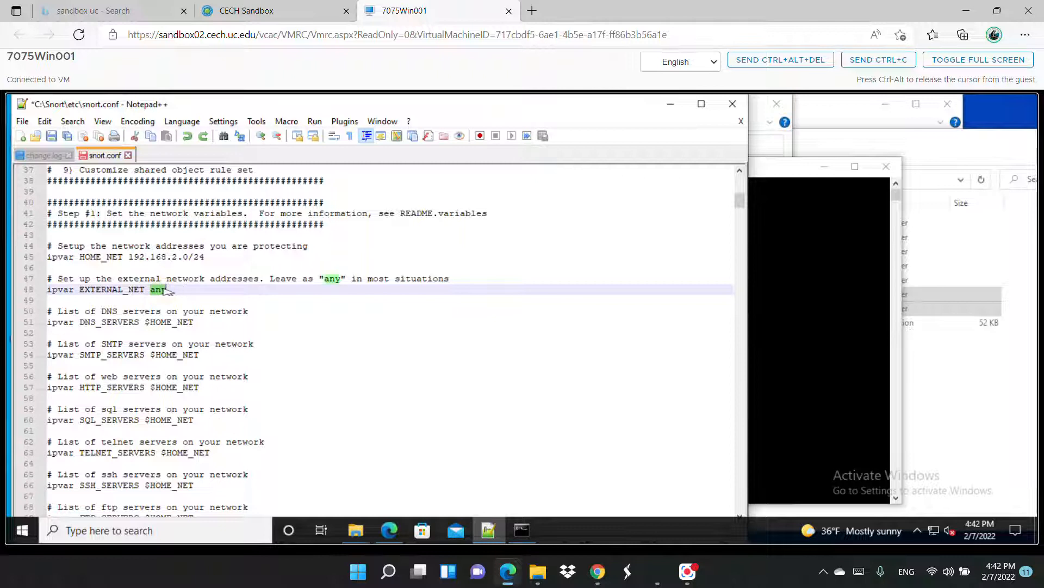
{"action": "type", "text": "!$"}
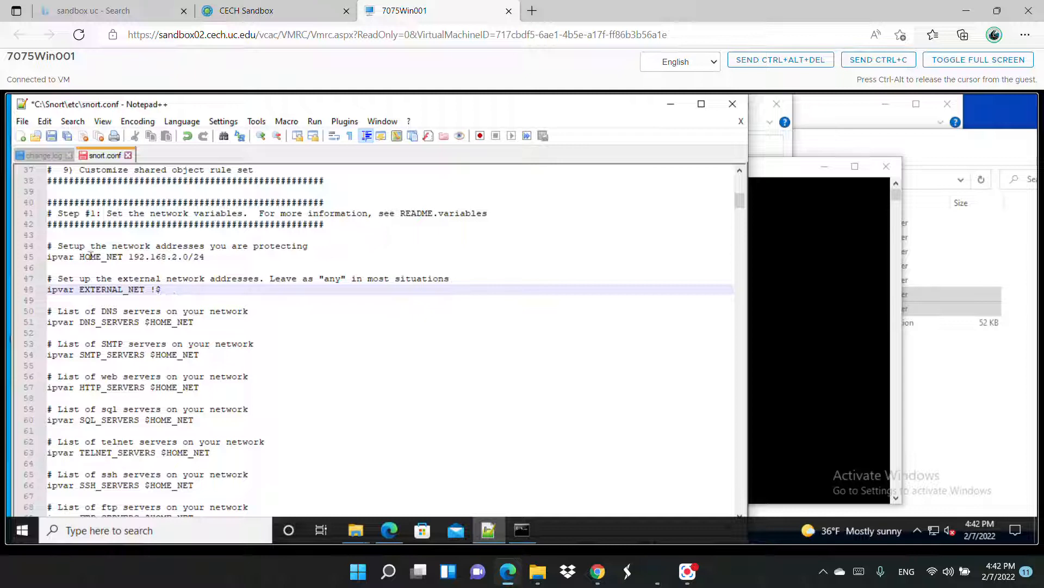
{"action": "left_click_drag", "start_coordinate": [80, 256], "coordinate": [126, 254]}
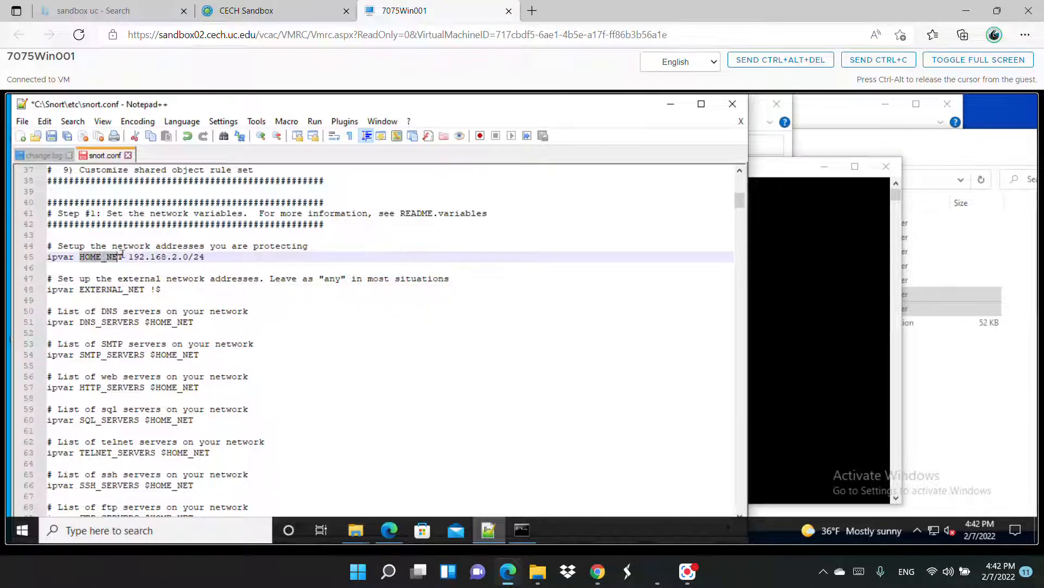
{"action": "right_click", "coordinate": [119, 256]}
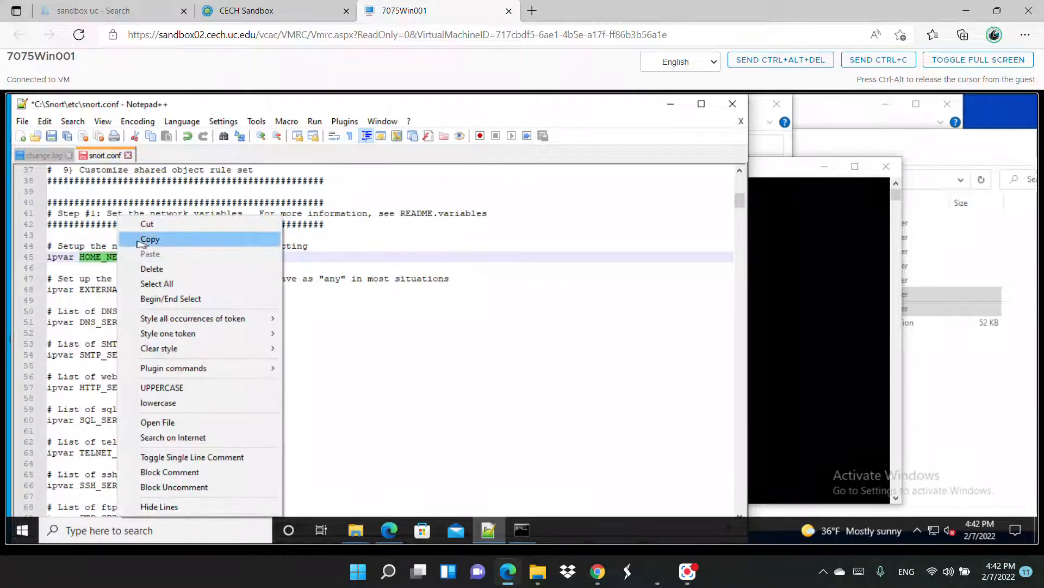
{"action": "left_click", "coordinate": [148, 239]}
{"action": "left_click", "coordinate": [173, 288]}
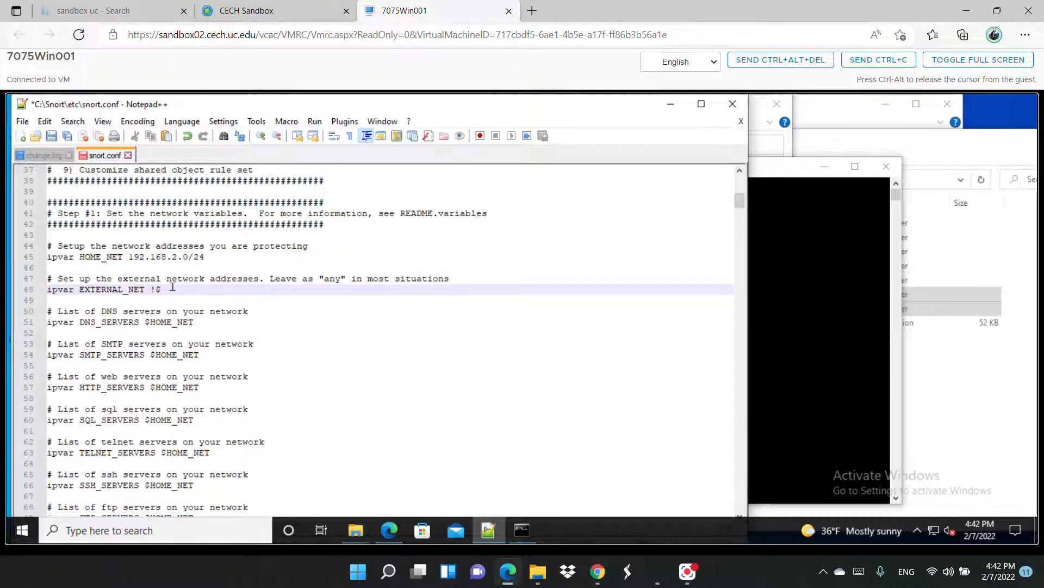
{"action": "key", "text": "ctrl+v"}
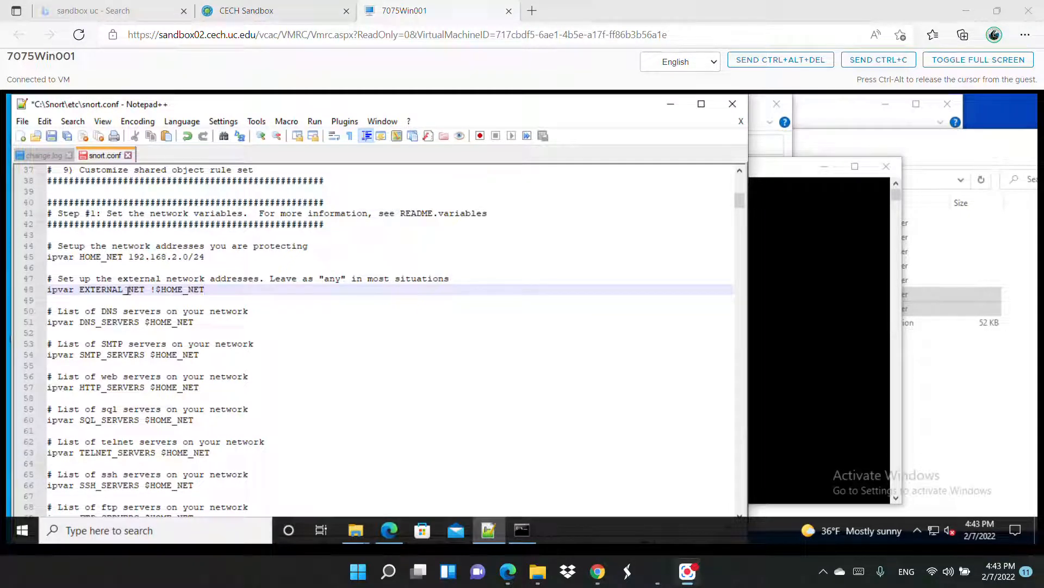
Set the RULE_PATH variable on line 104 to the absolute path c:\Snort\rules, copying c:\snort from the comment above it
{"action": "scroll", "coordinate": [130, 290], "scroll_direction": "down", "scroll_amount": 10}
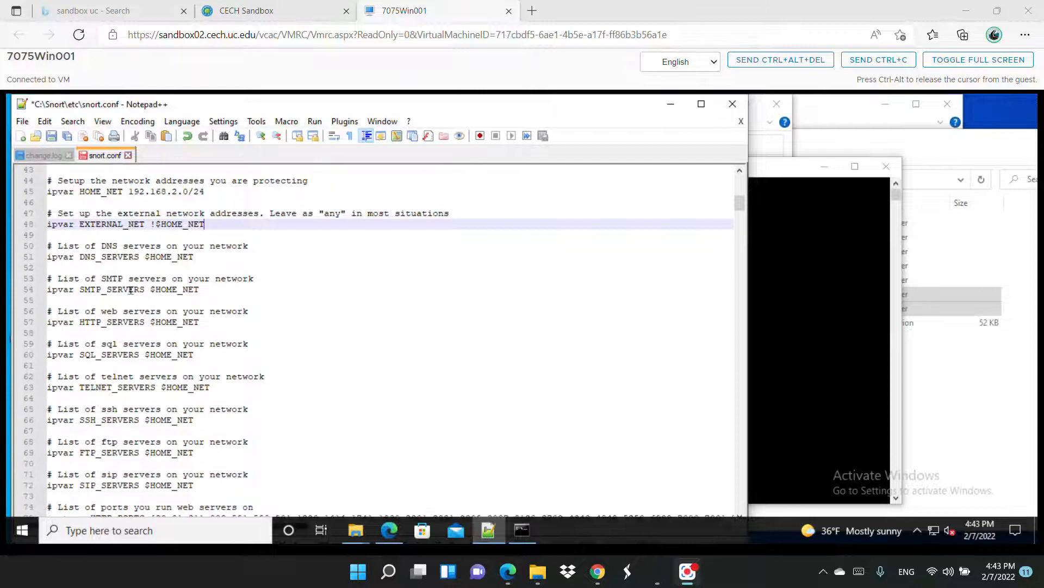
{"action": "scroll", "coordinate": [130, 290], "scroll_direction": "down", "scroll_amount": 5}
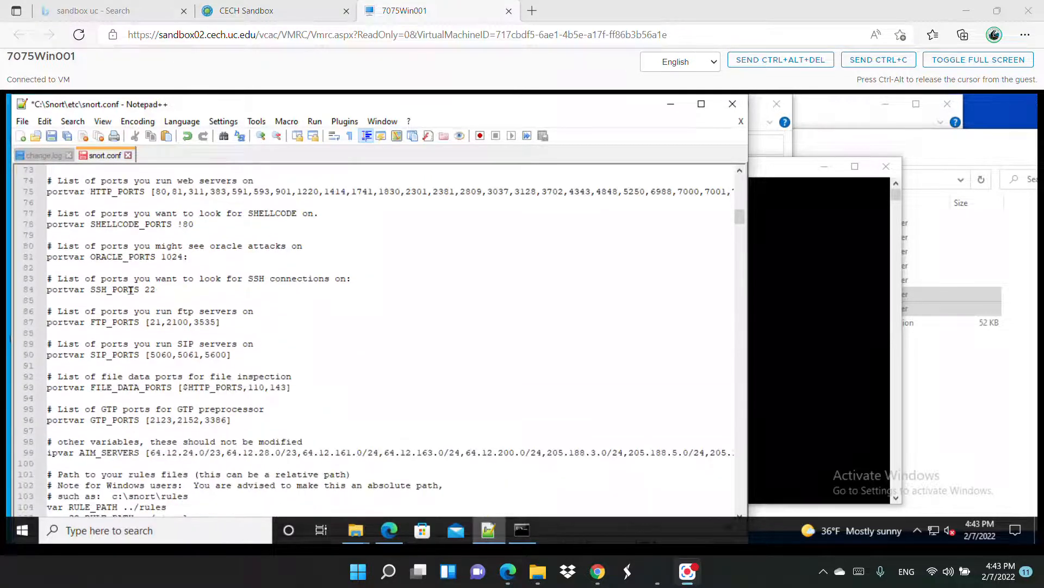
{"action": "scroll", "coordinate": [131, 290], "scroll_direction": "down", "scroll_amount": 3}
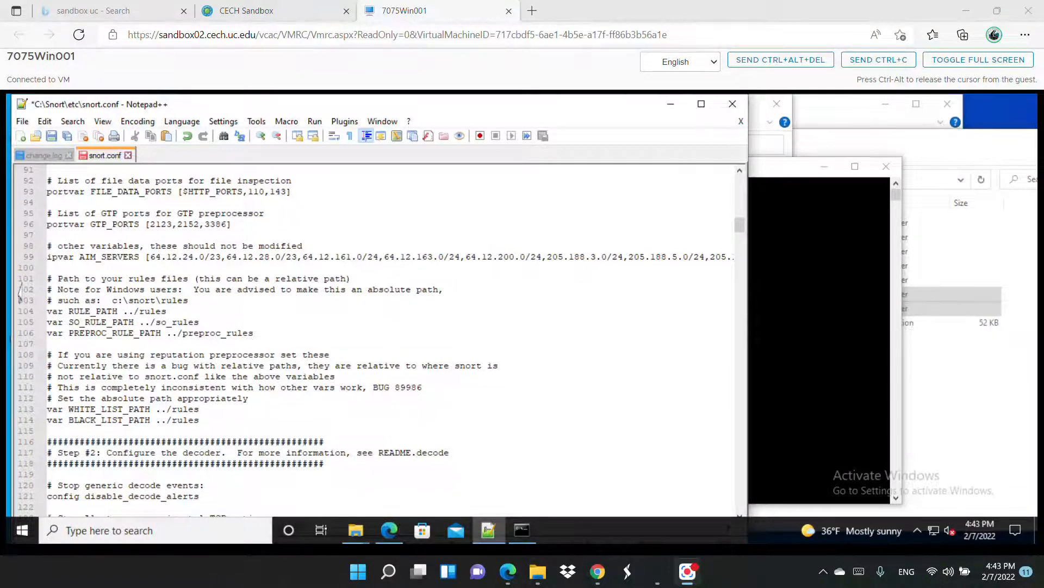
{"action": "left_click", "coordinate": [60, 278]}
{"action": "left_click_drag", "start_coordinate": [175, 281], "coordinate": [375, 278]}
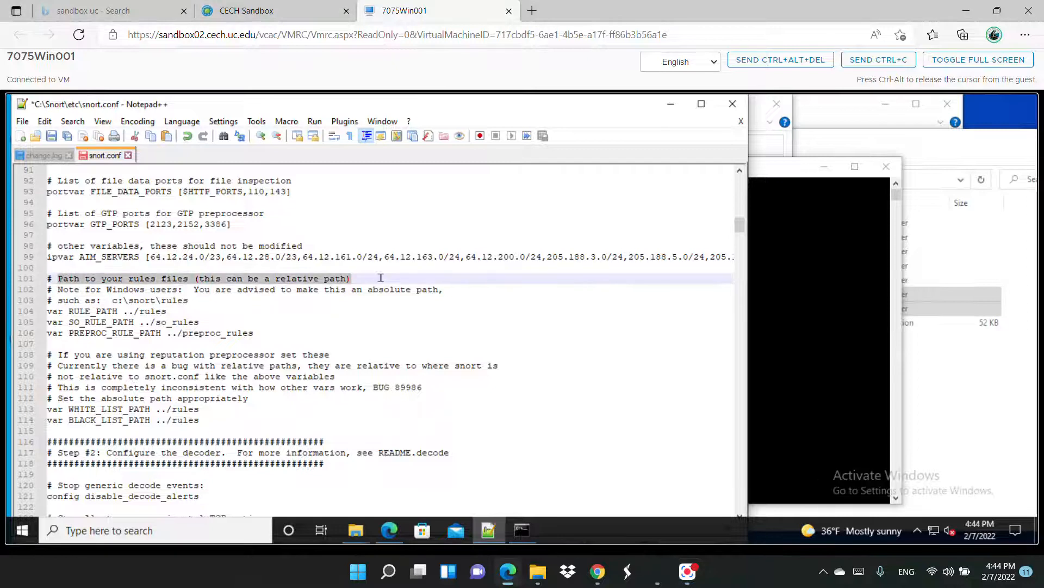
{"action": "triple_click", "coordinate": [97, 309]}
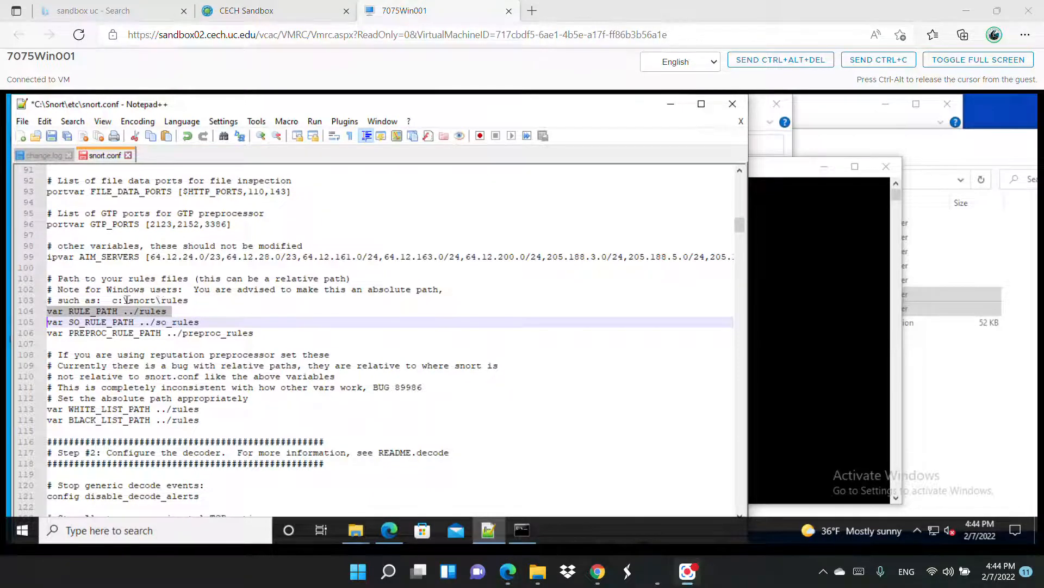
{"action": "left_click_drag", "start_coordinate": [112, 299], "coordinate": [157, 299]}
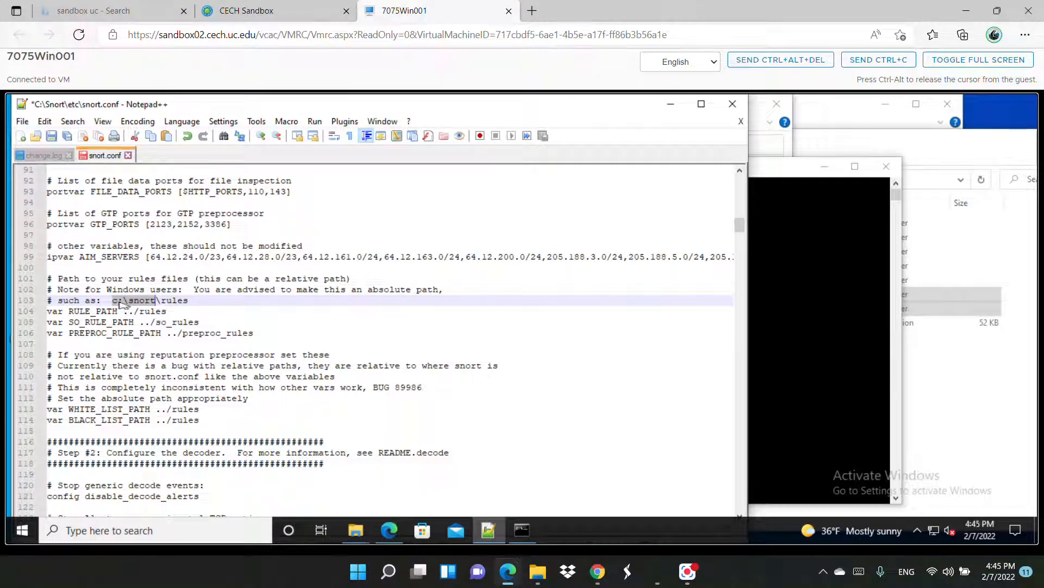
{"action": "right_click", "coordinate": [121, 299]}
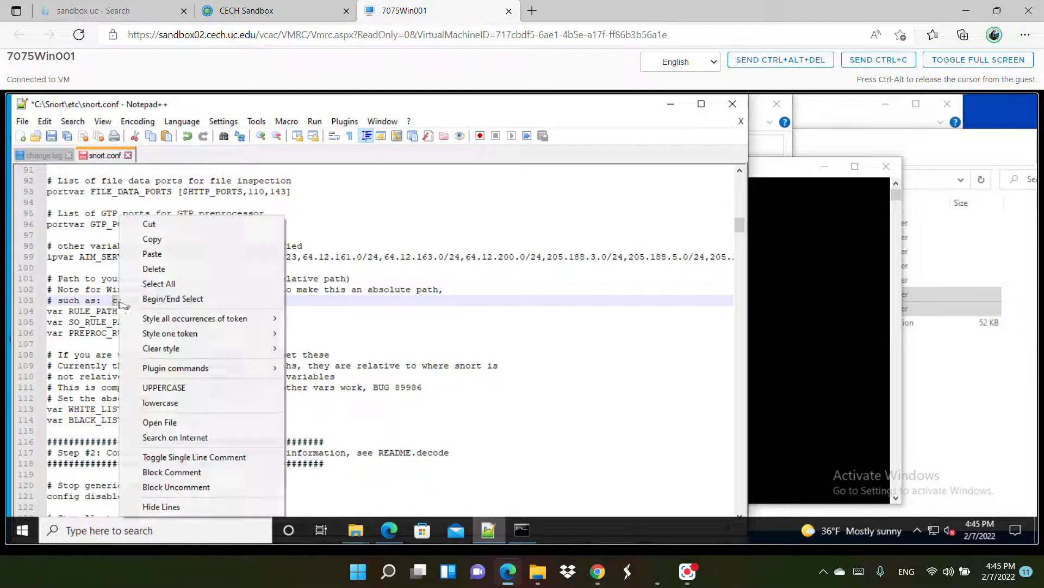
{"action": "left_click", "coordinate": [152, 239]}
{"action": "left_click", "coordinate": [134, 311]}
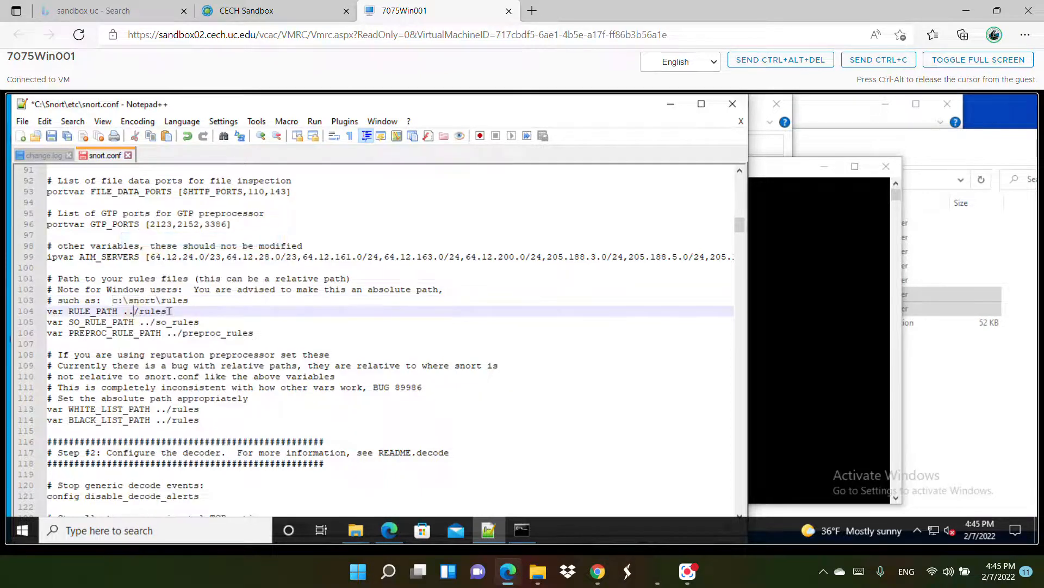
{"action": "key", "text": "Delete"}
{"action": "key", "text": "BackSpace"}
{"action": "key", "text": "BackSpace"}
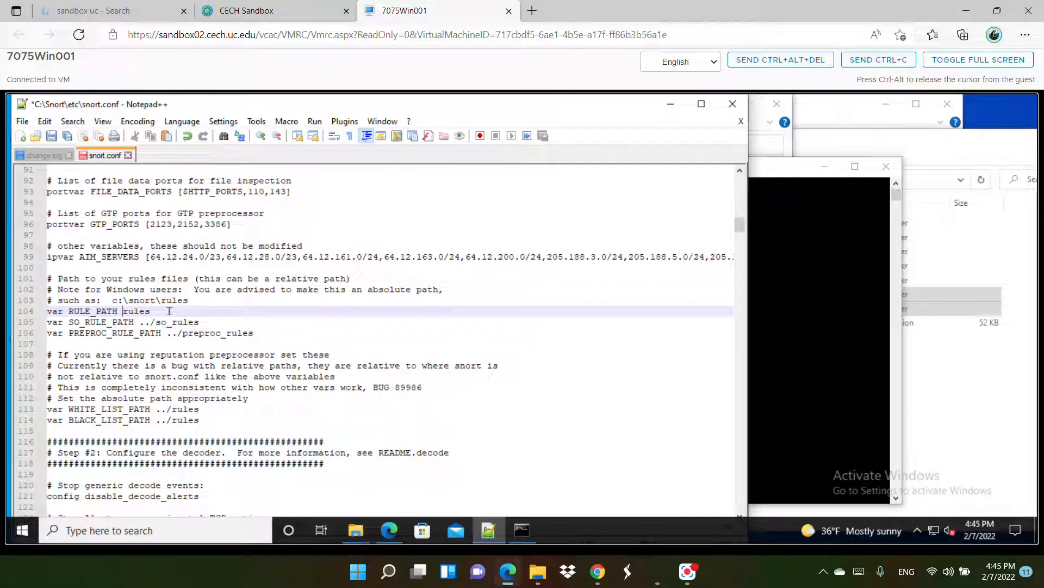
{"action": "key", "text": "ctrl+v"}
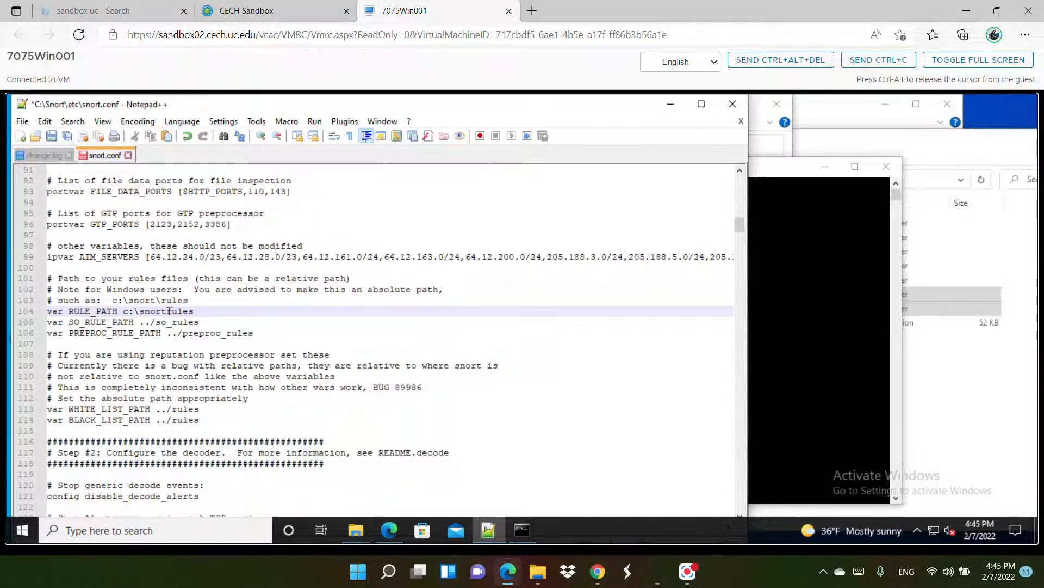
{"action": "type", "text": "\\"}
{"action": "key", "text": "BackSpace"}
{"action": "type", "text": "S"}
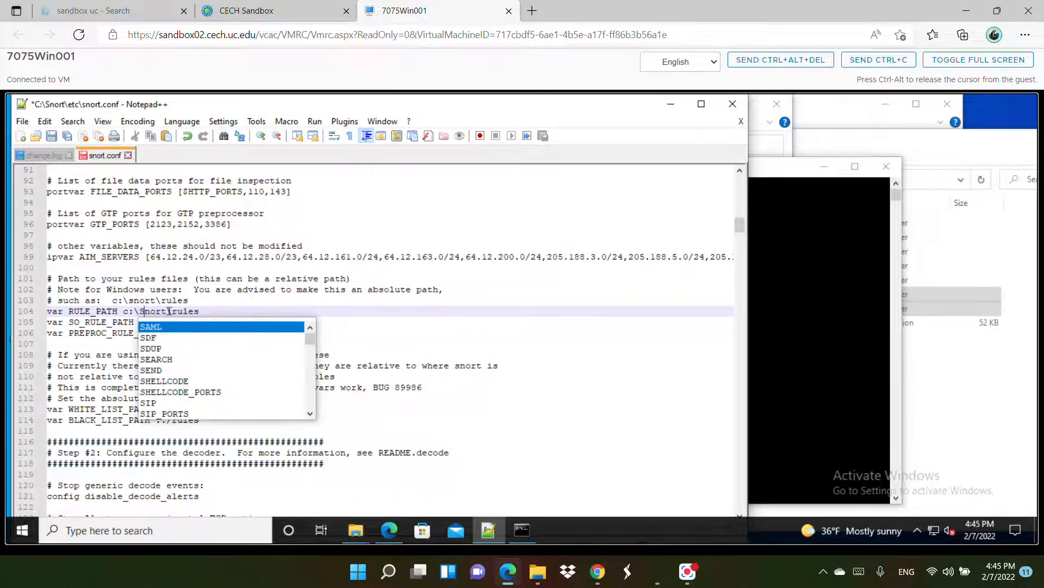
Comment out the SO_RULE_PATH variable on line 105 with a leading #
{"action": "left_click", "coordinate": [99, 323]}
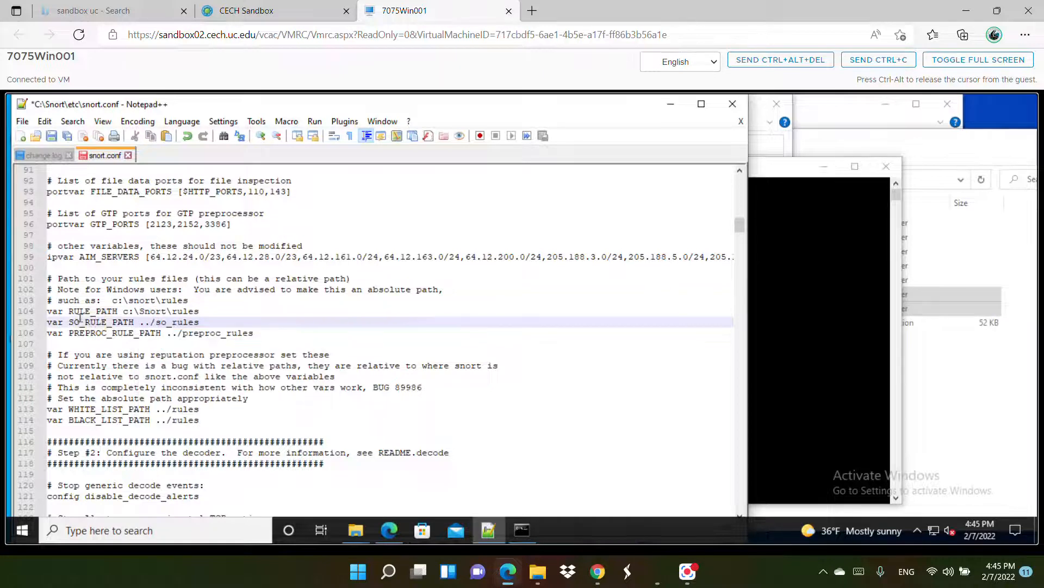
{"action": "left_click", "coordinate": [48, 322]}
{"action": "type", "text": "#"}
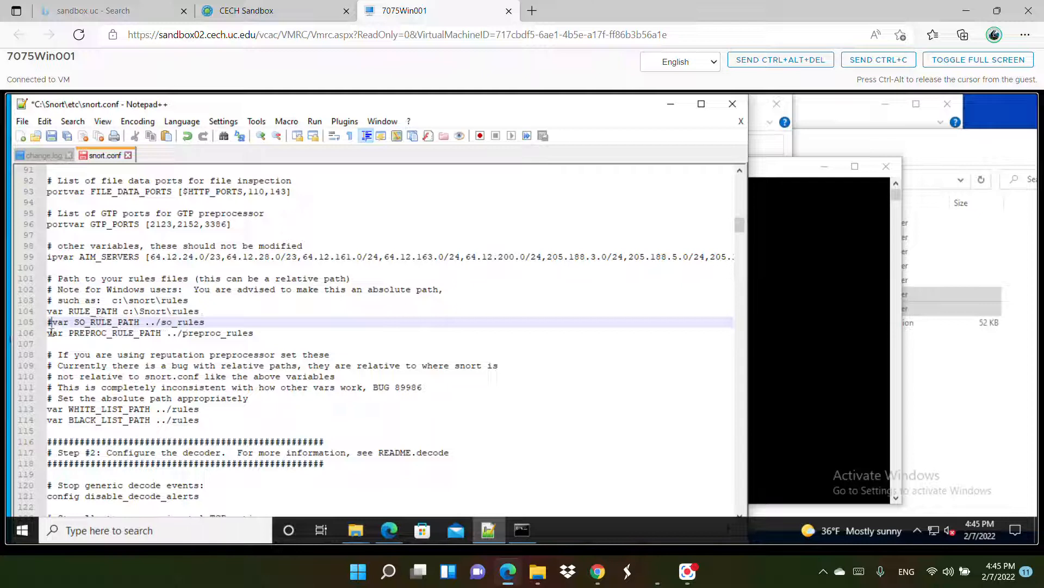
{"action": "left_click", "coordinate": [49, 333]}
{"action": "type", "text": "#"}
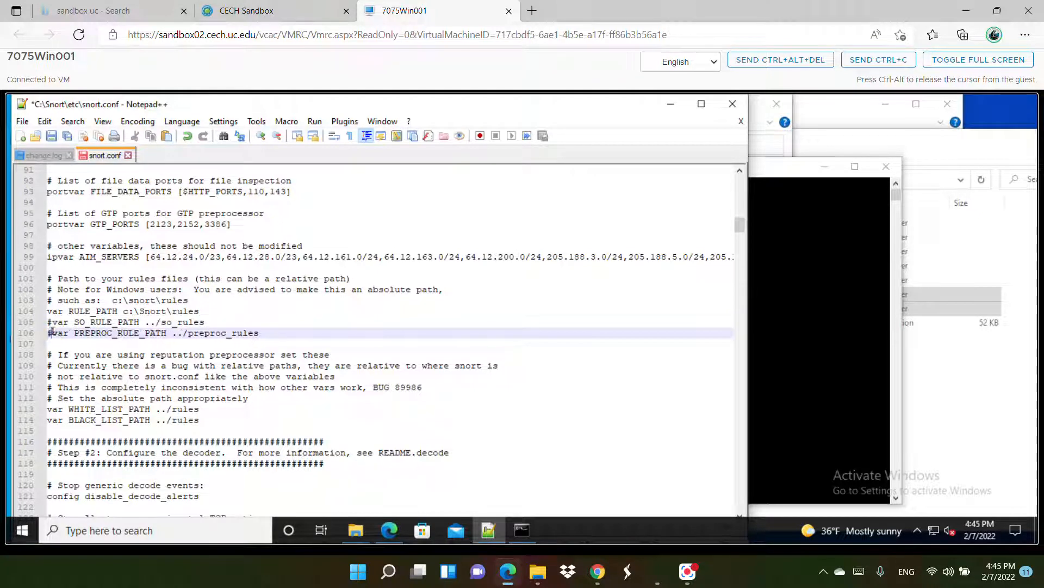
{"action": "key", "text": "BackSpace"}
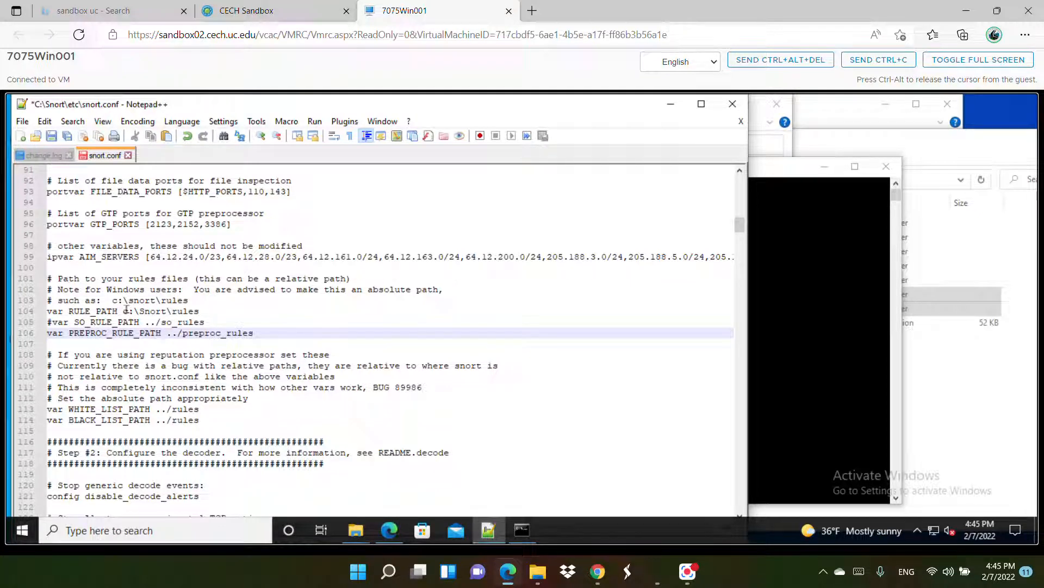
Set PREPROC_RULE_PATH in snort.conf to c:\Snort\preproc_rules, reusing the c:\Snort prefix from the RULE_PATH line
{"action": "left_click_drag", "start_coordinate": [123, 311], "coordinate": [167, 310]}
{"action": "key", "text": "ctrl+c"}
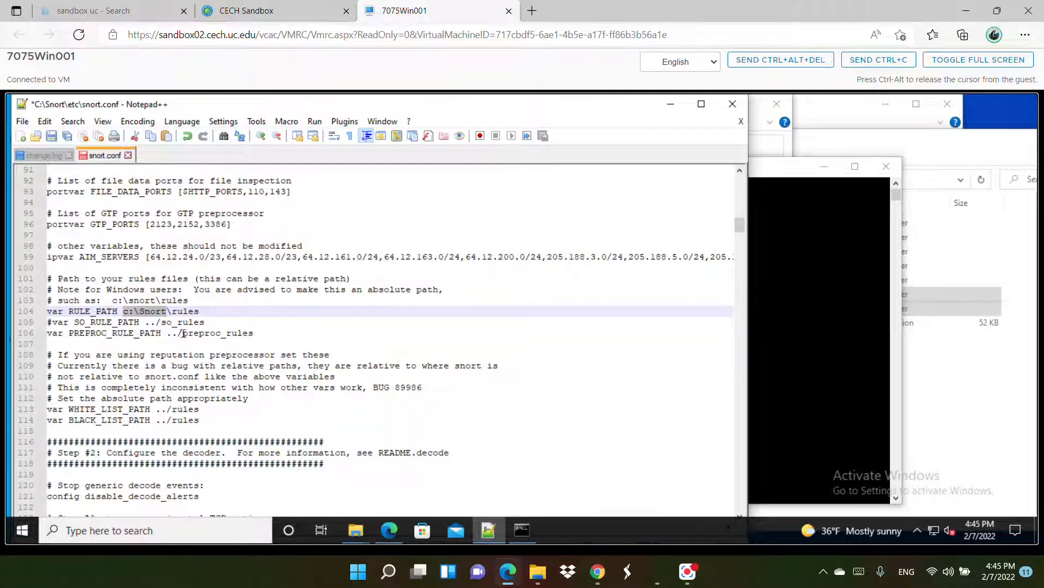
{"action": "key", "text": "BackSpace"}
{"action": "key", "text": "ctrl+z"}
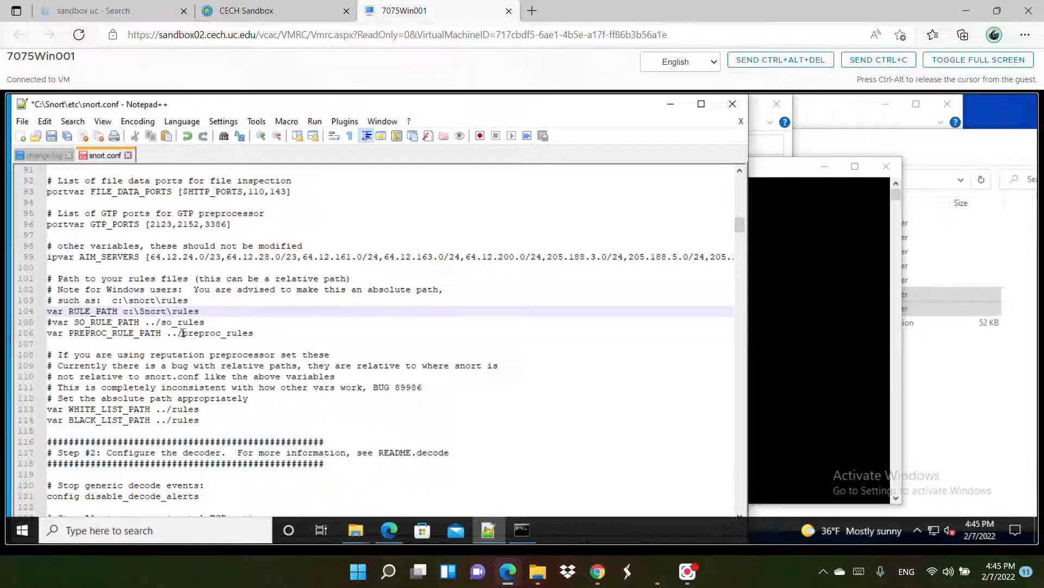
{"action": "left_click", "coordinate": [182, 332]}
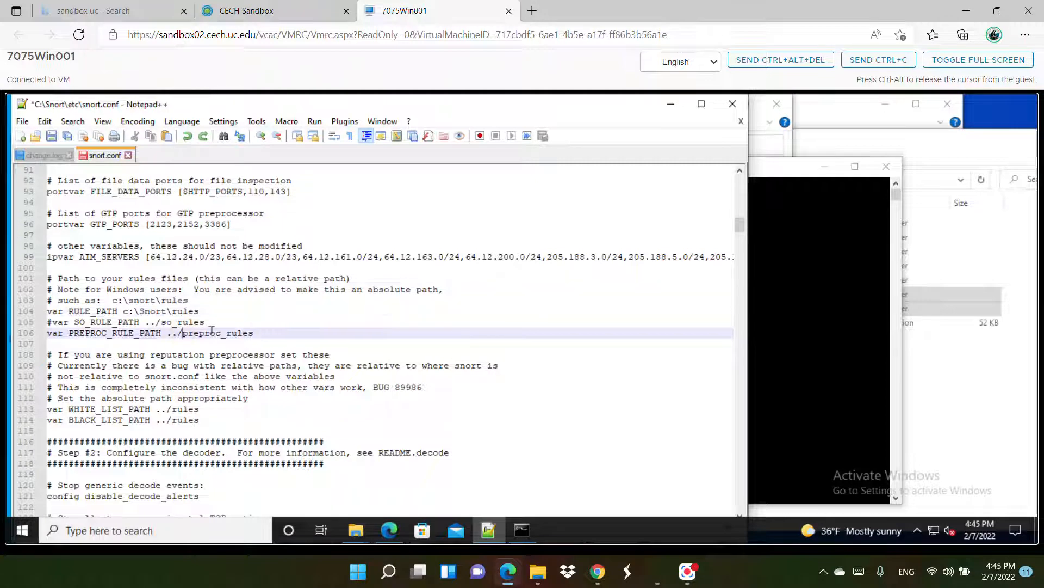
{"action": "key", "text": "BackSpace"}
{"action": "key", "text": "BackSpace"}
{"action": "key", "text": "BackSpace"}
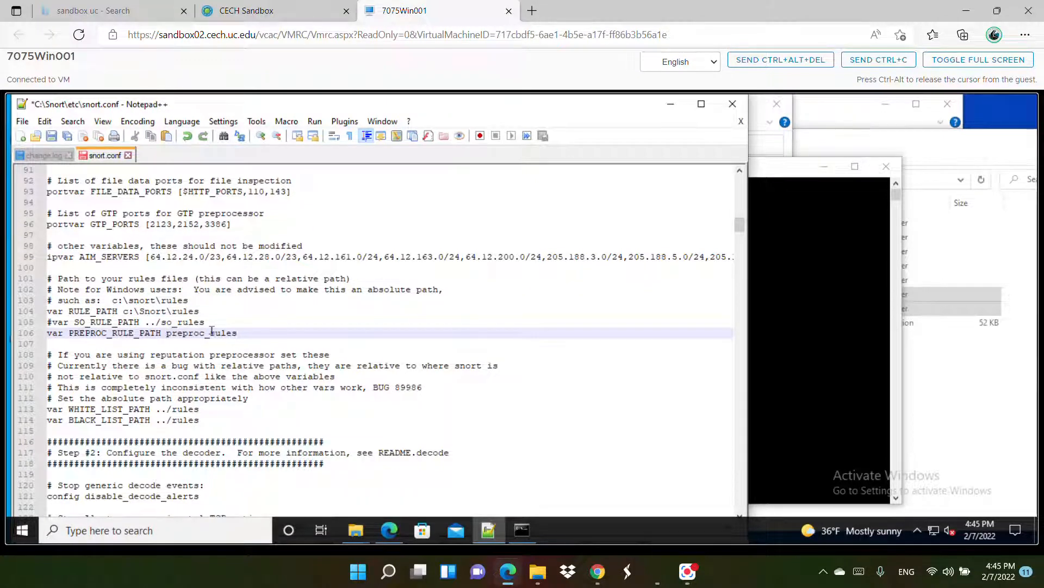
{"action": "key", "text": "ctrl+v"}
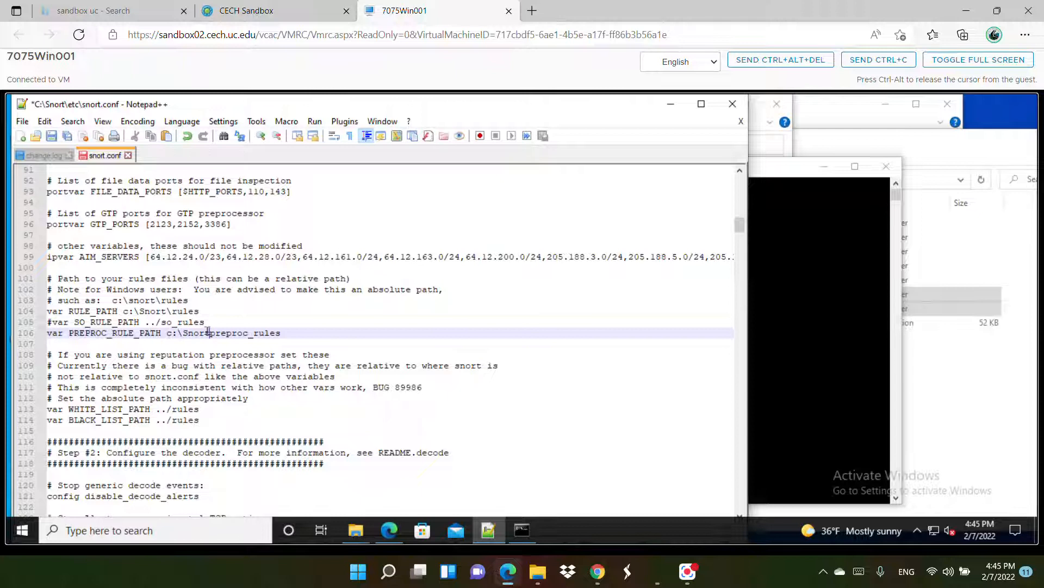
{"action": "type", "text": "\\"}
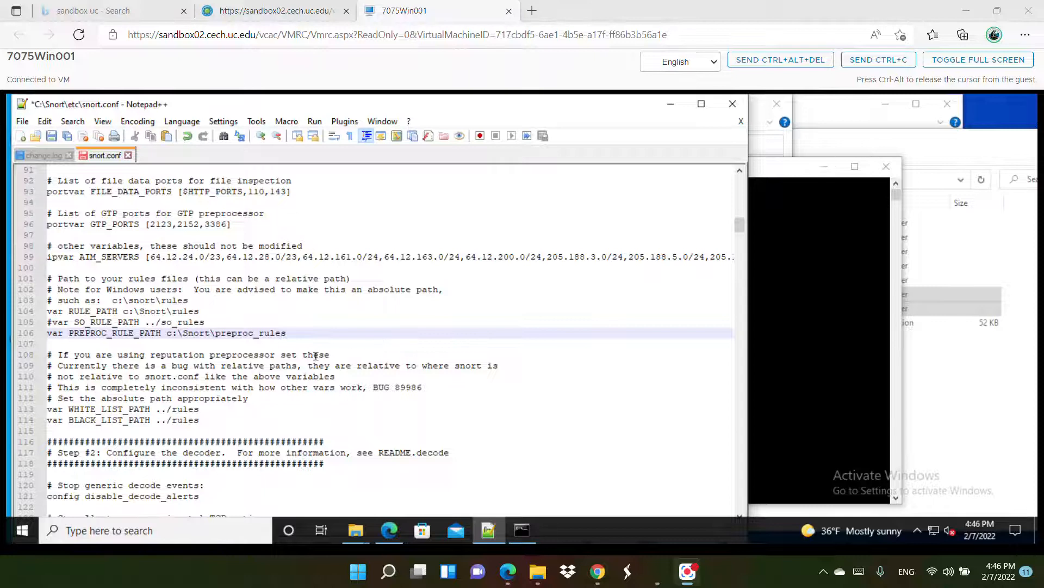
Copy the c:\Snort\ prefix from the PREPROC_RULE_PATH line and set WHITE_LIST_PATH to c:\Snort\rules
{"action": "scroll", "coordinate": [316, 357], "scroll_direction": "down", "scroll_amount": 4}
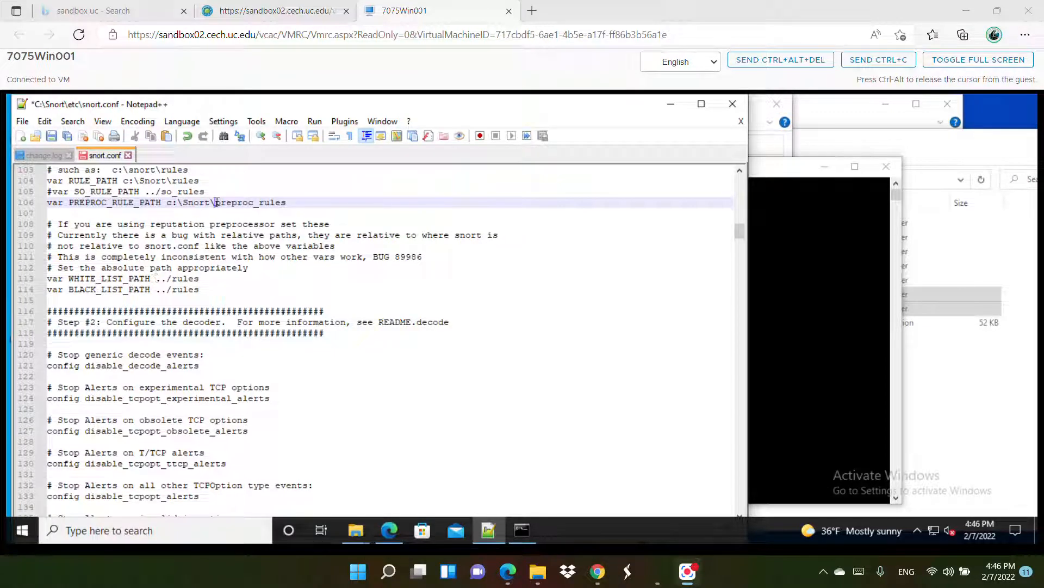
{"action": "left_click_drag", "start_coordinate": [216, 203], "coordinate": [174, 201]}
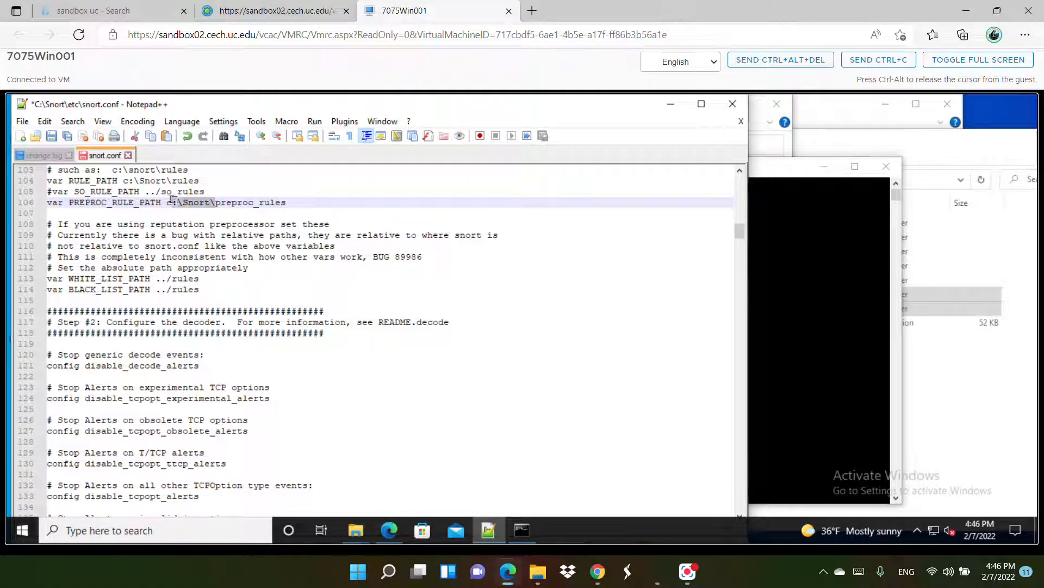
{"action": "right_click", "coordinate": [174, 202]}
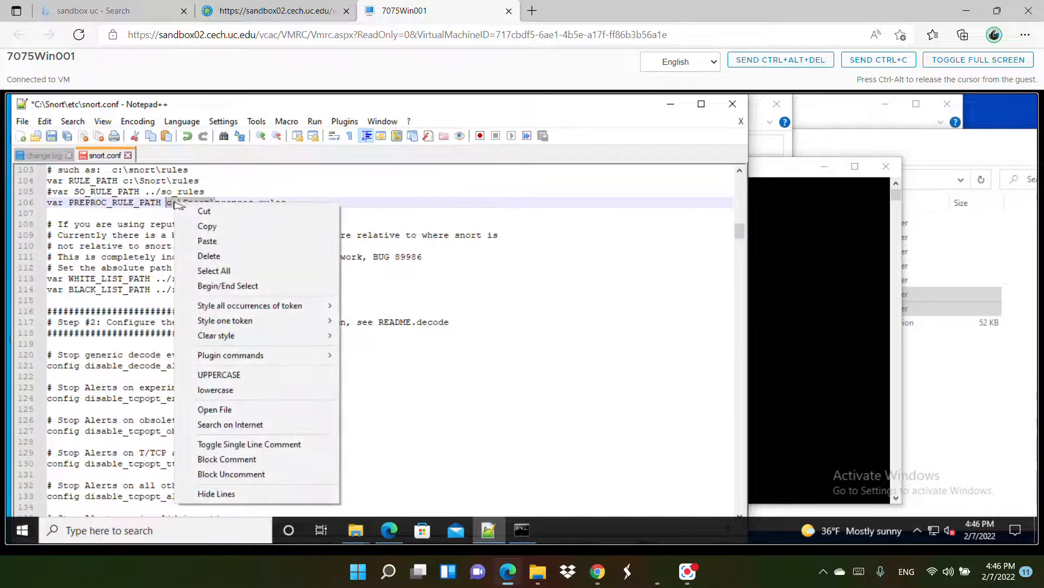
{"action": "left_click", "coordinate": [202, 226]}
{"action": "left_click", "coordinate": [172, 278]}
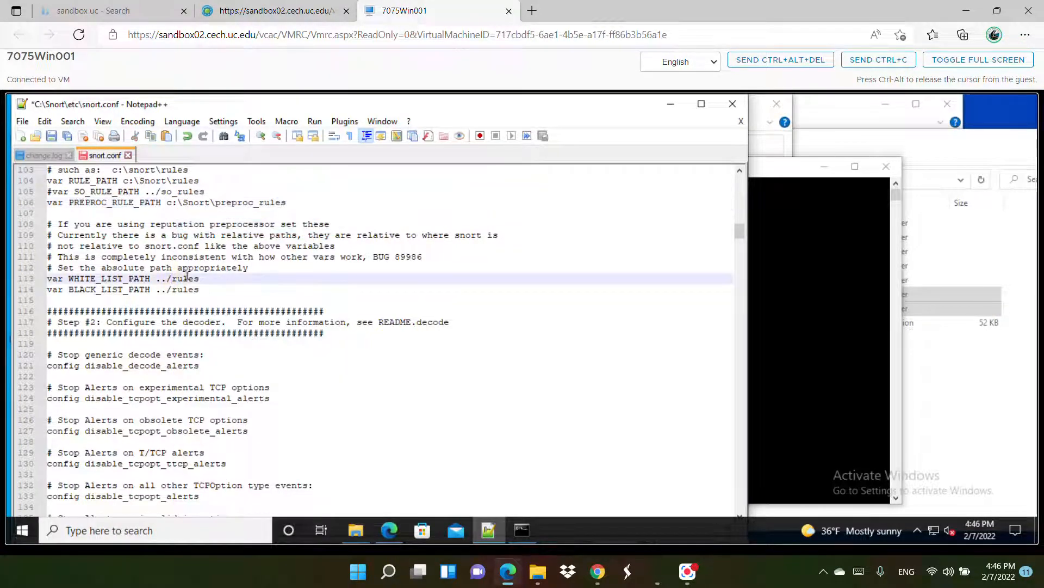
{"action": "key", "text": "BackSpace"}
{"action": "key", "text": "BackSpace"}
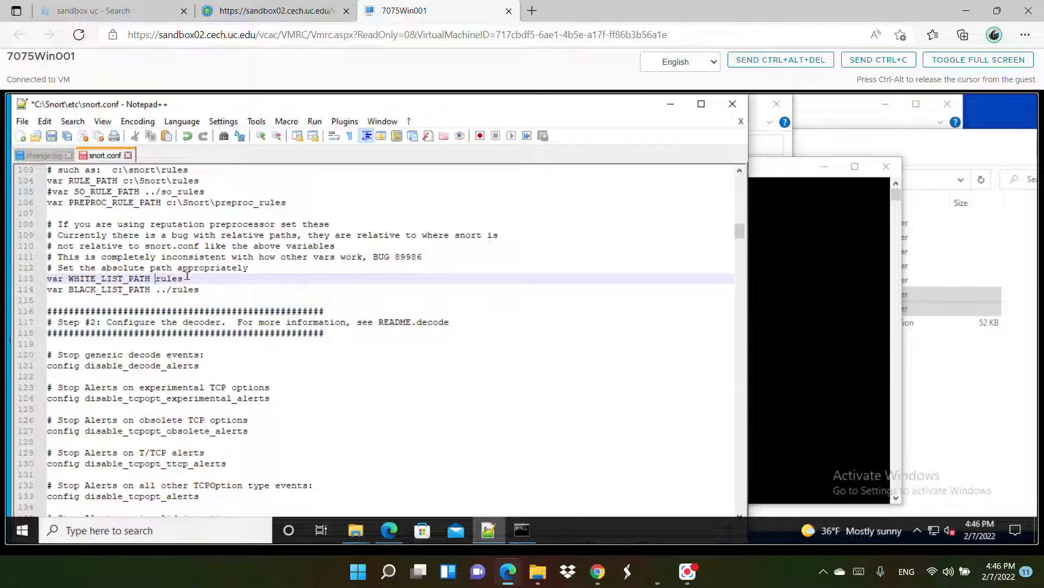
{"action": "key", "text": "BackSpace"}
{"action": "key", "text": "ctrl+v"}
Set BLACK_LIST_PATH to c:\Snort\rules using the copied prefix
{"action": "left_click", "coordinate": [171, 287]}
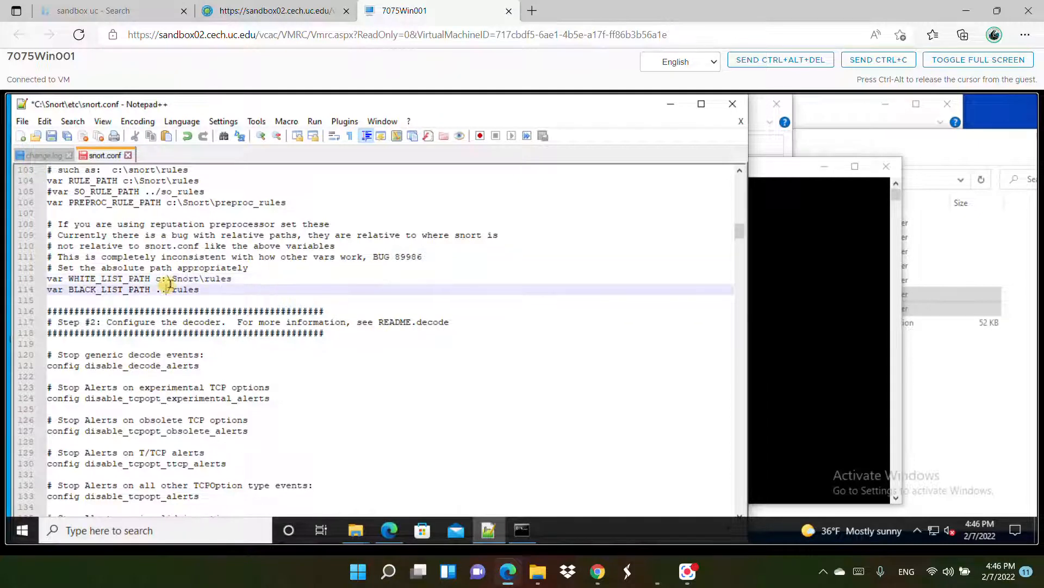
{"action": "key", "text": "BackSpace"}
{"action": "key", "text": "BackSpace"}
{"action": "key", "text": "BackSpace"}
{"action": "key", "text": "ctrl+v"}
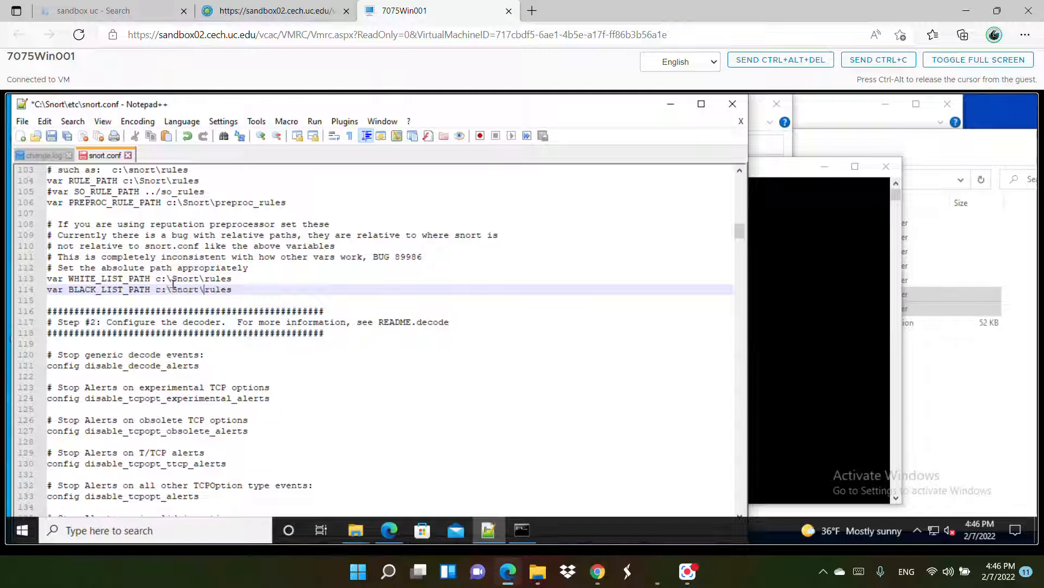
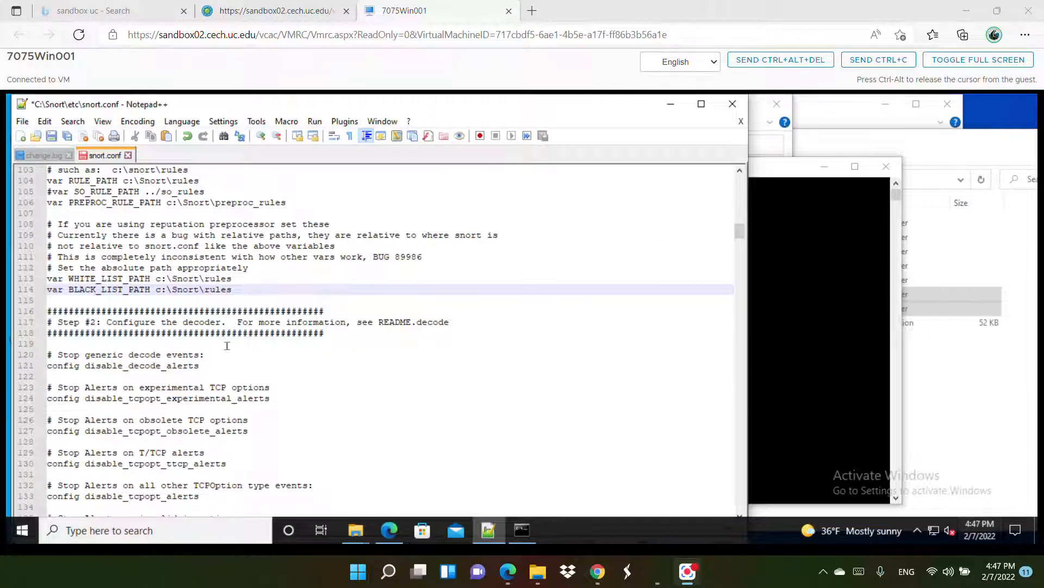
Enter c:\Snort\log as the default log directory on the config logdir line
{"action": "left_click", "coordinate": [165, 364]}
{"action": "scroll", "coordinate": [163, 326], "scroll_direction": "down", "scroll_amount": 7}
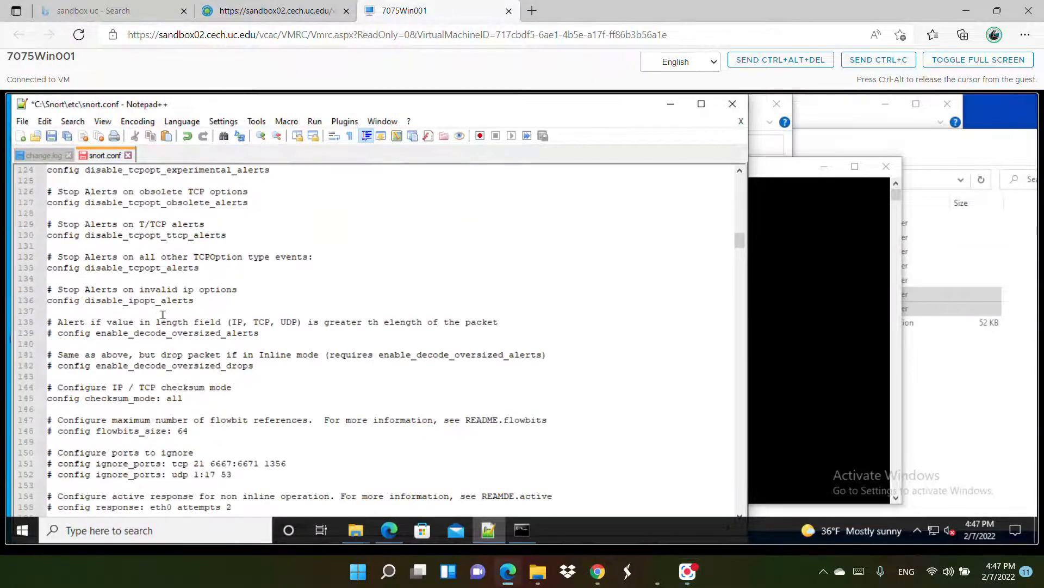
{"action": "scroll", "coordinate": [163, 314], "scroll_direction": "up", "scroll_amount": 4}
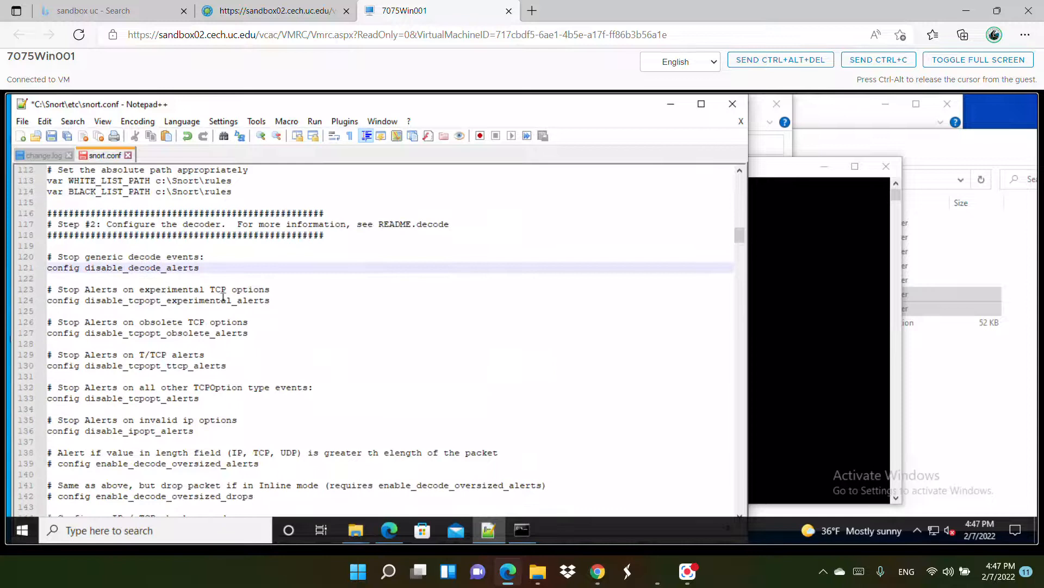
{"action": "scroll", "coordinate": [223, 297], "scroll_direction": "down", "scroll_amount": 14}
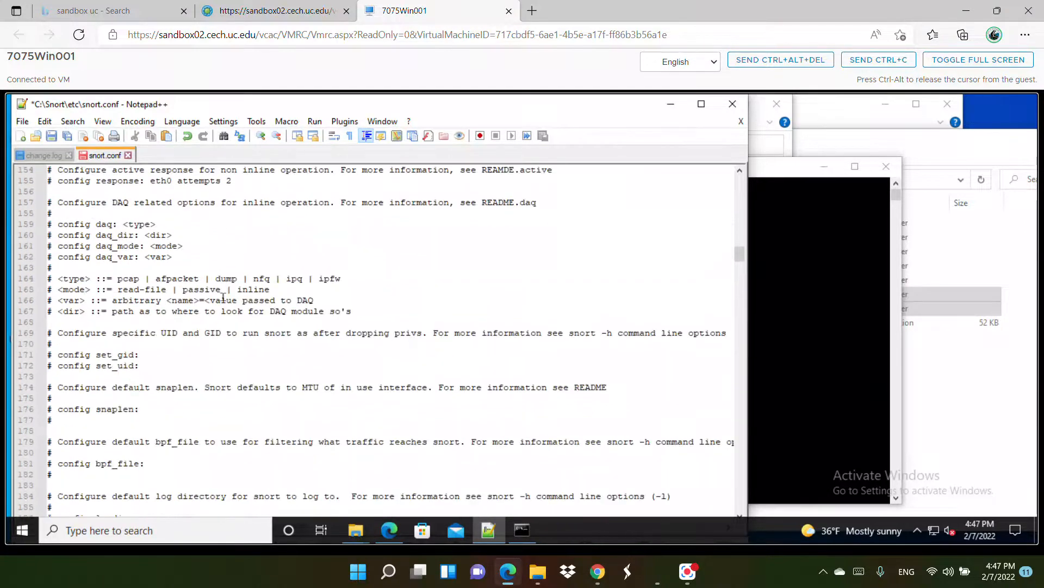
{"action": "scroll", "coordinate": [224, 297], "scroll_direction": "down", "scroll_amount": 7}
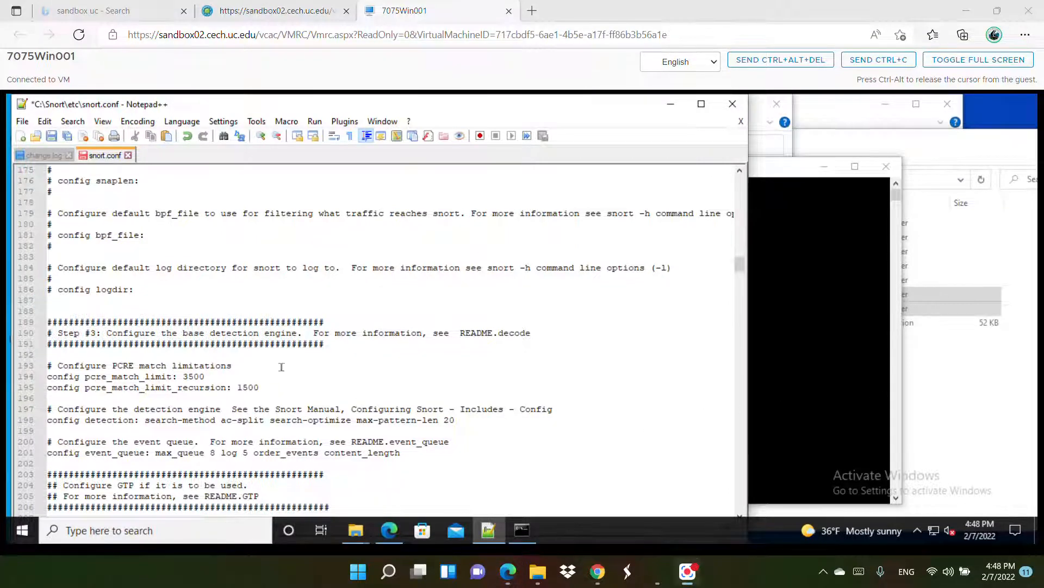
{"action": "left_click", "coordinate": [154, 290]}
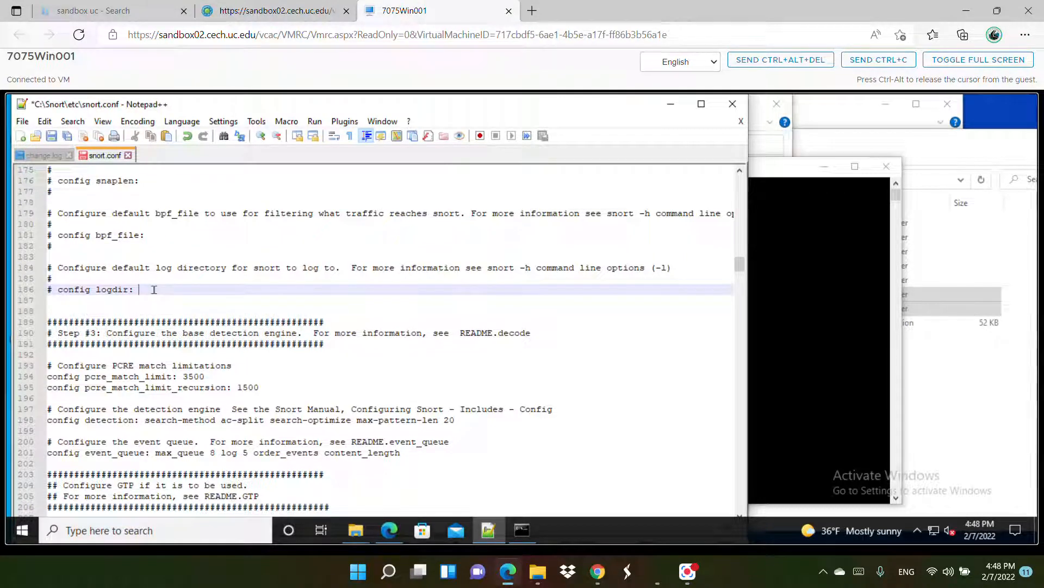
{"action": "type", "text": "c:\\Snort\\"}
{"action": "type", "text": "log"}
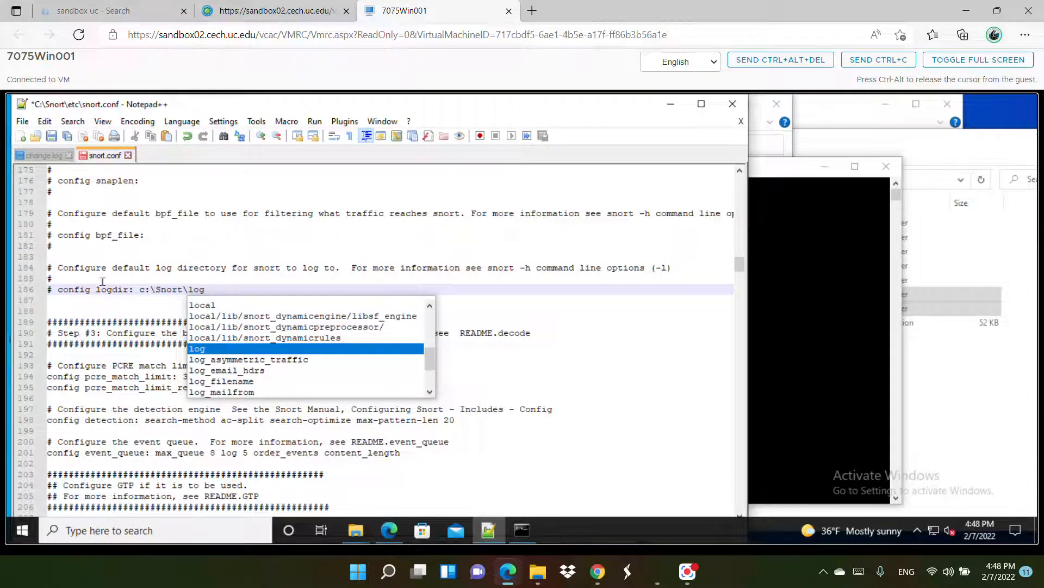
Uncomment the config logdir line by removing its leading # and space
{"action": "left_click", "coordinate": [86, 289]}
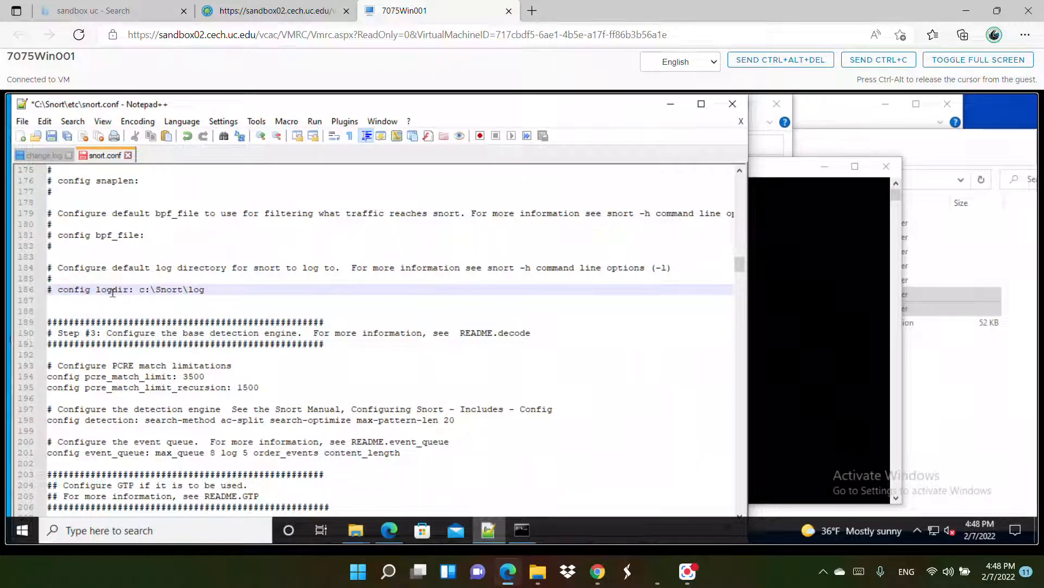
{"action": "key", "text": "ctrl+Left"}
{"action": "key", "text": "BackSpace"}
{"action": "key", "text": "BackSpace"}
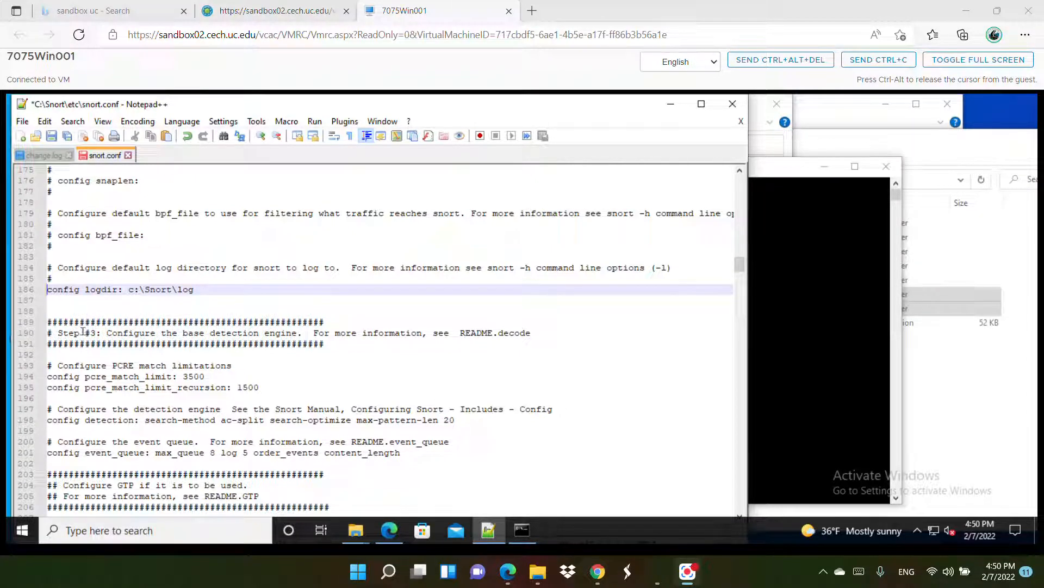
Examine the Step #4 dynamic loaded libraries section, especially the dynamicpreprocessor directory path
{"action": "scroll", "coordinate": [90, 329], "scroll_direction": "down", "scroll_amount": 4}
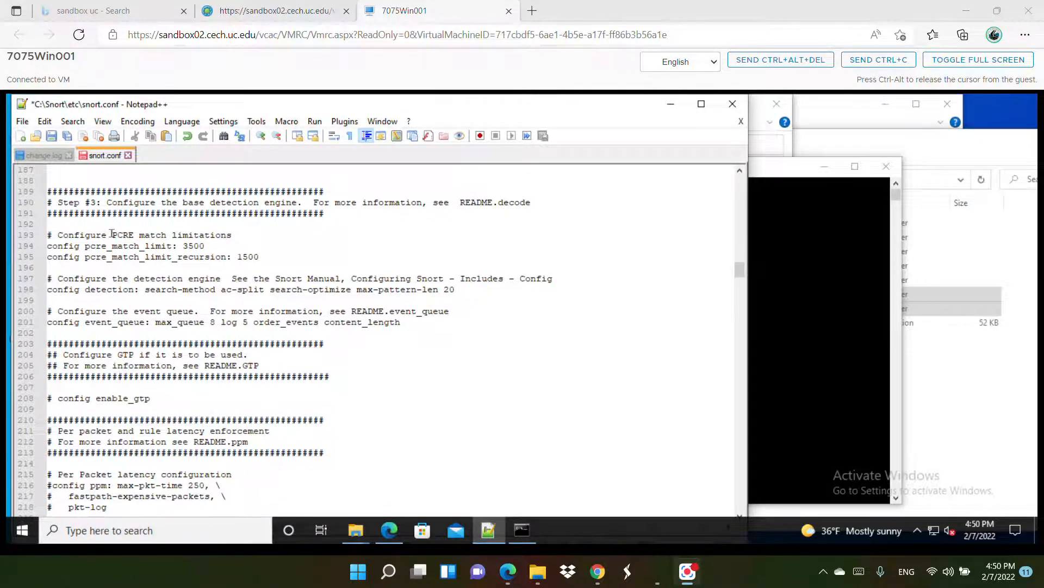
{"action": "scroll", "coordinate": [163, 282], "scroll_direction": "down", "scroll_amount": 4}
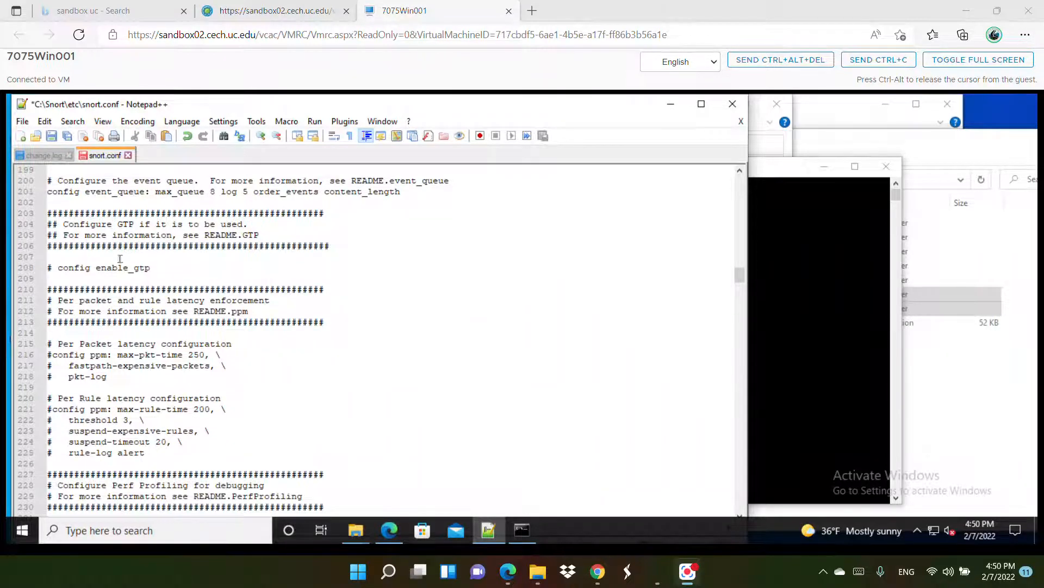
{"action": "scroll", "coordinate": [144, 326], "scroll_direction": "down", "scroll_amount": 8}
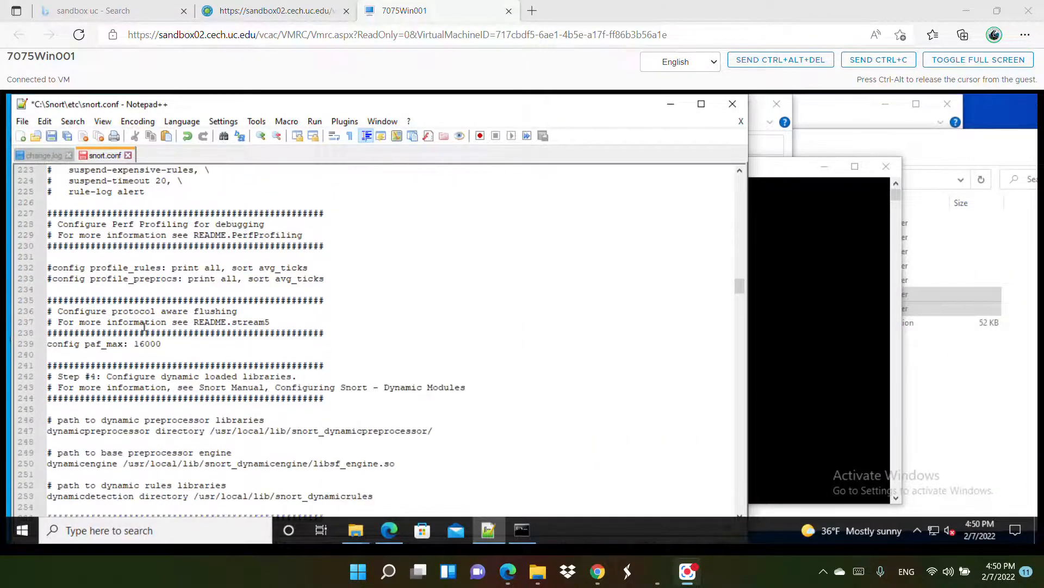
{"action": "scroll", "coordinate": [144, 326], "scroll_direction": "down", "scroll_amount": 1}
{"action": "scroll", "coordinate": [159, 386], "scroll_direction": "down", "scroll_amount": 3}
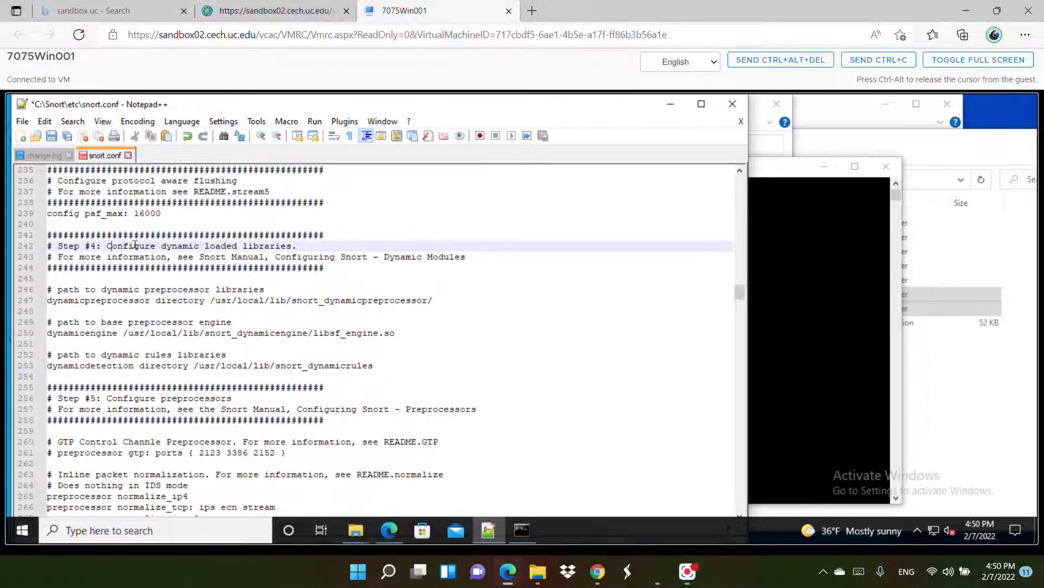
{"action": "left_click_drag", "start_coordinate": [110, 246], "coordinate": [298, 245]}
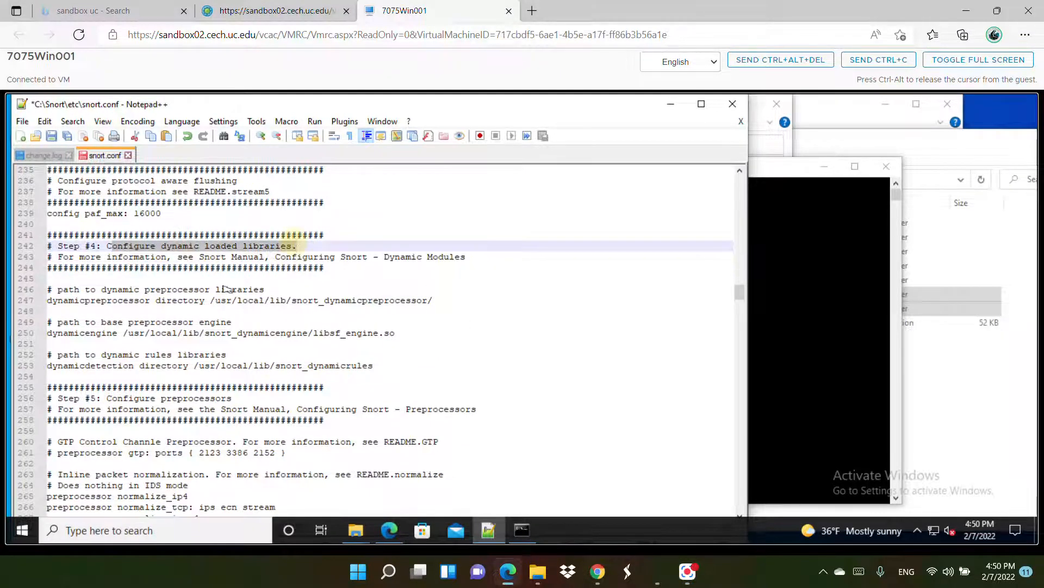
{"action": "double_click", "coordinate": [65, 300]}
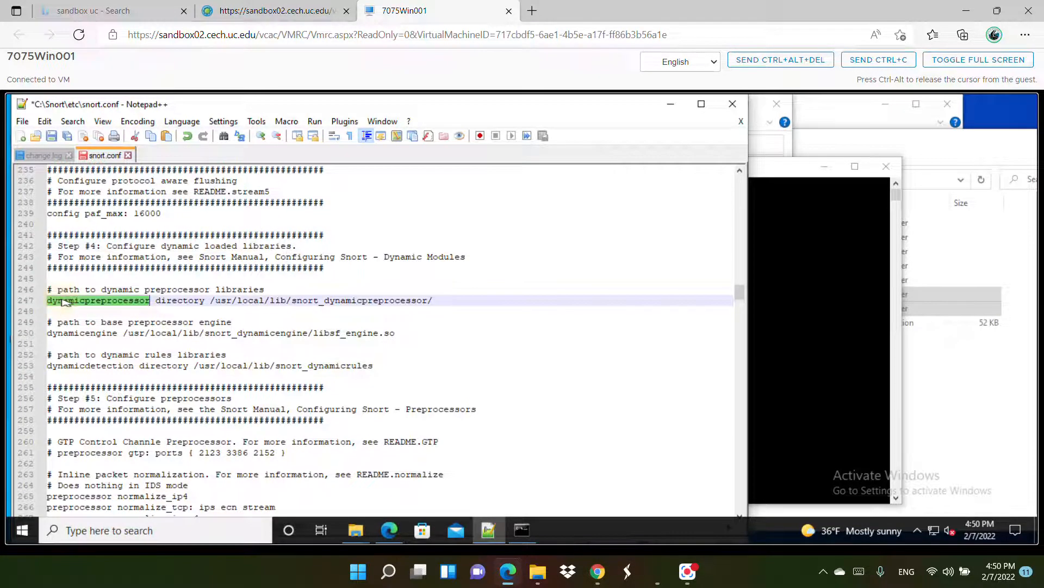
{"action": "left_click", "coordinate": [163, 303]}
{"action": "left_click_drag", "start_coordinate": [213, 297], "coordinate": [431, 299]}
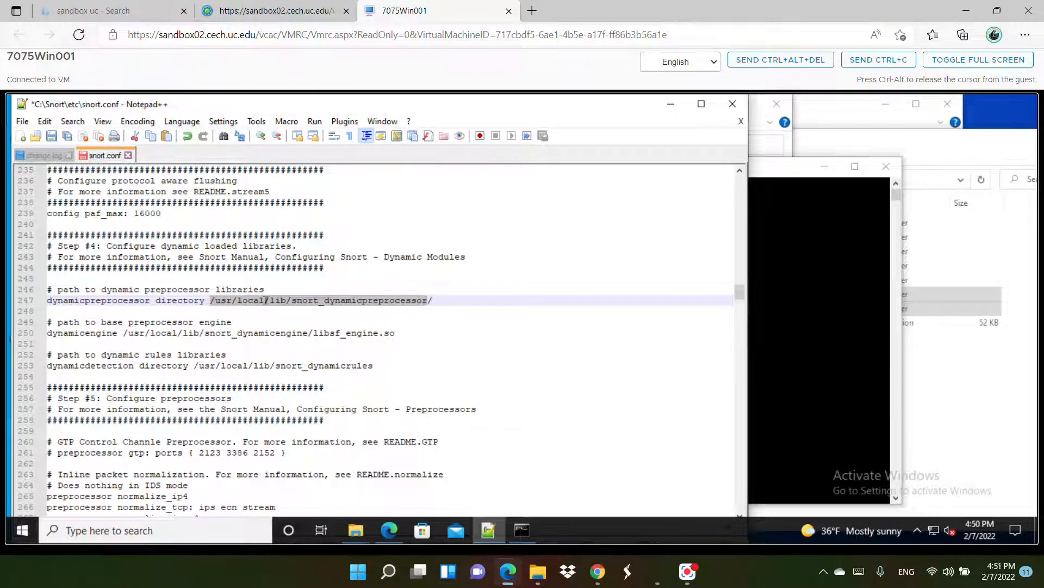
{"action": "left_click", "coordinate": [303, 311]}
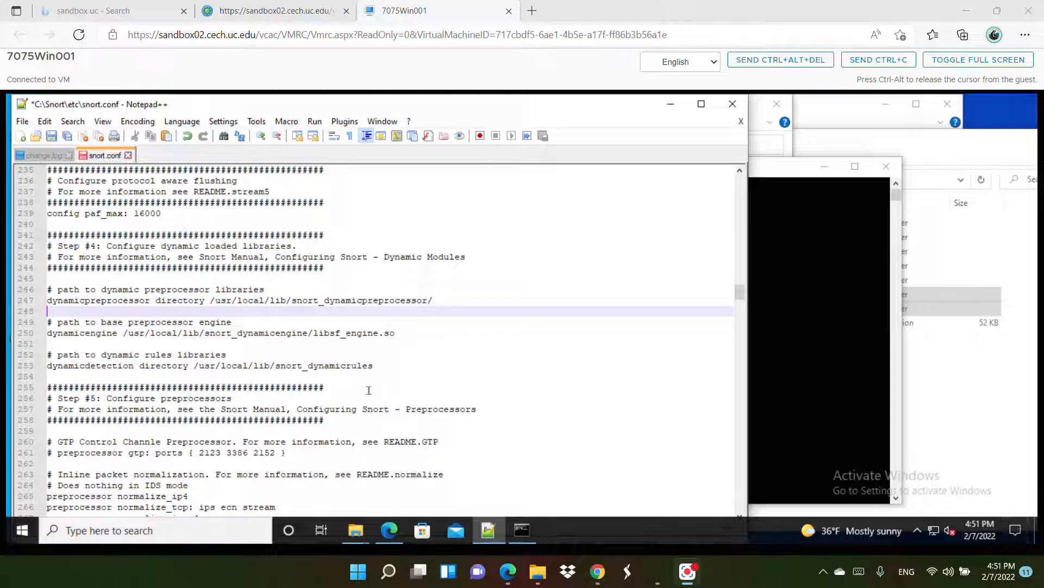
Switch to the Snort folder in File Explorer and open its lib subfolder
{"action": "left_click", "coordinate": [353, 536]}
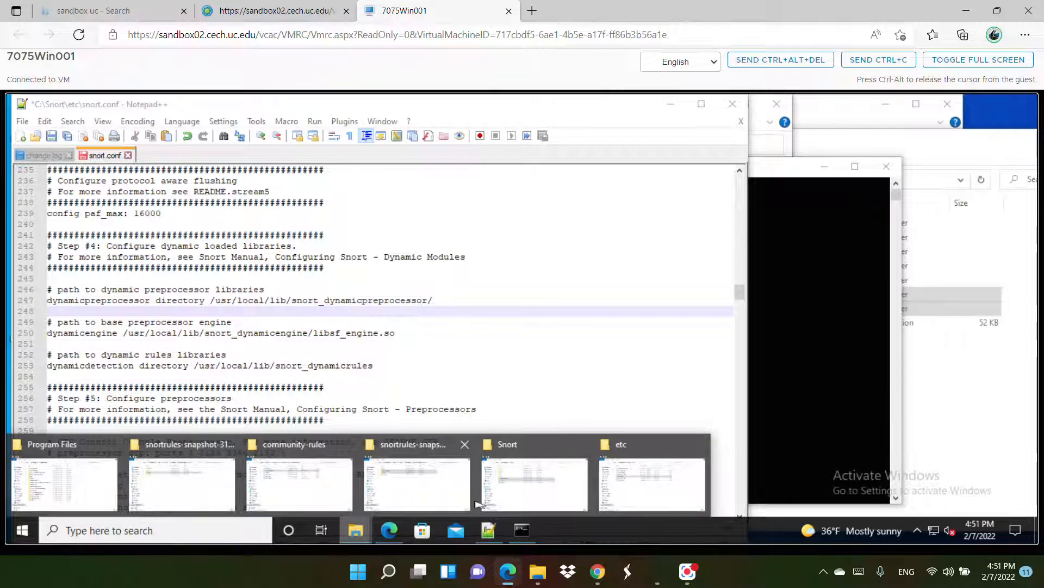
{"action": "left_click", "coordinate": [535, 484]}
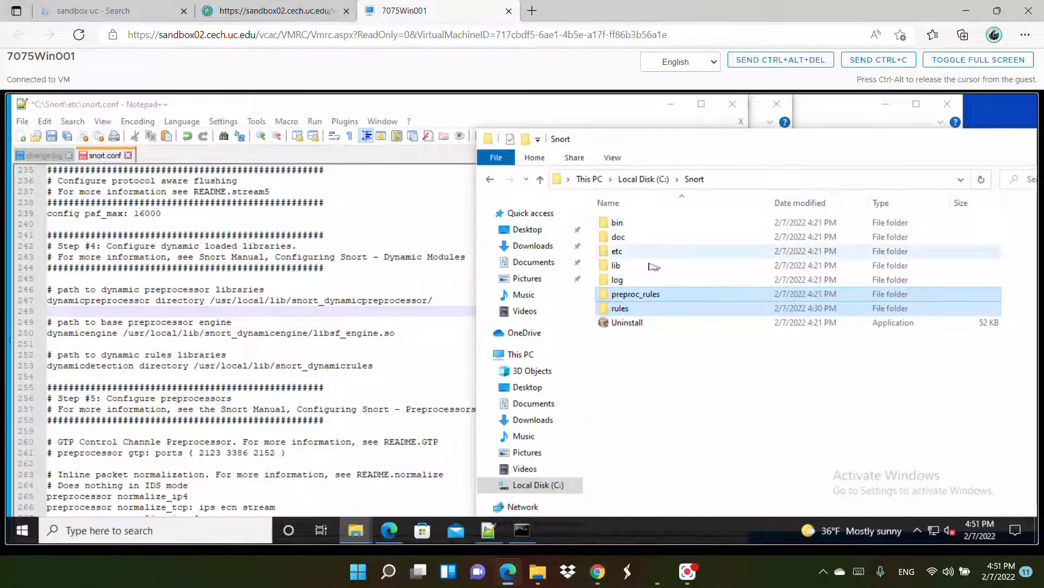
{"action": "double_click", "coordinate": [620, 265]}
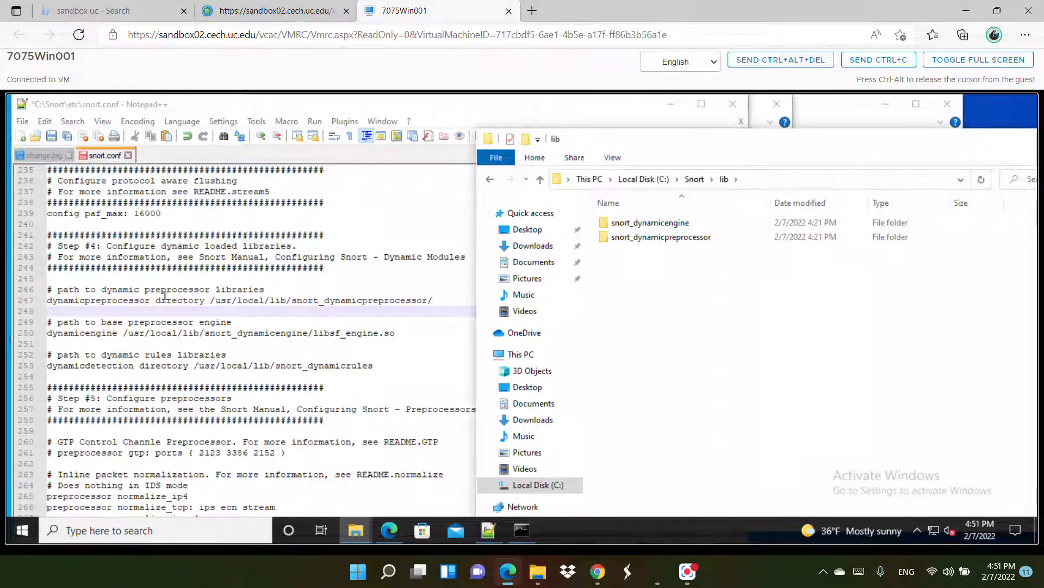
Replace the dynamicpreprocessor directory path with C:\Snort\lib\snort_dynamicpreprocessor, copied from that folder's address in File Explorer
{"action": "double_click", "coordinate": [651, 239]}
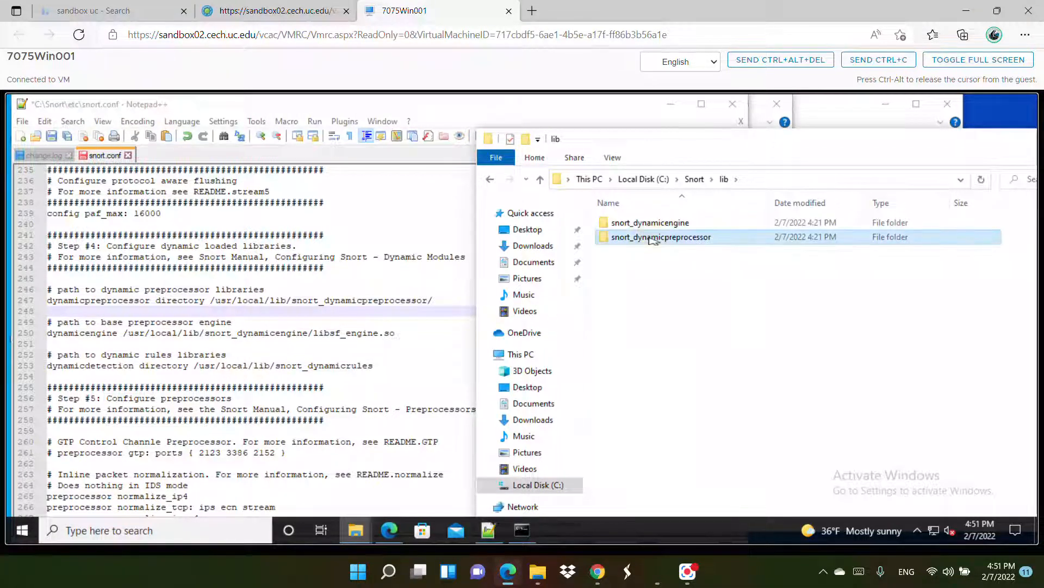
{"action": "left_click", "coordinate": [861, 175]}
{"action": "key", "text": "ctrl+c"}
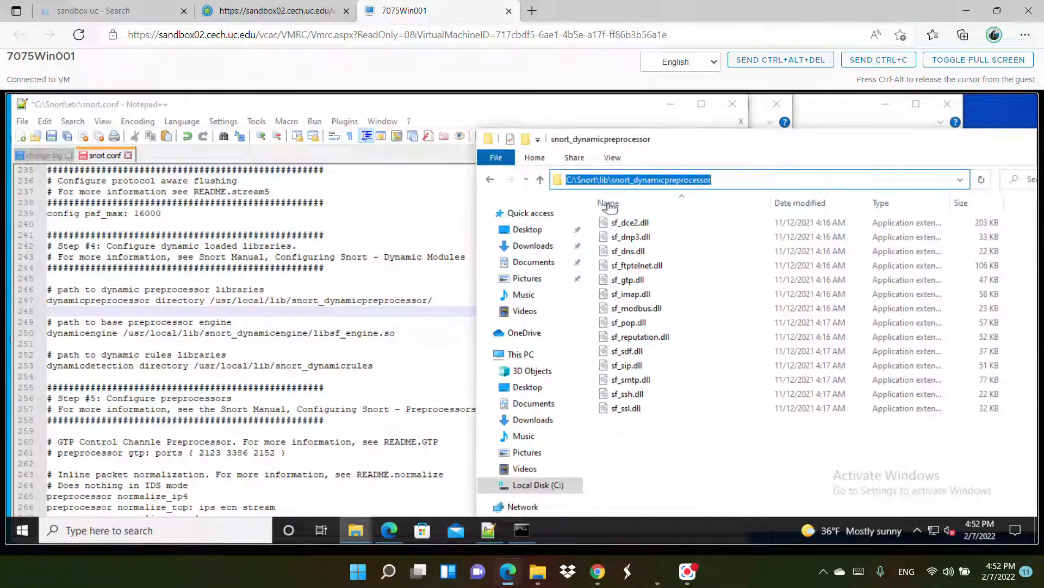
{"action": "left_click", "coordinate": [238, 303]}
{"action": "left_click_drag", "start_coordinate": [210, 300], "coordinate": [435, 299]}
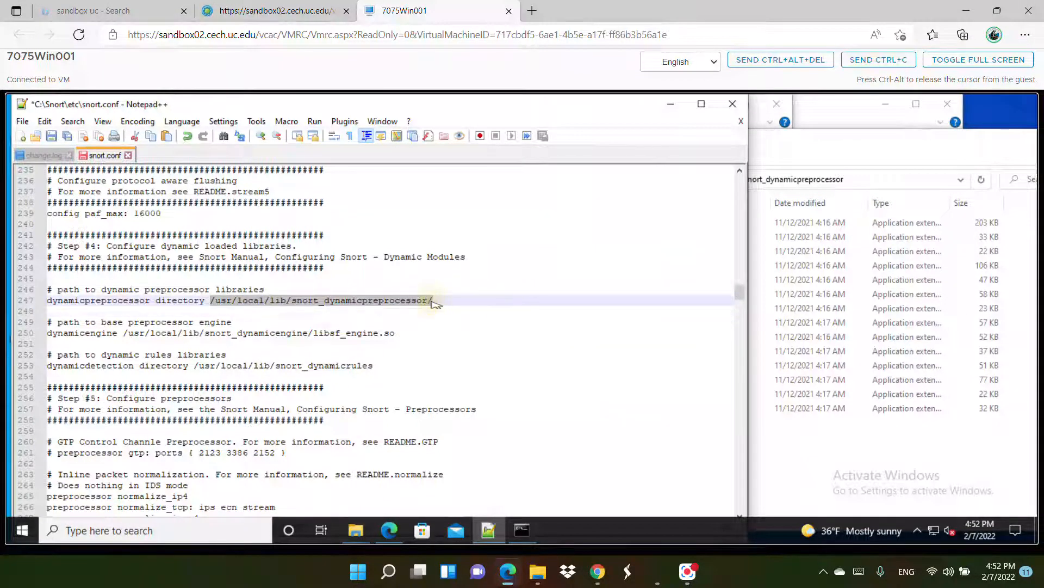
{"action": "key", "text": "ctrl+v"}
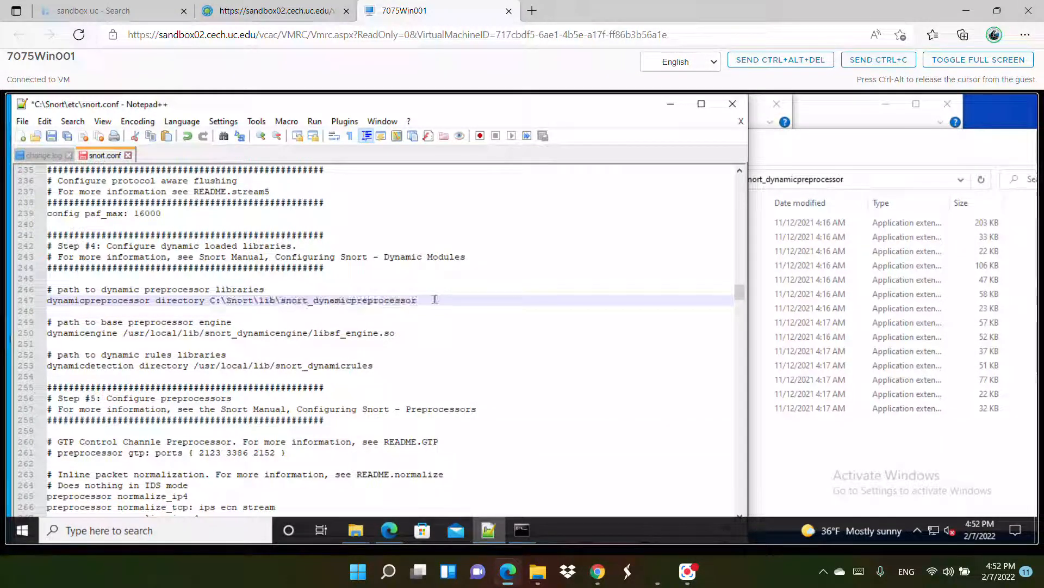
Change the drive letter in the dynamicpreprocessor directory path to lowercase c
{"action": "left_click", "coordinate": [217, 299]}
{"action": "key", "text": "BackSpace"}
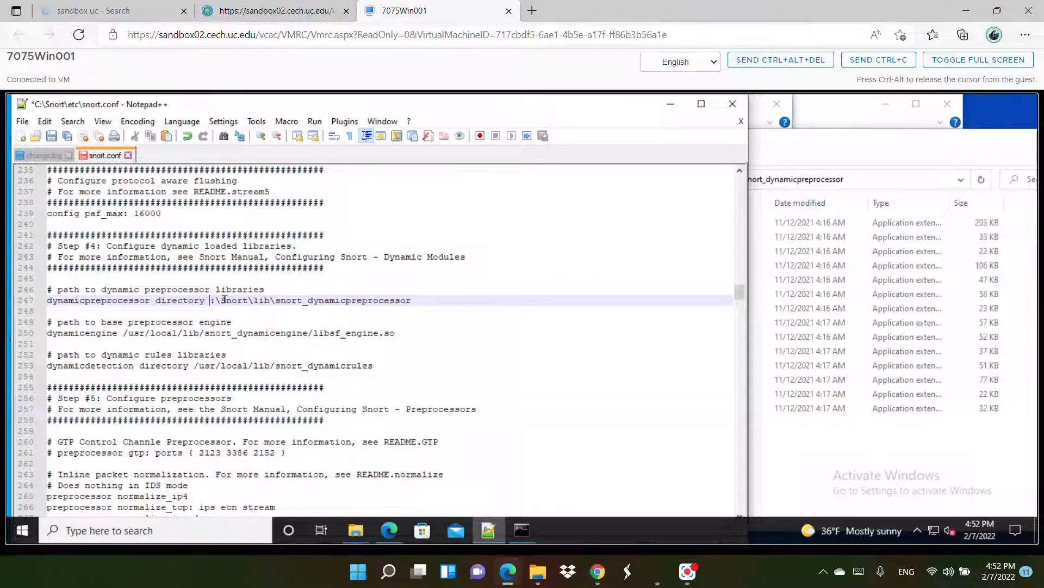
{"action": "type", "text": "c"}
{"action": "left_click", "coordinate": [317, 286]}
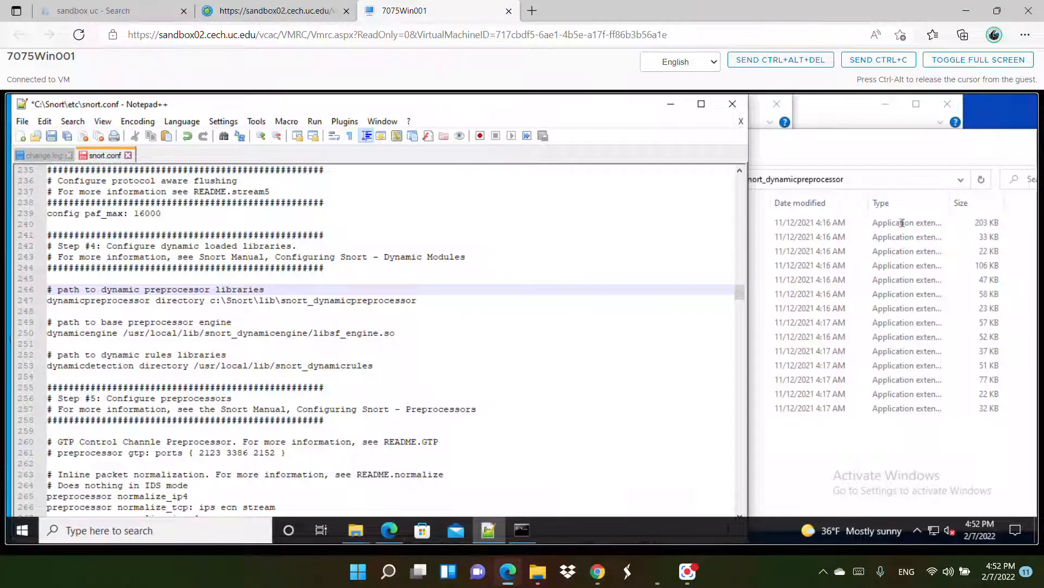
Replace the dynamicengine path with C:\Snort\lib\snort_dynamicengine, copied from that folder's address in File Explorer
{"action": "left_click", "coordinate": [848, 143]}
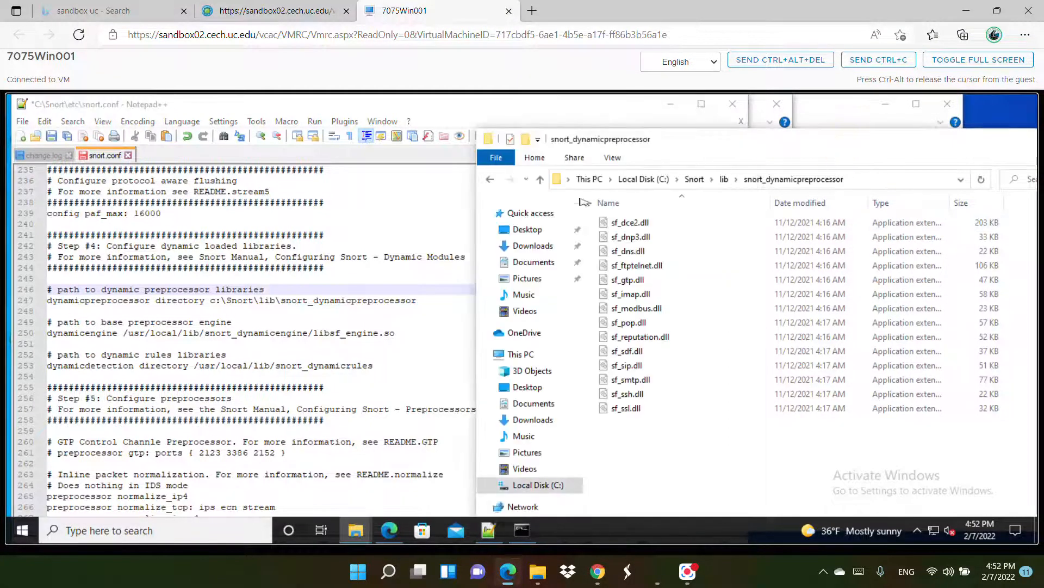
{"action": "left_click", "coordinate": [541, 180]}
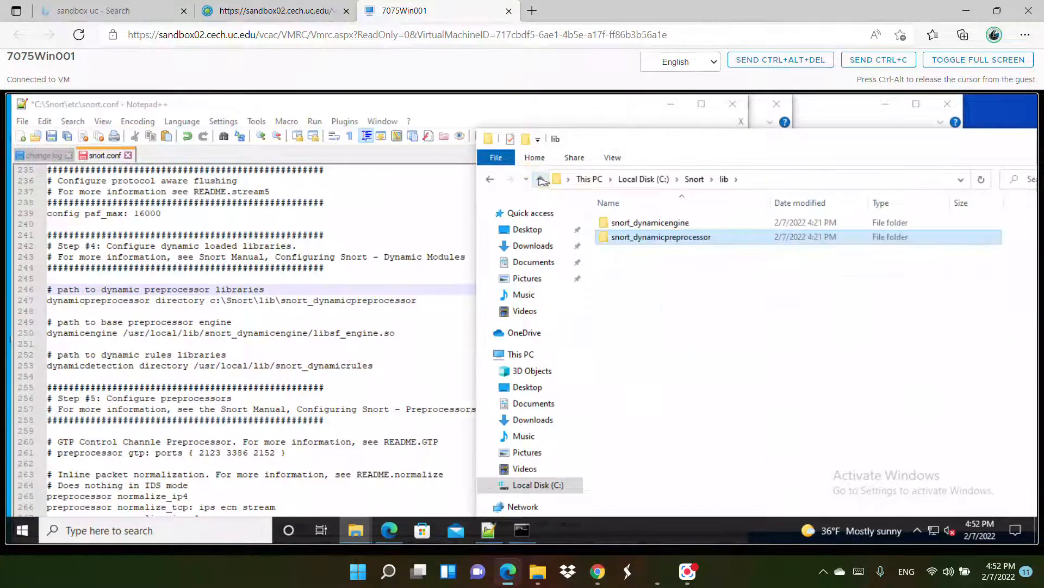
{"action": "left_click", "coordinate": [684, 223]}
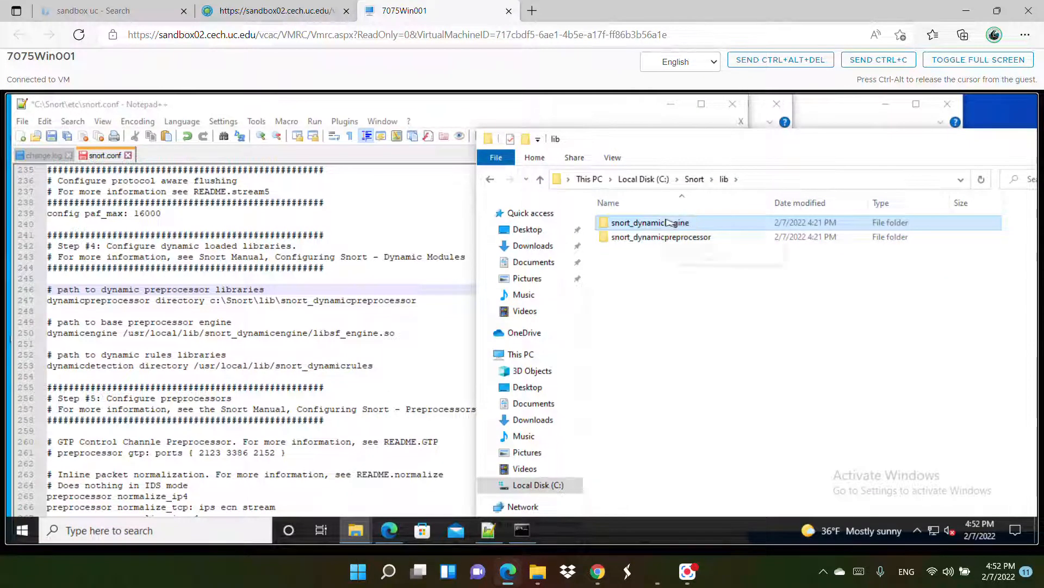
{"action": "double_click", "coordinate": [668, 222]}
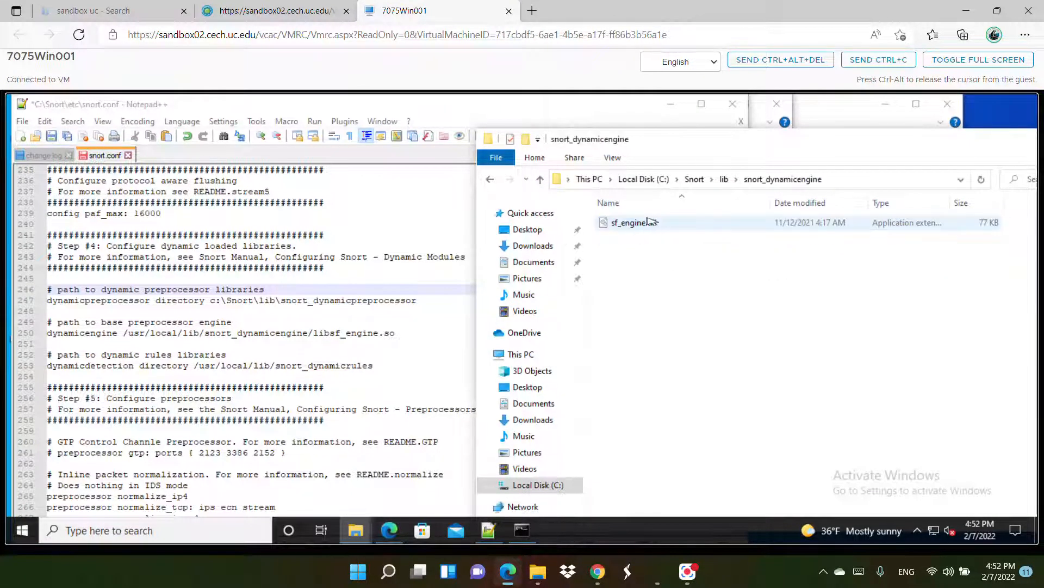
{"action": "left_click", "coordinate": [842, 181]}
{"action": "key", "text": "ctrl+c"}
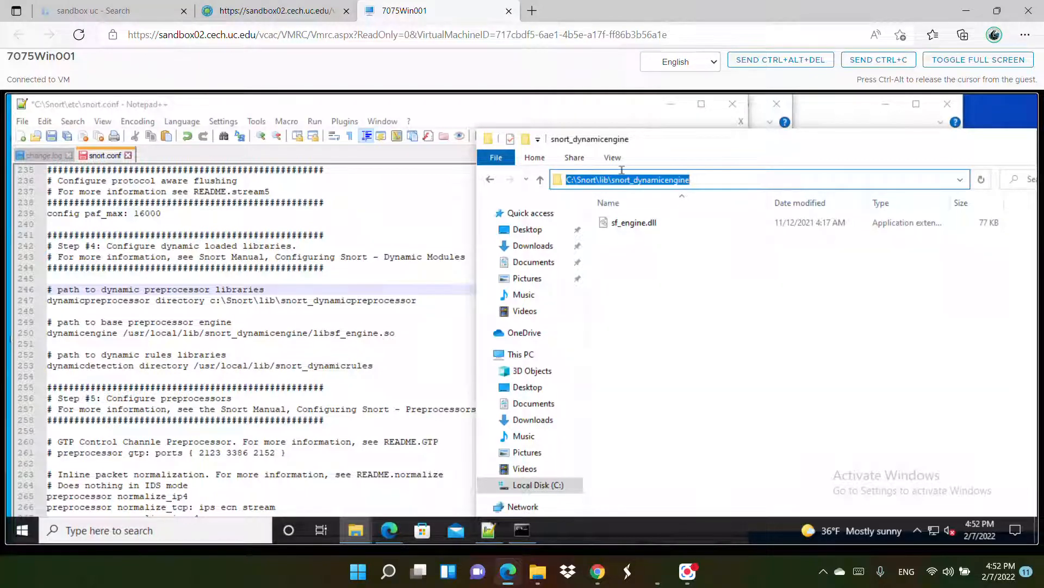
{"action": "left_click", "coordinate": [177, 337]}
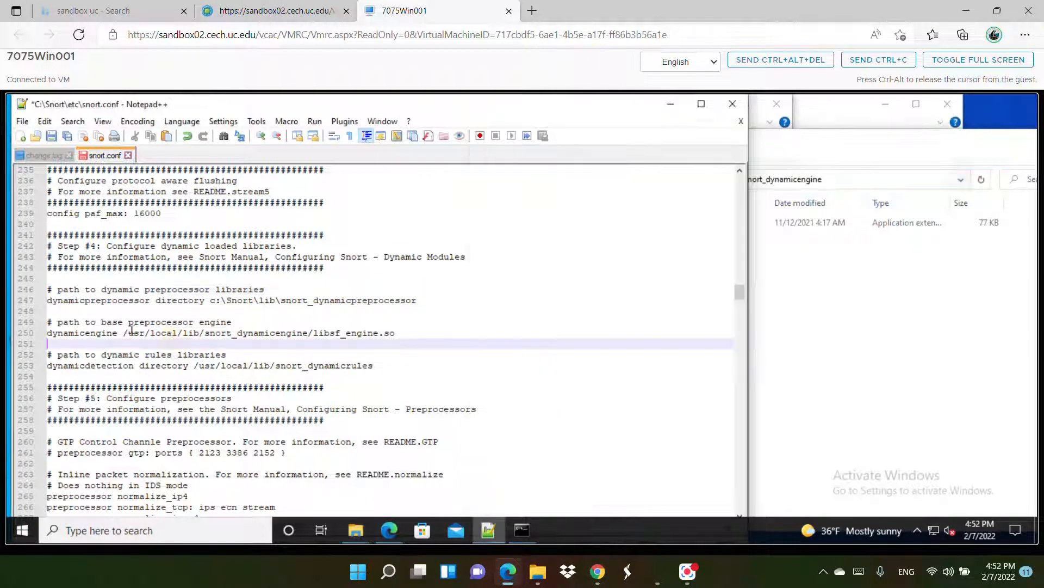
{"action": "left_click_drag", "start_coordinate": [124, 333], "coordinate": [395, 331]}
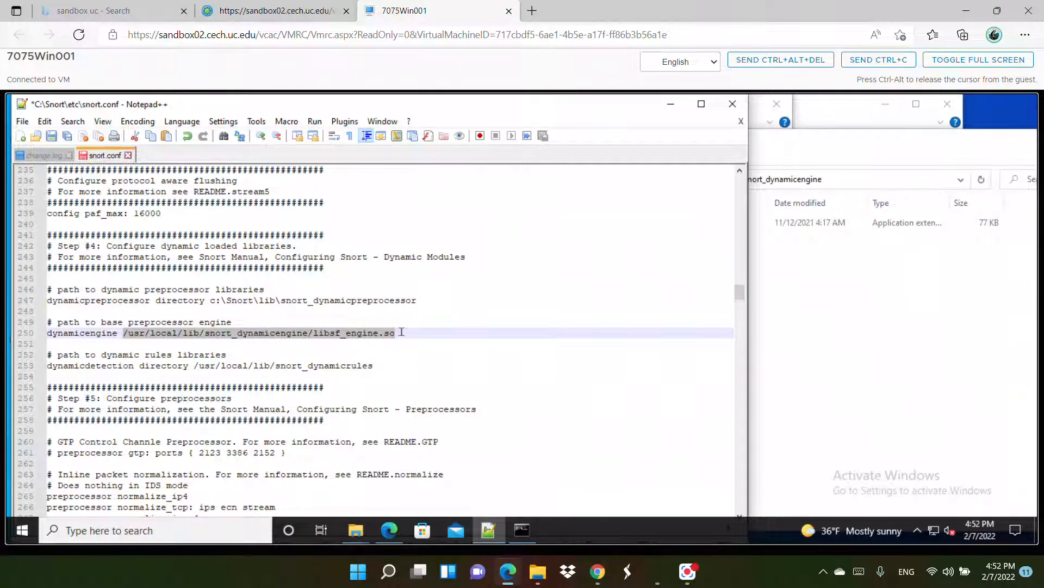
{"action": "key", "text": "ctrl+v"}
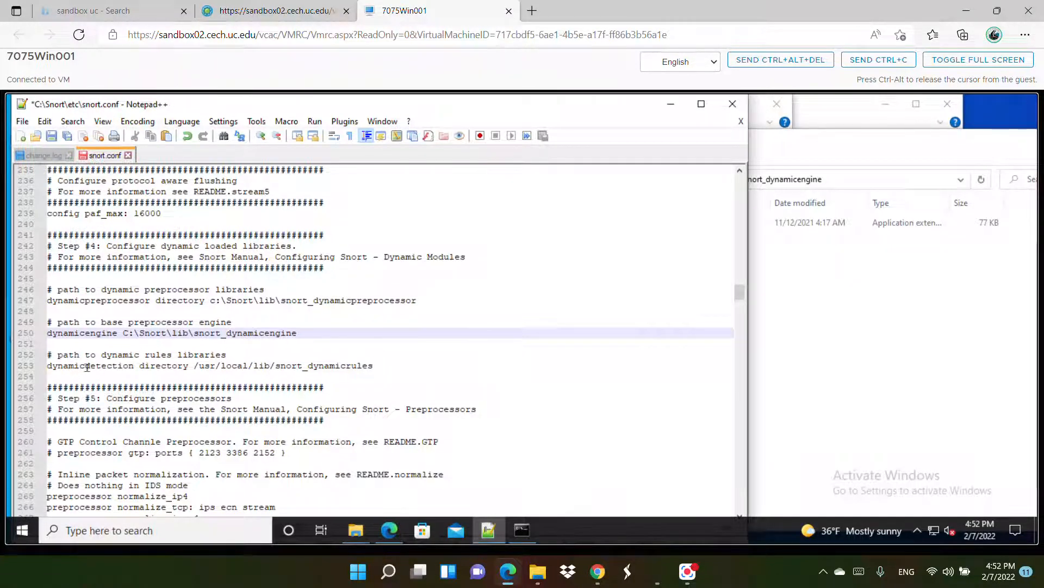
Comment out the dynamicdetection directory line under the dynamic rules libraries with a leading #
{"action": "left_click", "coordinate": [50, 365]}
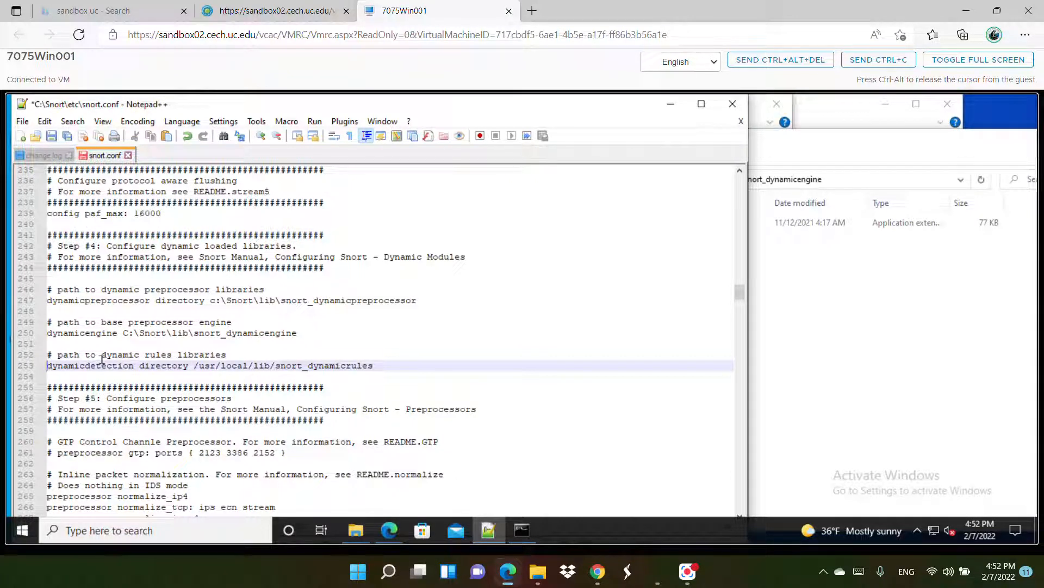
{"action": "type", "text": "#"}
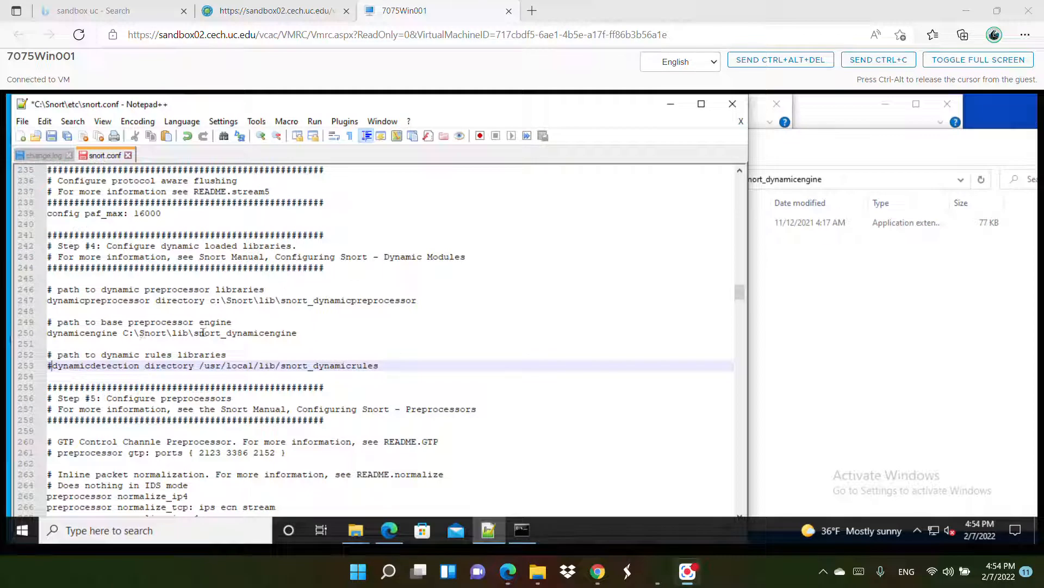
Append \sf_engine.dll to the dynamicengine path, copying the file name from the snort_dynamicengine folder without renaming the file
{"action": "left_click", "coordinate": [295, 332]}
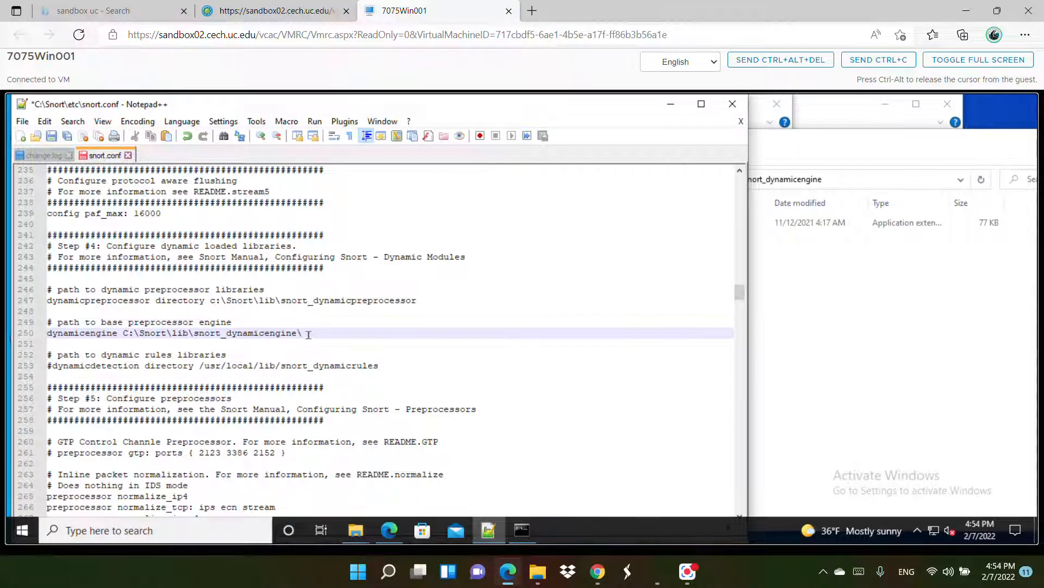
{"action": "left_click", "coordinate": [768, 340]}
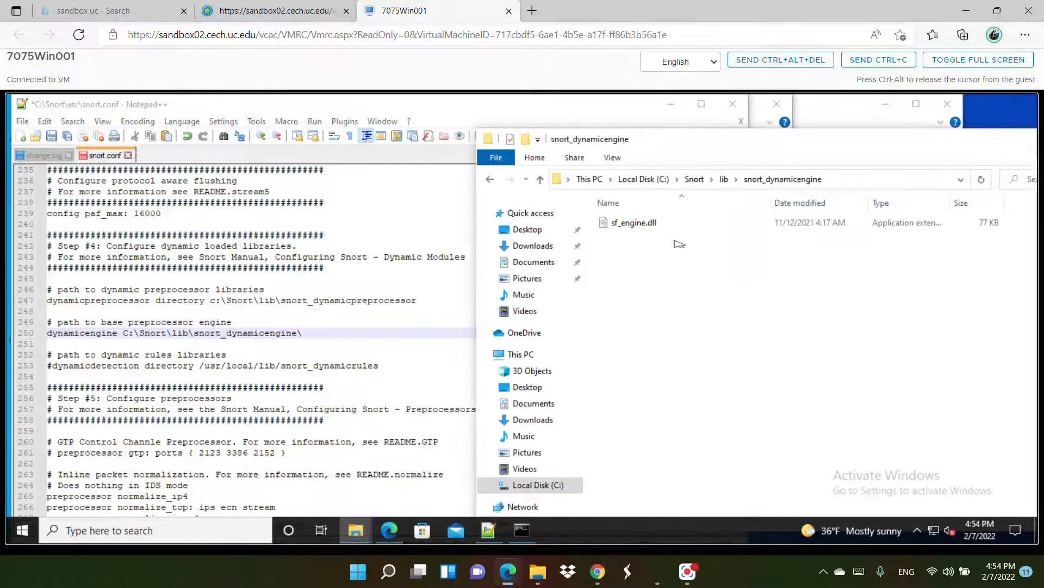
{"action": "left_click", "coordinate": [635, 224]}
{"action": "right_click", "coordinate": [634, 224]}
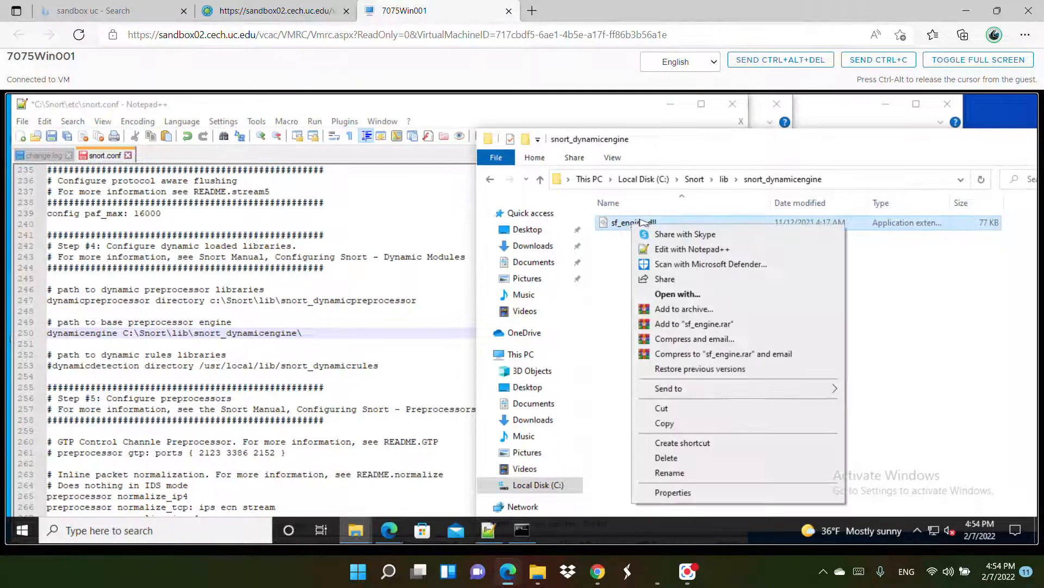
{"action": "left_click", "coordinate": [691, 476]}
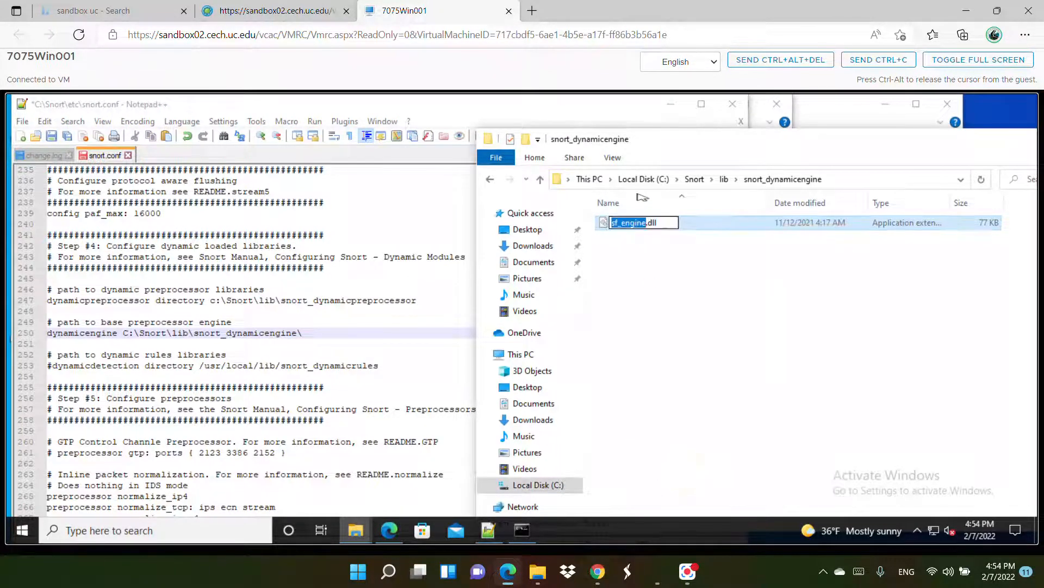
{"action": "left_click", "coordinate": [662, 222]}
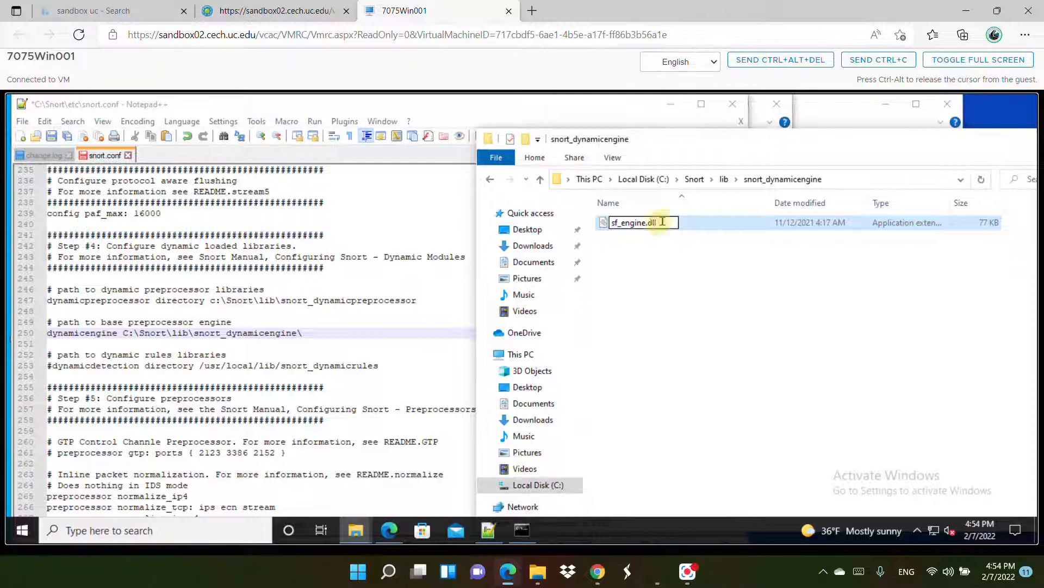
{"action": "key", "text": "ctrl+a"}
{"action": "key", "text": "ctrl+c"}
{"action": "left_click", "coordinate": [633, 313]}
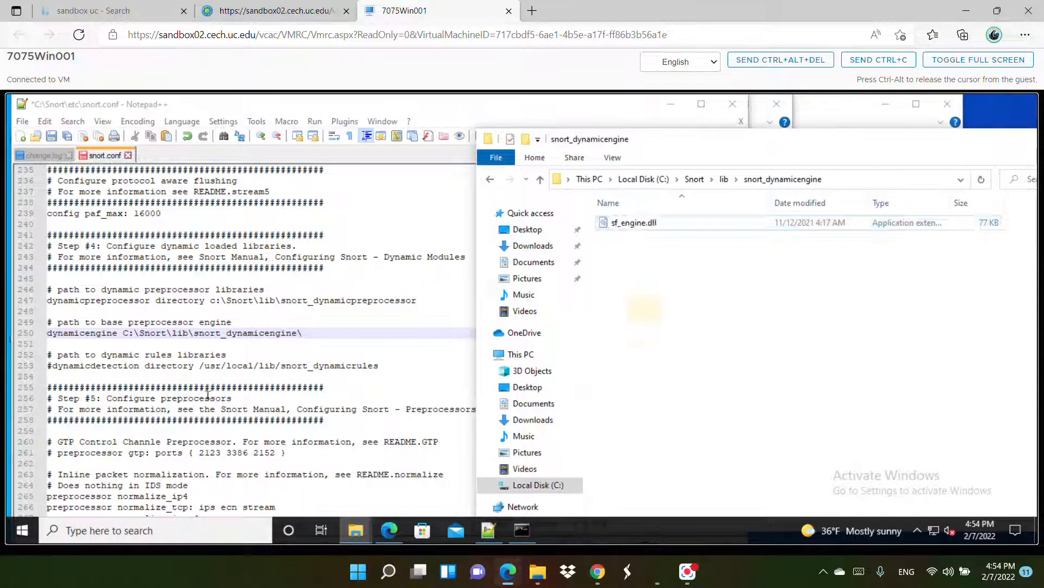
{"action": "left_click", "coordinate": [311, 331]}
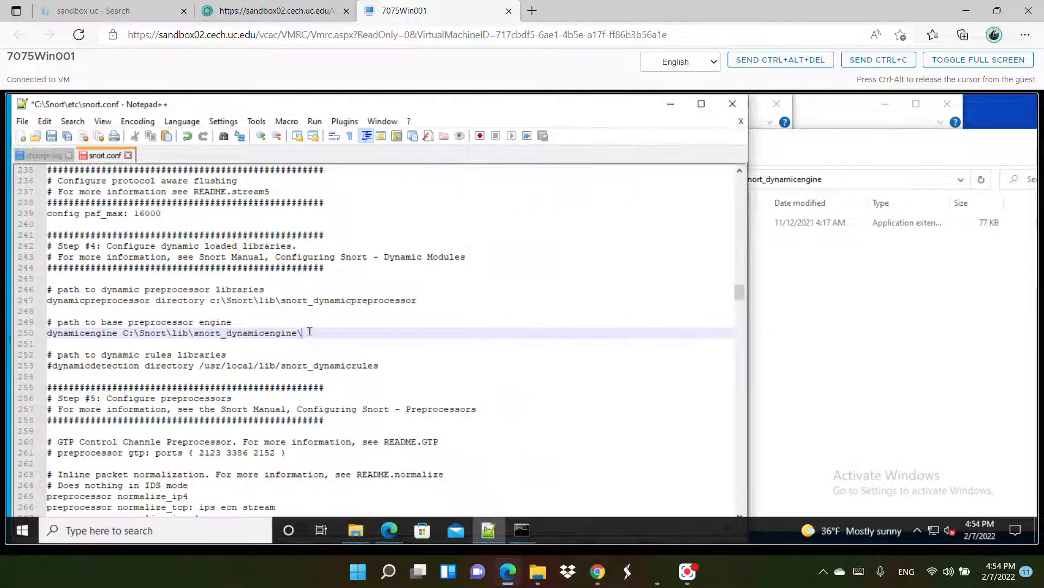
{"action": "key", "text": "ctrl+v"}
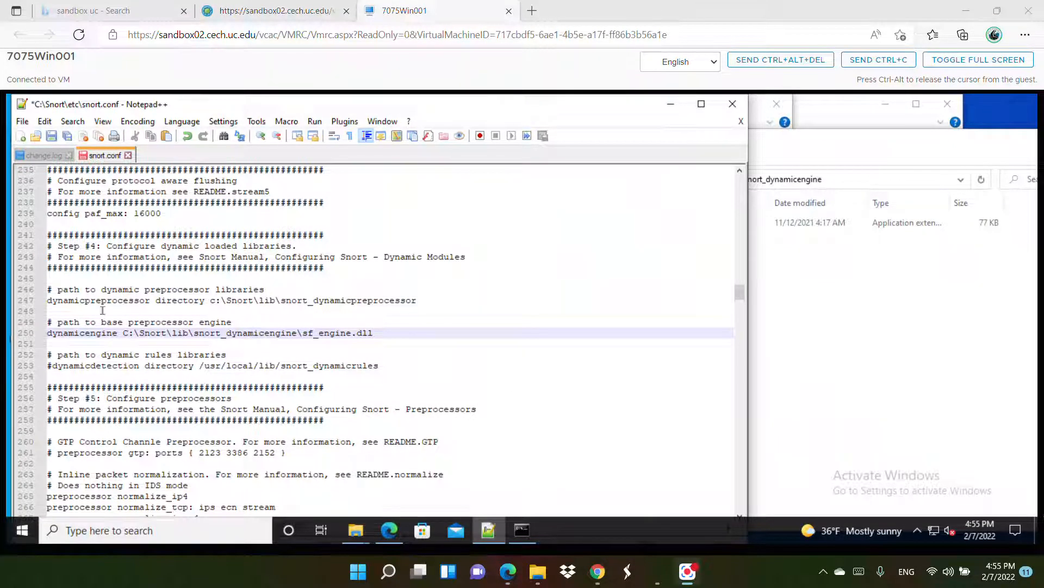
Comment out the preprocessor bo line under Back Orifice detection in Step #5 with a leading #
{"action": "scroll", "coordinate": [102, 310], "scroll_direction": "up", "scroll_amount": 4}
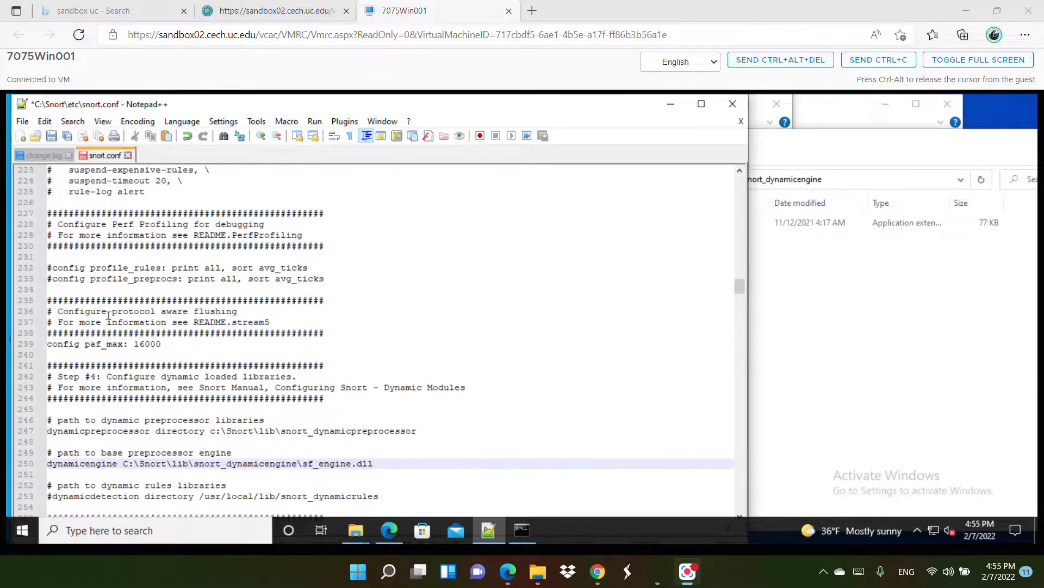
{"action": "scroll", "coordinate": [109, 315], "scroll_direction": "down", "scroll_amount": 7}
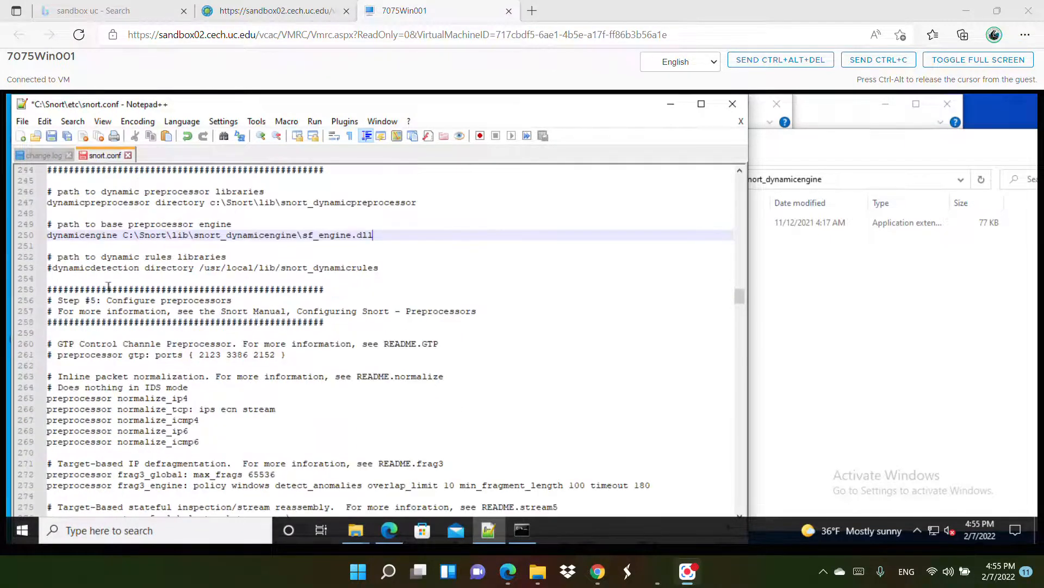
{"action": "scroll", "coordinate": [138, 310], "scroll_direction": "down", "scroll_amount": 5}
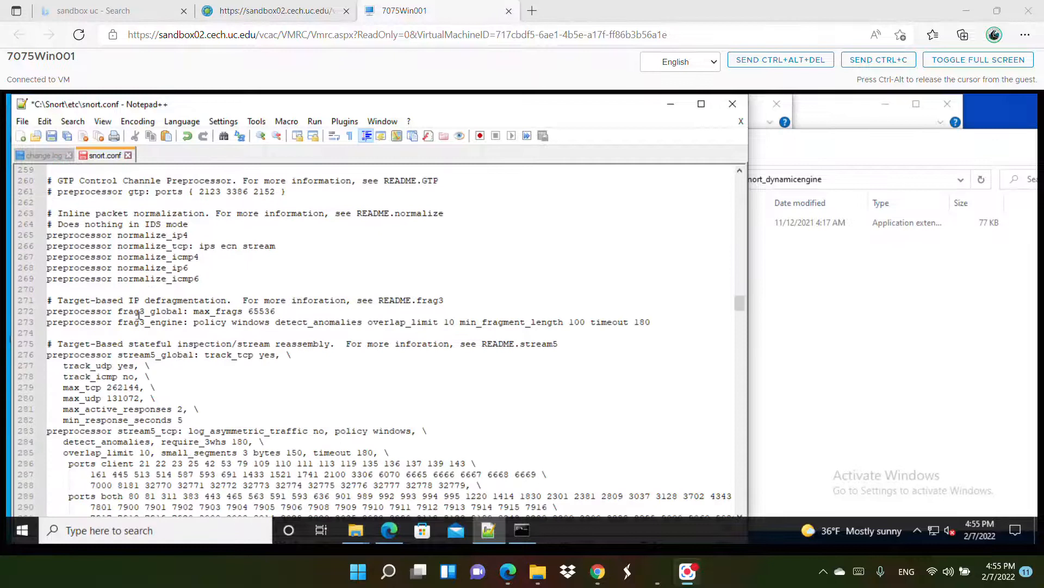
{"action": "scroll", "coordinate": [131, 365], "scroll_direction": "down", "scroll_amount": 5}
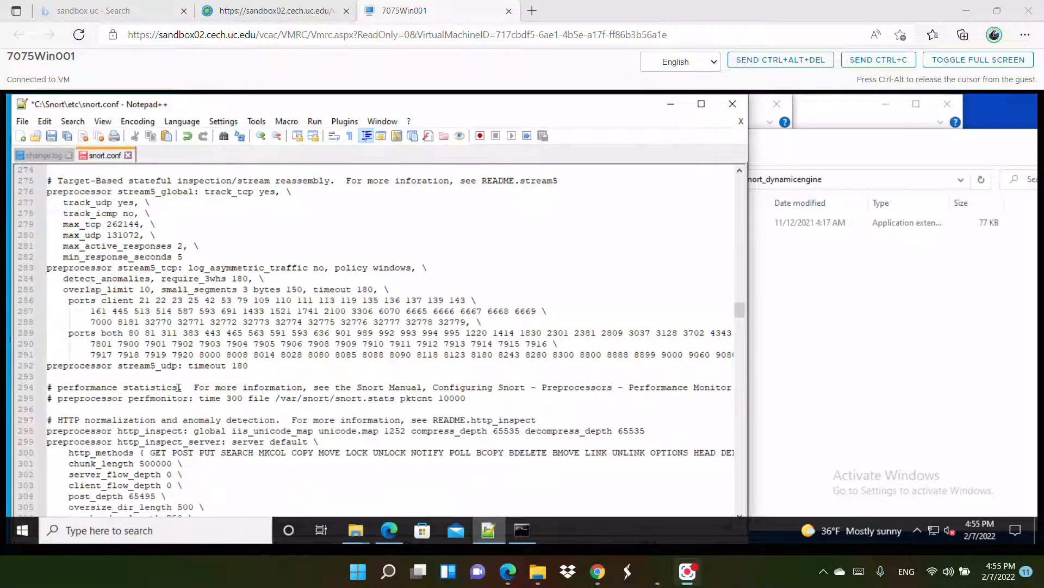
{"action": "scroll", "coordinate": [179, 388], "scroll_direction": "down", "scroll_amount": 3}
{"action": "scroll", "coordinate": [175, 415], "scroll_direction": "down", "scroll_amount": 2}
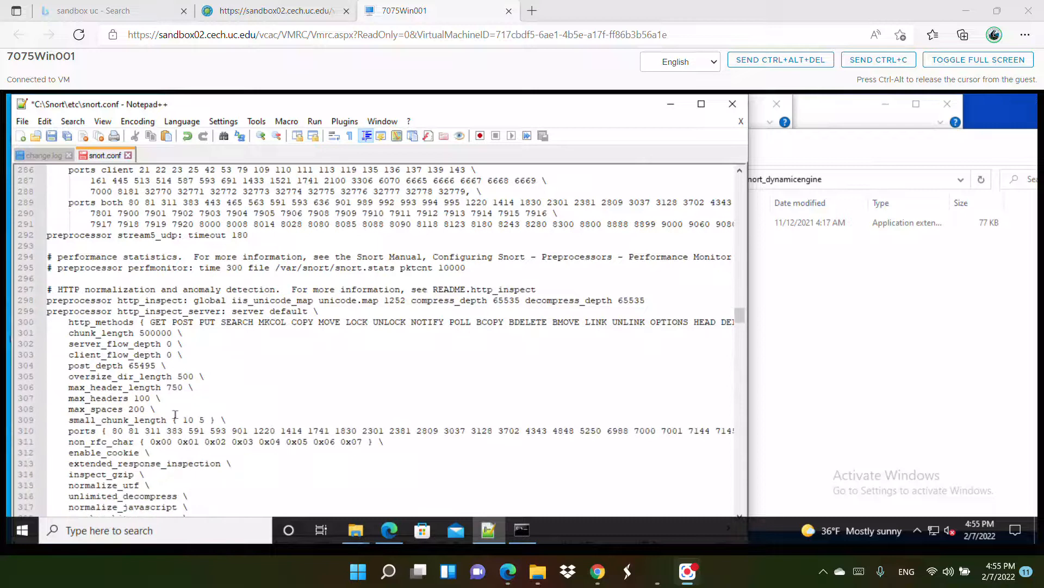
{"action": "scroll", "coordinate": [135, 379], "scroll_direction": "down", "scroll_amount": 4}
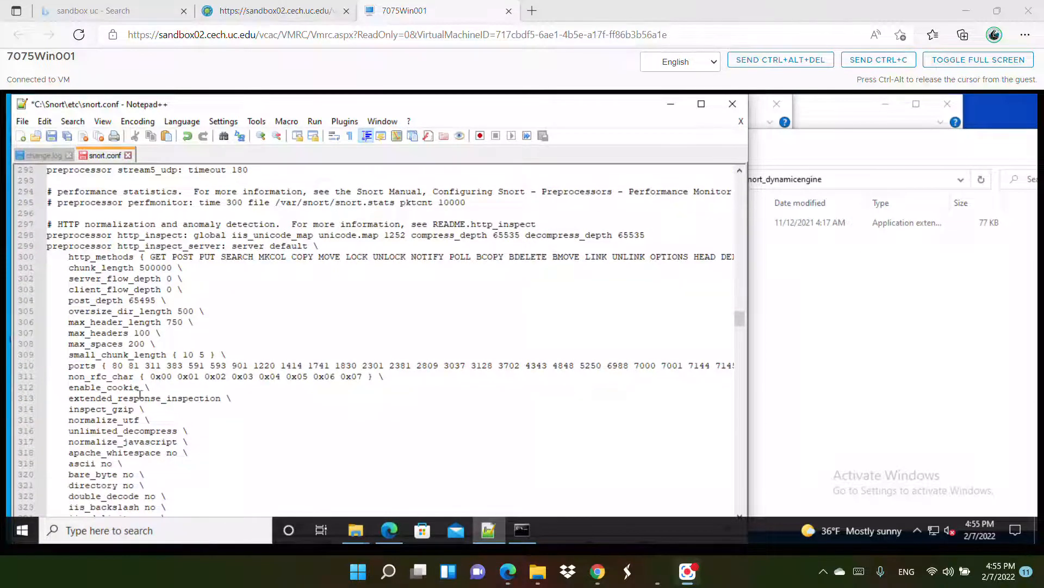
{"action": "scroll", "coordinate": [141, 398], "scroll_direction": "down", "scroll_amount": 3}
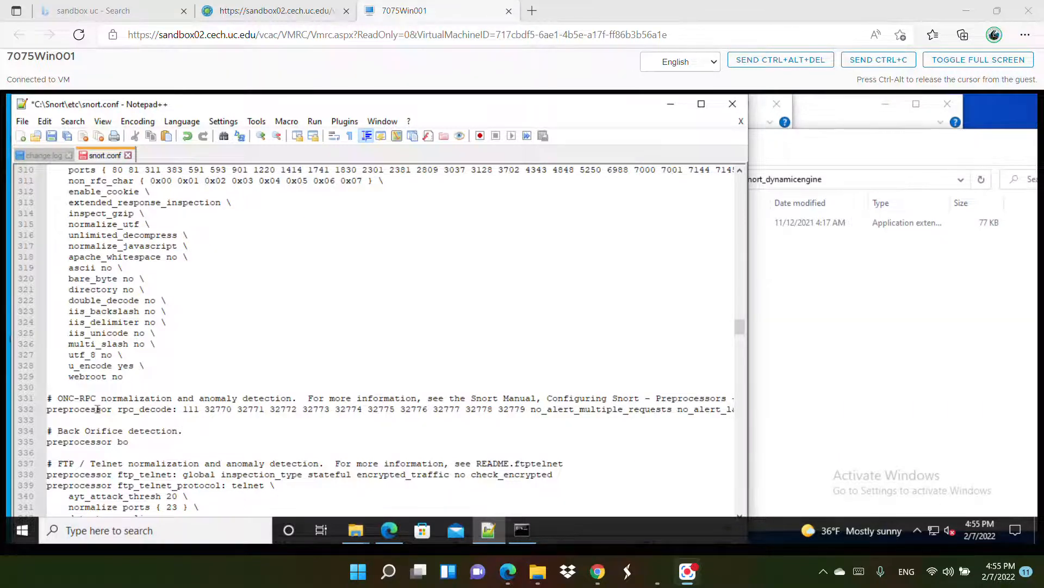
{"action": "scroll", "coordinate": [97, 409], "scroll_direction": "down", "scroll_amount": 1}
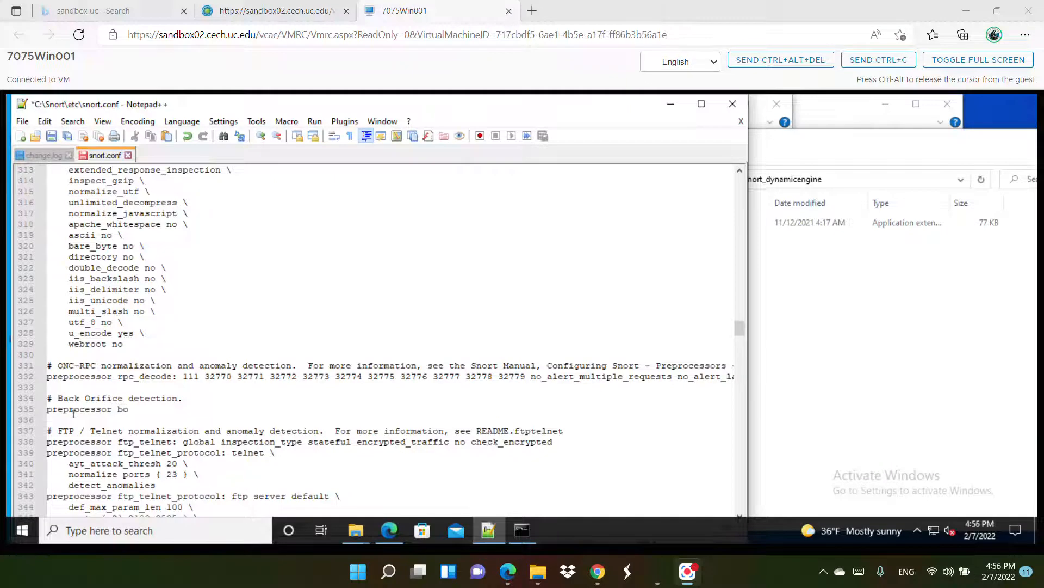
{"action": "left_click", "coordinate": [50, 411]}
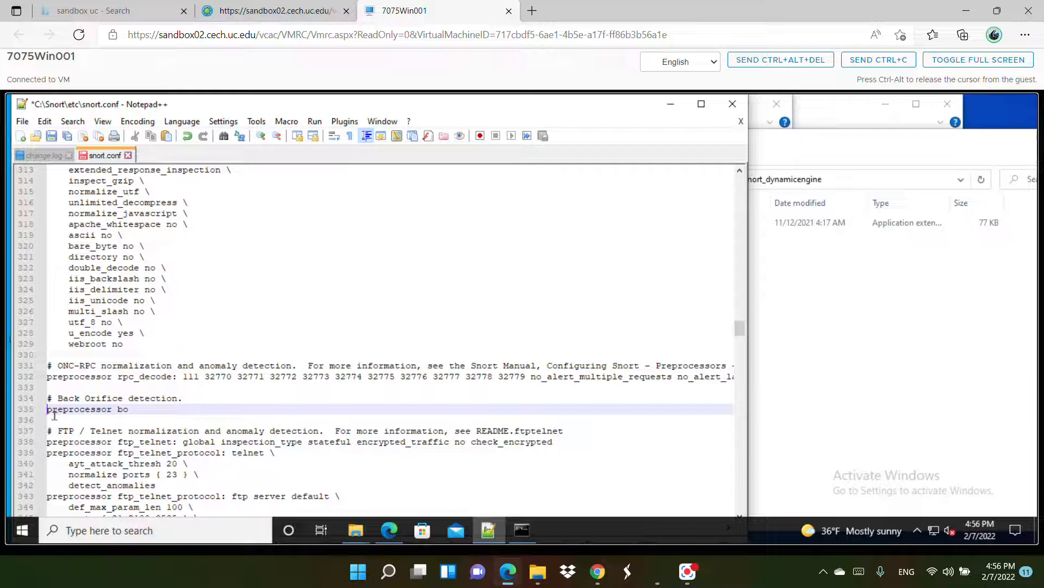
{"action": "left_click", "coordinate": [55, 411]}
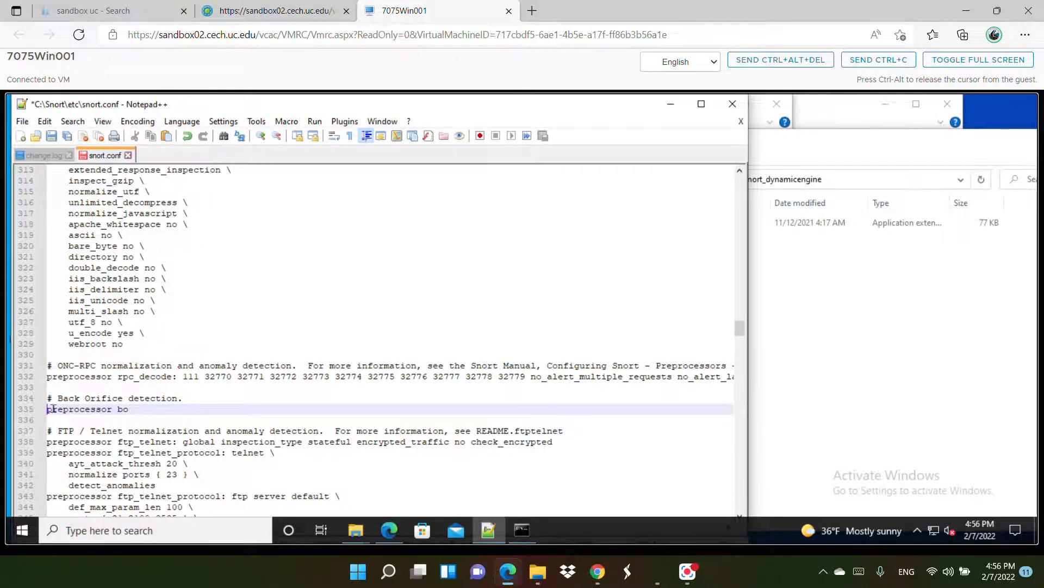
{"action": "type", "text": "#"}
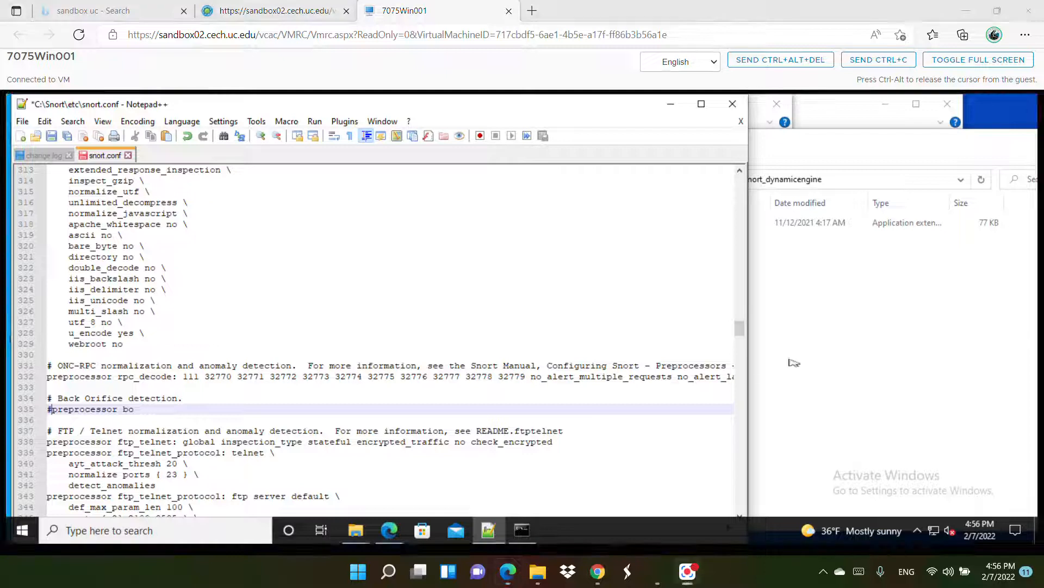
Uncomment the preprocessor sfportscan line under Portscan detection by removing its leading # and space
{"action": "scroll", "coordinate": [89, 411], "scroll_direction": "down", "scroll_amount": 2}
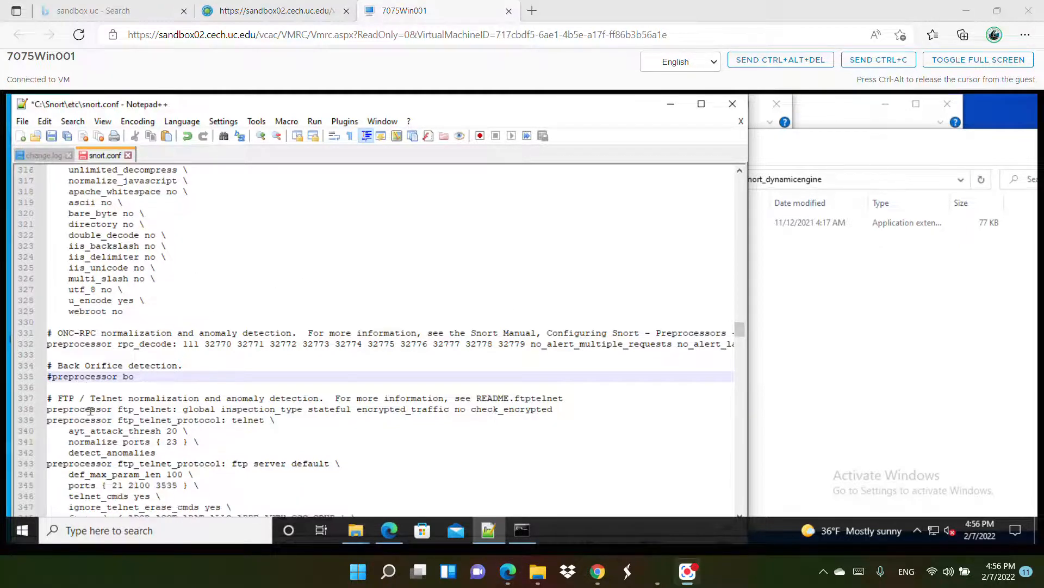
{"action": "scroll", "coordinate": [100, 396], "scroll_direction": "down", "scroll_amount": 9}
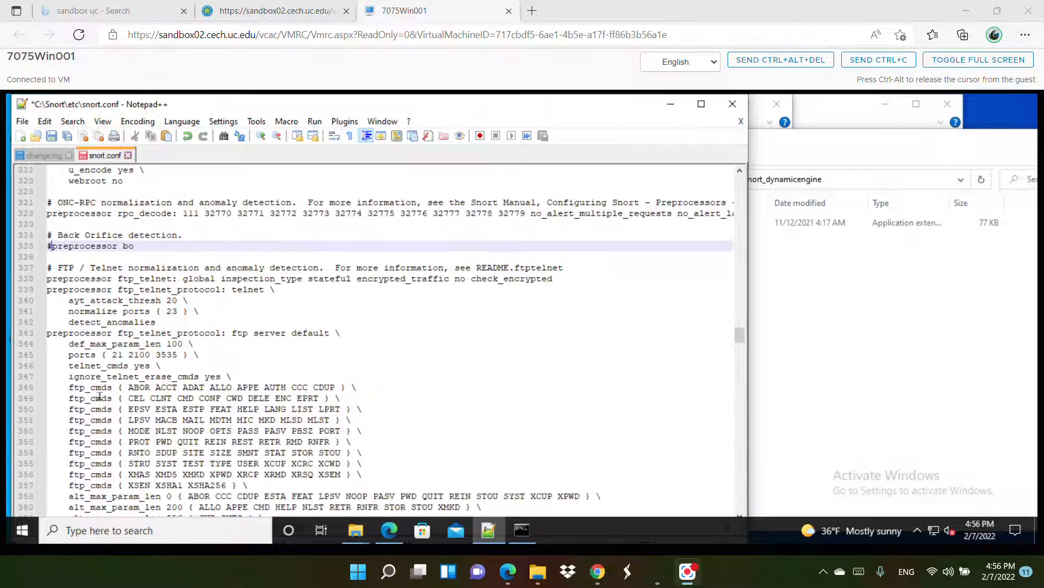
{"action": "scroll", "coordinate": [100, 397], "scroll_direction": "down", "scroll_amount": 3}
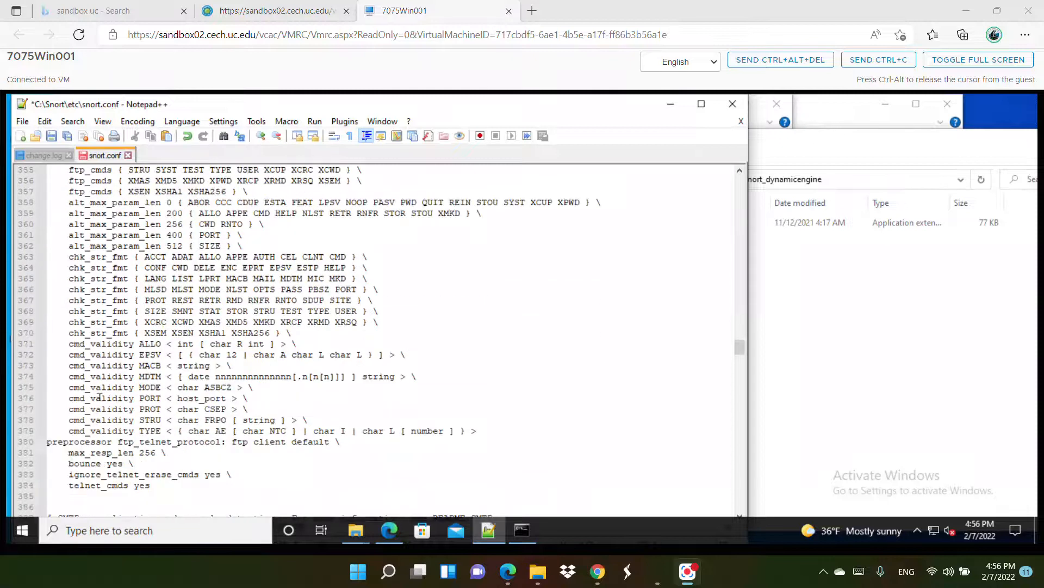
{"action": "scroll", "coordinate": [99, 397], "scroll_direction": "down", "scroll_amount": 4}
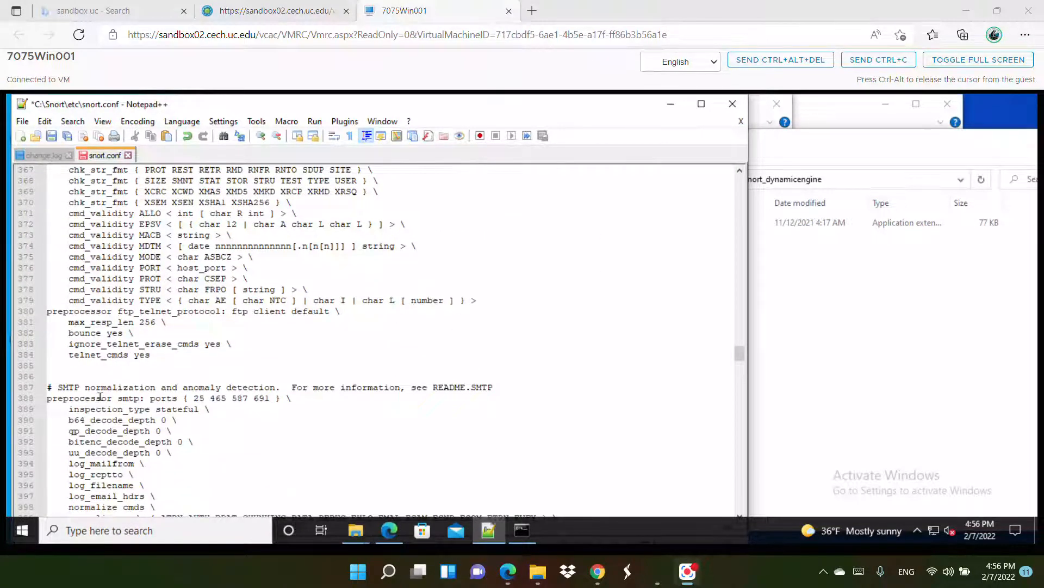
{"action": "scroll", "coordinate": [100, 397], "scroll_direction": "down", "scroll_amount": 2}
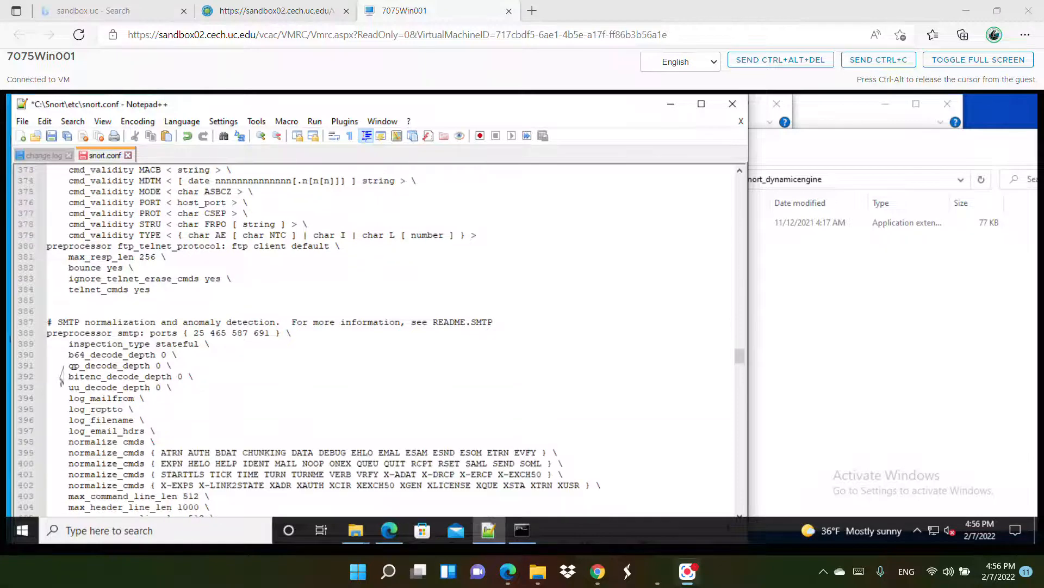
{"action": "scroll", "coordinate": [138, 360], "scroll_direction": "down", "scroll_amount": 3}
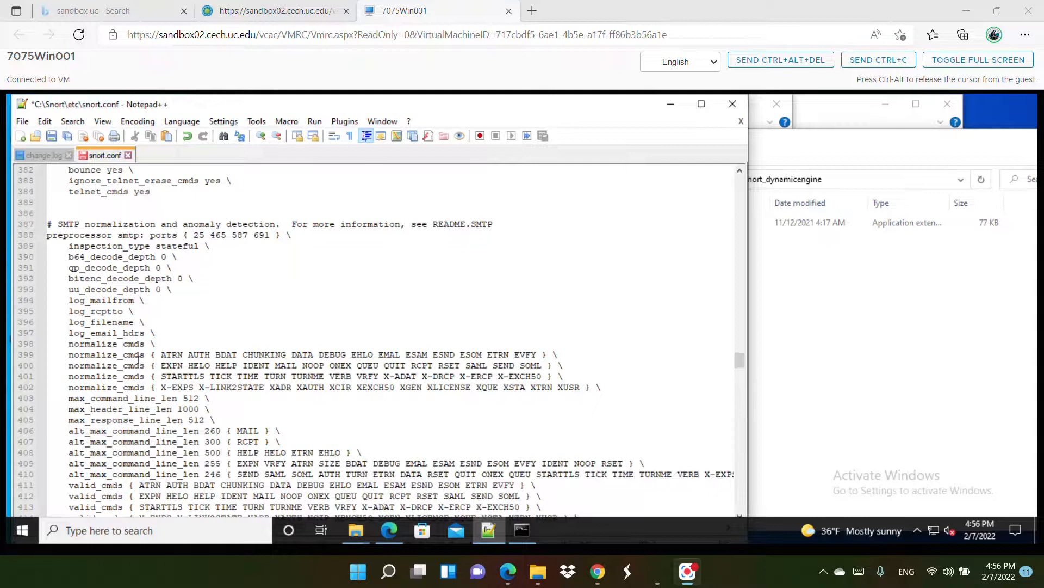
{"action": "scroll", "coordinate": [138, 361], "scroll_direction": "down", "scroll_amount": 1}
{"action": "scroll", "coordinate": [138, 360], "scroll_direction": "down", "scroll_amount": 2}
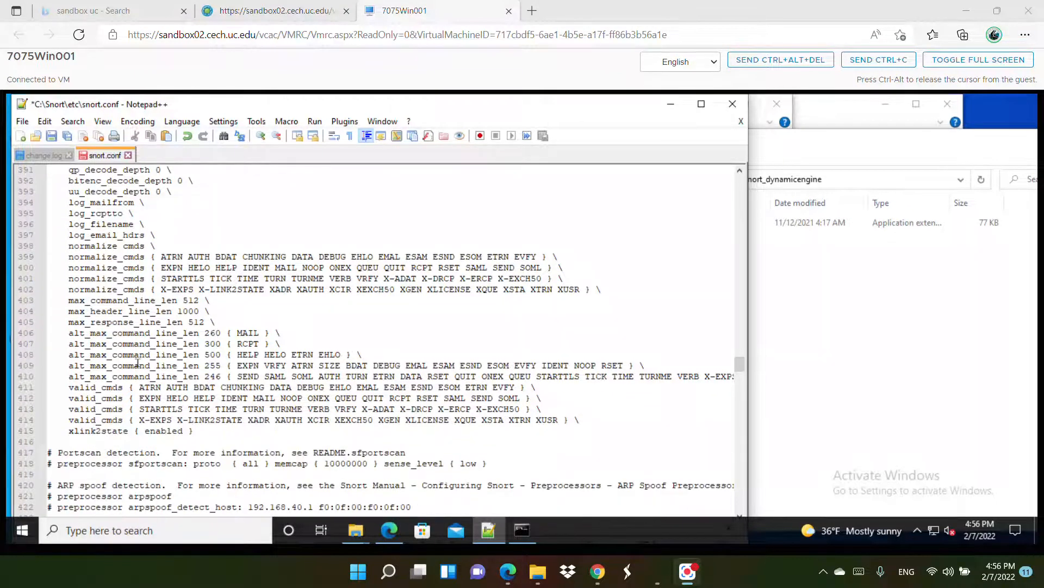
{"action": "scroll", "coordinate": [138, 363], "scroll_direction": "down", "scroll_amount": 5}
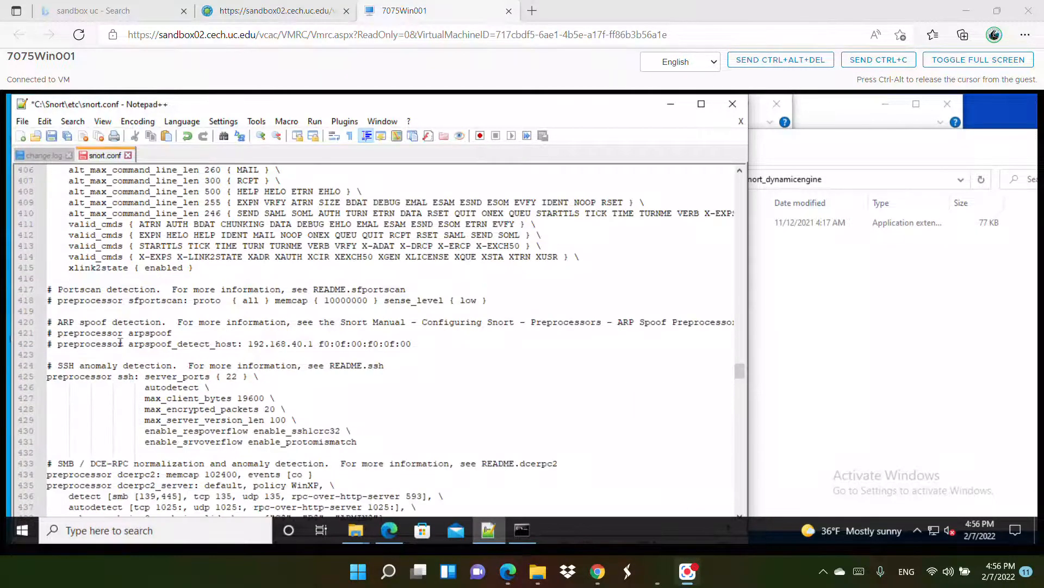
{"action": "triple_click", "coordinate": [87, 289]}
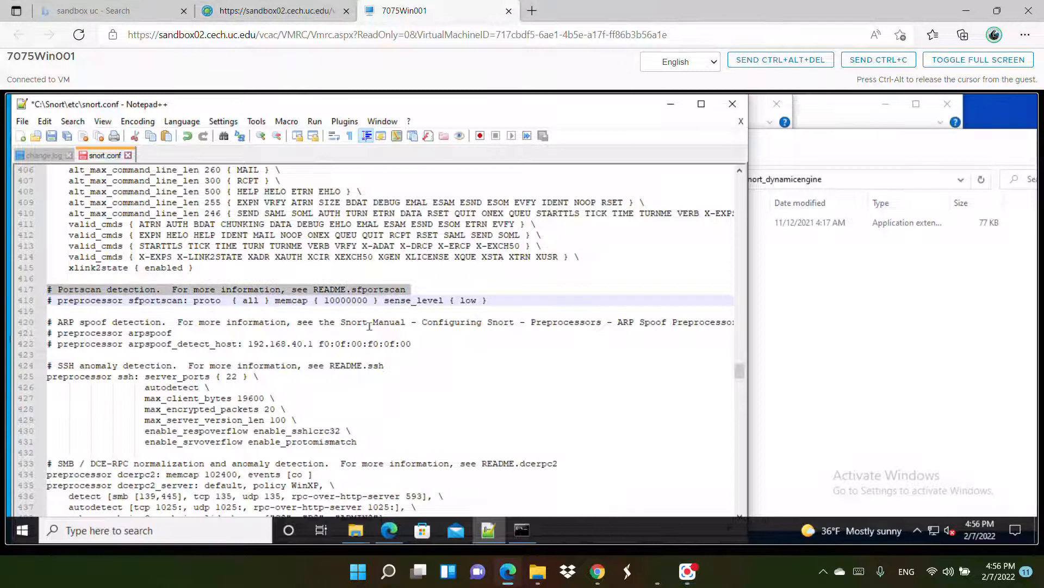
{"action": "left_click", "coordinate": [52, 301]}
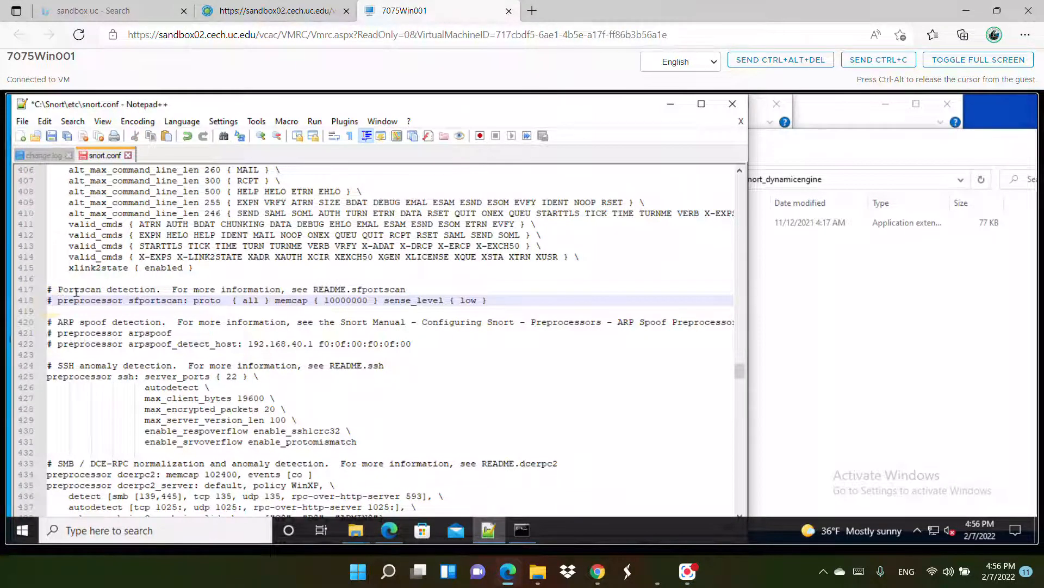
{"action": "key", "text": "Delete"}
{"action": "key", "text": "BackSpace"}
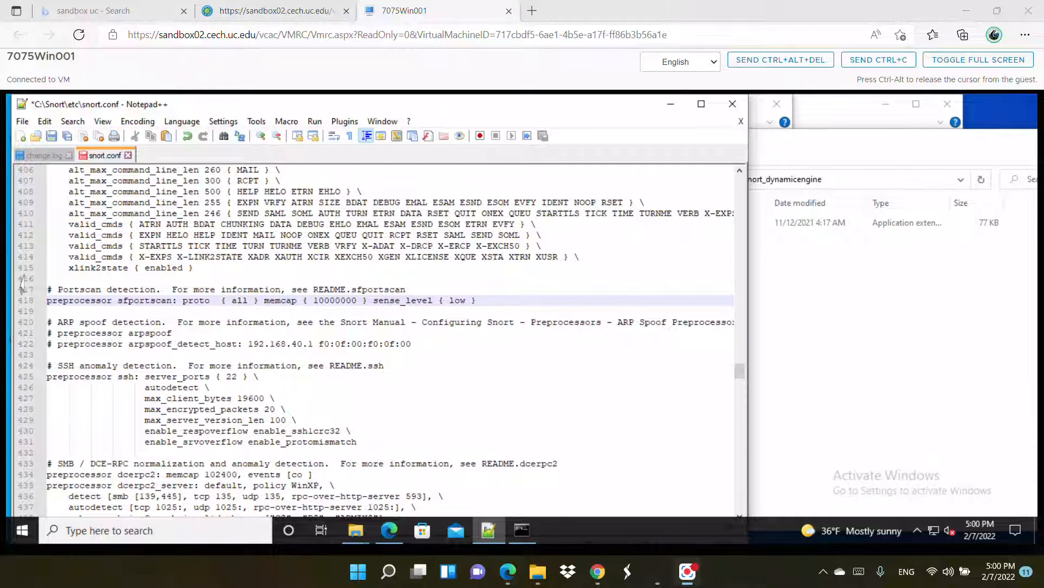
Review the preprocessor sections after Portscan detection and highlight the whitelist and blacklist lines of the Reputation preprocessor
{"action": "scroll", "coordinate": [152, 354], "scroll_direction": "up", "scroll_amount": 2}
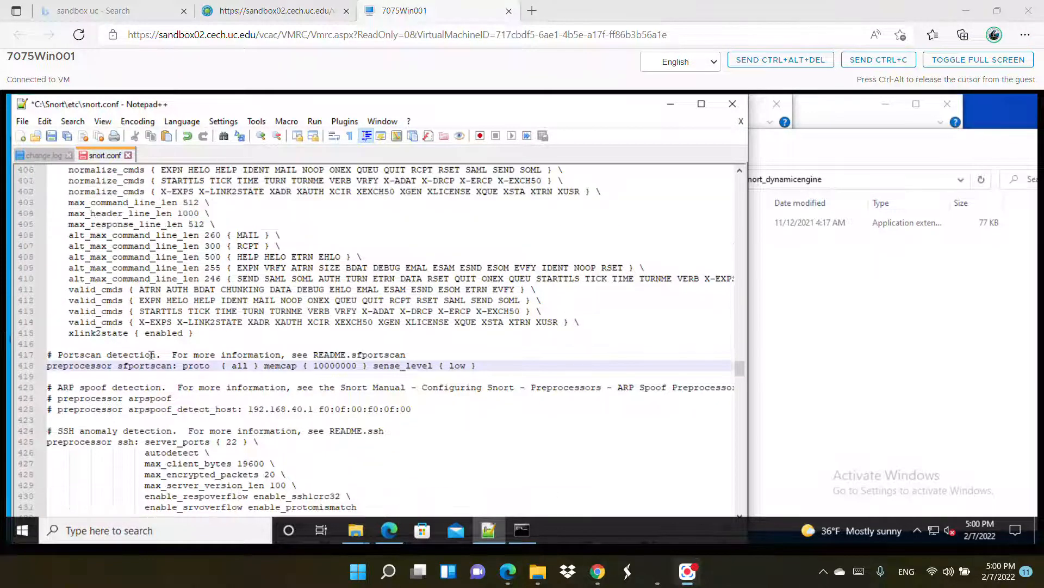
{"action": "scroll", "coordinate": [150, 352], "scroll_direction": "up", "scroll_amount": 1}
{"action": "scroll", "coordinate": [143, 352], "scroll_direction": "down", "scroll_amount": 2}
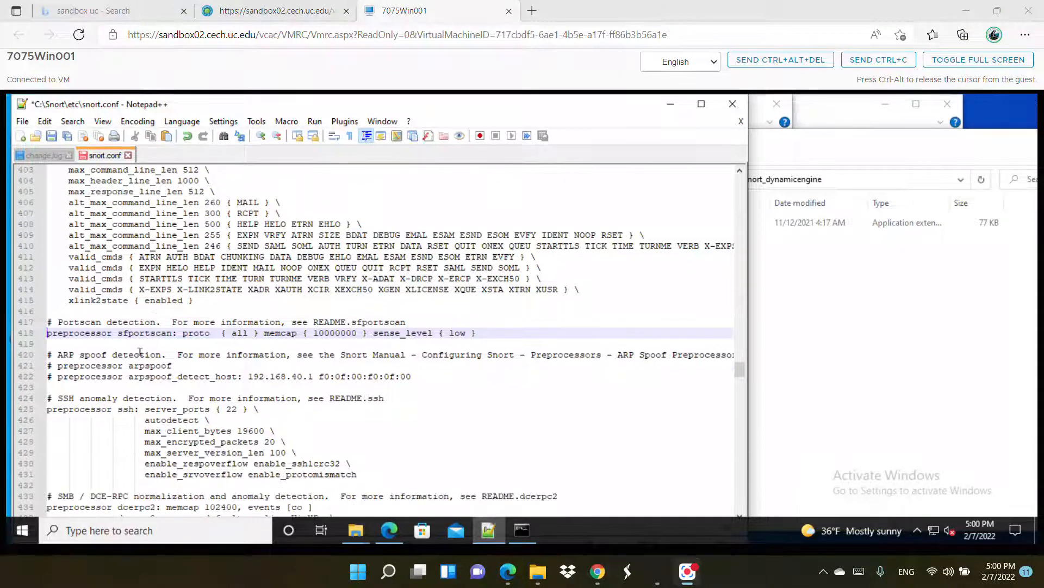
{"action": "scroll", "coordinate": [133, 356], "scroll_direction": "down", "scroll_amount": 3}
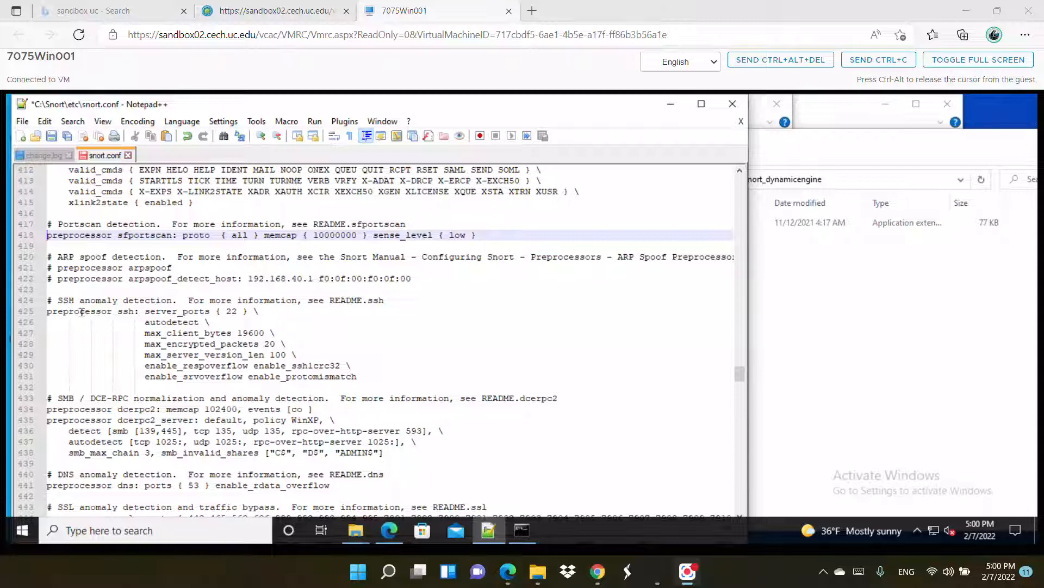
{"action": "scroll", "coordinate": [113, 366], "scroll_direction": "down", "scroll_amount": 1}
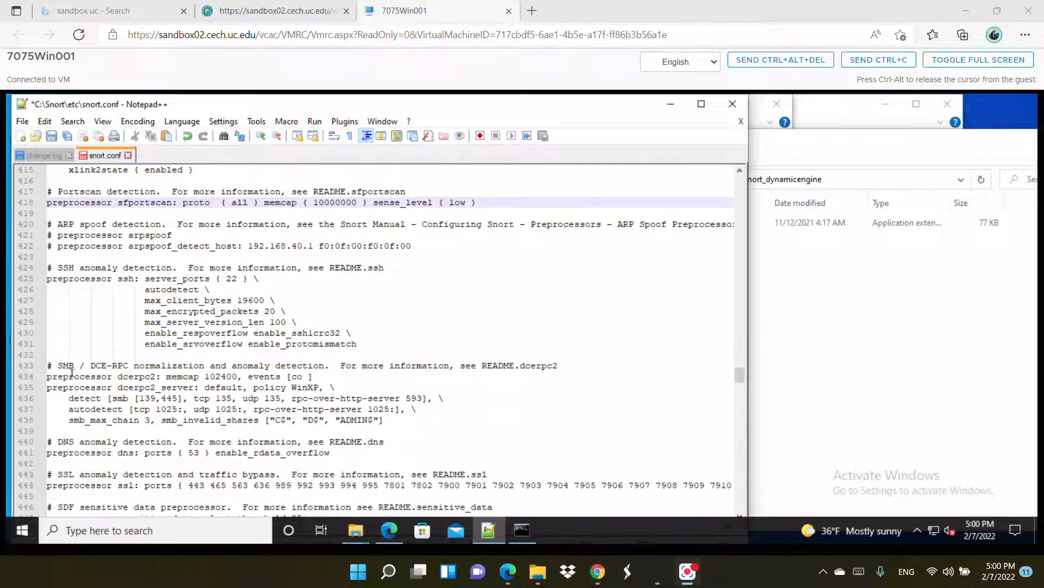
{"action": "scroll", "coordinate": [111, 371], "scroll_direction": "down", "scroll_amount": 4}
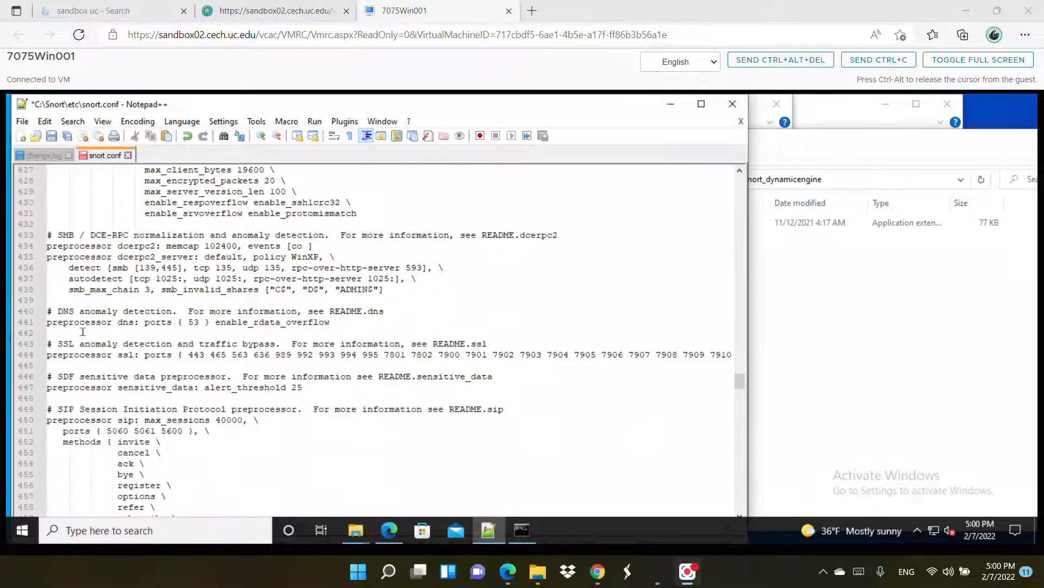
{"action": "scroll", "coordinate": [77, 324], "scroll_direction": "down", "scroll_amount": 3}
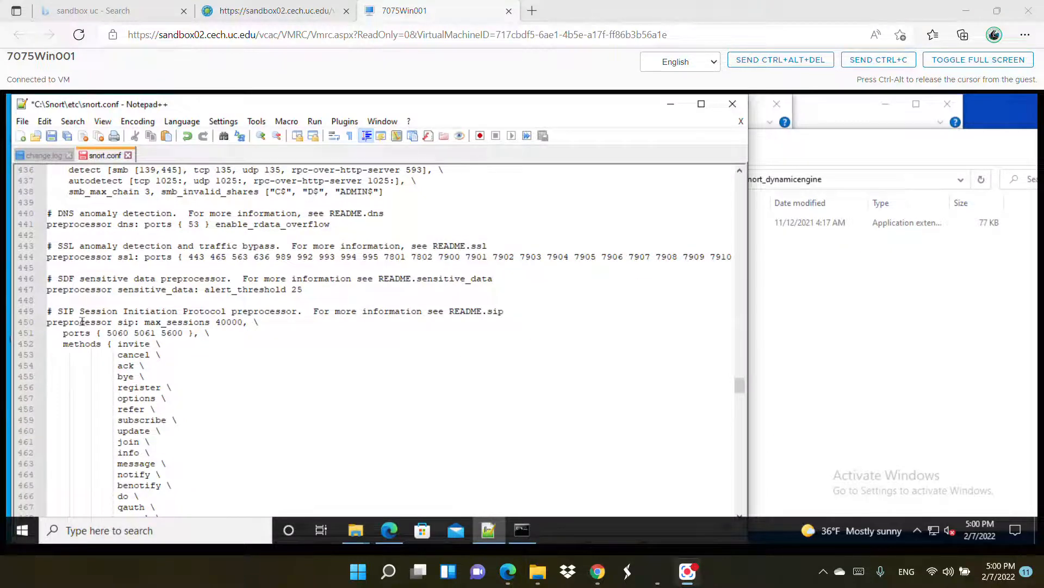
{"action": "scroll", "coordinate": [82, 322], "scroll_direction": "down", "scroll_amount": 8}
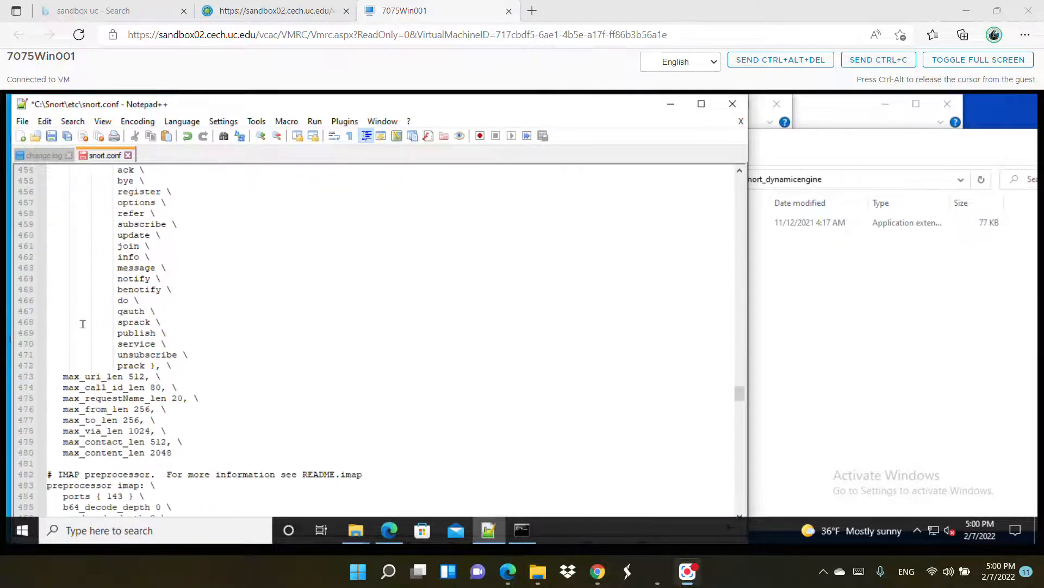
{"action": "scroll", "coordinate": [82, 322], "scroll_direction": "down", "scroll_amount": 3}
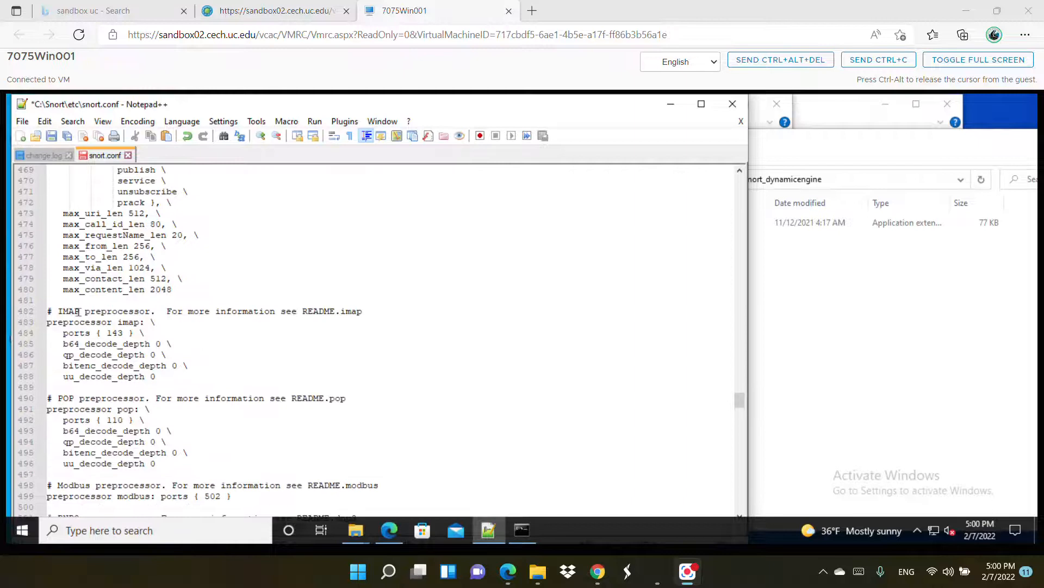
{"action": "scroll", "coordinate": [92, 392], "scroll_direction": "down", "scroll_amount": 2}
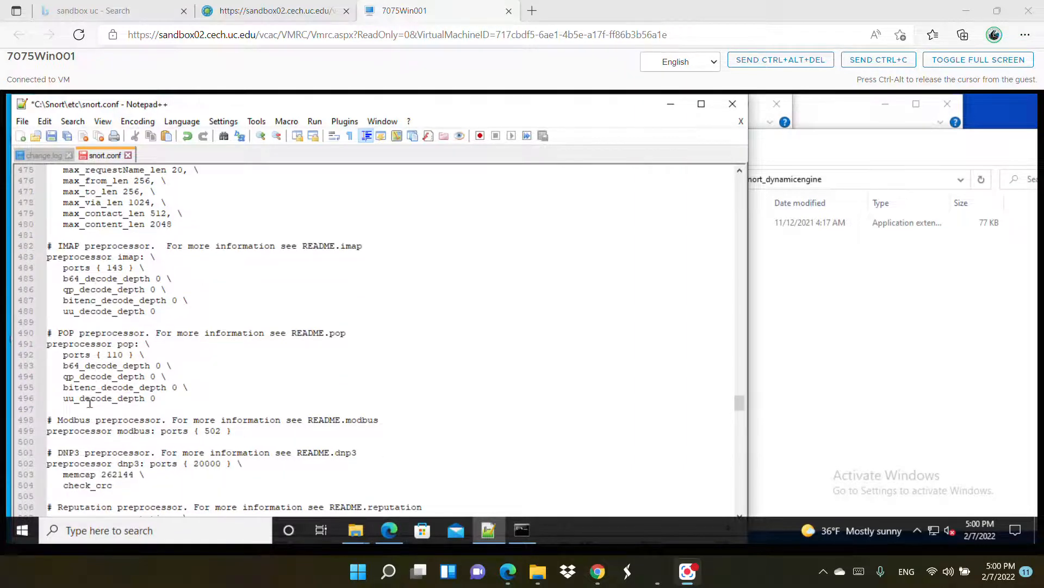
{"action": "scroll", "coordinate": [90, 403], "scroll_direction": "down", "scroll_amount": 4}
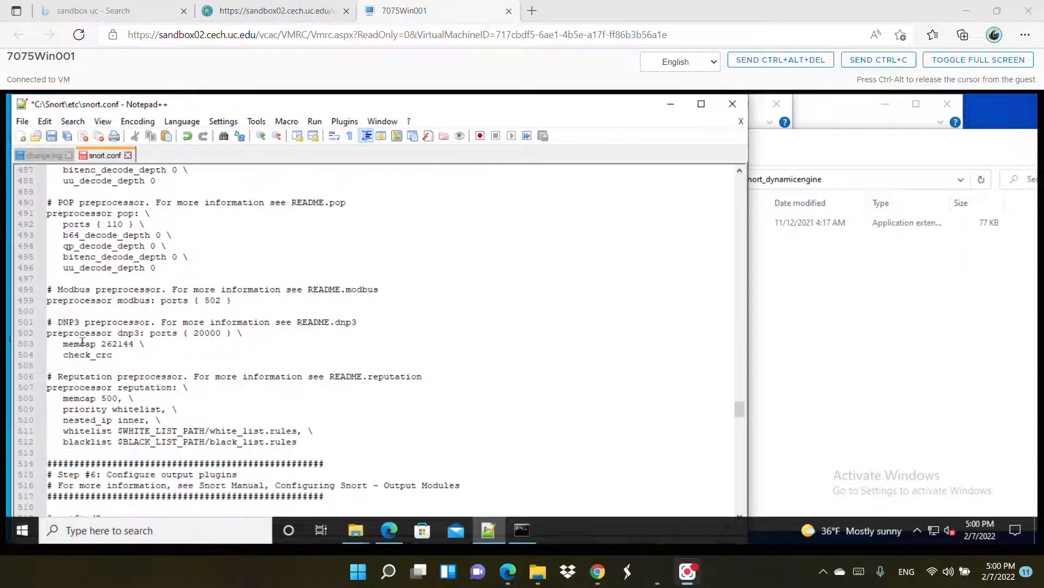
{"action": "scroll", "coordinate": [100, 389], "scroll_direction": "down", "scroll_amount": 3}
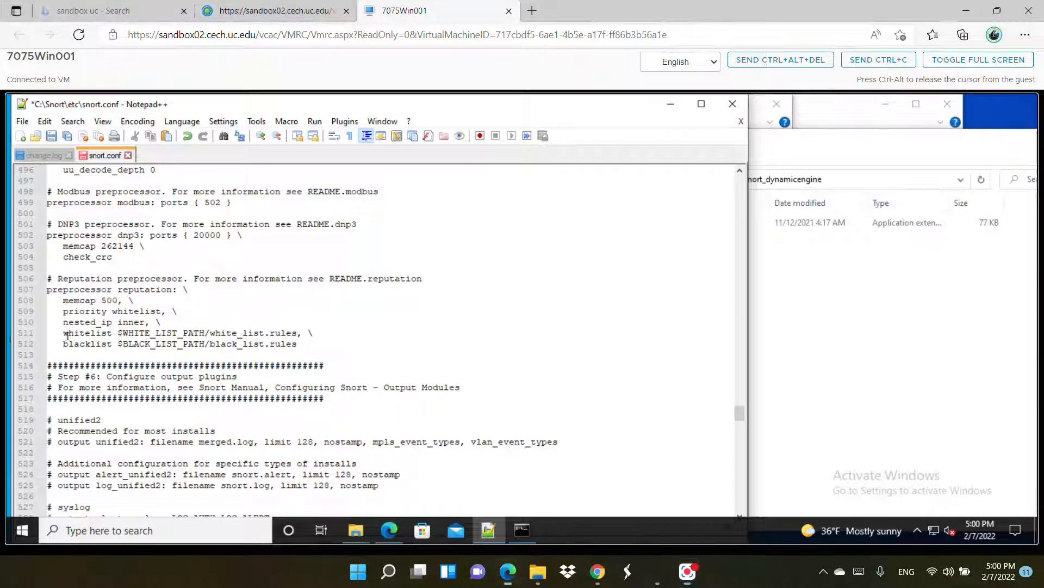
{"action": "left_click_drag", "start_coordinate": [63, 333], "coordinate": [313, 341]}
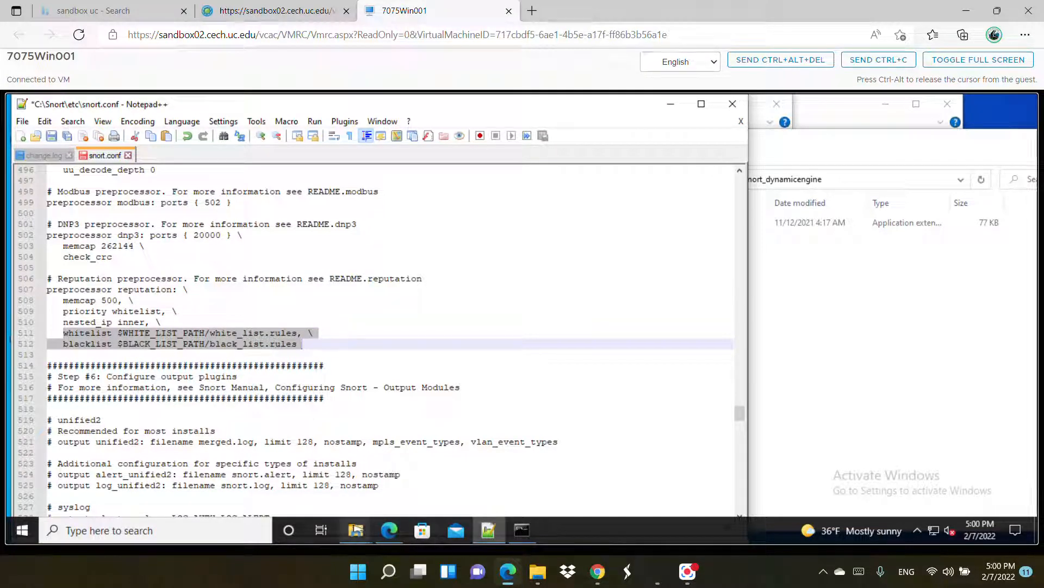
Find the blacklist file in C:\Snort\rules and change black_list.rules to blacklist.rules in the Reputation preprocessor's blacklist line to match
{"action": "left_click", "coordinate": [356, 529]}
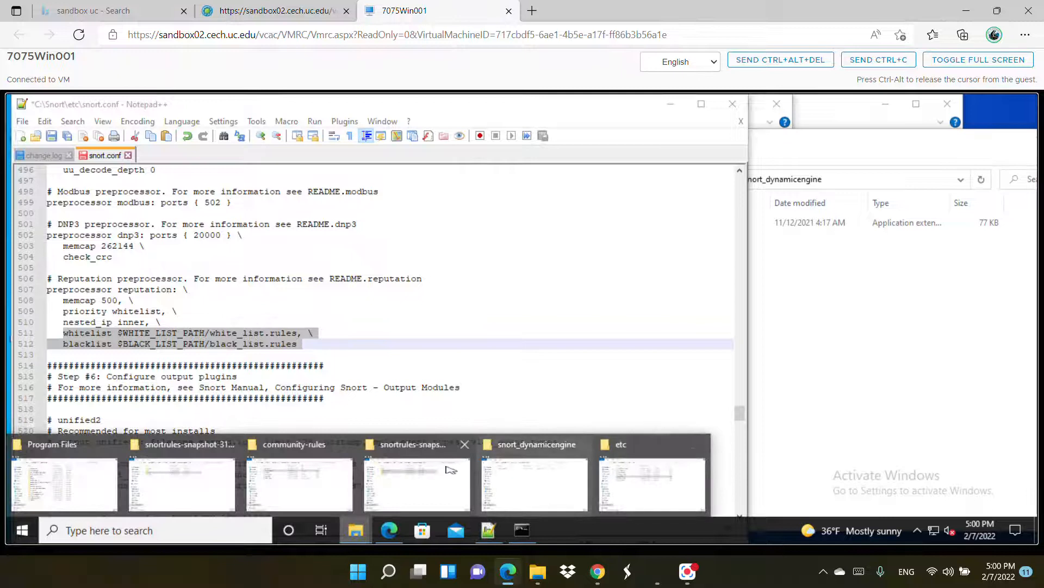
{"action": "mouse_move", "coordinate": [439, 472]}
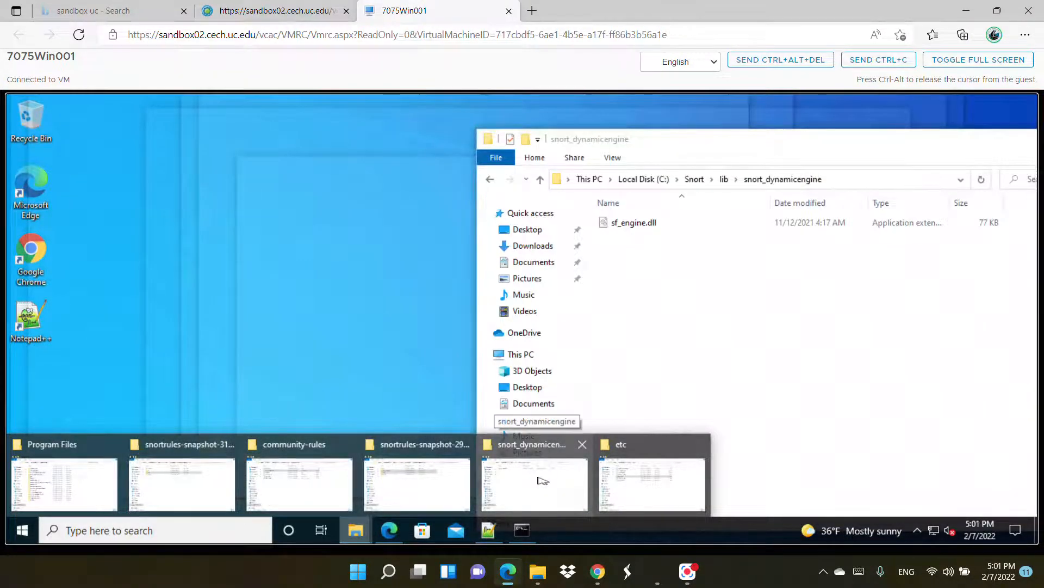
{"action": "left_click", "coordinate": [541, 480]}
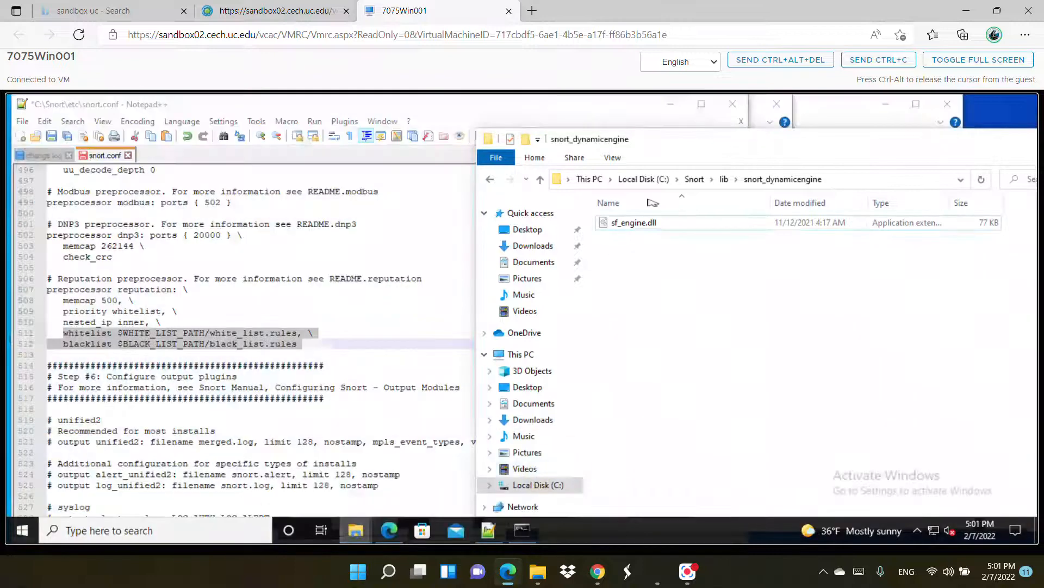
{"action": "left_click", "coordinate": [695, 180]}
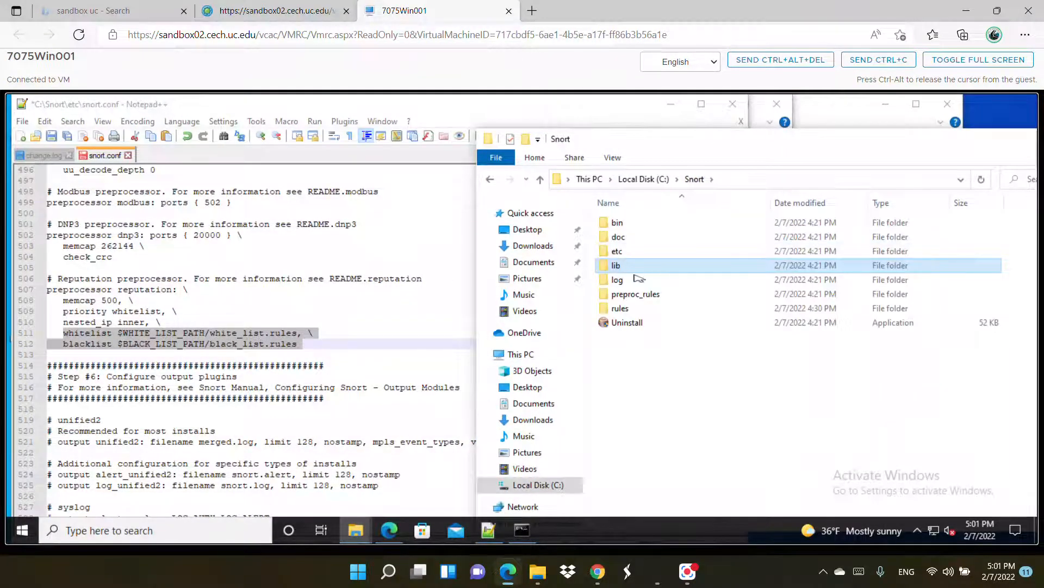
{"action": "double_click", "coordinate": [623, 307]}
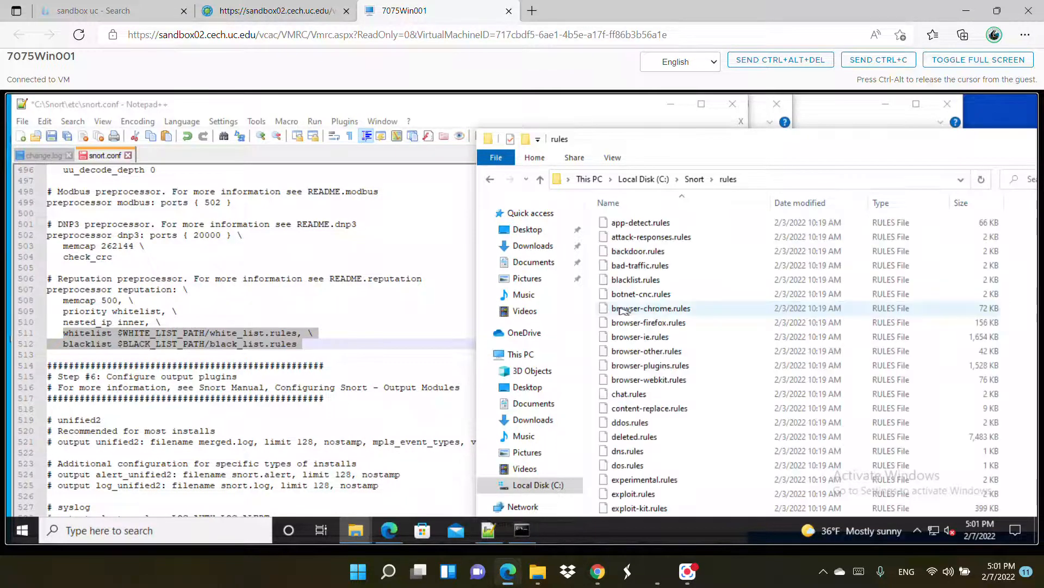
{"action": "left_click", "coordinate": [643, 294]}
{"action": "left_click", "coordinate": [644, 281]}
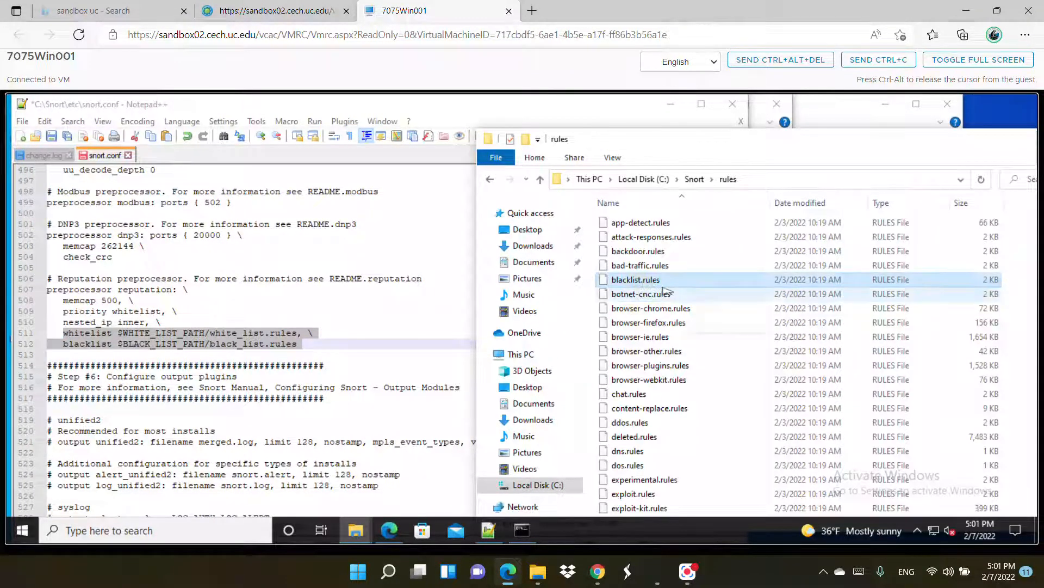
{"action": "left_click", "coordinate": [245, 344]}
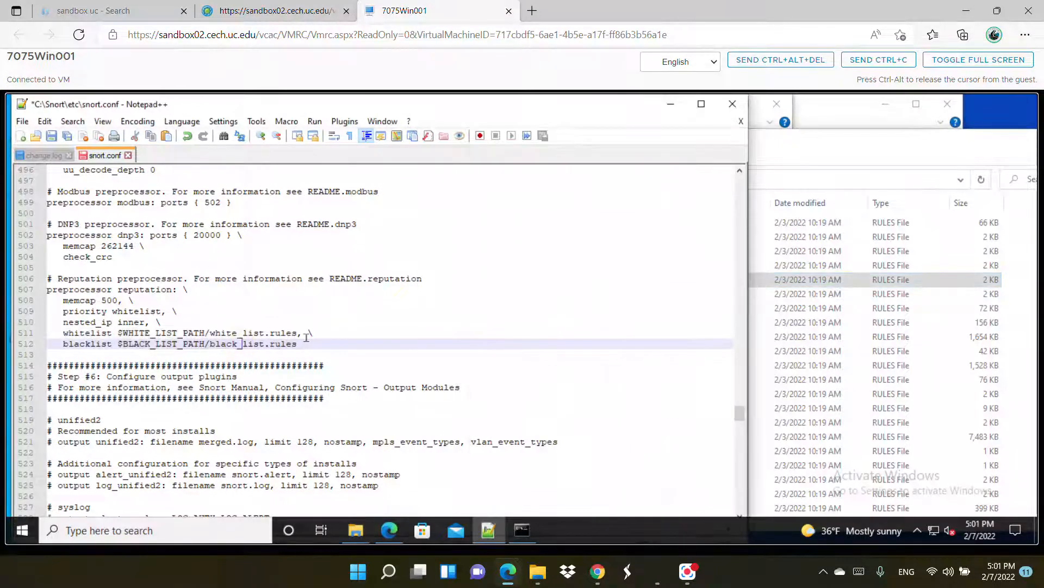
{"action": "key", "text": "BackSpace"}
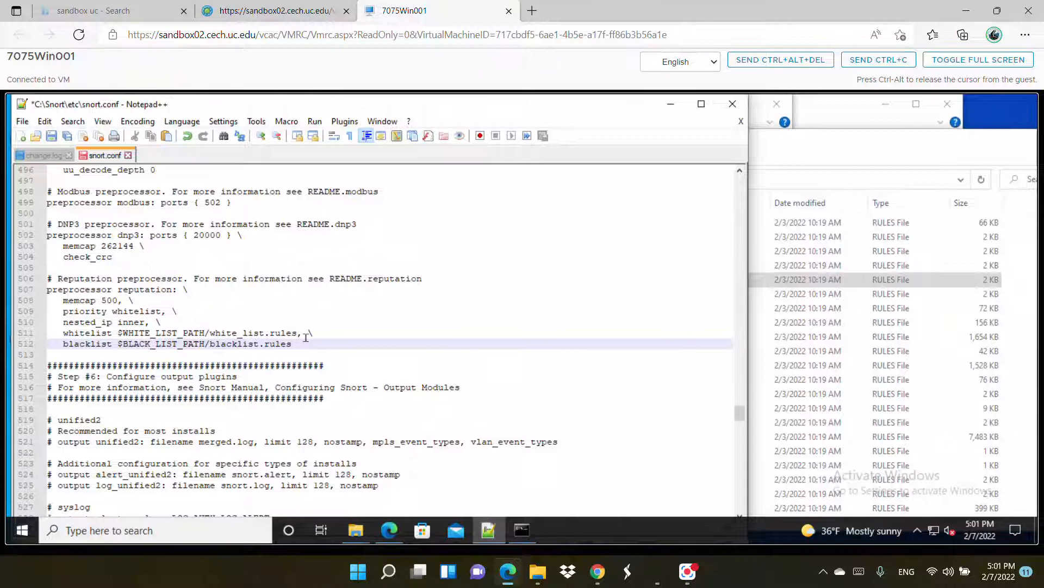
Look through C:\Snort\rules for a whitelist rules file among the entries starting with w
{"action": "left_click", "coordinate": [672, 283]}
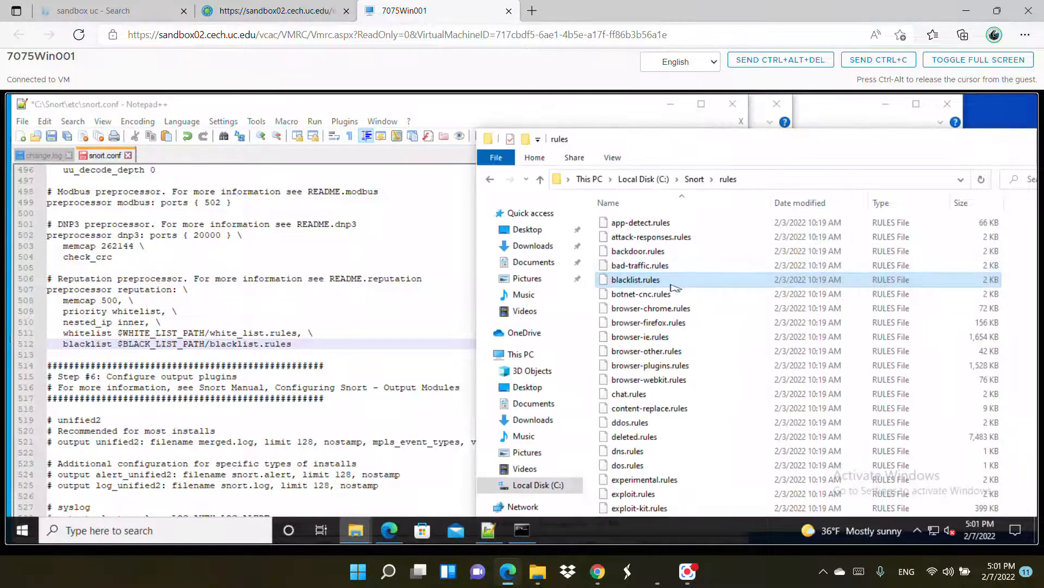
{"action": "left_click", "coordinate": [658, 307]}
{"action": "key", "text": "w"}
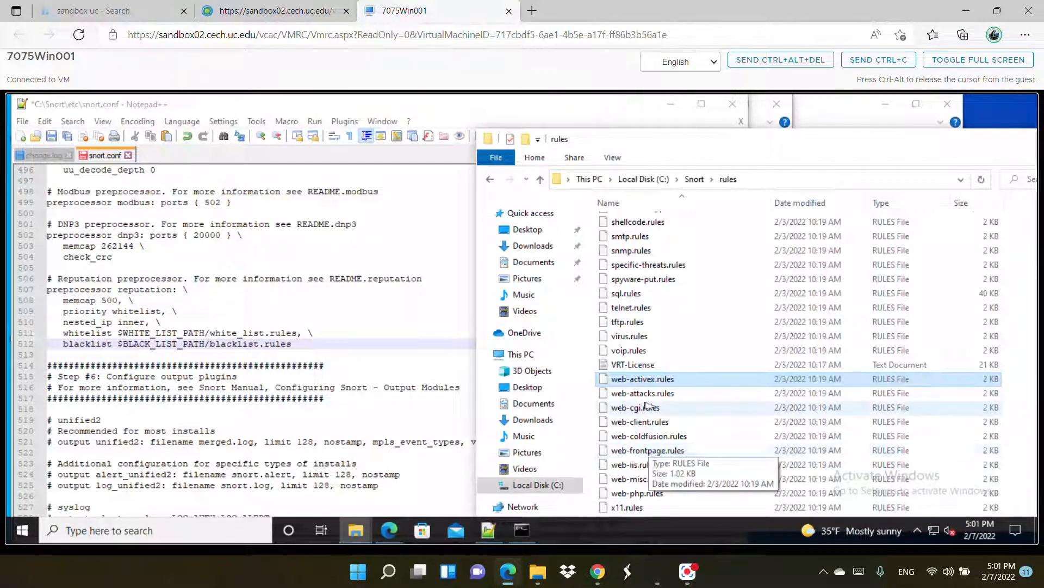
{"action": "scroll", "coordinate": [647, 413], "scroll_direction": "up", "scroll_amount": 15}
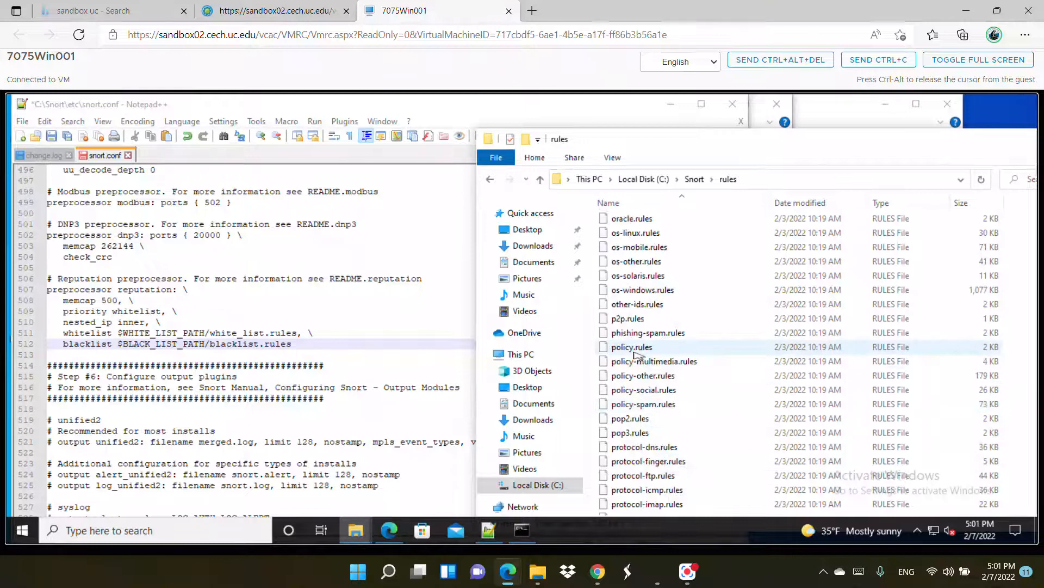
{"action": "key", "text": "Home"}
{"action": "scroll", "coordinate": [651, 252], "scroll_direction": "up", "scroll_amount": 1}
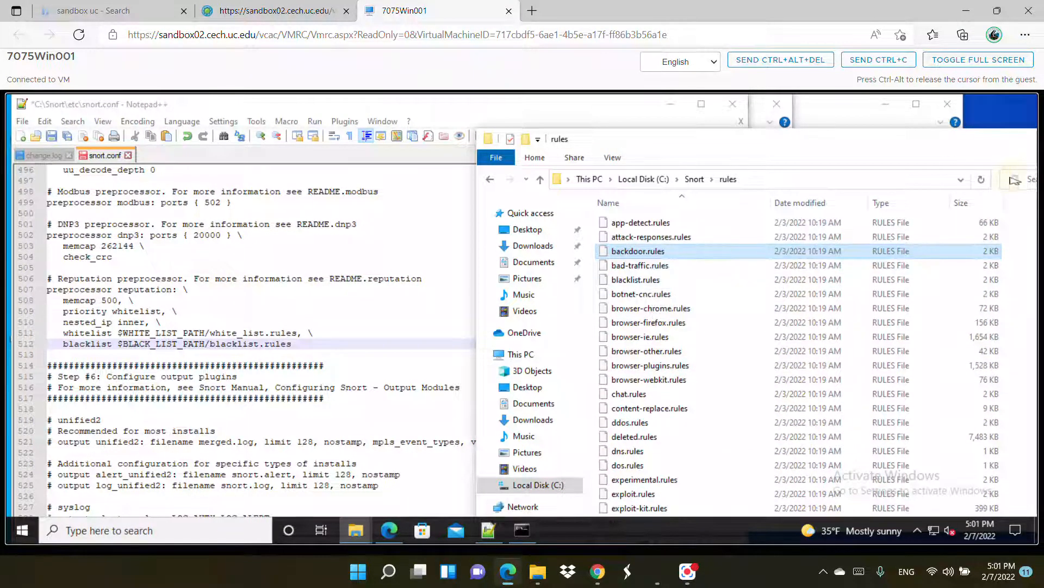
{"action": "left_click", "coordinate": [623, 323]}
{"action": "key", "text": "w"}
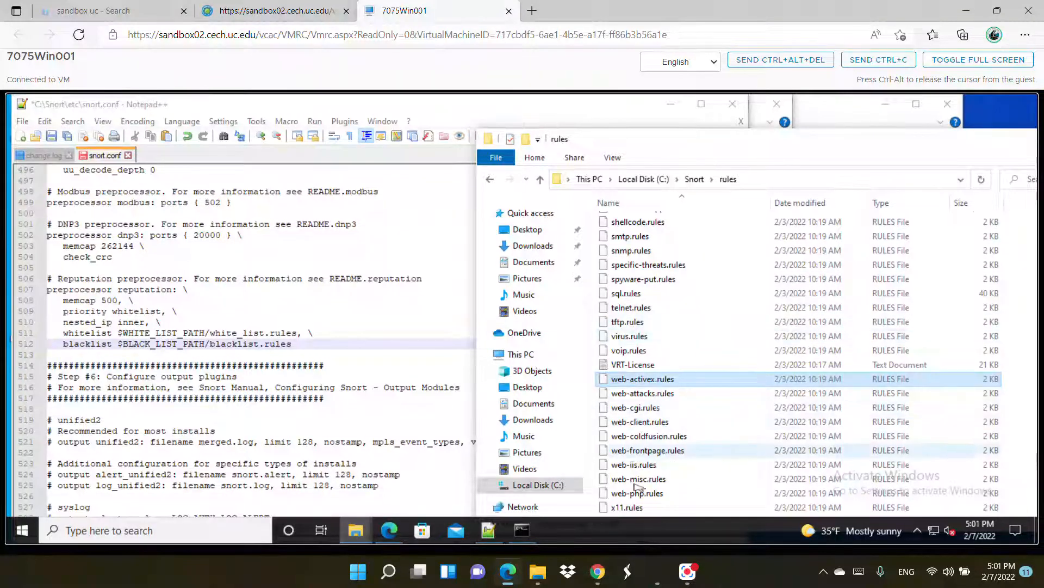
{"action": "scroll", "coordinate": [655, 360], "scroll_direction": "up", "scroll_amount": 9}
{"action": "scroll", "coordinate": [656, 360], "scroll_direction": "up", "scroll_amount": 13}
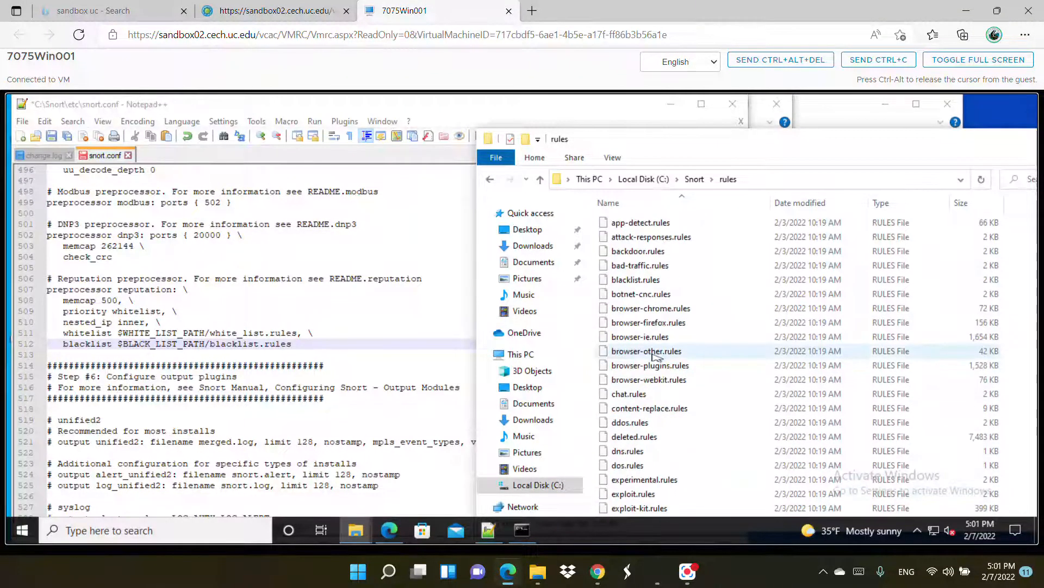
Duplicate blacklist.rules within the C:\Snort\rules folder
{"action": "left_click", "coordinate": [639, 280]}
{"action": "right_click", "coordinate": [640, 280]}
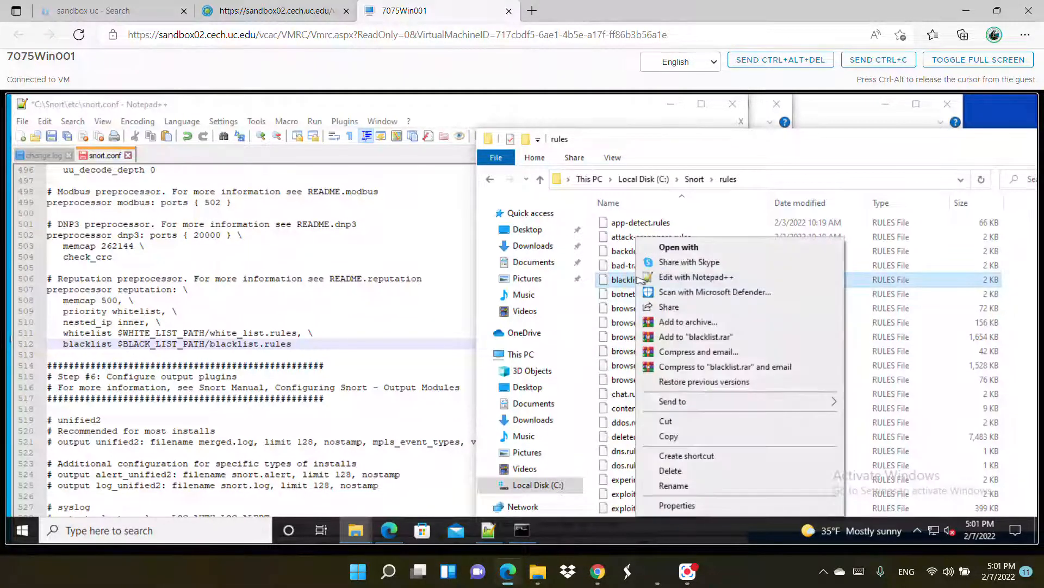
{"action": "left_click", "coordinate": [676, 436]}
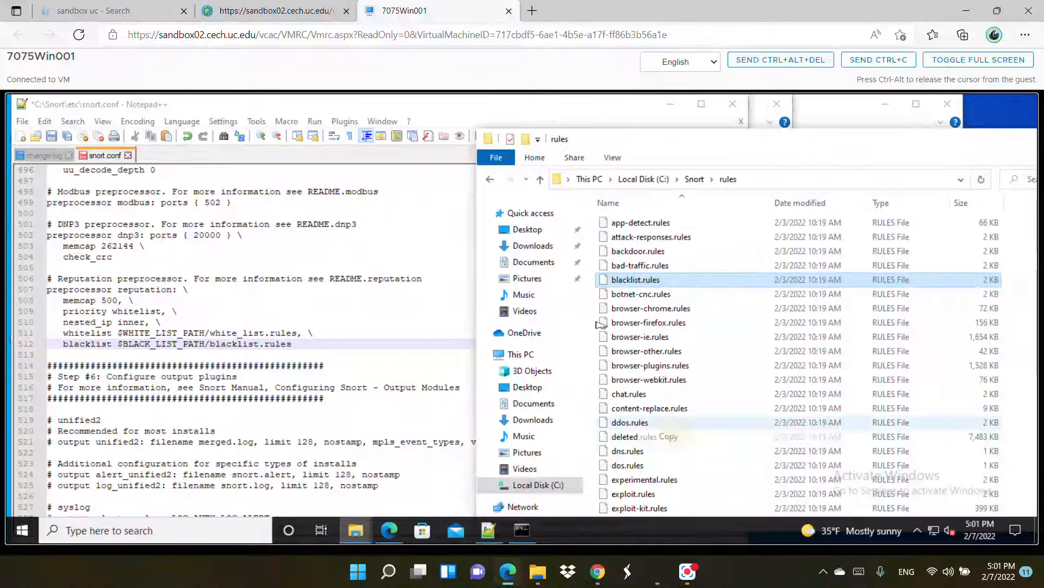
{"action": "right_click", "coordinate": [591, 288]}
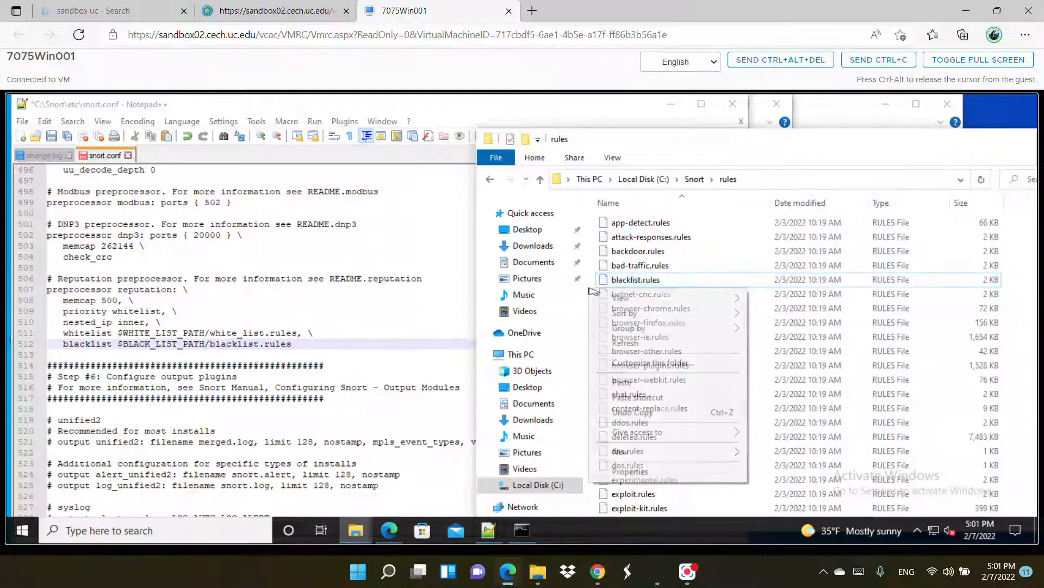
{"action": "left_click", "coordinate": [619, 382]}
Rename the copy of blacklist.rules as whitelist.rules in C:\Snort\rules
{"action": "right_click", "coordinate": [678, 279]}
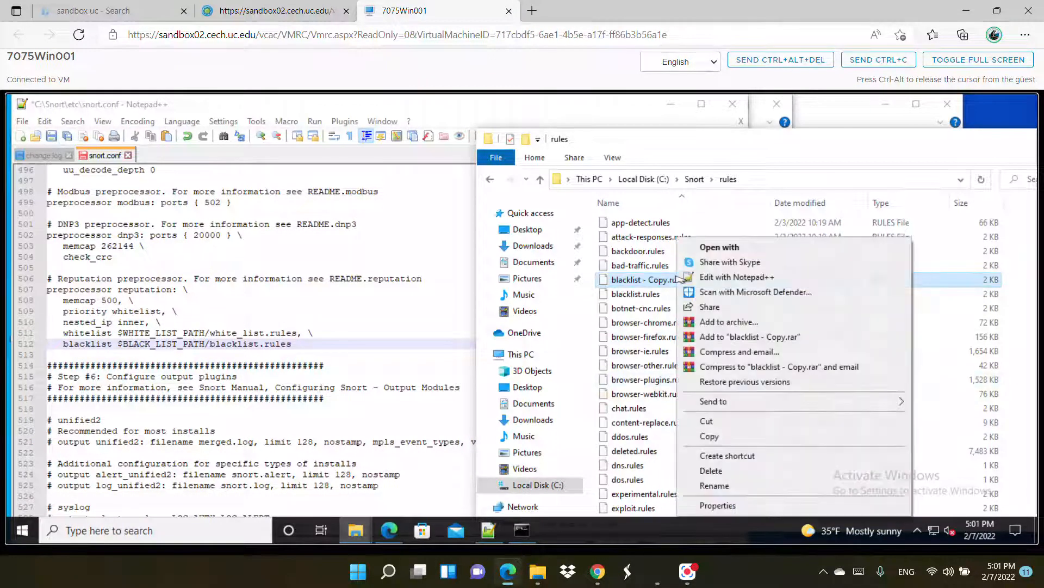
{"action": "left_click", "coordinate": [710, 436]}
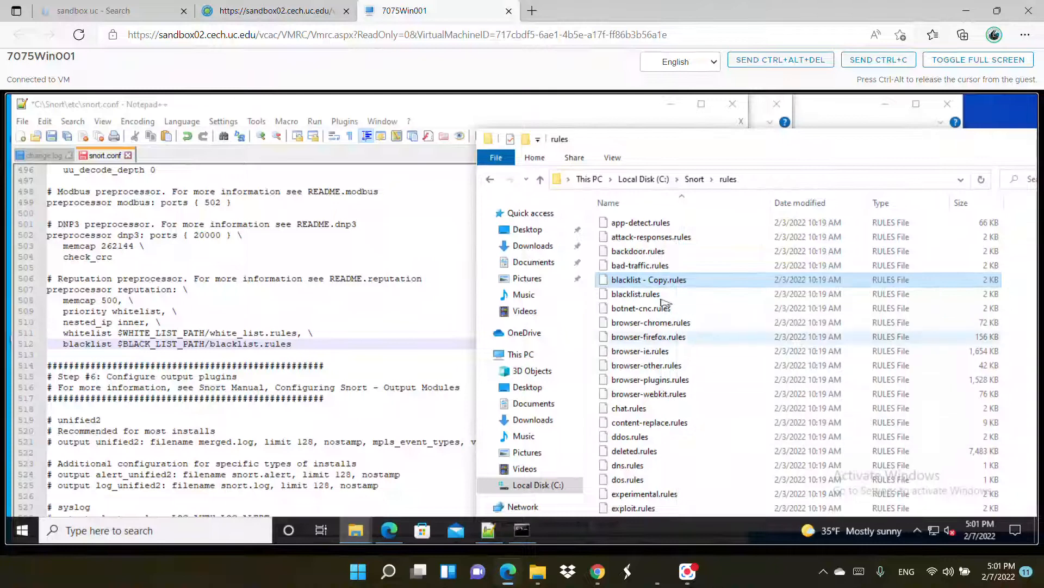
{"action": "right_click", "coordinate": [667, 284]}
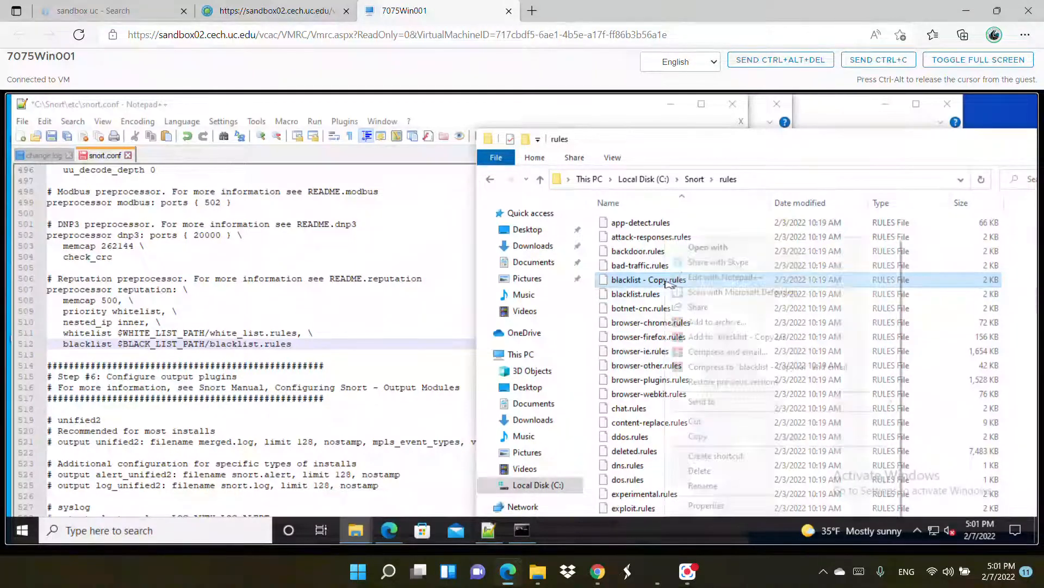
{"action": "left_click", "coordinate": [704, 485]}
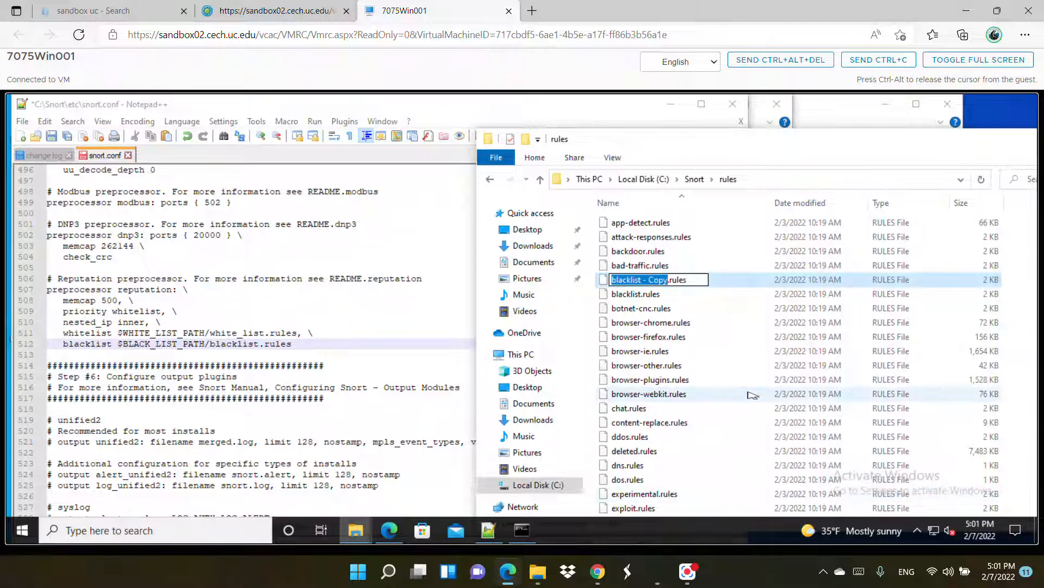
{"action": "key", "text": "Home"}
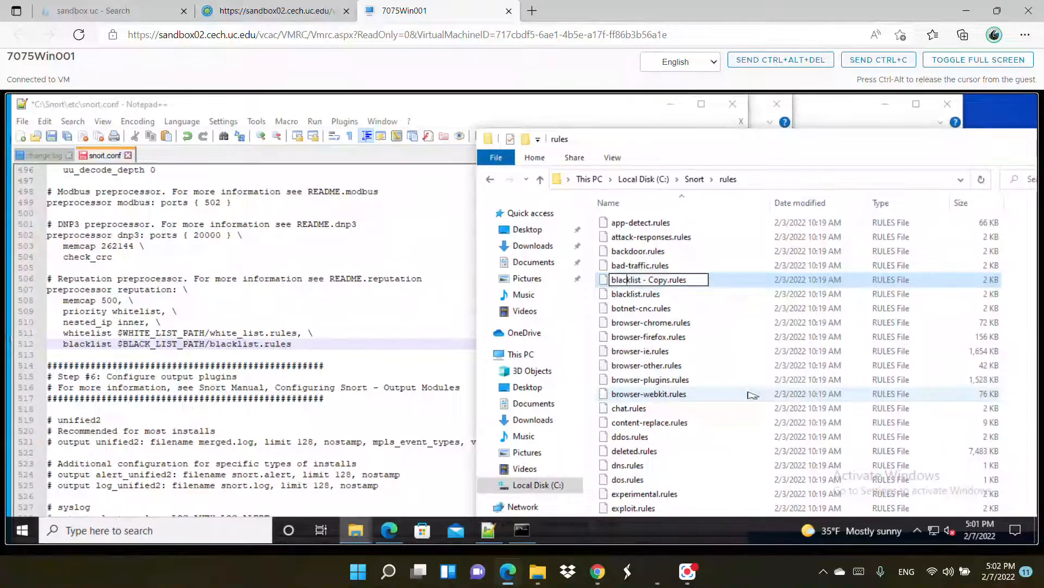
{"action": "key", "text": "BackSpace"}
{"action": "key", "text": "BackSpace"}
{"action": "key", "text": "BackSpace"}
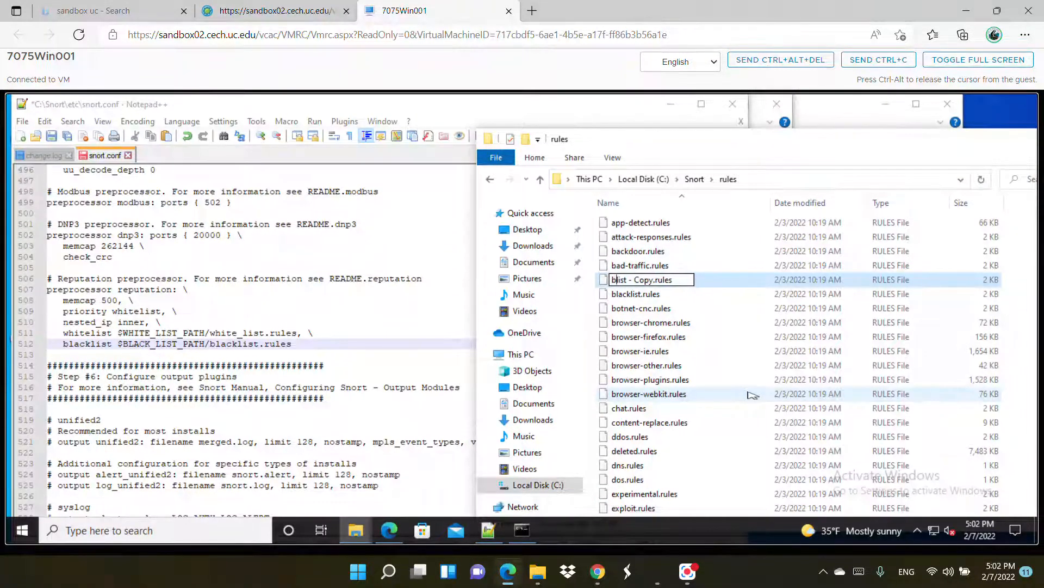
{"action": "key", "text": "BackSpace"}
{"action": "type", "text": "whit"}
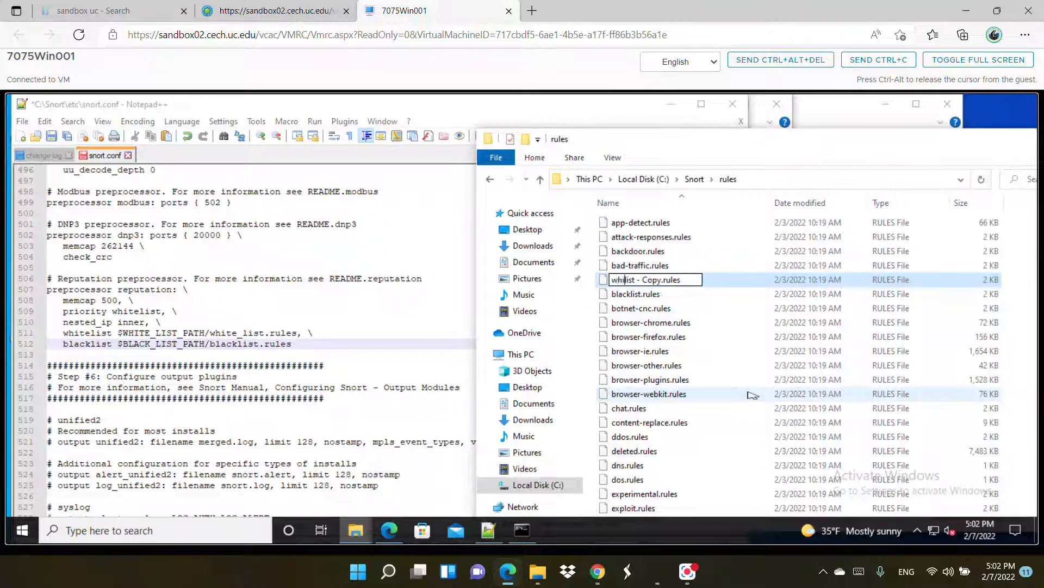
{"action": "type", "text": "e"}
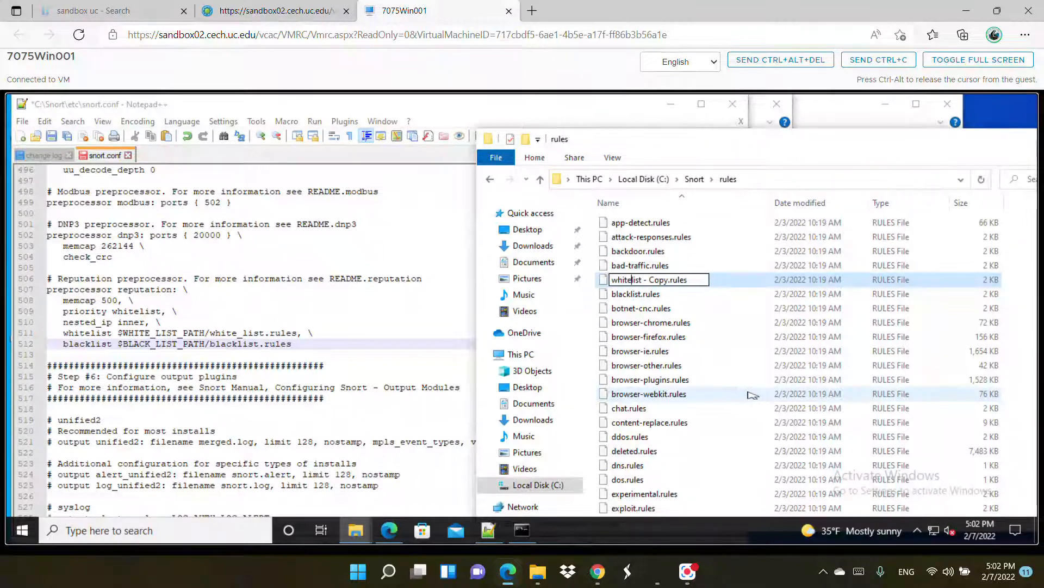
{"action": "key", "text": "Right"}
{"action": "key", "text": "Right"}
{"action": "key", "text": "Right"}
{"action": "key", "text": "Delete"}
{"action": "key", "text": "Delete"}
{"action": "key", "text": "Delete"}
{"action": "key", "text": "Delete"}
{"action": "key", "text": "Delete"}
{"action": "key", "text": "Delete"}
{"action": "key", "text": "Delete"}
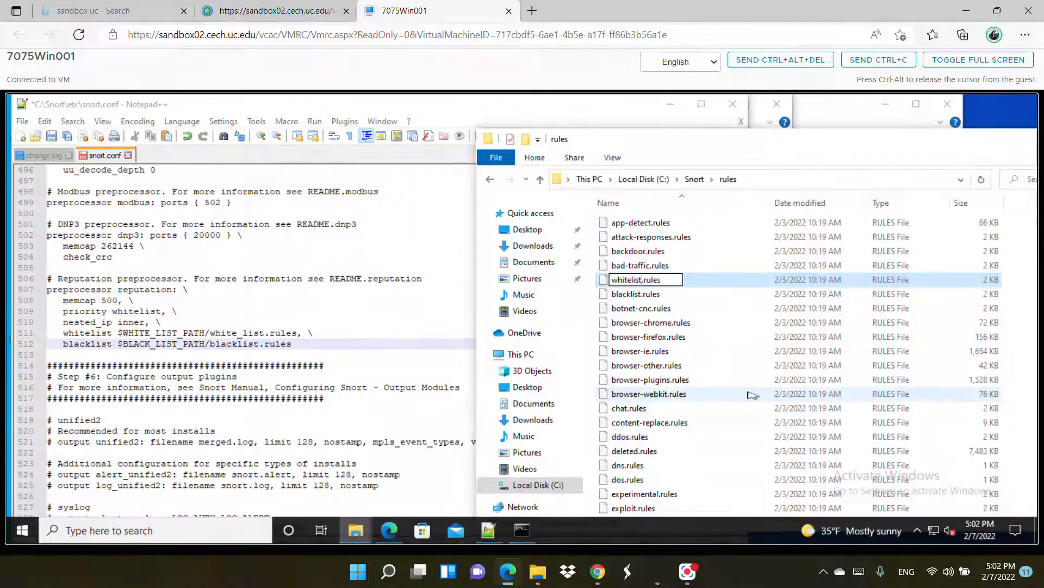
{"action": "key", "text": "Return"}
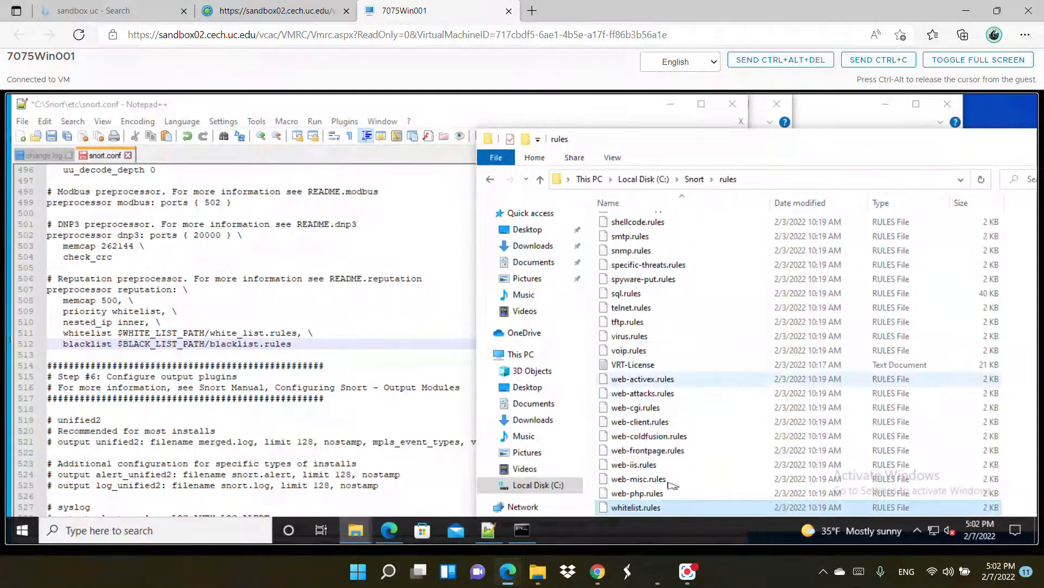
Open whitelist.rules from C:\Snort\rules in Notepad++ for editing
{"action": "double_click", "coordinate": [663, 510]}
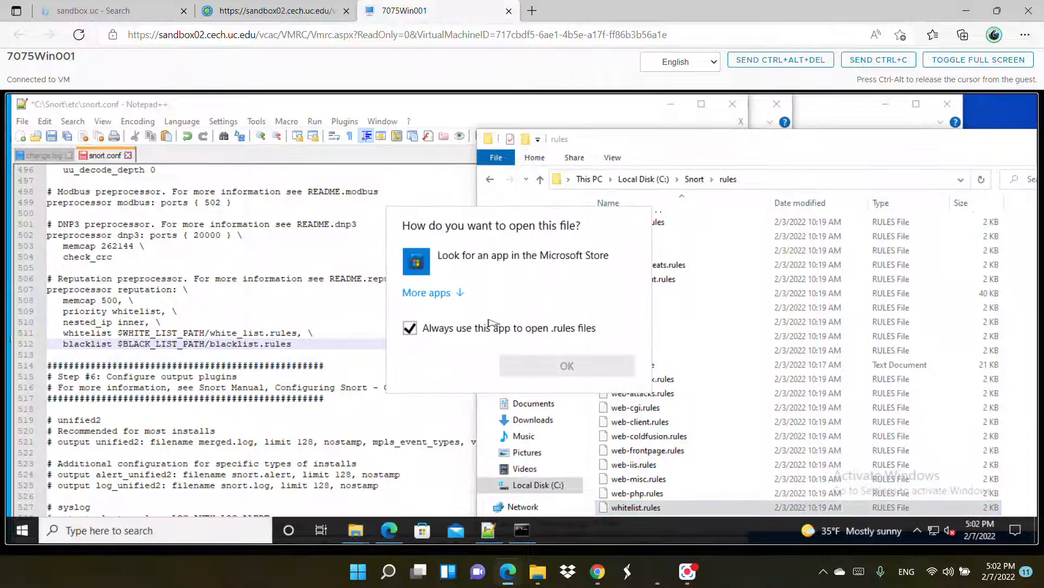
{"action": "left_click", "coordinate": [706, 510]}
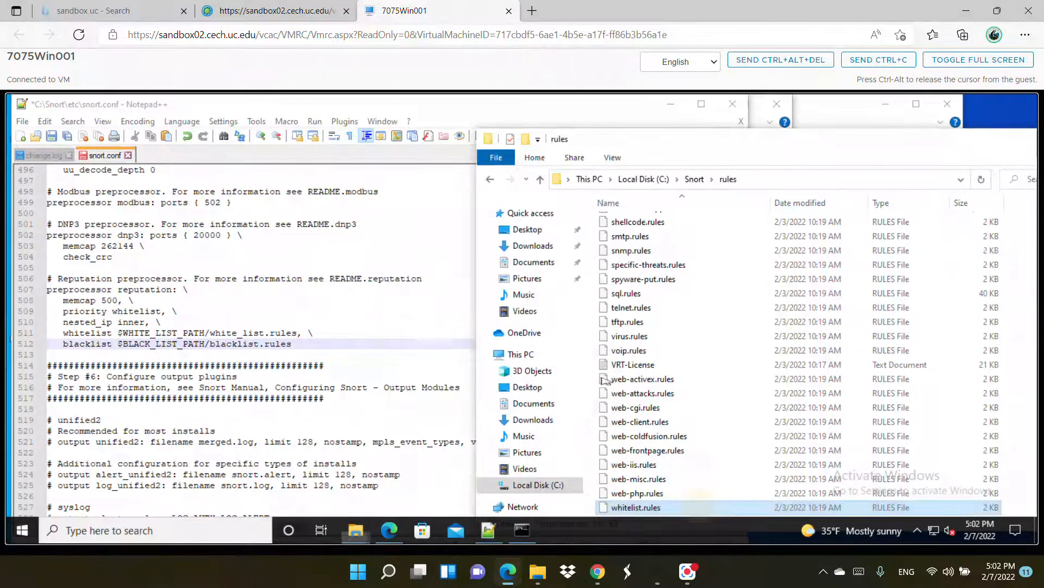
{"action": "right_click", "coordinate": [662, 508]}
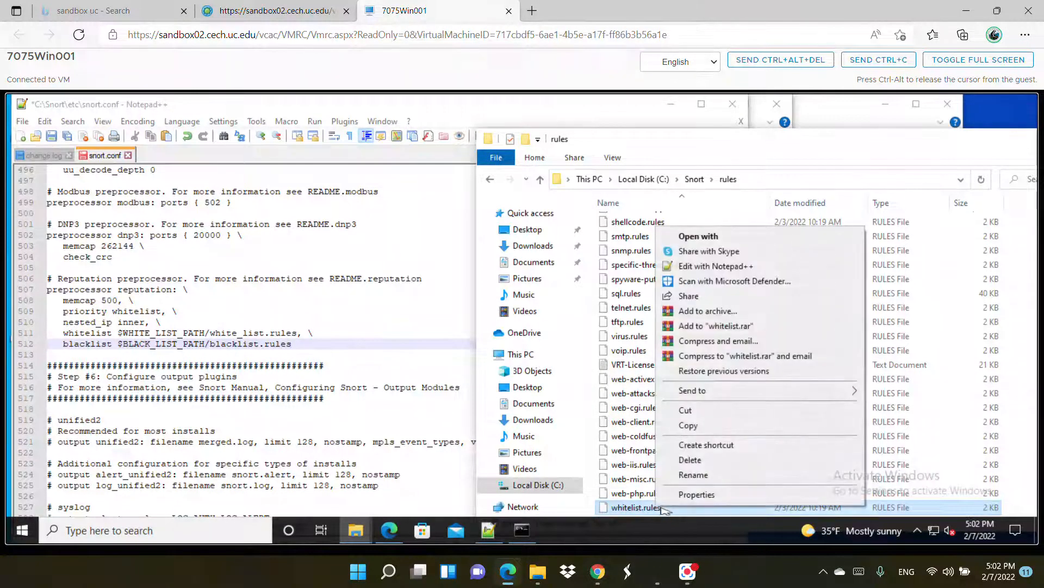
{"action": "left_click", "coordinate": [705, 265]}
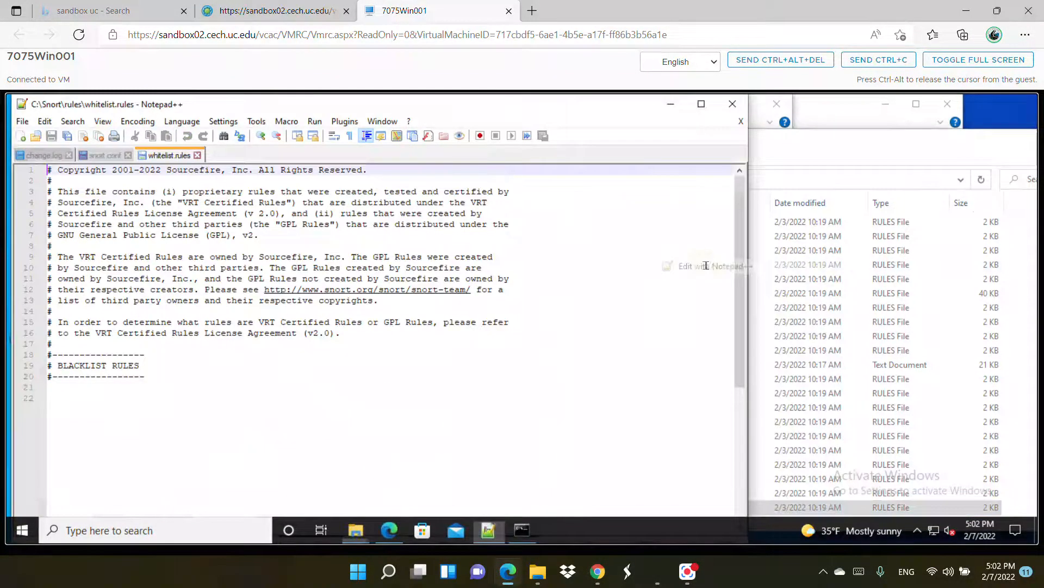
Change the BLACKLIST RULES comment heading in whitelist.rules to WHITELIST RULES, then save and close the file
{"action": "left_click", "coordinate": [82, 365]}
{"action": "key", "text": "BackSpace"}
{"action": "key", "text": "BackSpace"}
{"action": "key", "text": "BackSpace"}
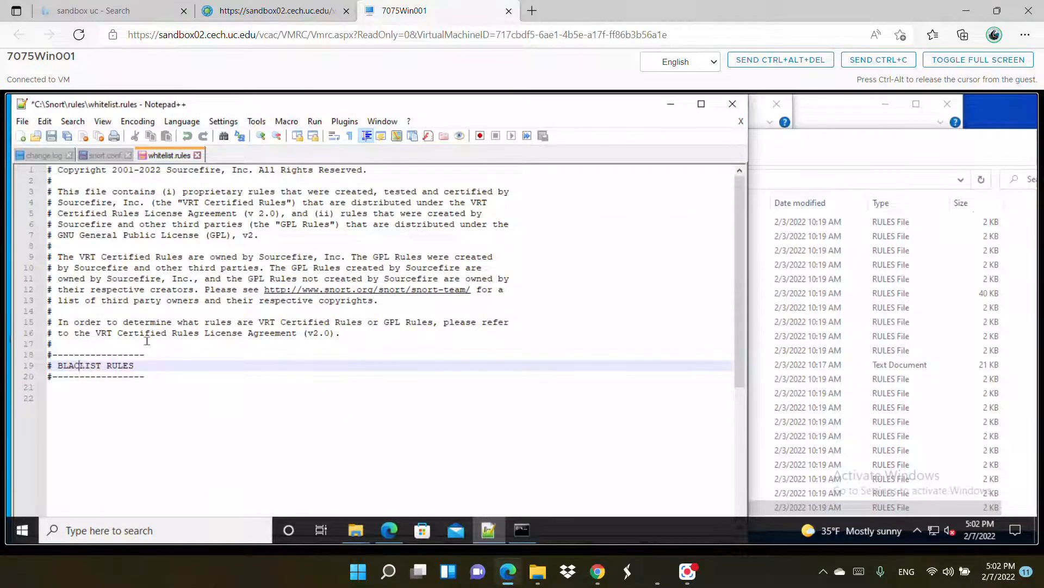
{"action": "key", "text": "Delete"}
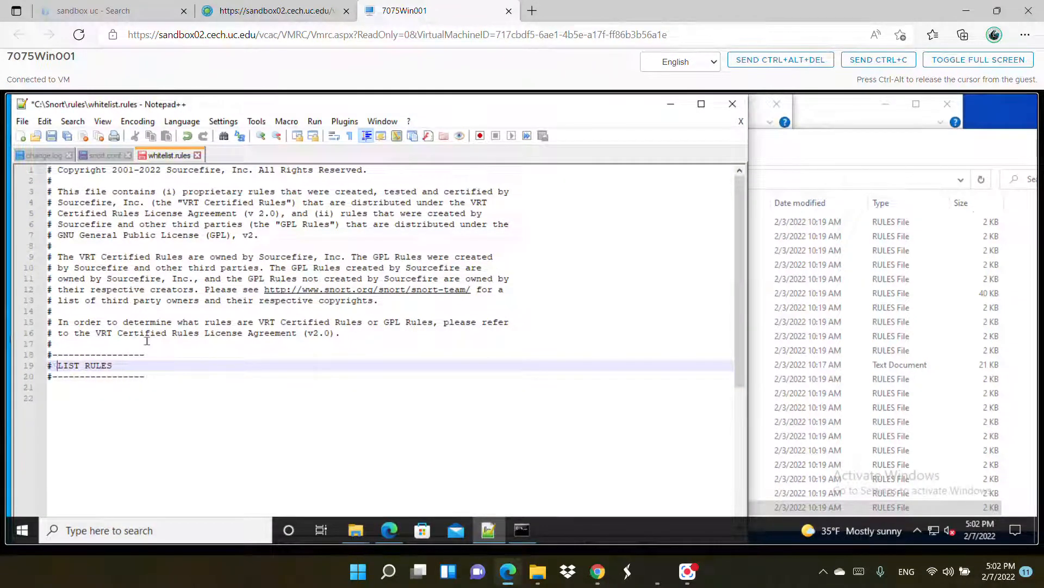
{"action": "key", "text": "BackSpace"}
{"action": "type", "text": "WHITE"}
{"action": "type", "text": "E"}
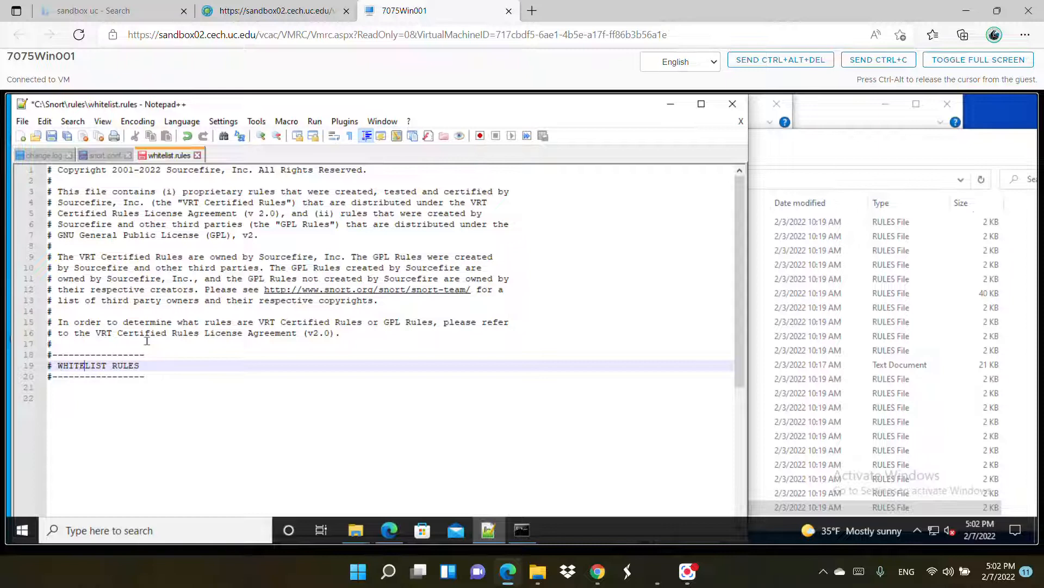
{"action": "left_click", "coordinate": [54, 136]}
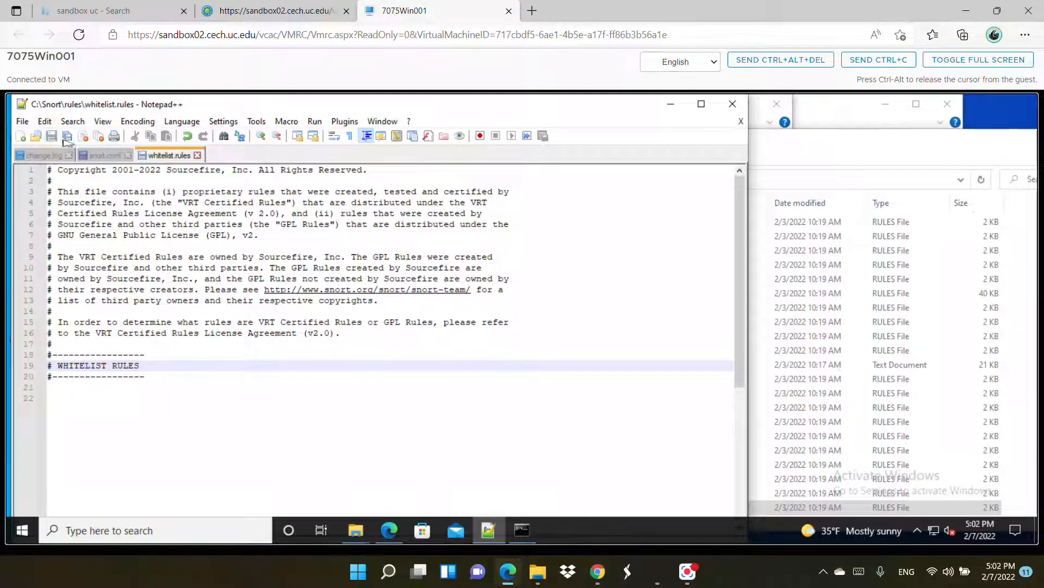
{"action": "left_click", "coordinate": [198, 156]}
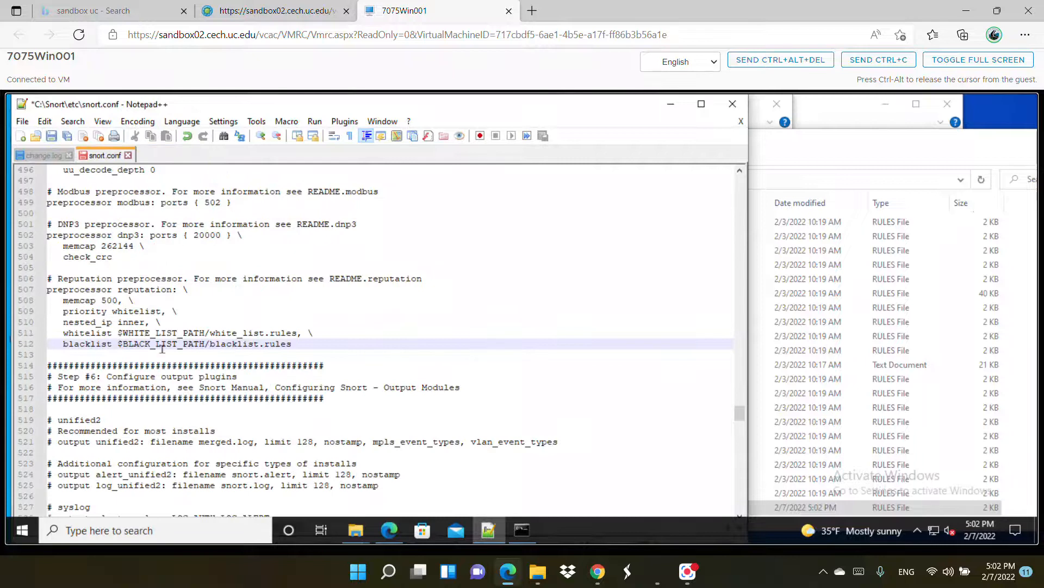
Change white_list.rules to whitelist.rules in the Reputation preprocessor's whitelist line of snort.conf to match the file in C:\Snort\rules
{"action": "left_click", "coordinate": [832, 424]}
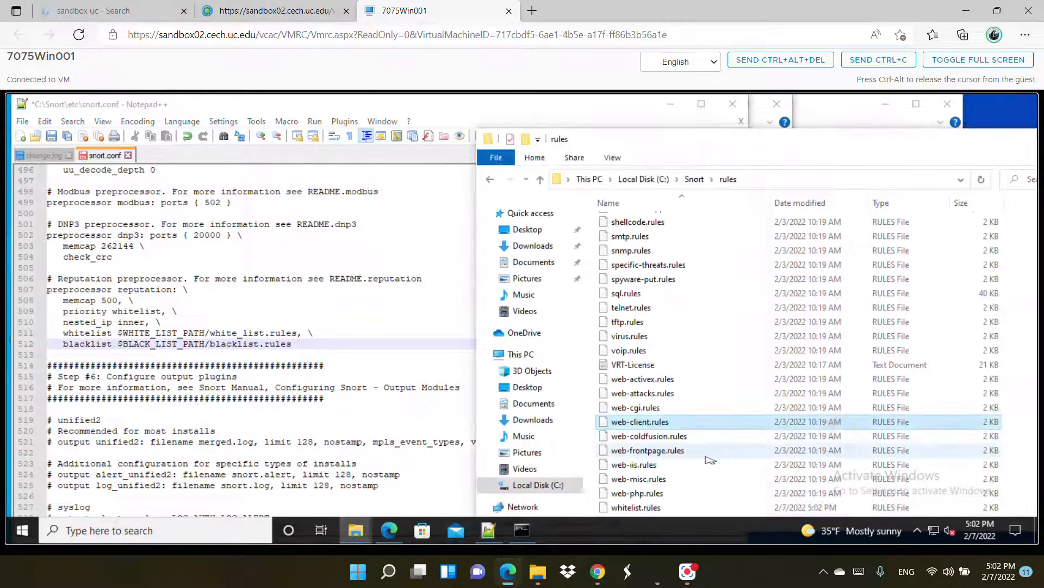
{"action": "left_click", "coordinate": [650, 507]}
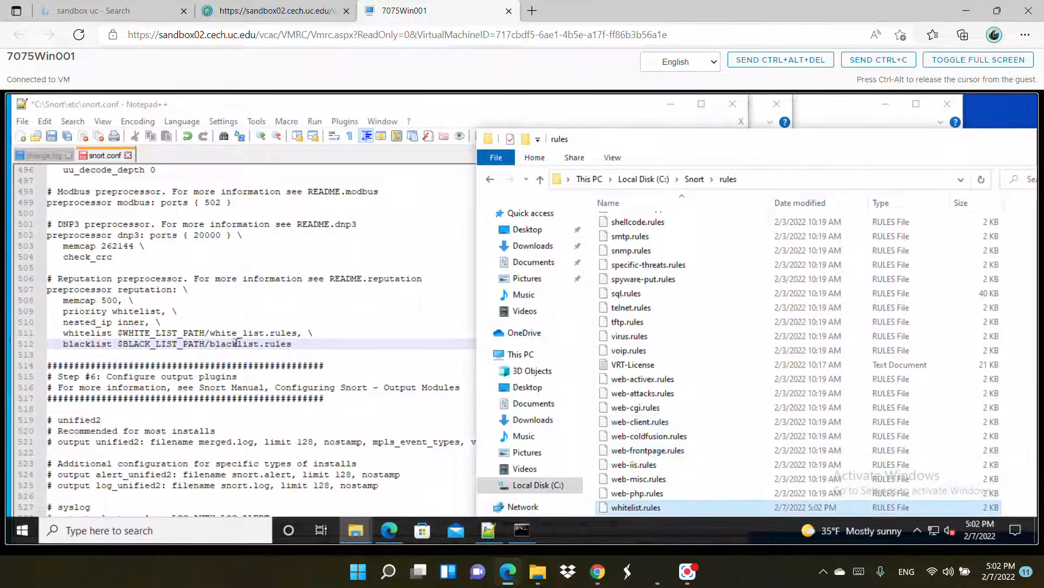
{"action": "left_click", "coordinate": [243, 332]}
{"action": "key", "text": "BackSpace"}
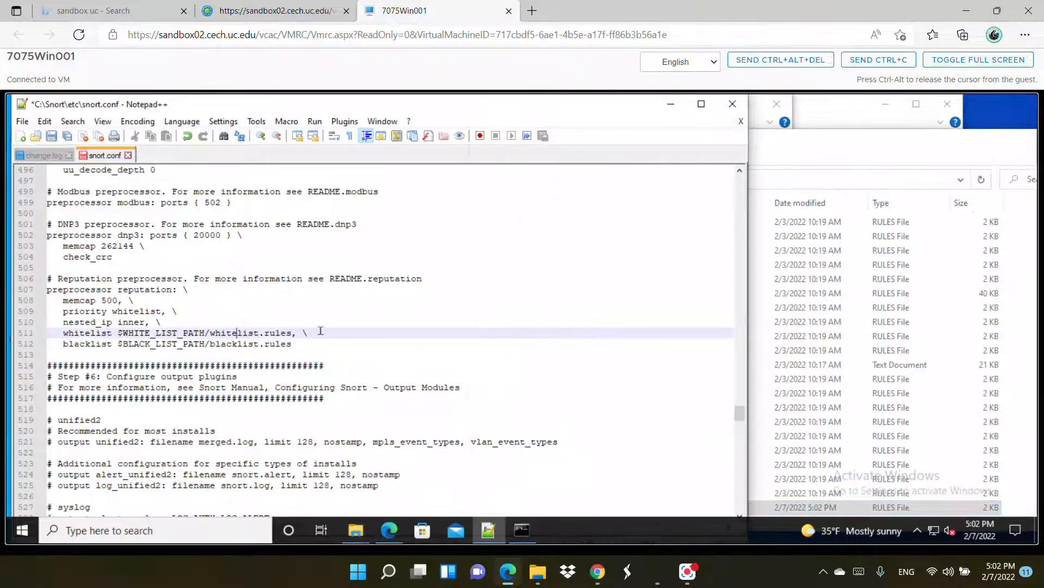
{"action": "left_click", "coordinate": [824, 355]}
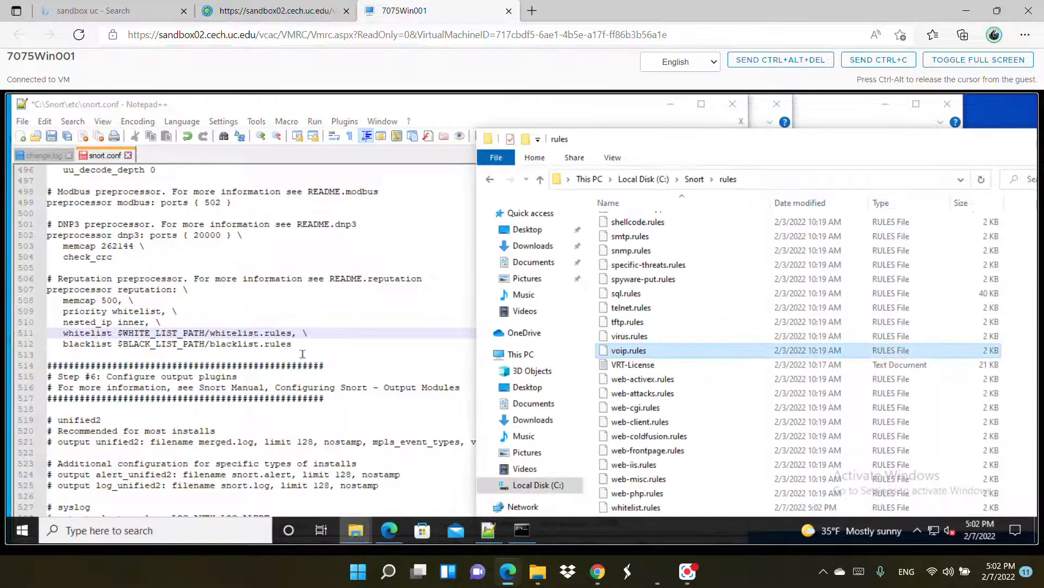
{"action": "left_click", "coordinate": [307, 311]}
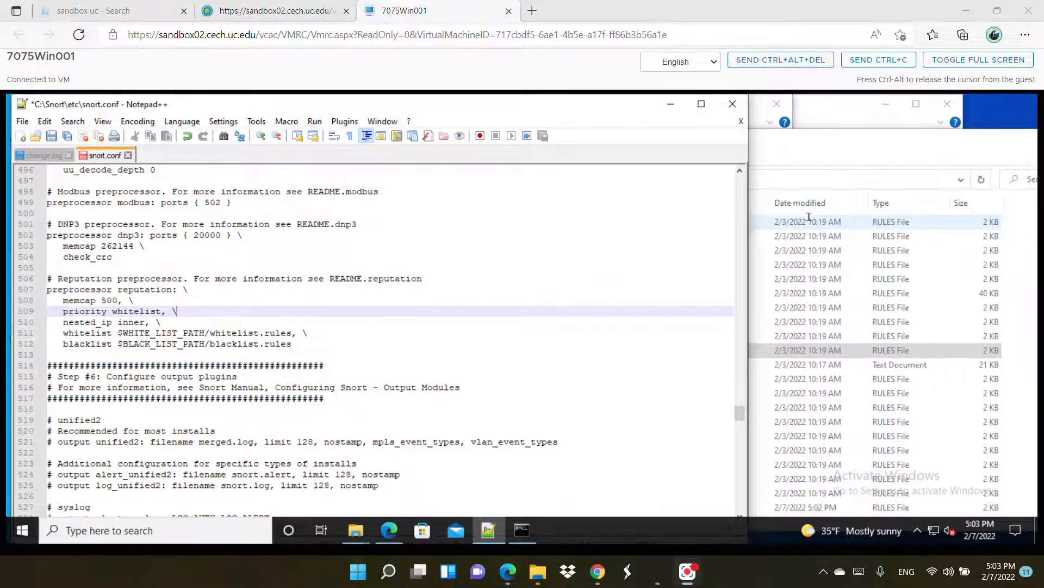
Change the forward slashes to backslashes in the Reputation preprocessor's $WHITE_LIST_PATH\whitelist.rules and $BLACK_LIST_PATH\blacklist.rules paths
{"action": "left_click", "coordinate": [207, 329]}
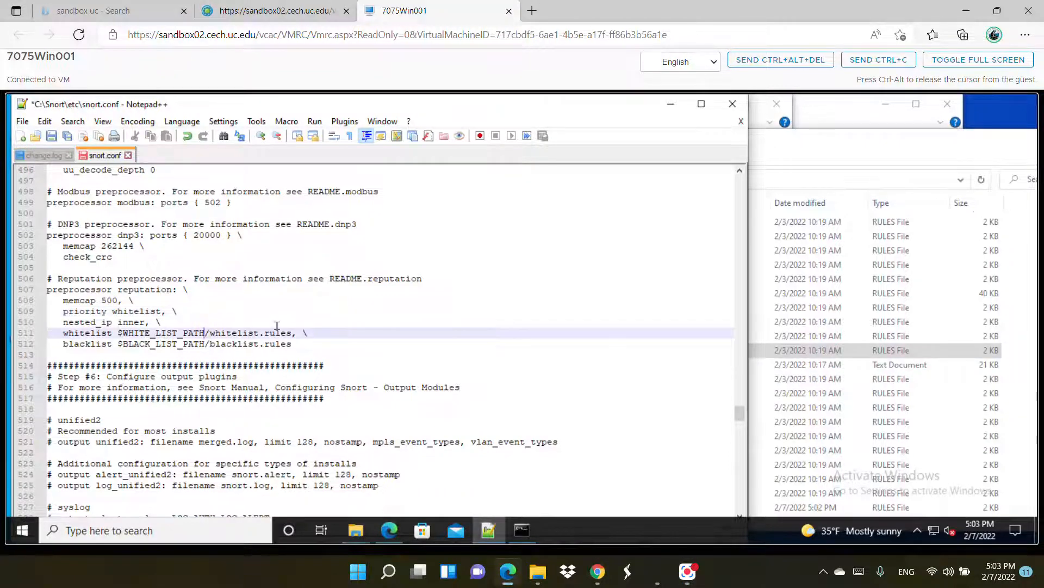
{"action": "key", "text": "Delete"}
{"action": "type", "text": "\\"}
{"action": "key", "text": "Down"}
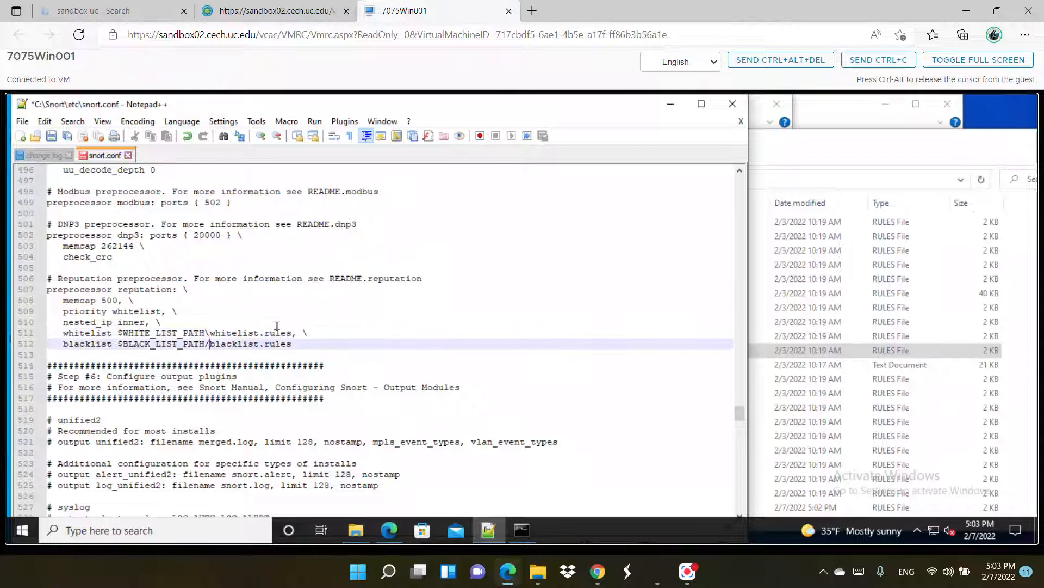
{"action": "key", "text": "BackSpace"}
{"action": "type", "text": "\\"}
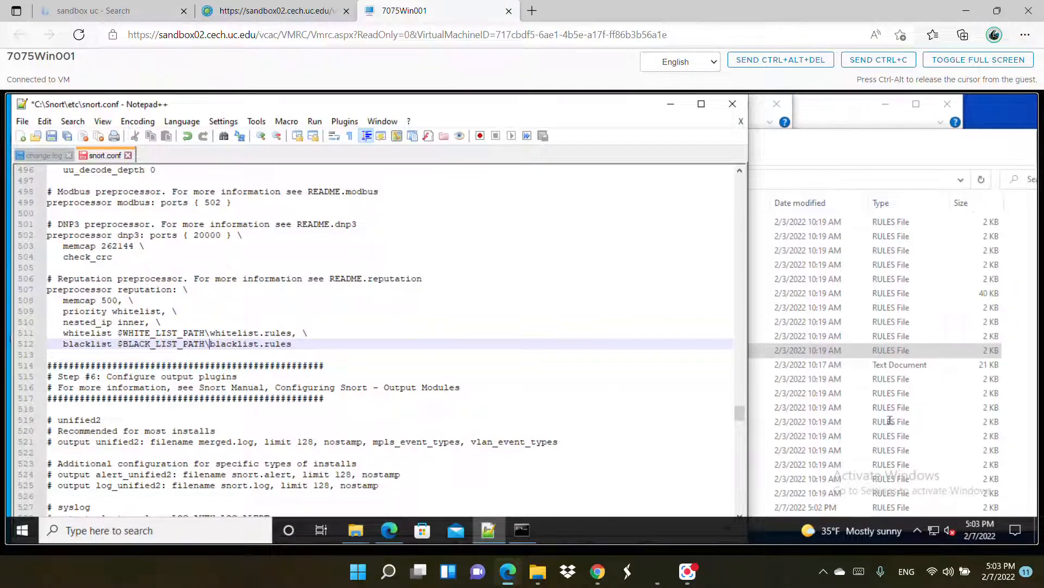
Review the Step #6 to Step #9 sections of snort.conf, checking the path separators in the rule include lines
{"action": "scroll", "coordinate": [845, 383], "scroll_direction": "down", "scroll_amount": 4}
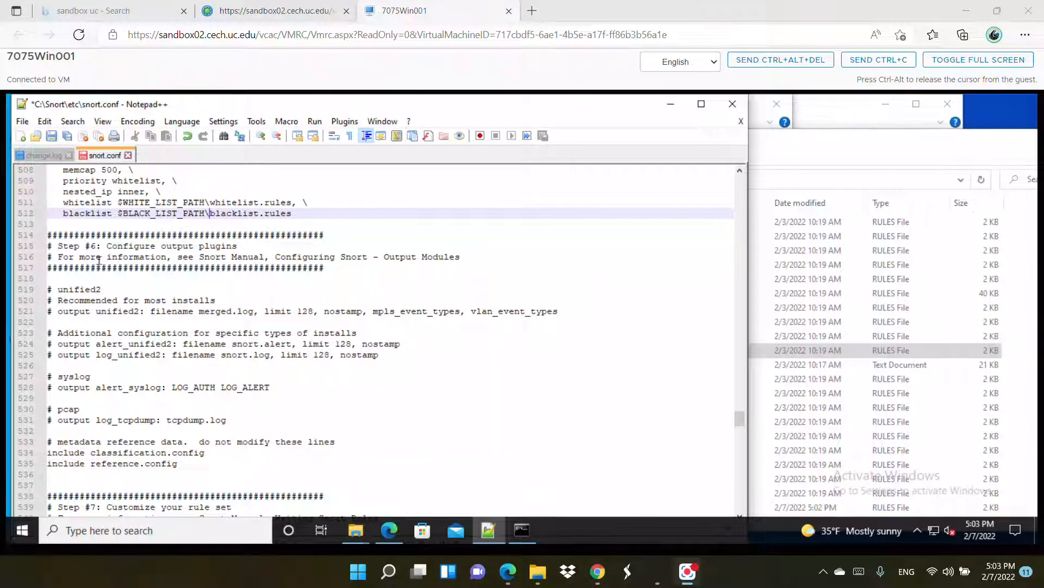
{"action": "scroll", "coordinate": [100, 262], "scroll_direction": "down", "scroll_amount": 3}
{"action": "scroll", "coordinate": [116, 364], "scroll_direction": "down", "scroll_amount": 5}
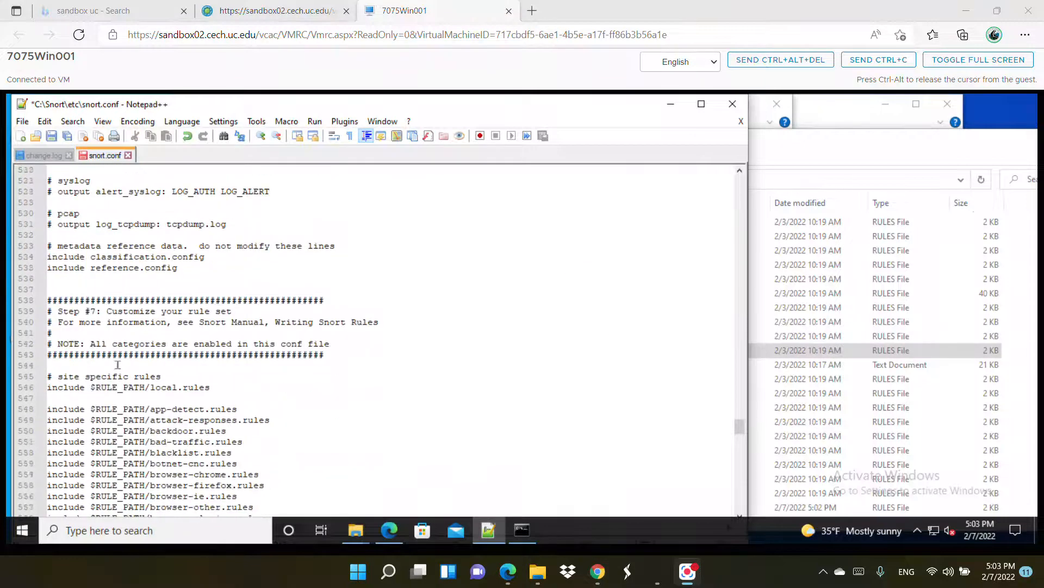
{"action": "left_click", "coordinate": [86, 247]}
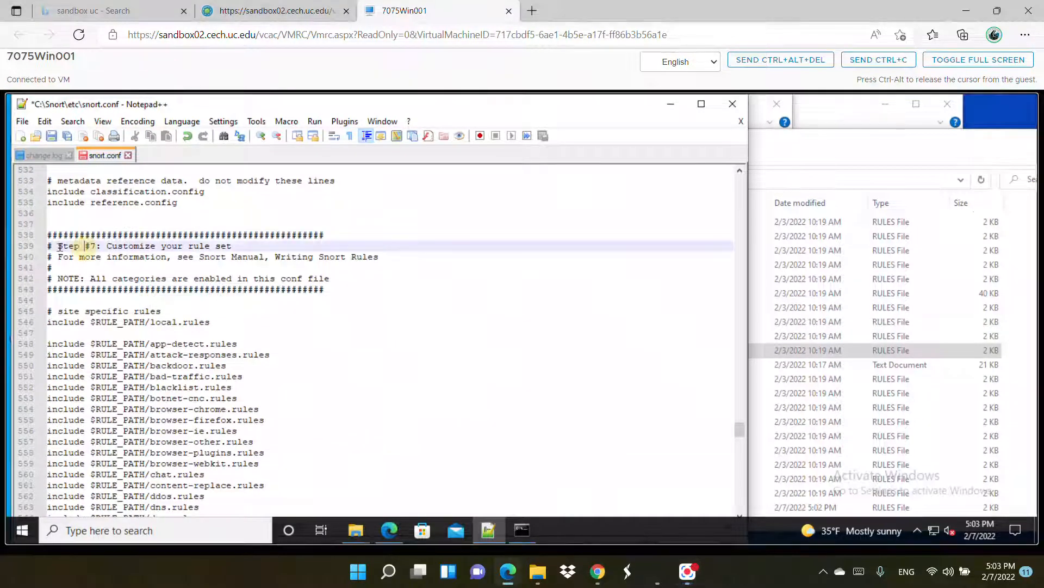
{"action": "left_click_drag", "start_coordinate": [58, 247], "coordinate": [184, 256]}
{"action": "scroll", "coordinate": [136, 335], "scroll_direction": "down", "scroll_amount": 4}
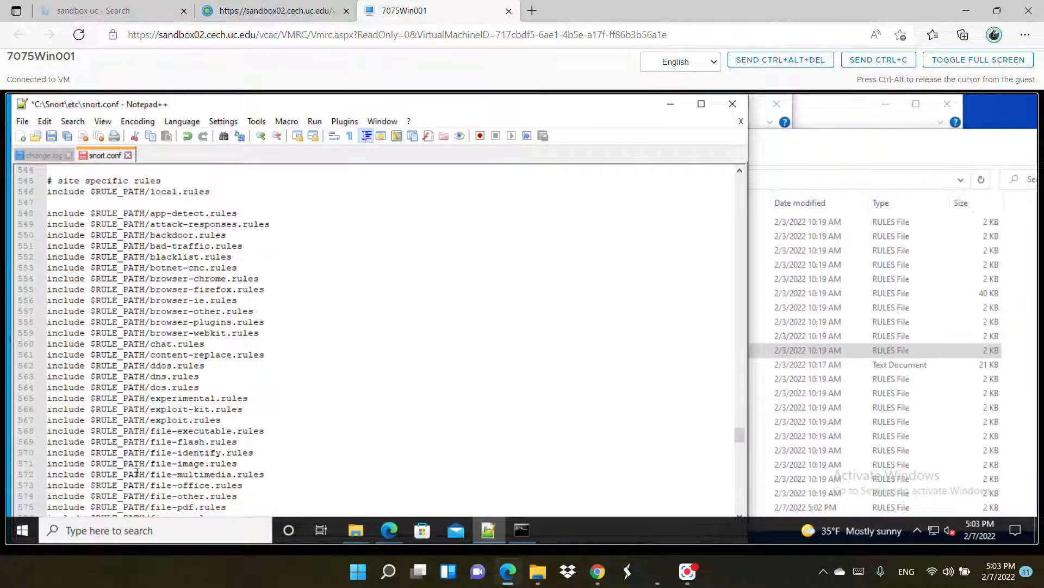
{"action": "scroll", "coordinate": [138, 473], "scroll_direction": "down", "scroll_amount": 13}
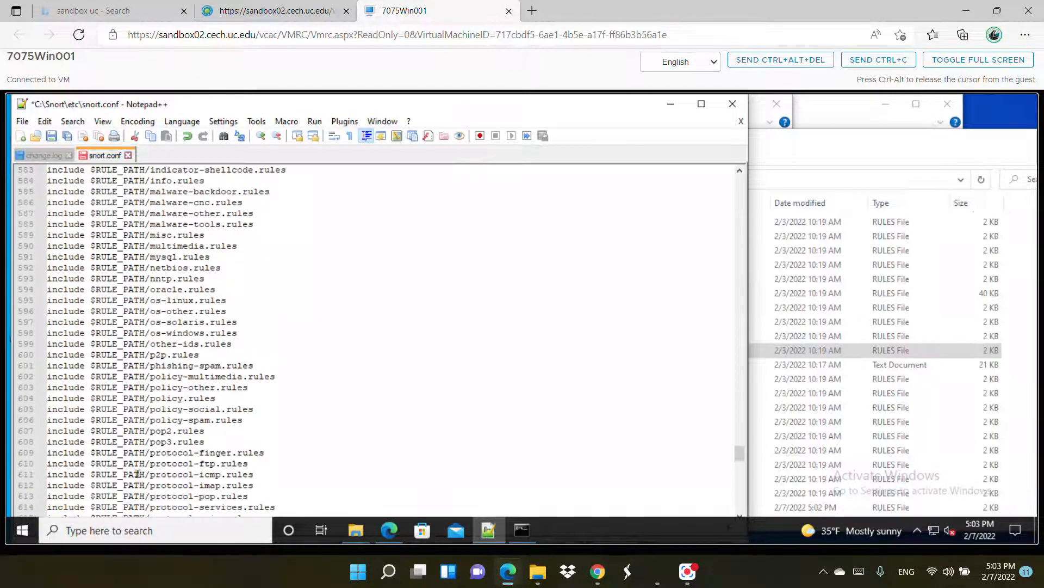
{"action": "scroll", "coordinate": [137, 474], "scroll_direction": "down", "scroll_amount": 17}
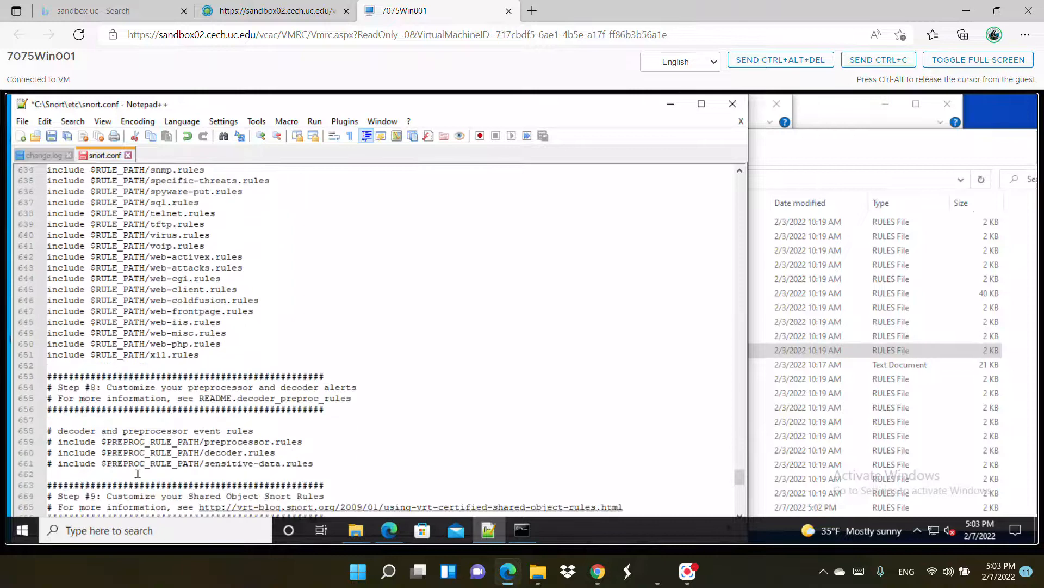
{"action": "scroll", "coordinate": [138, 474], "scroll_direction": "down", "scroll_amount": 1}
{"action": "scroll", "coordinate": [201, 420], "scroll_direction": "down", "scroll_amount": 4}
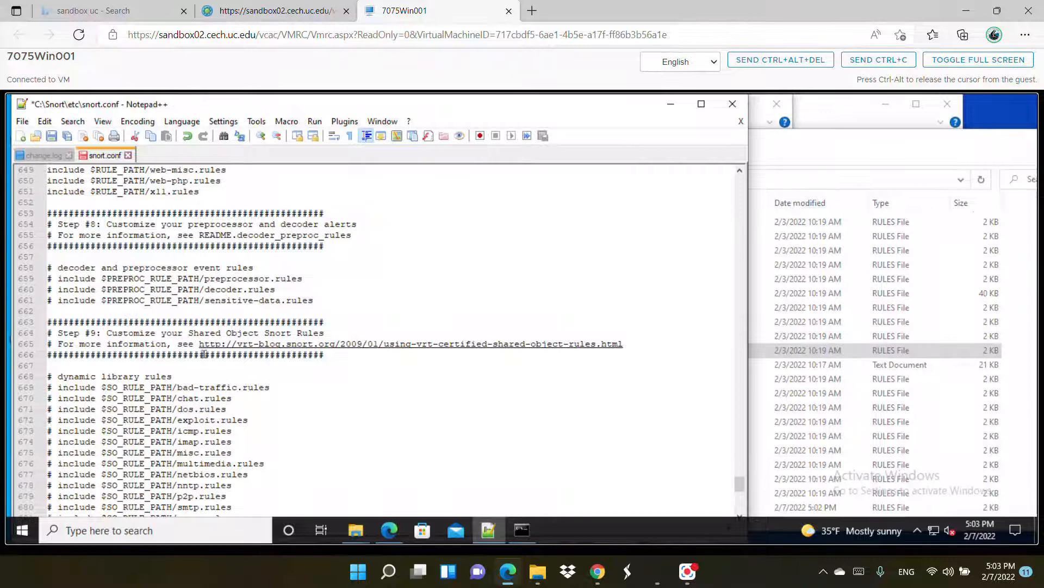
{"action": "scroll", "coordinate": [204, 354], "scroll_direction": "up", "scroll_amount": 6}
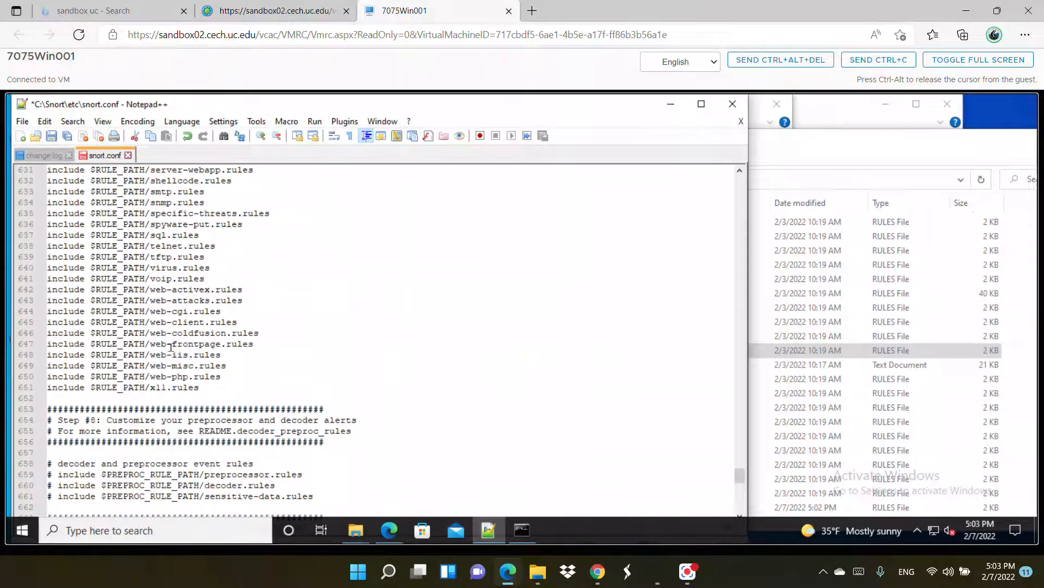
{"action": "scroll", "coordinate": [171, 347], "scroll_direction": "up", "scroll_amount": 20}
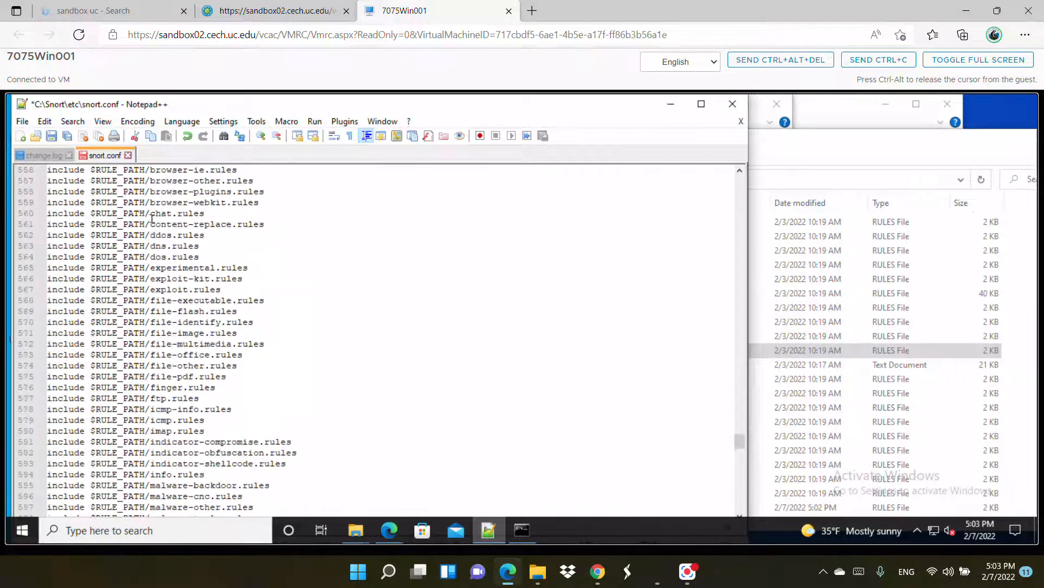
{"action": "scroll", "coordinate": [151, 219], "scroll_direction": "up", "scroll_amount": 7}
{"action": "scroll", "coordinate": [152, 218], "scroll_direction": "down", "scroll_amount": 4}
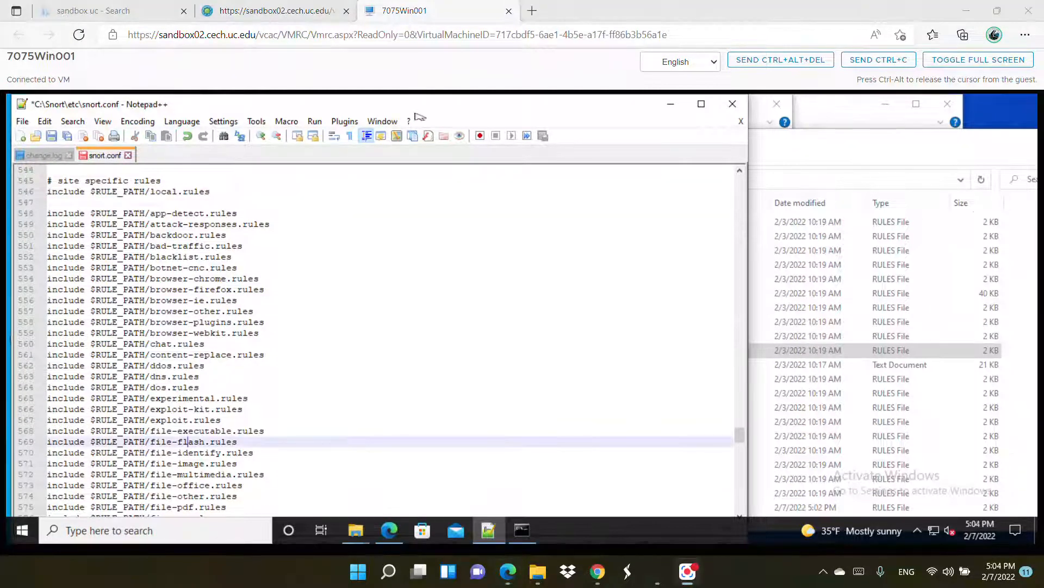
Set up a text replacement of / with \ in snort.conf, starting from the local.rules include line in Step #7
{"action": "left_click", "coordinate": [101, 191]}
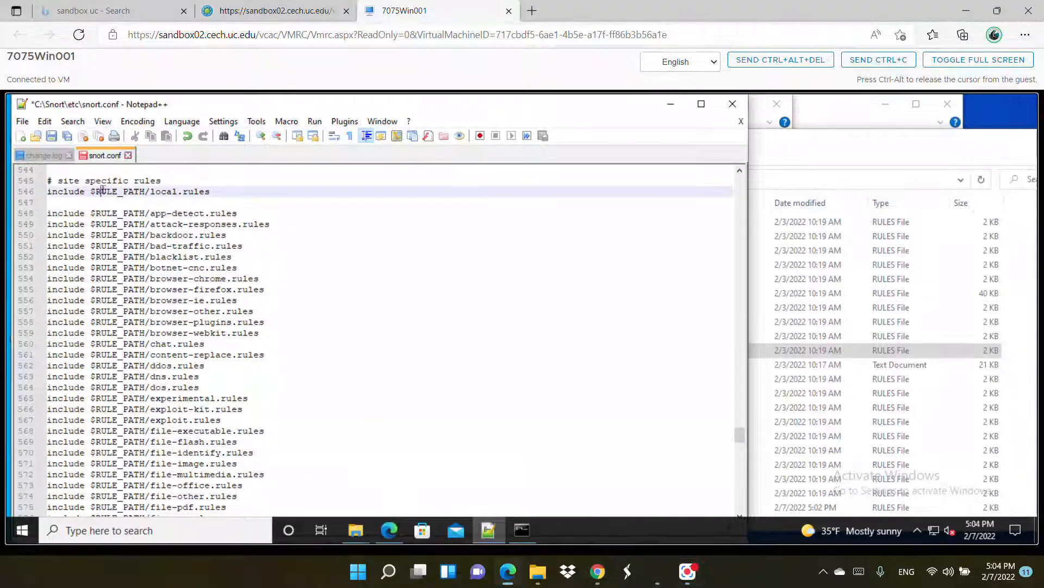
{"action": "scroll", "coordinate": [103, 191], "scroll_direction": "up", "scroll_amount": 4}
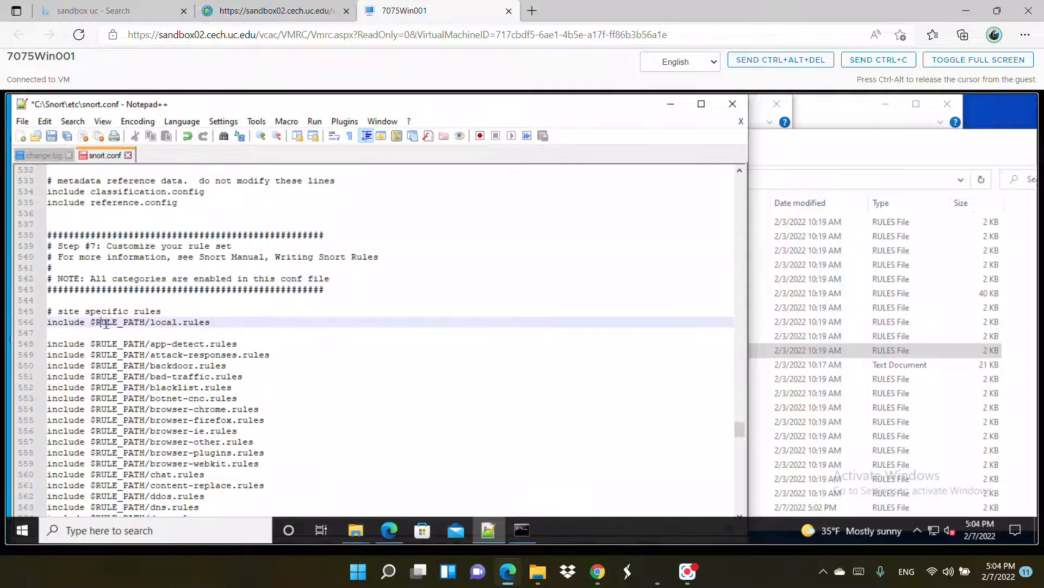
{"action": "triple_click", "coordinate": [106, 323]}
{"action": "left_click", "coordinate": [60, 321]}
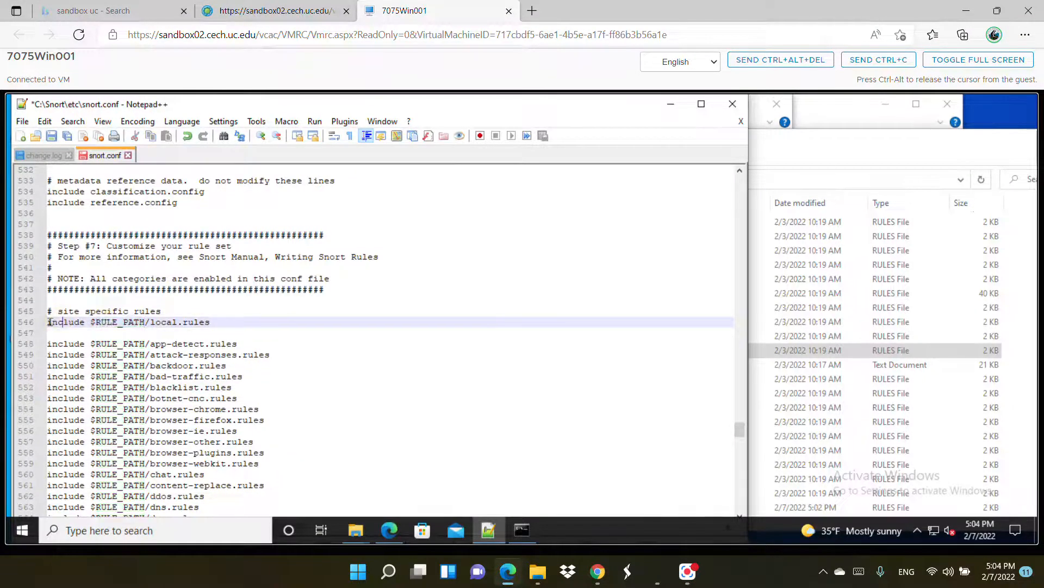
{"action": "left_click", "coordinate": [49, 322]}
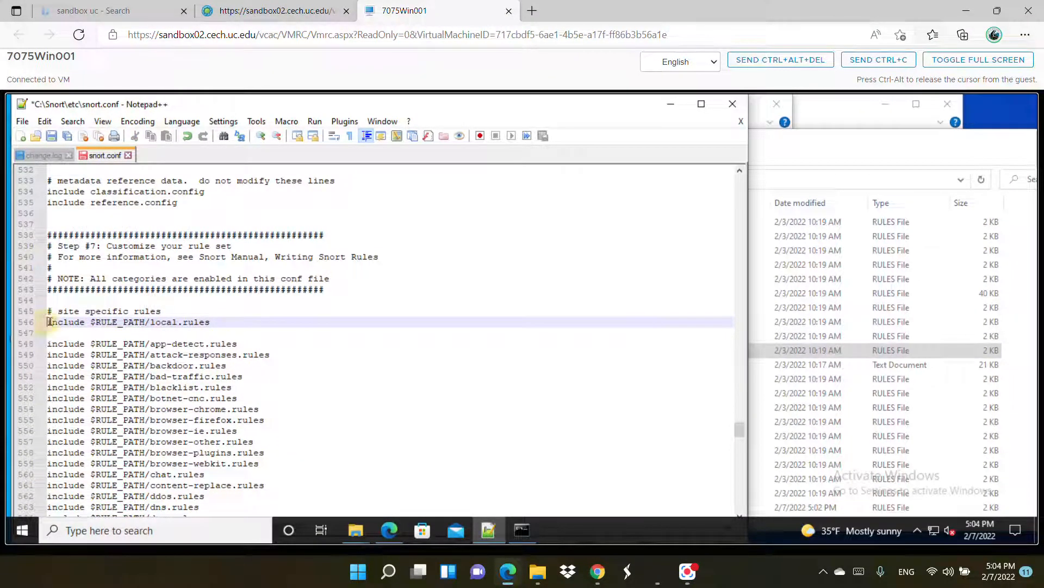
{"action": "left_click", "coordinate": [51, 121]}
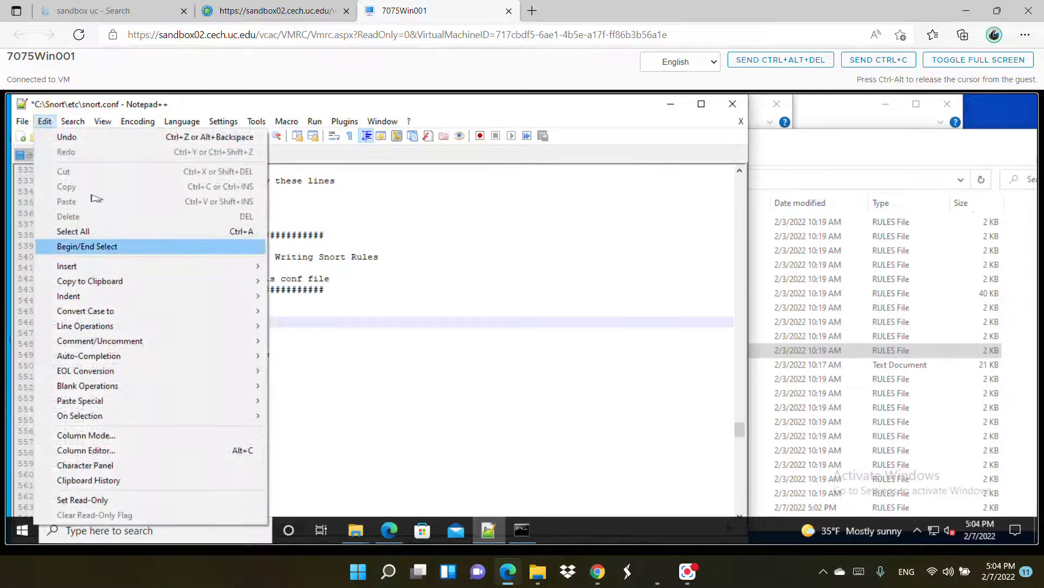
{"action": "left_click", "coordinate": [79, 124]}
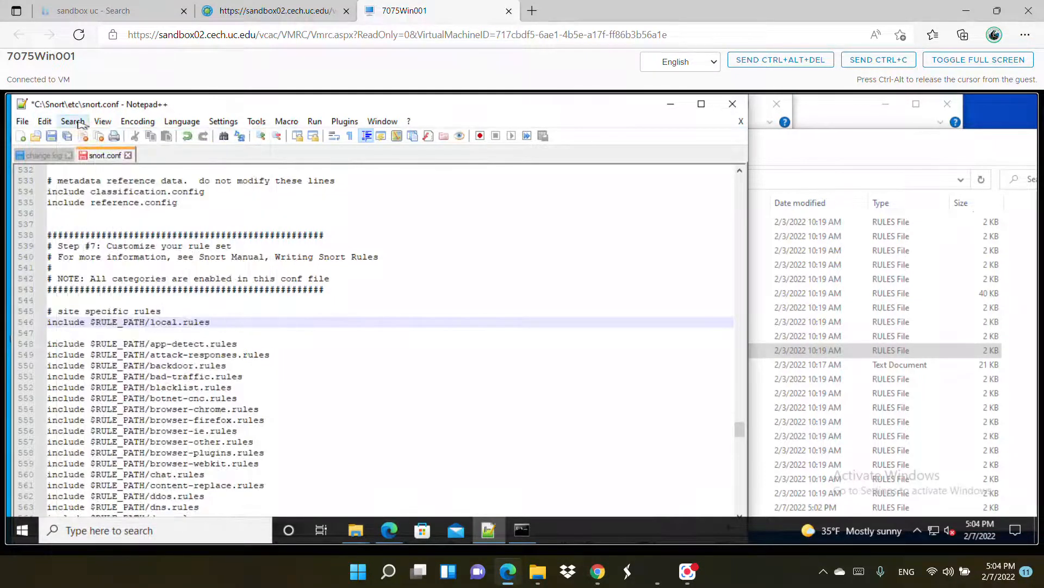
{"action": "left_click", "coordinate": [81, 122]}
{"action": "left_click", "coordinate": [97, 256]}
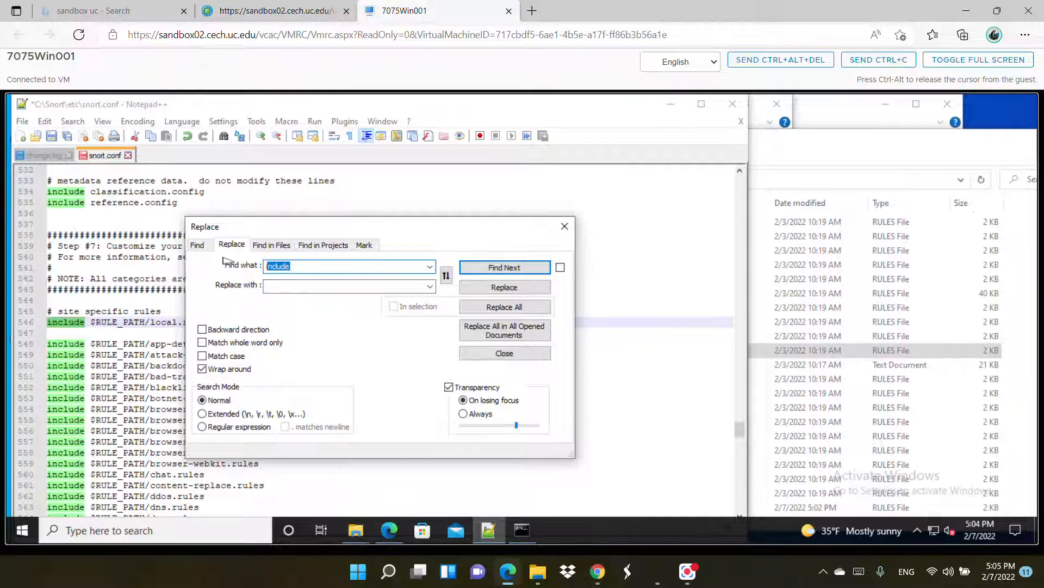
{"action": "left_click", "coordinate": [275, 285]}
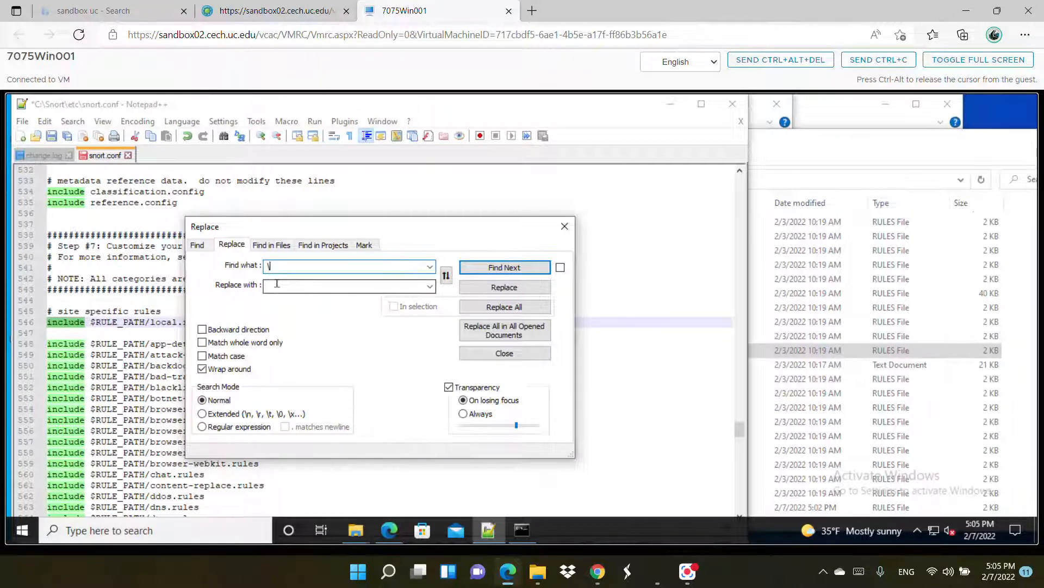
{"action": "key", "text": "BackSpace"}
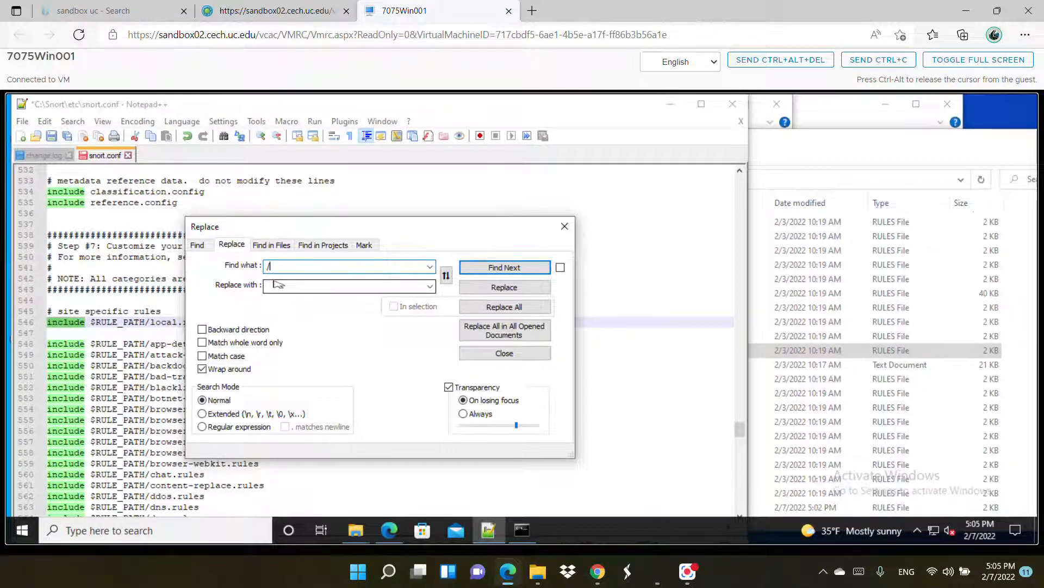
{"action": "left_click", "coordinate": [312, 285]}
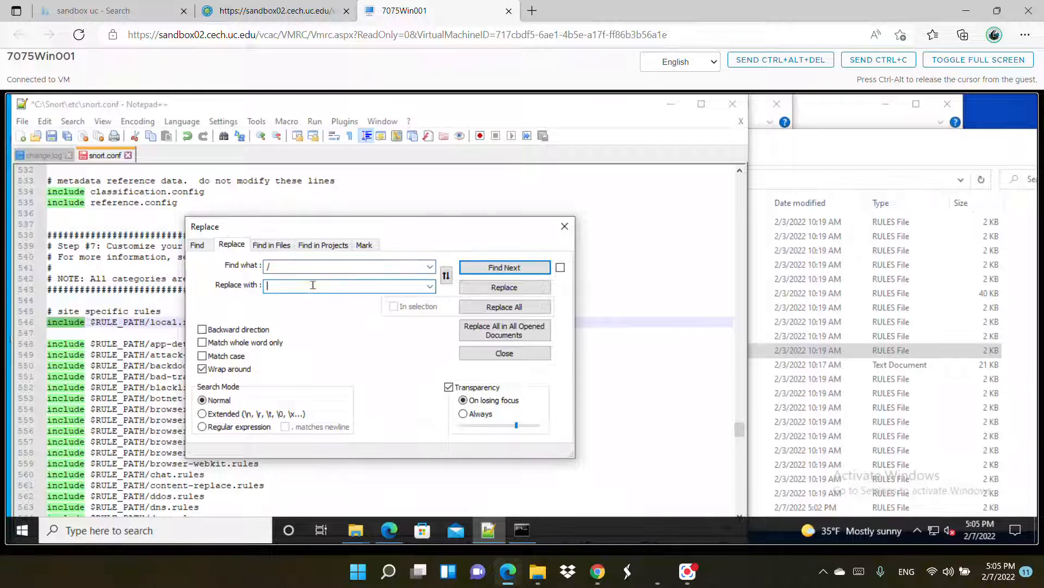
{"action": "type", "text": "\\"}
{"action": "left_click_drag", "start_coordinate": [420, 229], "coordinate": [592, 204]}
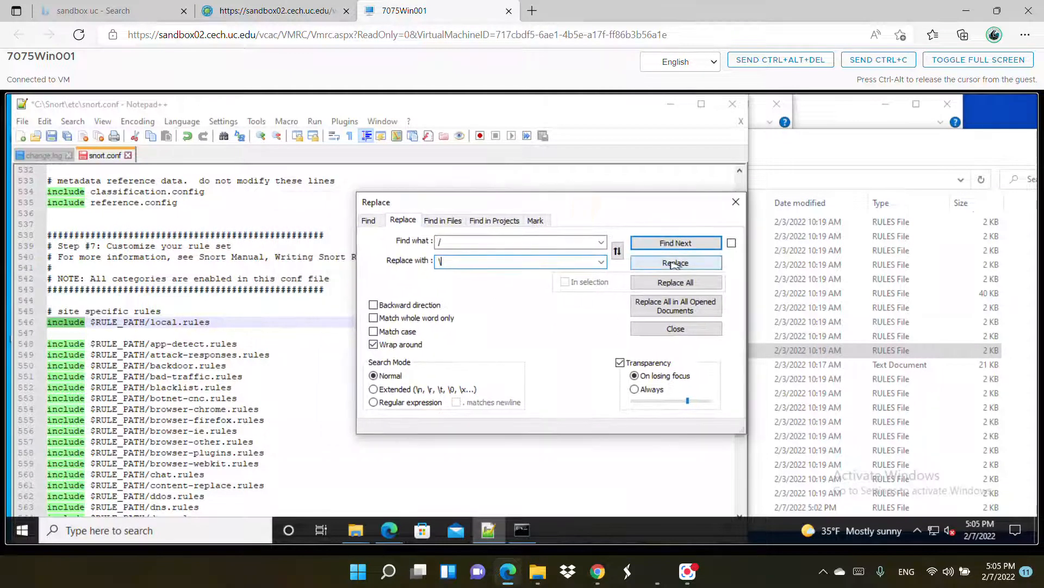
Replace the forward slash with a backslash in every Step #7 $RULE_PATH include line, one occurrence at a time, from local.rules through x11.rules
{"action": "left_click", "coordinate": [673, 262]}
{"action": "left_click", "coordinate": [675, 263]}
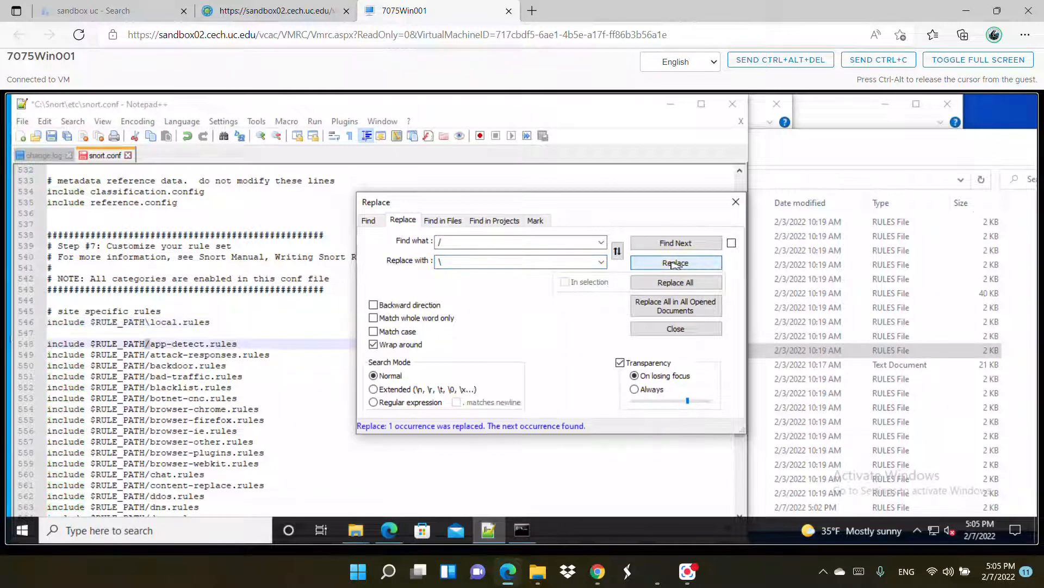
{"action": "left_click", "coordinate": [675, 263]}
{"action": "left_click", "coordinate": [674, 263]}
{"action": "left_click", "coordinate": [674, 263]}
{"action": "left_click", "coordinate": [675, 264]}
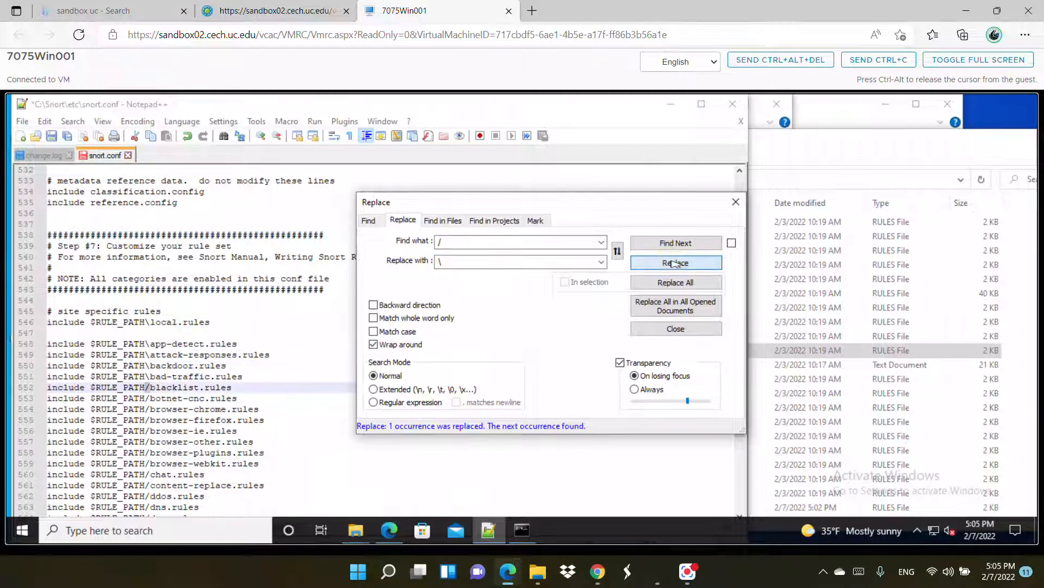
{"action": "left_click", "coordinate": [674, 263]}
{"action": "left_click", "coordinate": [675, 264]}
{"action": "left_click", "coordinate": [675, 263]}
{"action": "left_click", "coordinate": [675, 263]}
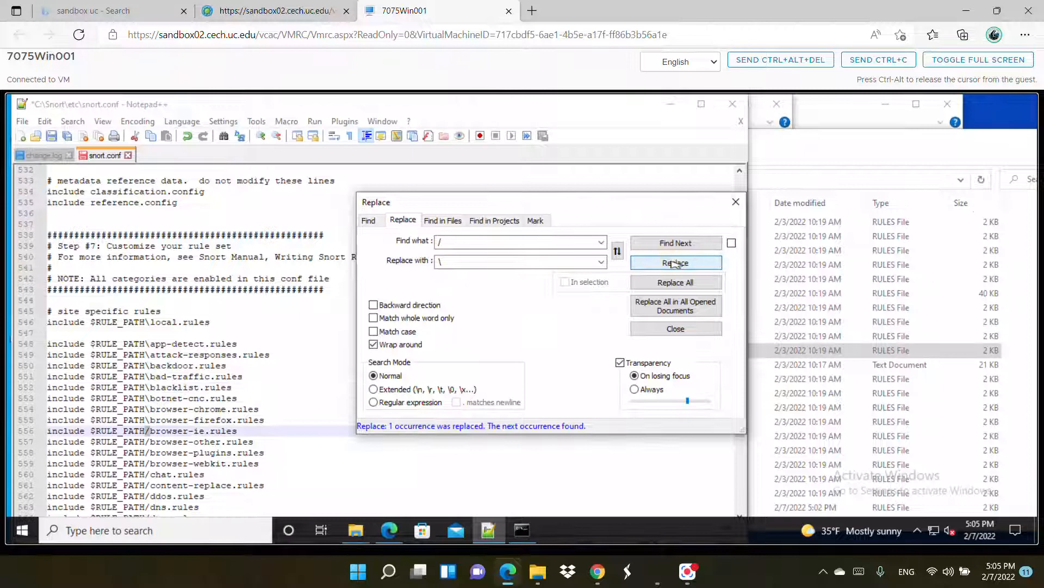
{"action": "left_click", "coordinate": [674, 263]}
{"action": "left_click", "coordinate": [674, 264]}
{"action": "left_click", "coordinate": [674, 264]}
{"action": "left_click", "coordinate": [674, 264]}
{"action": "left_click", "coordinate": [675, 263]}
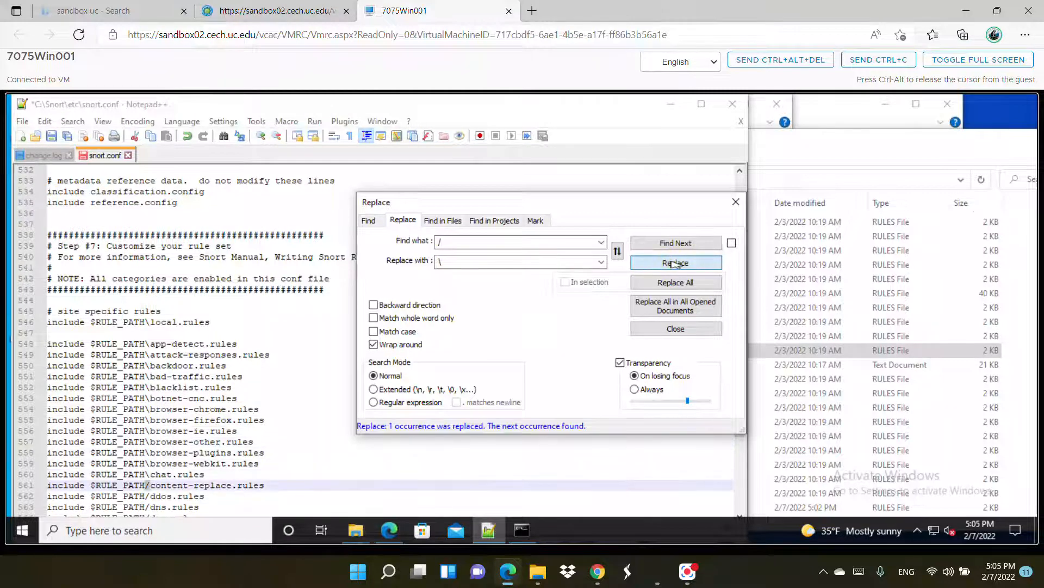
{"action": "left_click", "coordinate": [675, 263]}
{"action": "left_click", "coordinate": [675, 263]}
{"action": "left_click", "coordinate": [675, 263]}
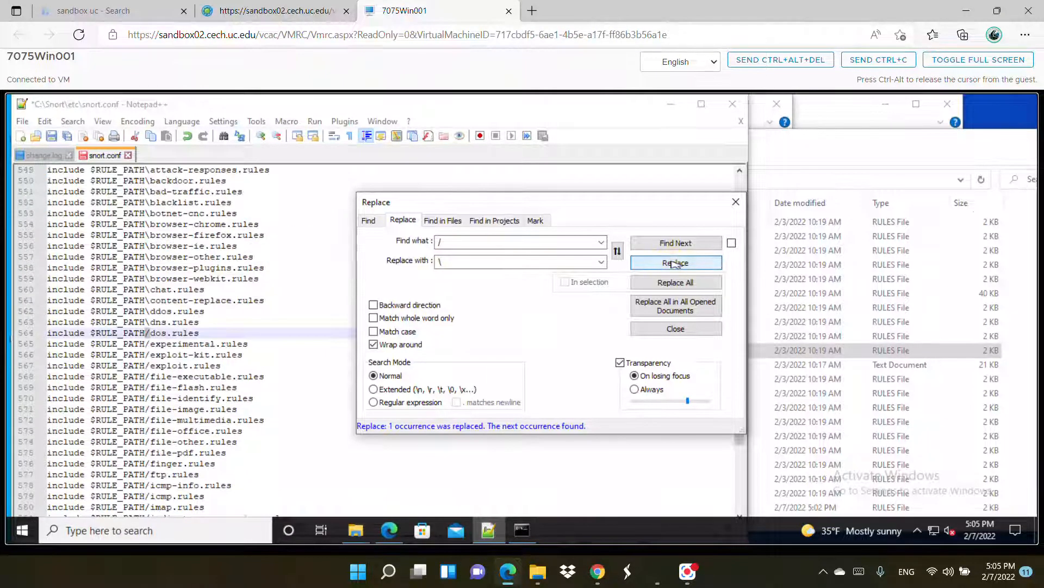
{"action": "left_click", "coordinate": [675, 263]}
{"action": "left_click", "coordinate": [674, 263]}
{"action": "left_click", "coordinate": [675, 263]}
{"action": "left_click", "coordinate": [675, 263]}
{"action": "left_click", "coordinate": [674, 263]}
{"action": "left_click", "coordinate": [674, 264]}
{"action": "left_click", "coordinate": [675, 263]}
{"action": "left_click", "coordinate": [674, 263]}
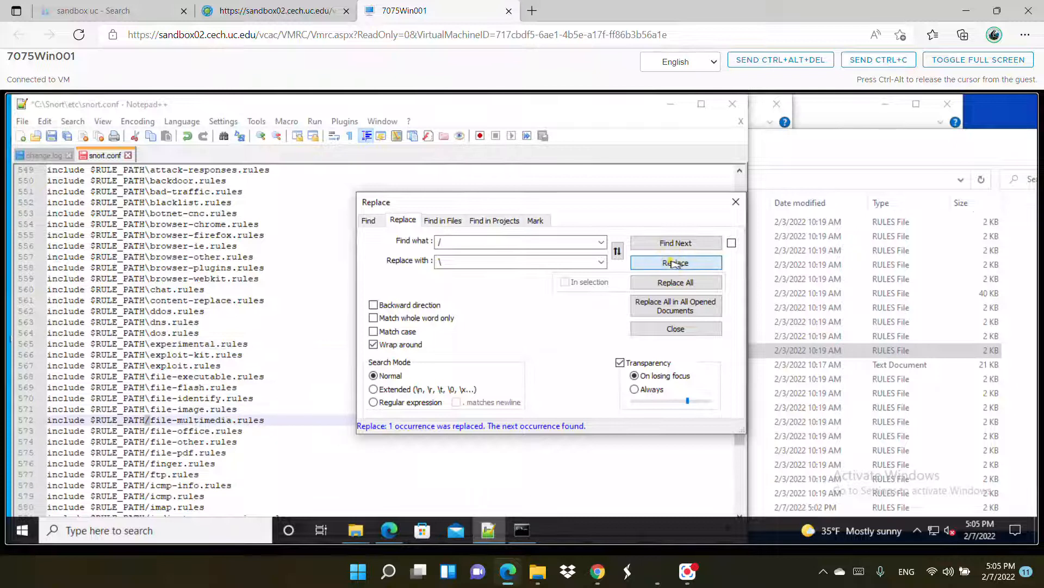
{"action": "left_click", "coordinate": [675, 263]}
{"action": "left_click", "coordinate": [675, 263]}
{"action": "left_click", "coordinate": [674, 264]}
{"action": "left_click", "coordinate": [675, 263]}
{"action": "left_click", "coordinate": [675, 264]}
{"action": "left_click", "coordinate": [674, 263]}
{"action": "left_click", "coordinate": [675, 263]}
{"action": "left_click", "coordinate": [674, 264]}
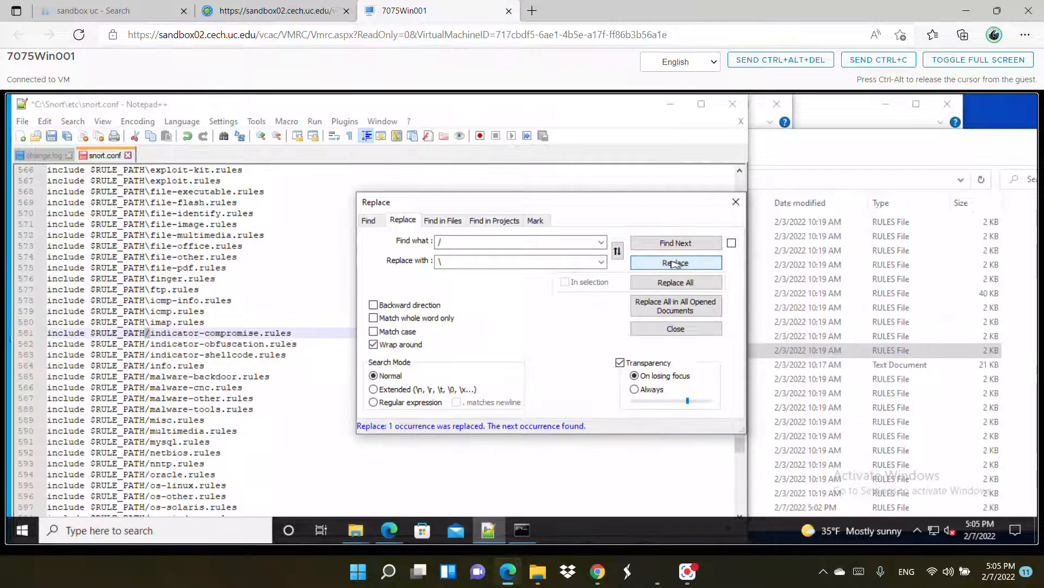
{"action": "left_click", "coordinate": [675, 263]}
{"action": "left_click", "coordinate": [674, 264]}
{"action": "left_click", "coordinate": [674, 263]}
{"action": "left_click", "coordinate": [675, 264]}
{"action": "left_click", "coordinate": [674, 264]}
{"action": "left_click", "coordinate": [674, 264]}
{"action": "left_click", "coordinate": [675, 264]}
{"action": "left_click", "coordinate": [675, 264]}
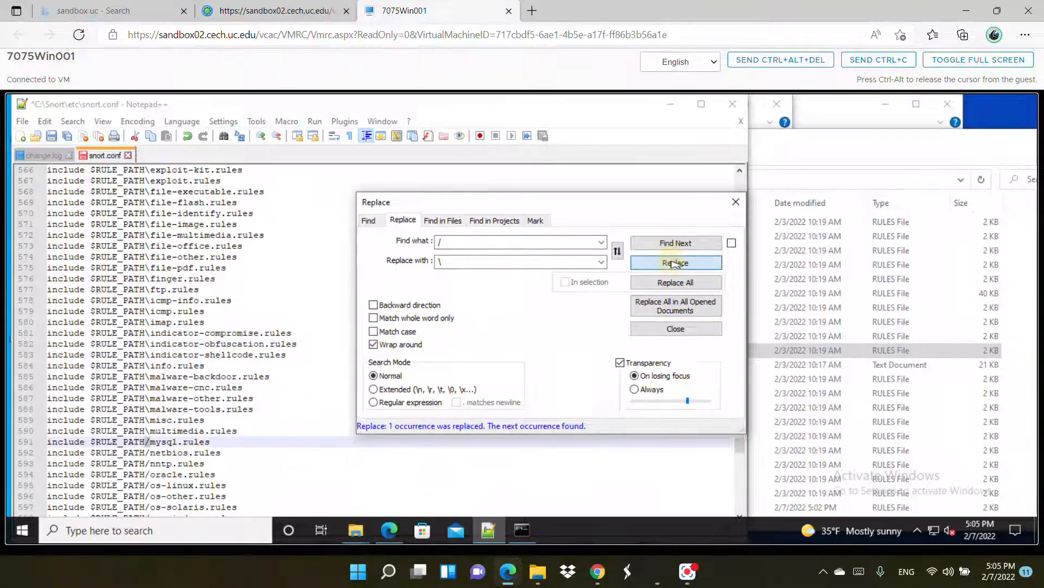
{"action": "left_click", "coordinate": [675, 264]}
{"action": "left_click", "coordinate": [675, 263]}
{"action": "left_click", "coordinate": [675, 264]}
{"action": "left_click", "coordinate": [674, 263]}
{"action": "left_click", "coordinate": [674, 263]}
{"action": "left_click", "coordinate": [675, 263]}
{"action": "left_click", "coordinate": [675, 264]}
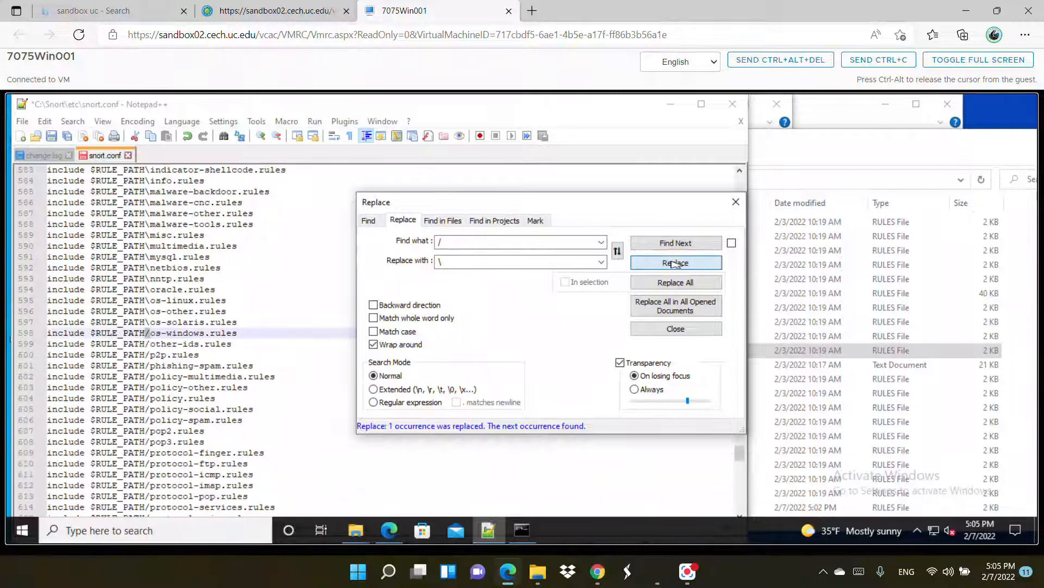
{"action": "left_click", "coordinate": [674, 264]}
{"action": "left_click", "coordinate": [675, 264]}
{"action": "left_click", "coordinate": [674, 264]}
{"action": "left_click", "coordinate": [675, 263]}
{"action": "left_click", "coordinate": [675, 264]}
{"action": "left_click", "coordinate": [674, 263]}
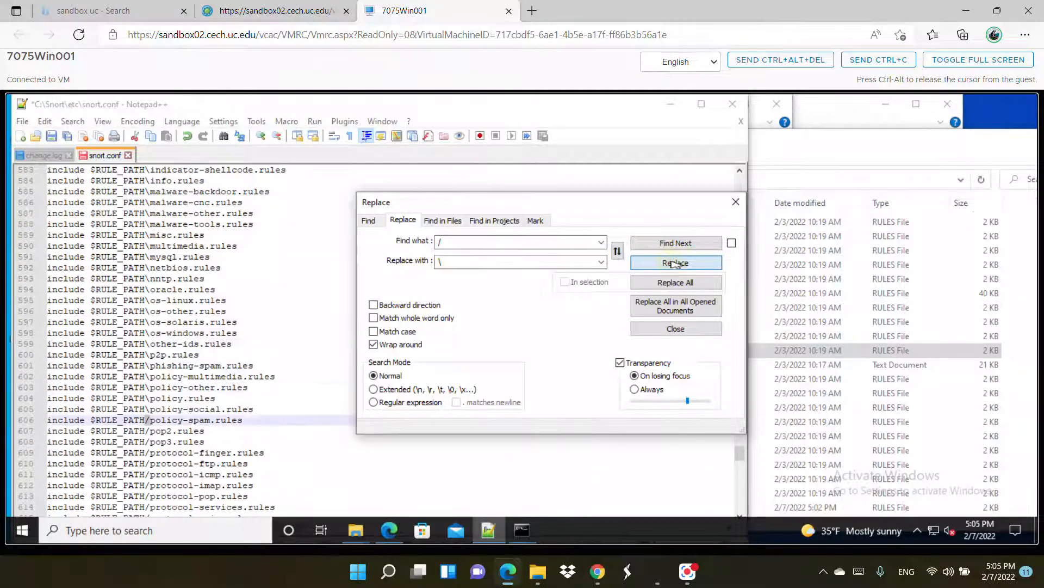
{"action": "left_click", "coordinate": [675, 263]}
{"action": "left_click", "coordinate": [674, 263]}
{"action": "left_click", "coordinate": [675, 264]}
{"action": "left_click", "coordinate": [675, 263]}
{"action": "left_click", "coordinate": [675, 263]}
{"action": "left_click", "coordinate": [675, 263]}
{"action": "left_click", "coordinate": [675, 264]}
{"action": "left_click", "coordinate": [675, 263]}
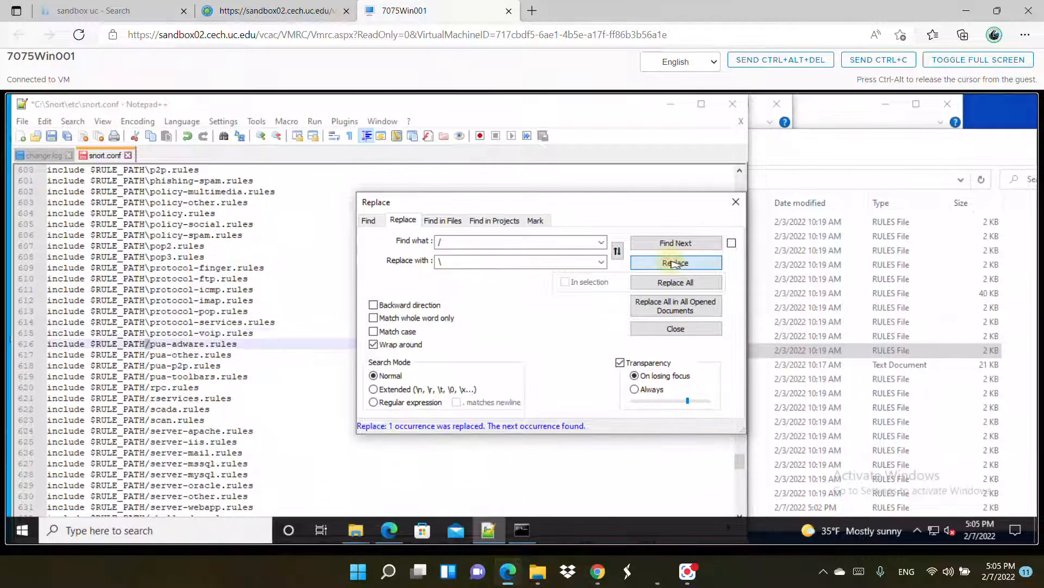
{"action": "left_click", "coordinate": [674, 263]}
{"action": "left_click", "coordinate": [674, 264]}
{"action": "left_click", "coordinate": [675, 263]}
{"action": "left_click", "coordinate": [675, 264]}
{"action": "left_click", "coordinate": [675, 263]}
{"action": "left_click", "coordinate": [674, 263]}
{"action": "left_click", "coordinate": [674, 263]}
{"action": "left_click", "coordinate": [675, 263]}
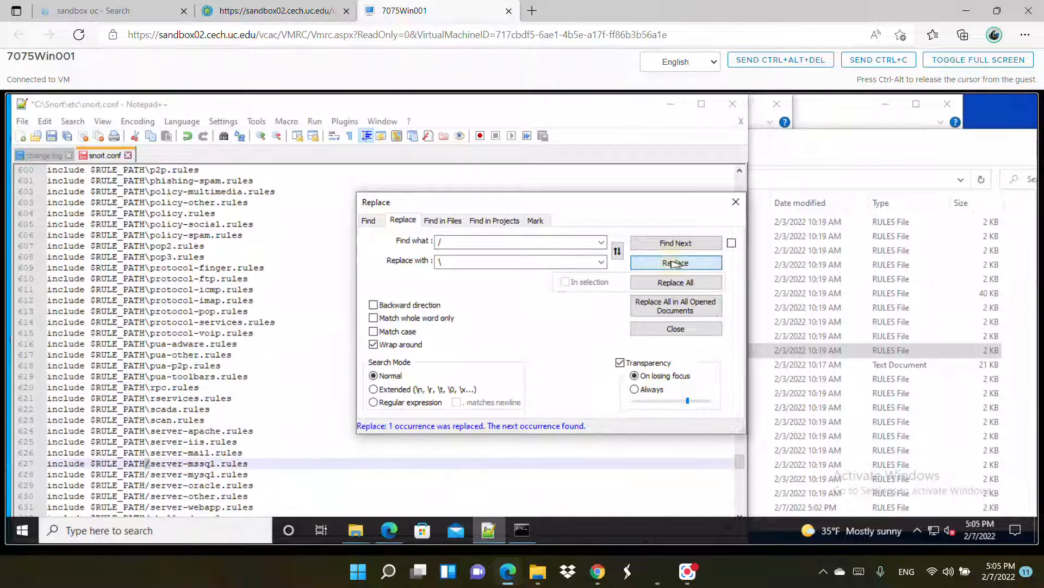
{"action": "left_click", "coordinate": [675, 263]}
{"action": "left_click", "coordinate": [674, 263]}
{"action": "left_click", "coordinate": [674, 263]}
{"action": "left_click", "coordinate": [674, 263]}
{"action": "left_click", "coordinate": [674, 263]}
{"action": "left_click", "coordinate": [675, 263]}
{"action": "left_click", "coordinate": [675, 264]}
{"action": "left_click", "coordinate": [675, 263]}
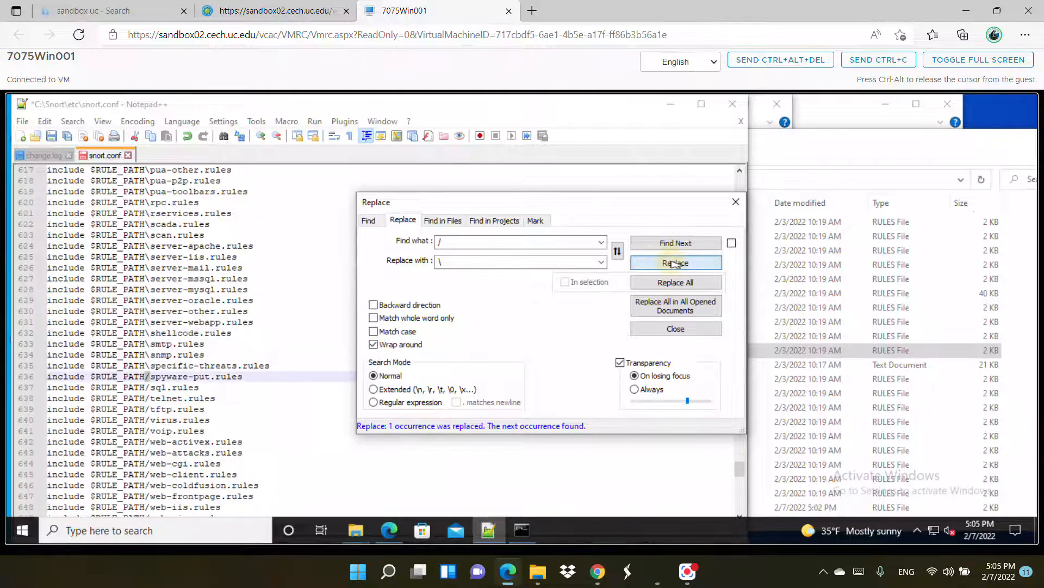
{"action": "left_click", "coordinate": [675, 263]}
{"action": "left_click", "coordinate": [675, 263]}
{"action": "left_click", "coordinate": [675, 263]}
{"action": "left_click", "coordinate": [674, 263]}
{"action": "left_click", "coordinate": [675, 264]}
{"action": "left_click", "coordinate": [674, 263]}
{"action": "left_click", "coordinate": [675, 263]}
{"action": "left_click", "coordinate": [675, 263]}
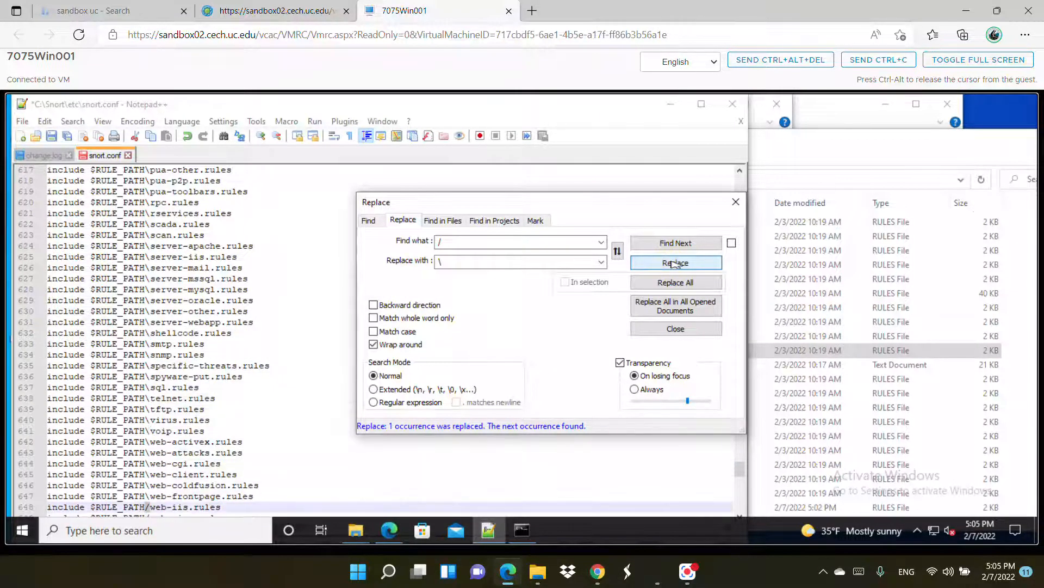
{"action": "left_click", "coordinate": [675, 264]}
{"action": "left_click", "coordinate": [674, 263]}
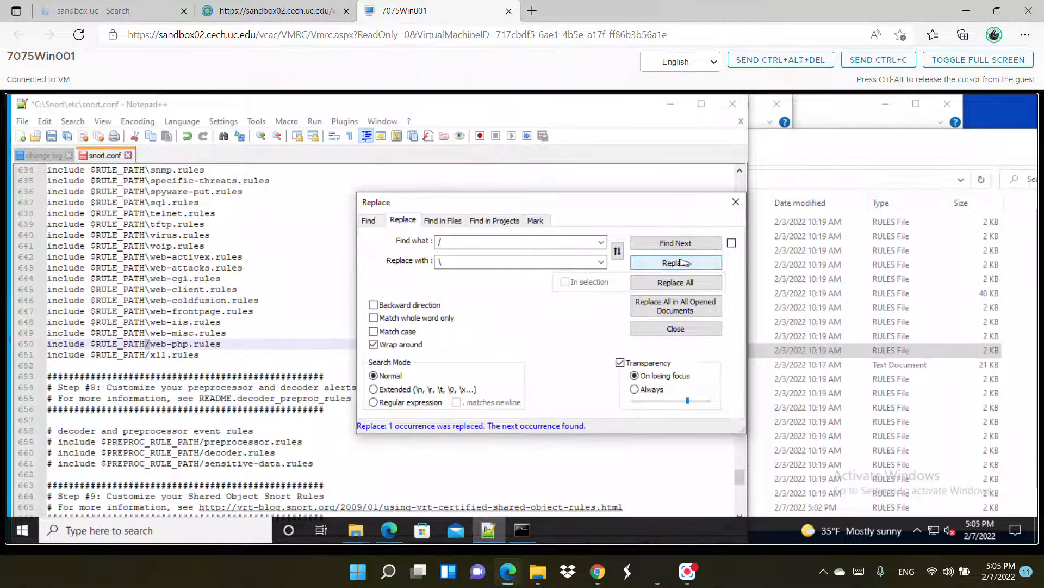
{"action": "left_click", "coordinate": [685, 263]}
{"action": "left_click", "coordinate": [685, 264]}
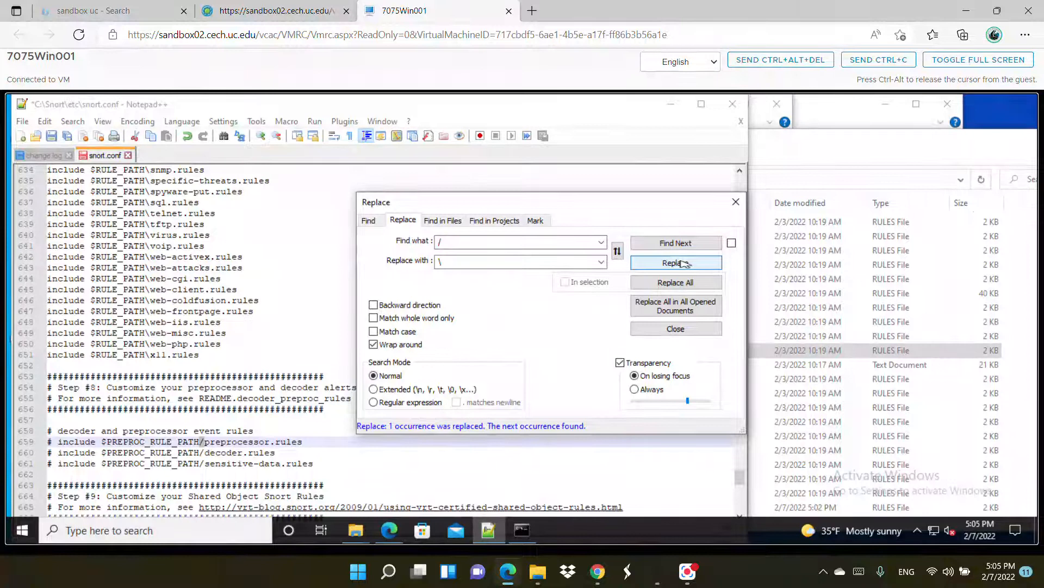
Replace the slash with a backslash in the three Step #8 $PREPROC_RULE_PATH include lines, then end the replacement before the Step #9 web address
{"action": "left_click", "coordinate": [684, 263]}
{"action": "left_click", "coordinate": [684, 263]}
{"action": "left_click", "coordinate": [685, 263]}
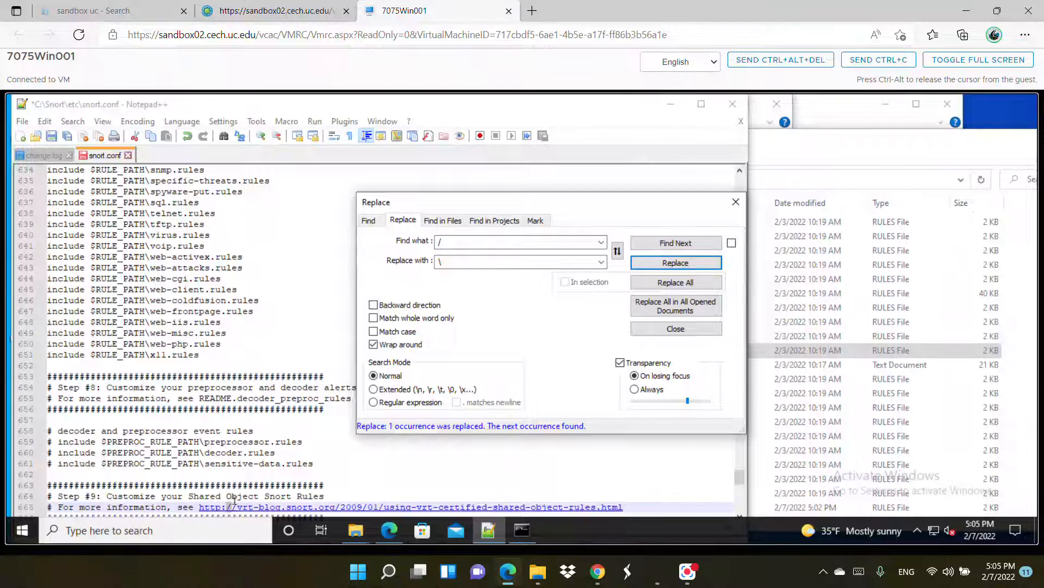
{"action": "left_click", "coordinate": [739, 203]}
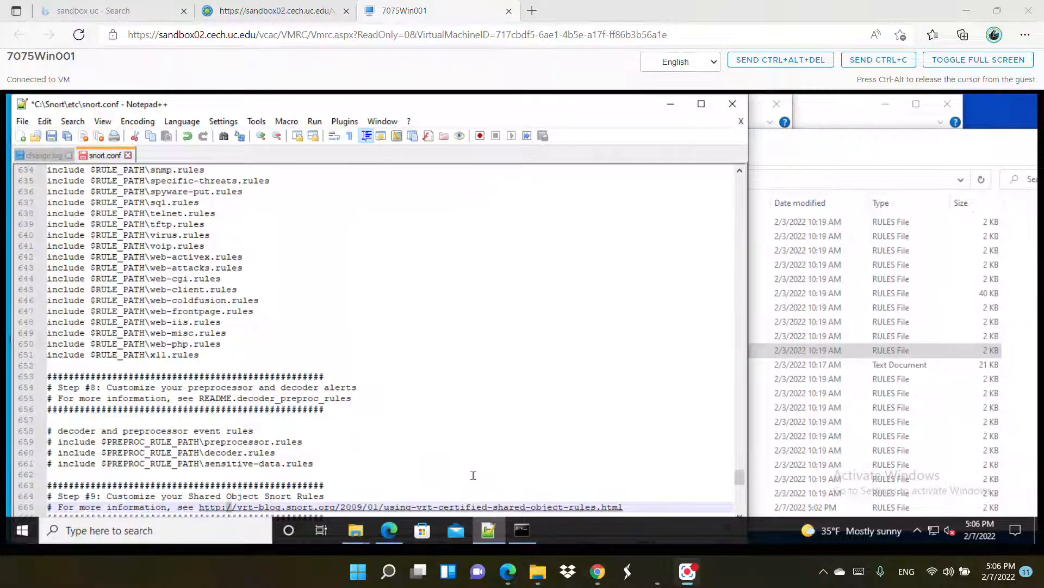
Uncomment the preprocessor.rules, decoder.rules and sensitive-data.rules include lines in Step #8 of snort.conf
{"action": "scroll", "coordinate": [320, 422], "scroll_direction": "down", "scroll_amount": 6}
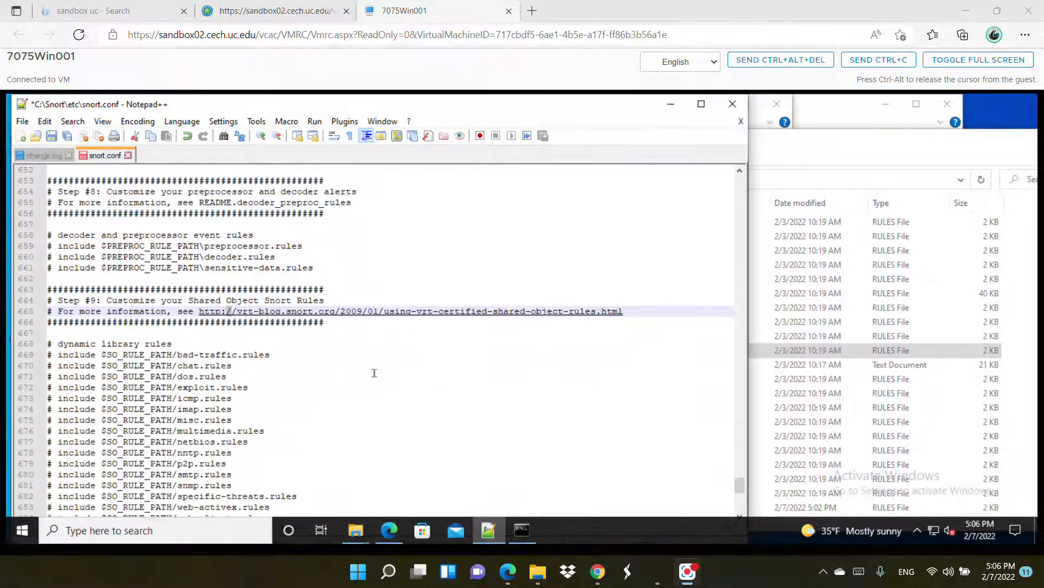
{"action": "scroll", "coordinate": [146, 332], "scroll_direction": "down", "scroll_amount": 4}
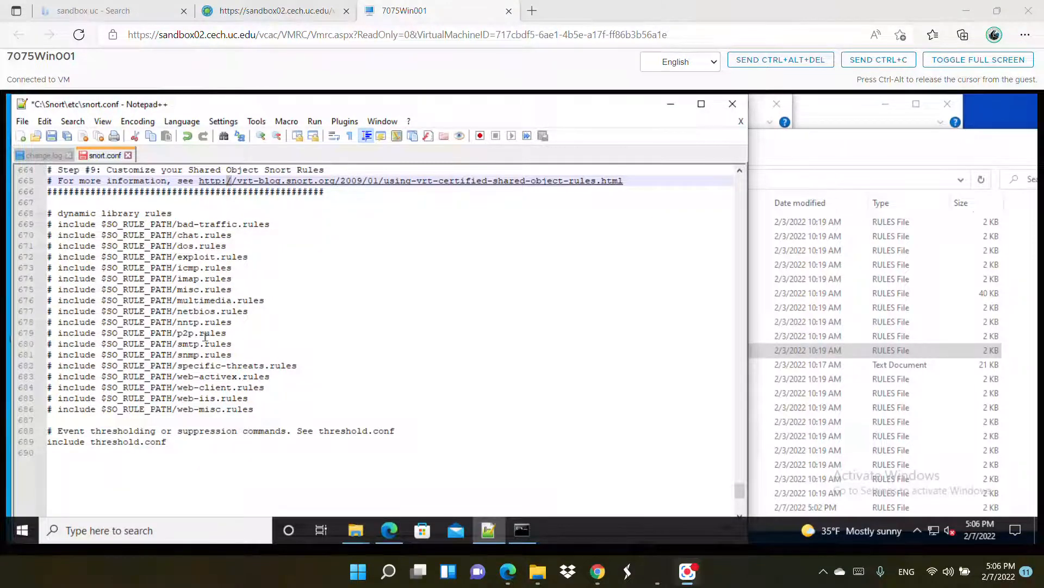
{"action": "scroll", "coordinate": [206, 337], "scroll_direction": "up", "scroll_amount": 6}
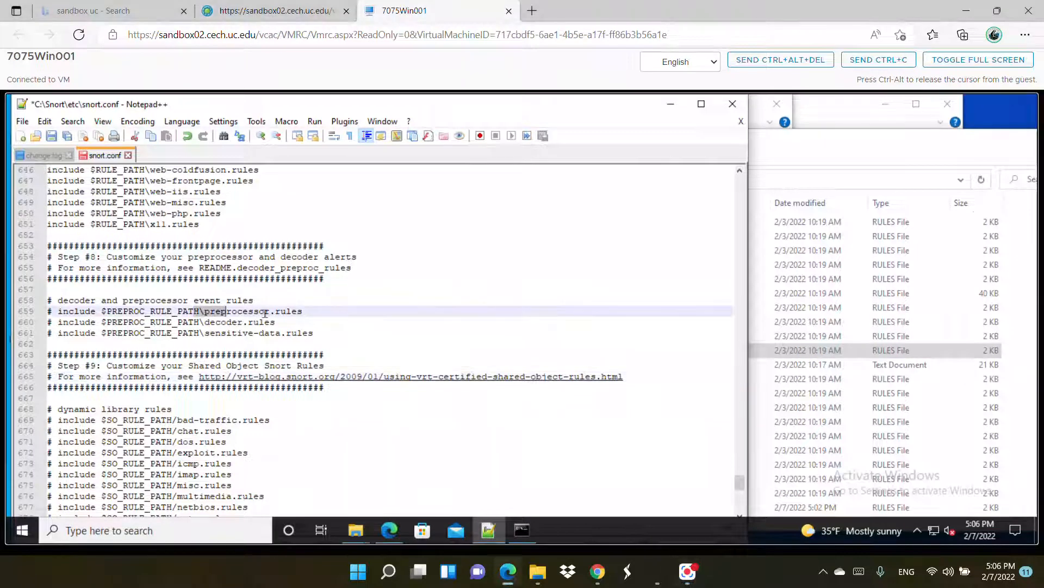
{"action": "left_click_drag", "start_coordinate": [270, 311], "coordinate": [104, 311]}
{"action": "left_click", "coordinate": [56, 311]}
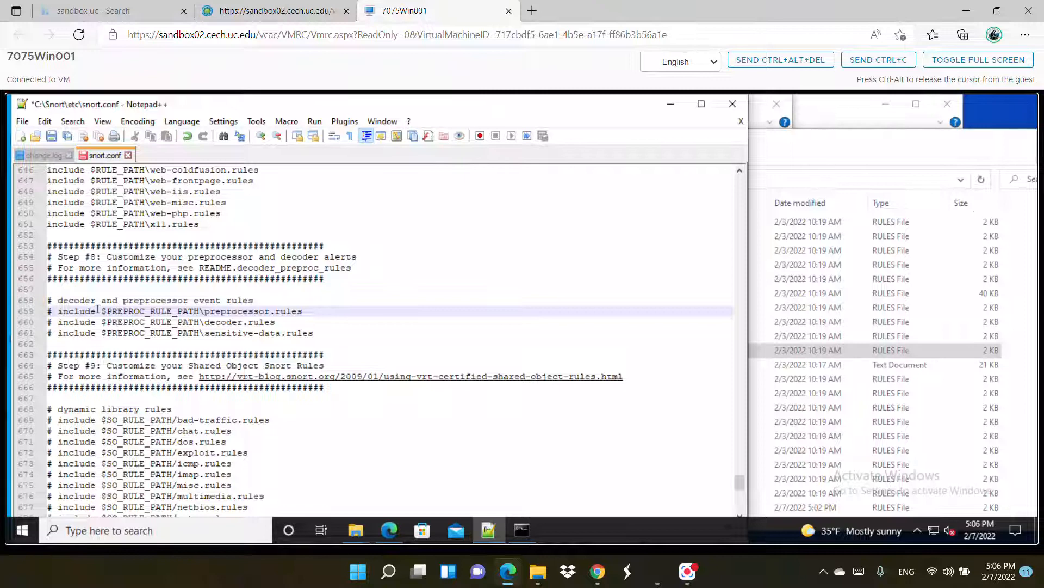
{"action": "key", "text": "Delete"}
{"action": "key", "text": "Delete"}
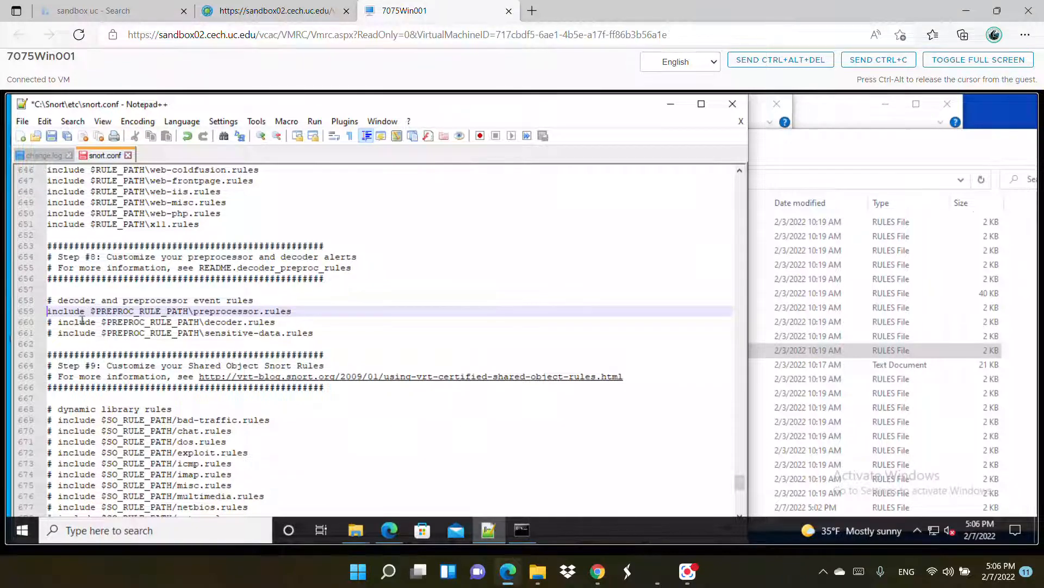
{"action": "left_click", "coordinate": [62, 322]}
{"action": "key", "text": "BackSpace"}
{"action": "key", "text": "BackSpace"}
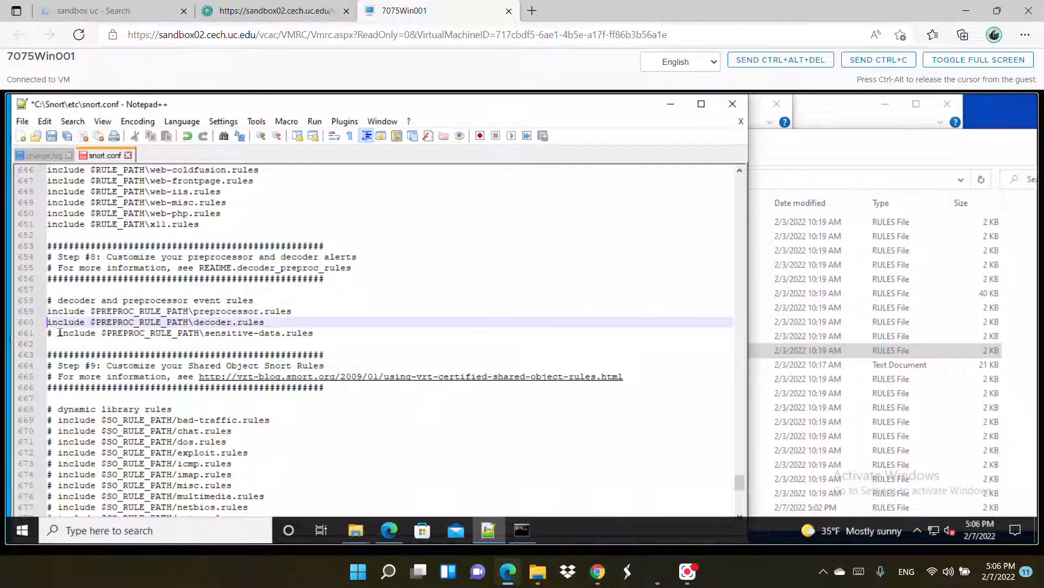
{"action": "left_click", "coordinate": [61, 333]}
{"action": "key", "text": "BackSpace"}
{"action": "key", "text": "BackSpace"}
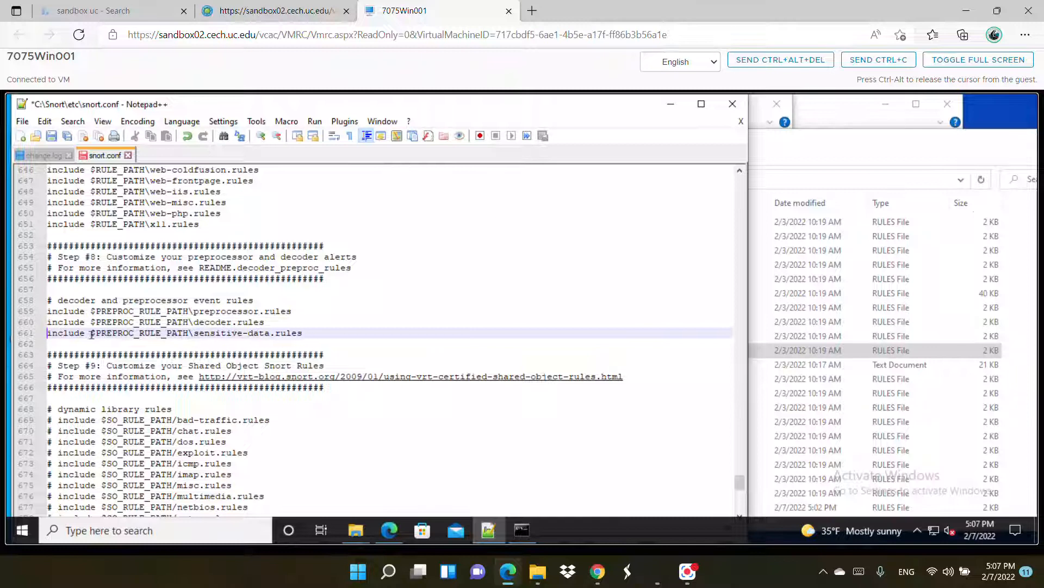
{"action": "left_click", "coordinate": [240, 322]}
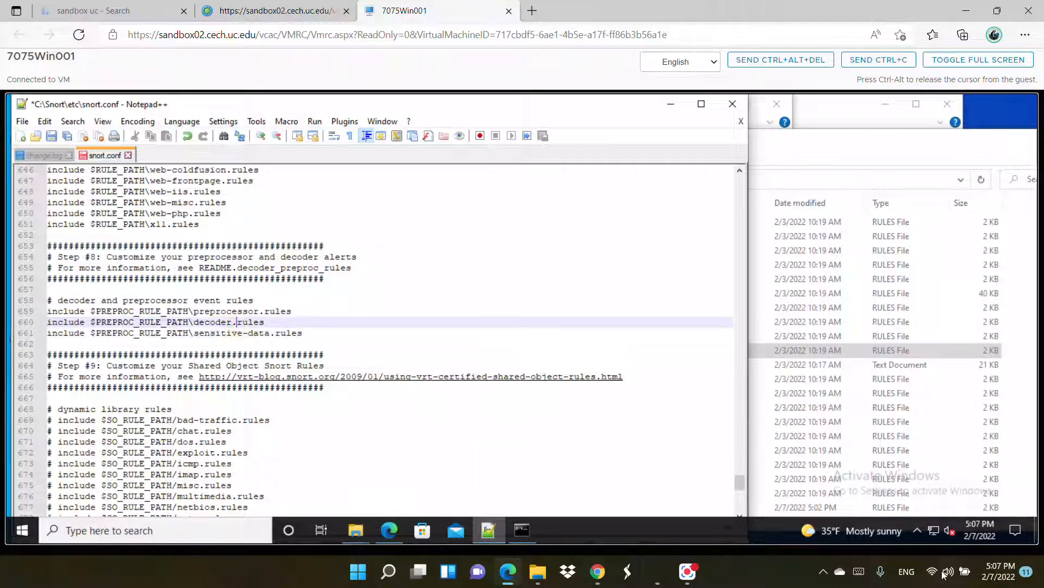
{"action": "left_click", "coordinate": [287, 332]}
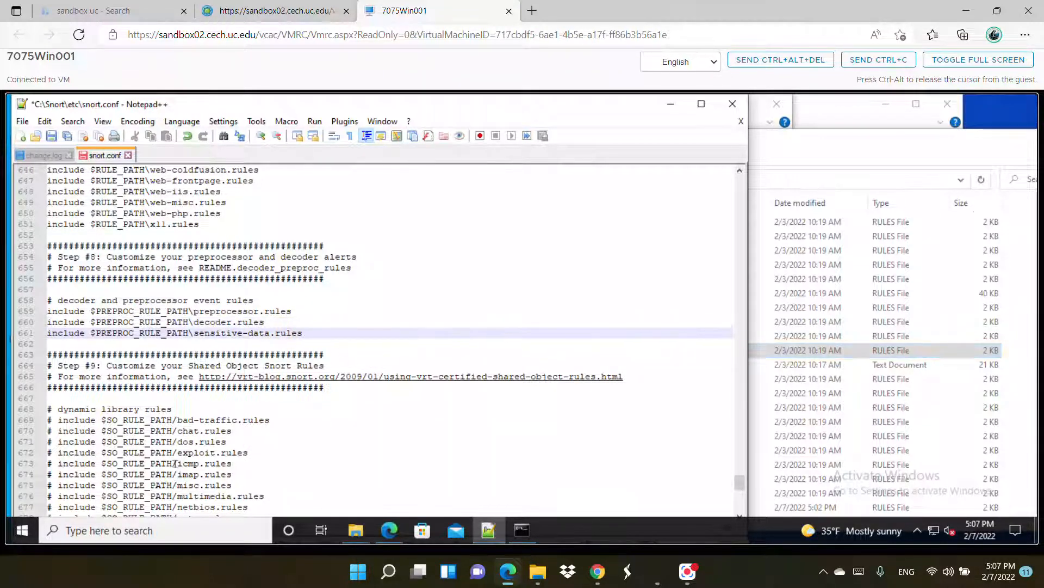
Save snort.conf, close the file and exit the text editor
{"action": "scroll", "coordinate": [195, 457], "scroll_direction": "down", "scroll_amount": 4}
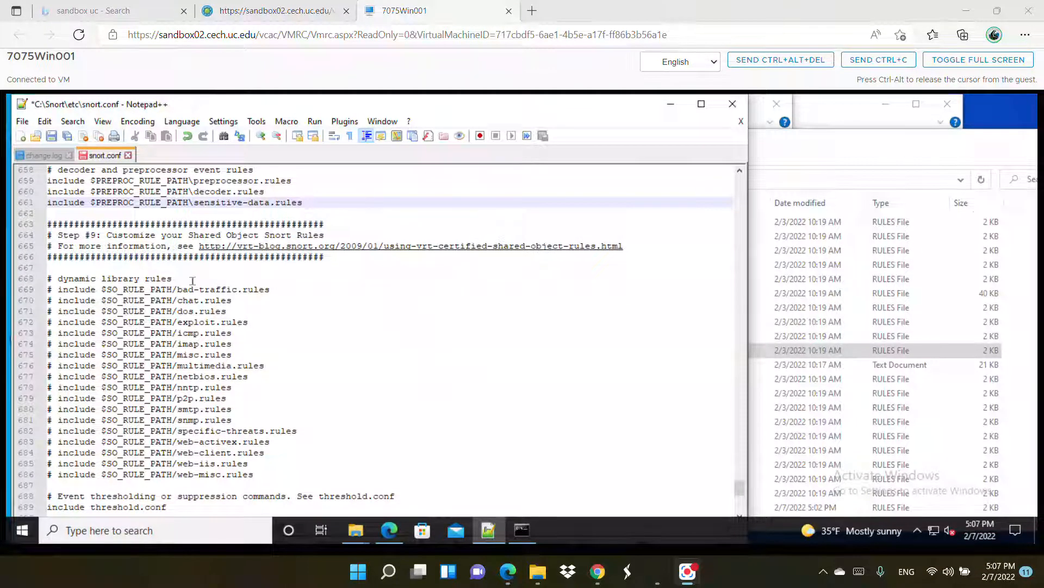
{"action": "left_click", "coordinate": [52, 136]}
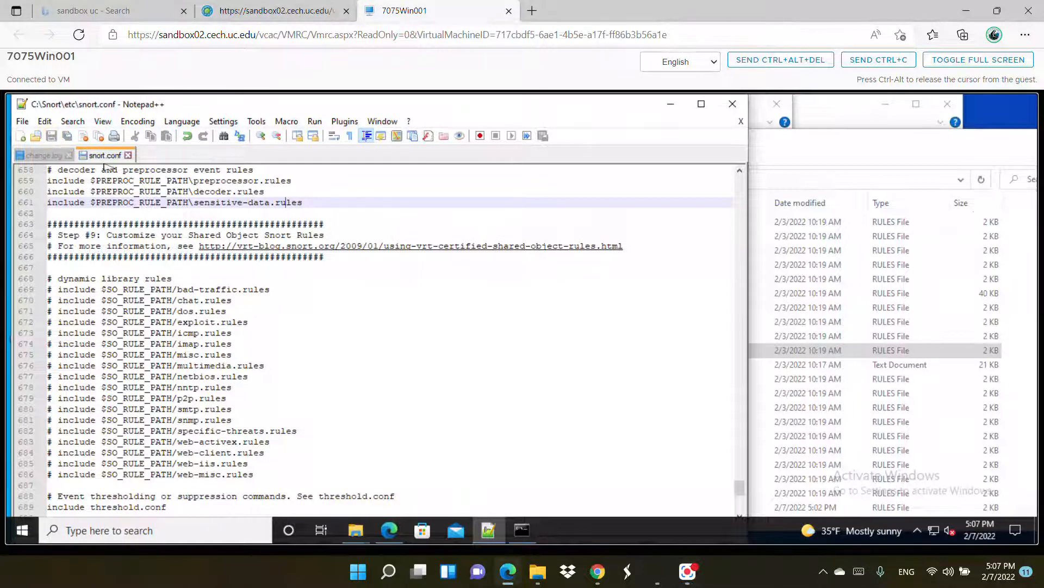
{"action": "left_click", "coordinate": [128, 155]}
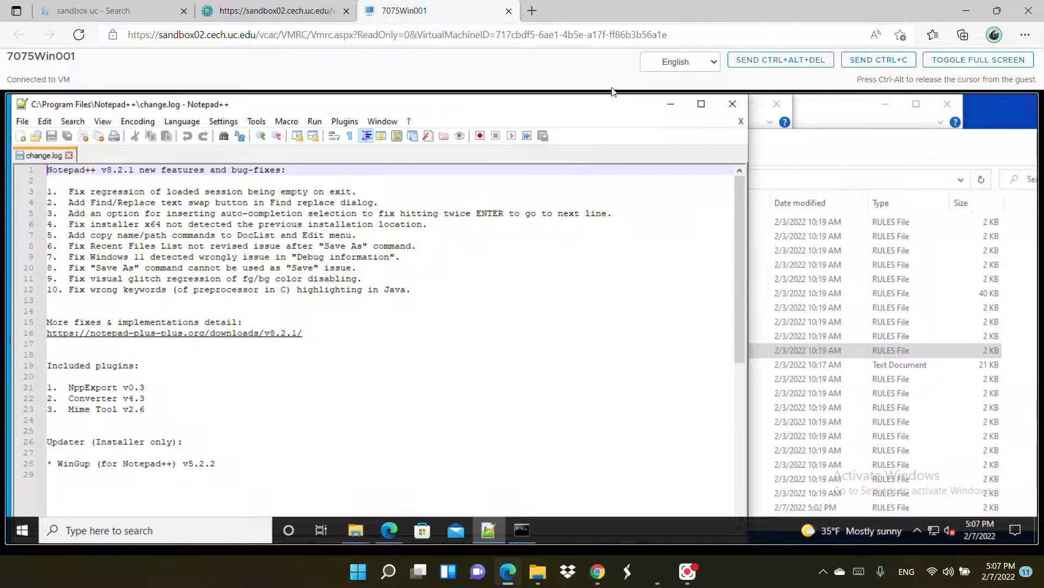
{"action": "left_click", "coordinate": [732, 103]}
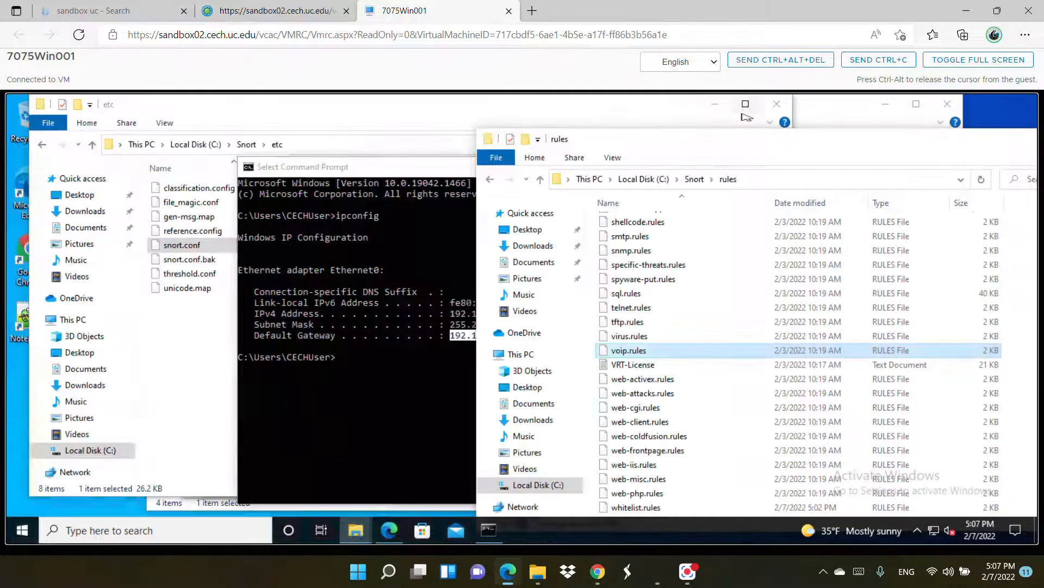
Go up from the rules folder to C:\Snort and close the Command Prompt window showing the ipconfig output
{"action": "left_click", "coordinate": [695, 179]}
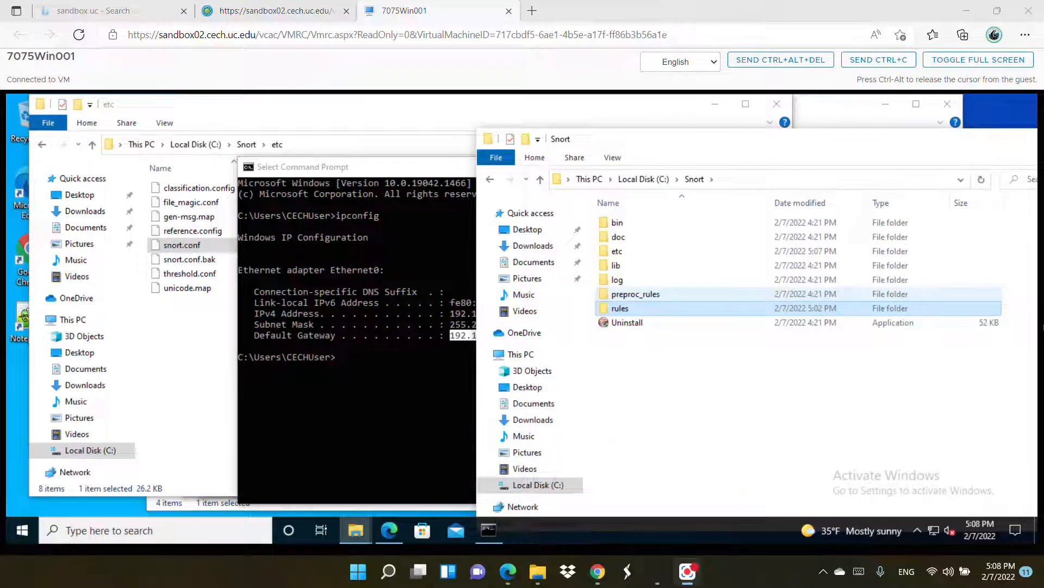
{"action": "left_click", "coordinate": [652, 397]}
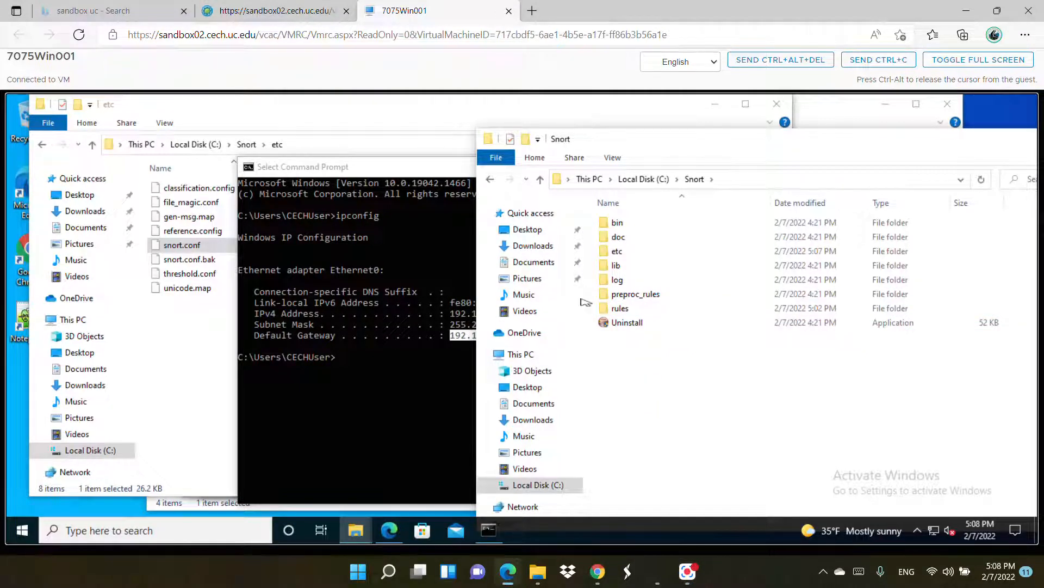
{"action": "left_click", "coordinate": [421, 414]}
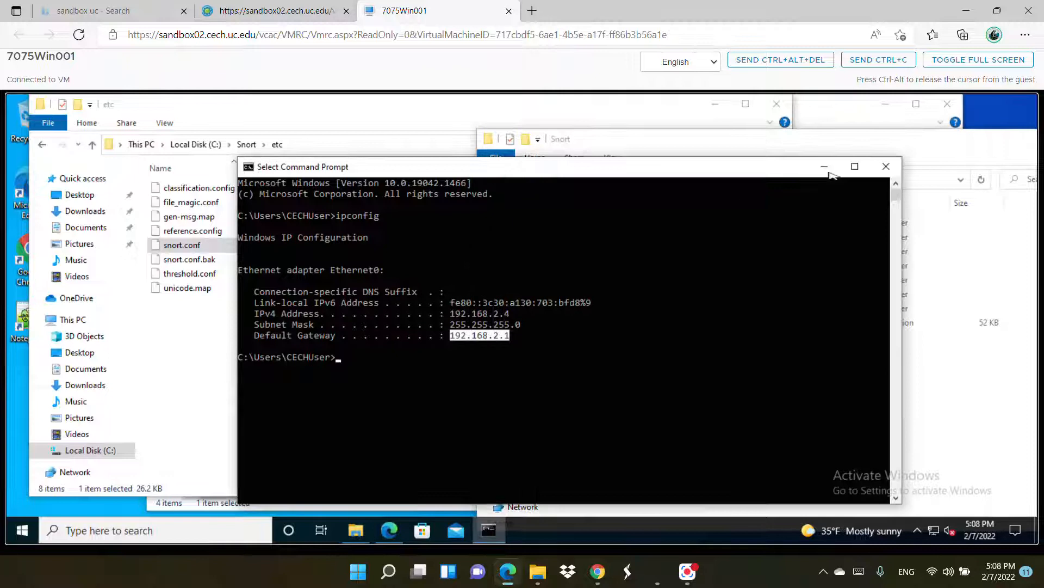
{"action": "left_click", "coordinate": [888, 166]}
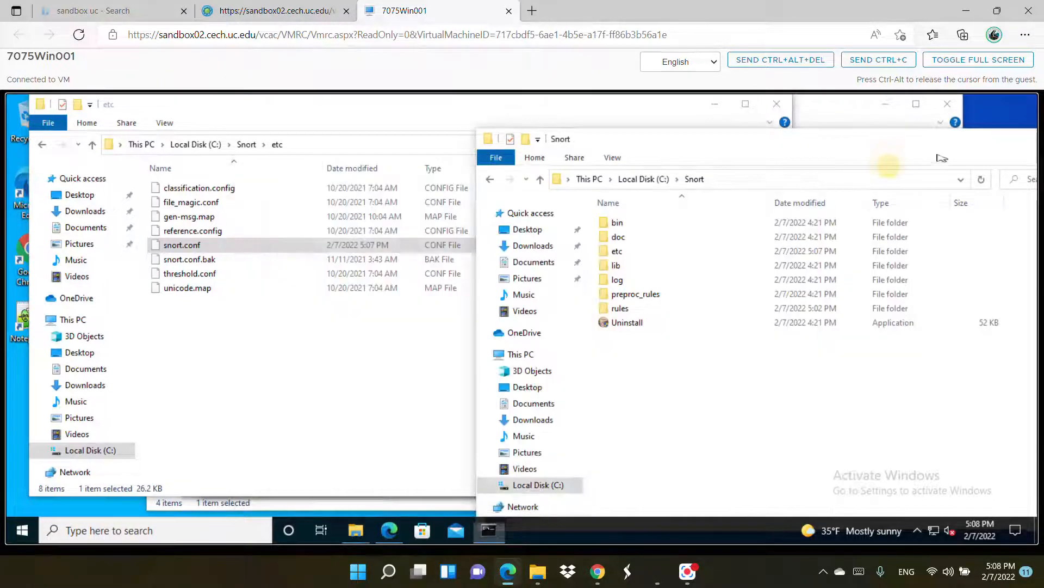
Close the etc and both snortrules-snapshot folder windows, then move the C:\Snort window fully into view
{"action": "left_click", "coordinate": [777, 103]}
{"action": "left_click", "coordinate": [947, 105]}
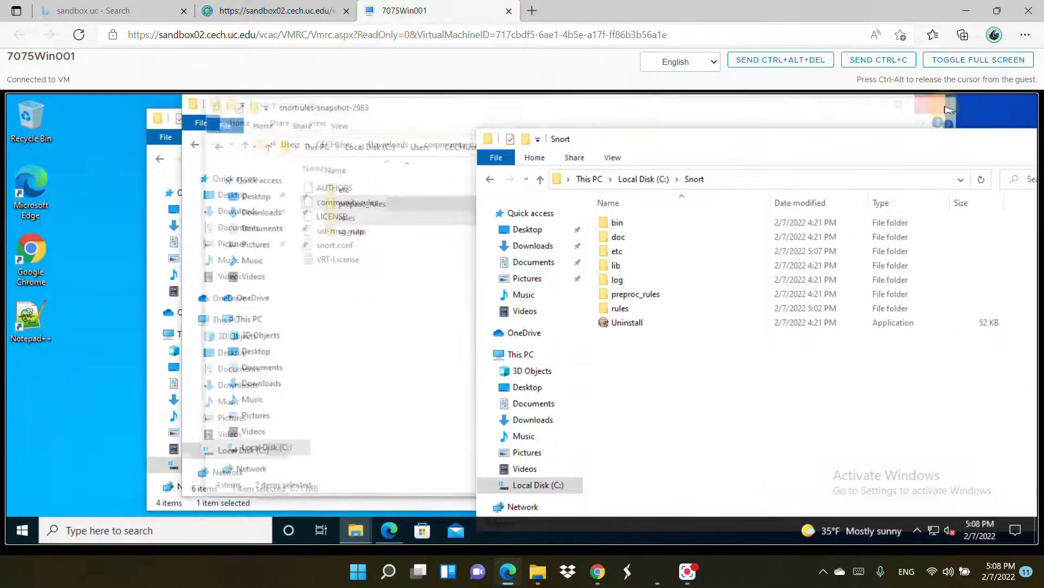
{"action": "left_click", "coordinate": [931, 106]}
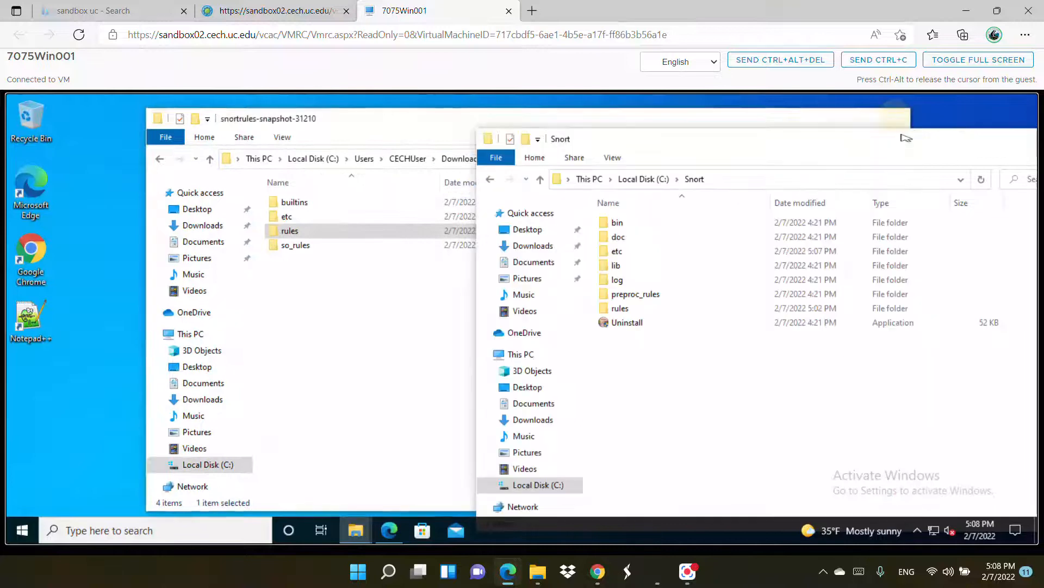
{"action": "left_click", "coordinate": [896, 118]}
{"action": "left_click_drag", "start_coordinate": [914, 142], "coordinate": [680, 125]}
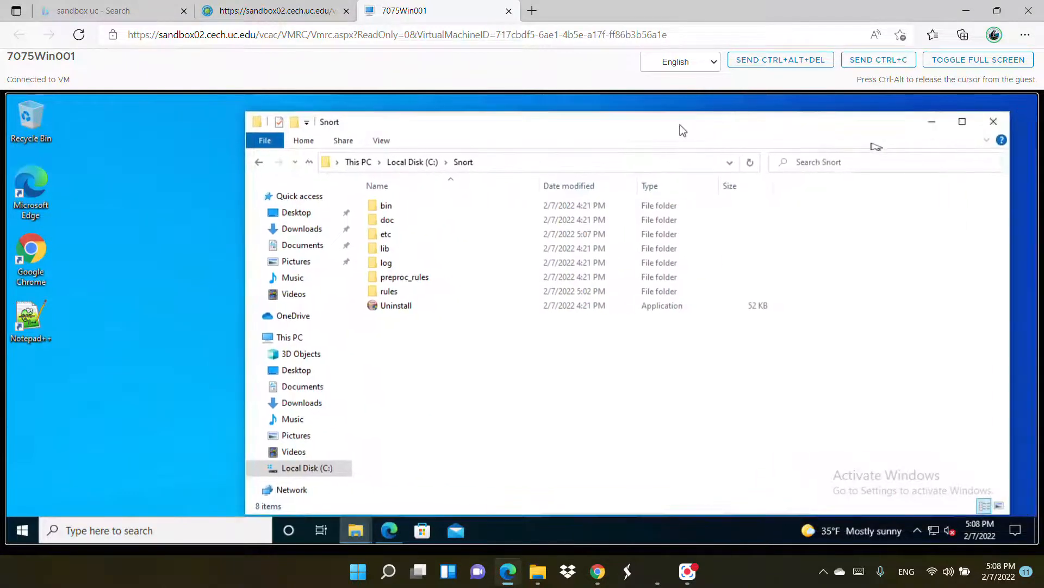
Open a new Command Prompt and change the directory to c:\Snort\bin
{"action": "left_click", "coordinate": [191, 530]}
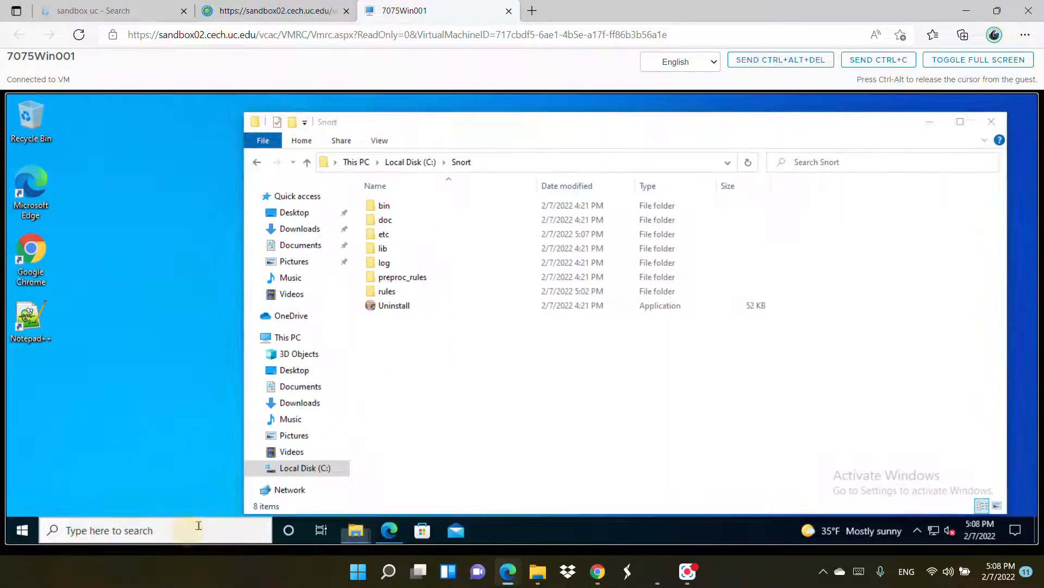
{"action": "left_click", "coordinate": [216, 234]}
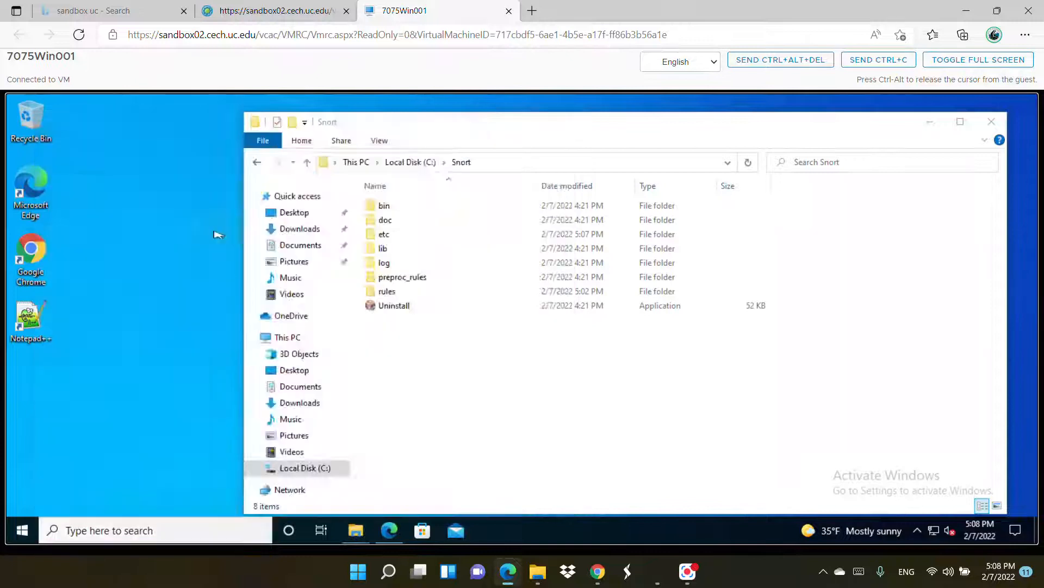
{"action": "left_click_drag", "start_coordinate": [347, 161], "coordinate": [496, 245]}
{"action": "type", "text": "c"}
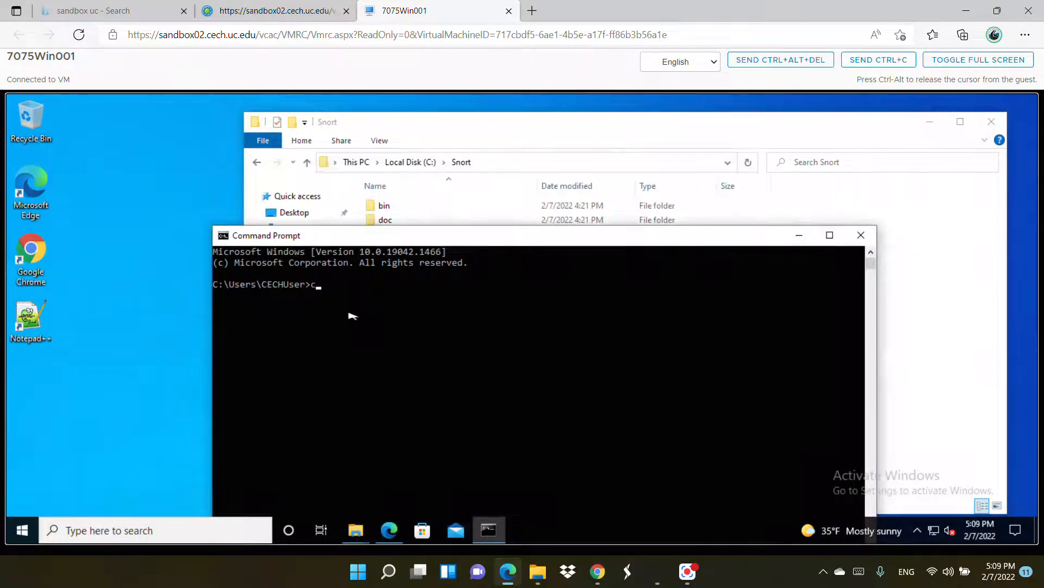
{"action": "type", "text": "d c:\\Snort\\bin"}
{"action": "key", "text": "Return"}
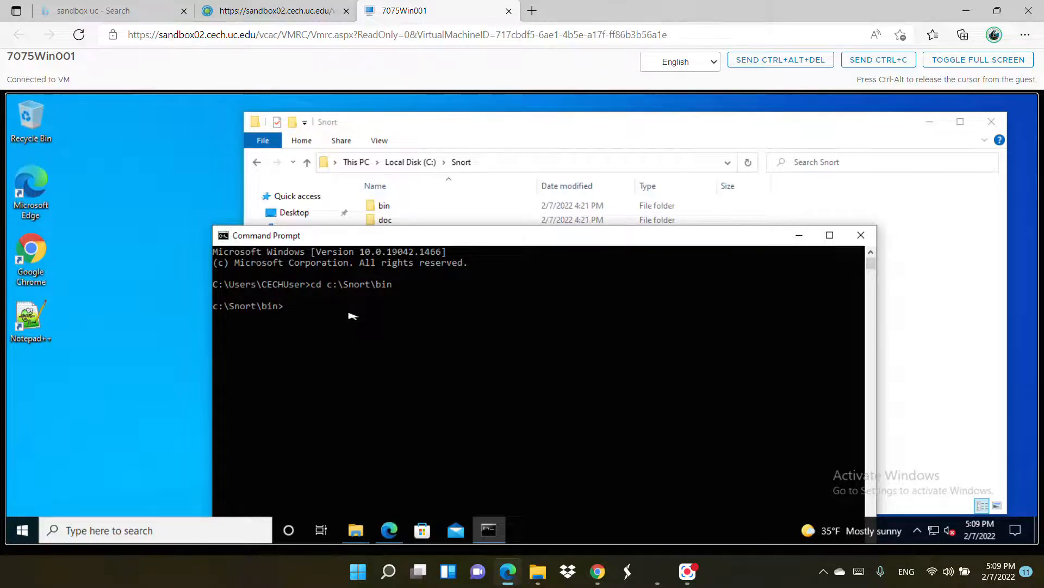
List the contents of c:\Snort\bin with dir and locate snort.exe in the listing
{"action": "key", "text": "Return"}
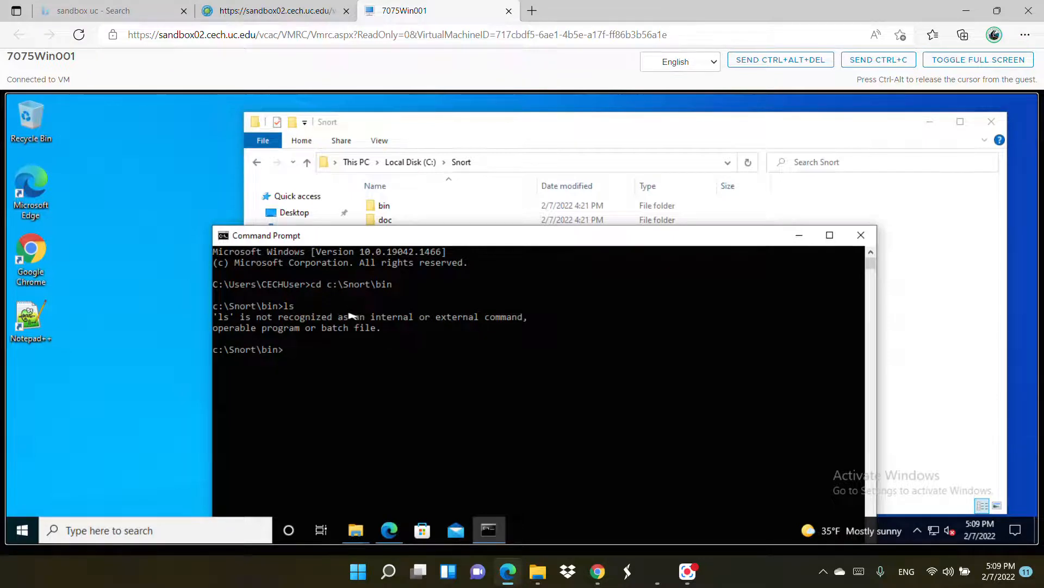
{"action": "type", "text": "dit"}
{"action": "key", "text": "Return"}
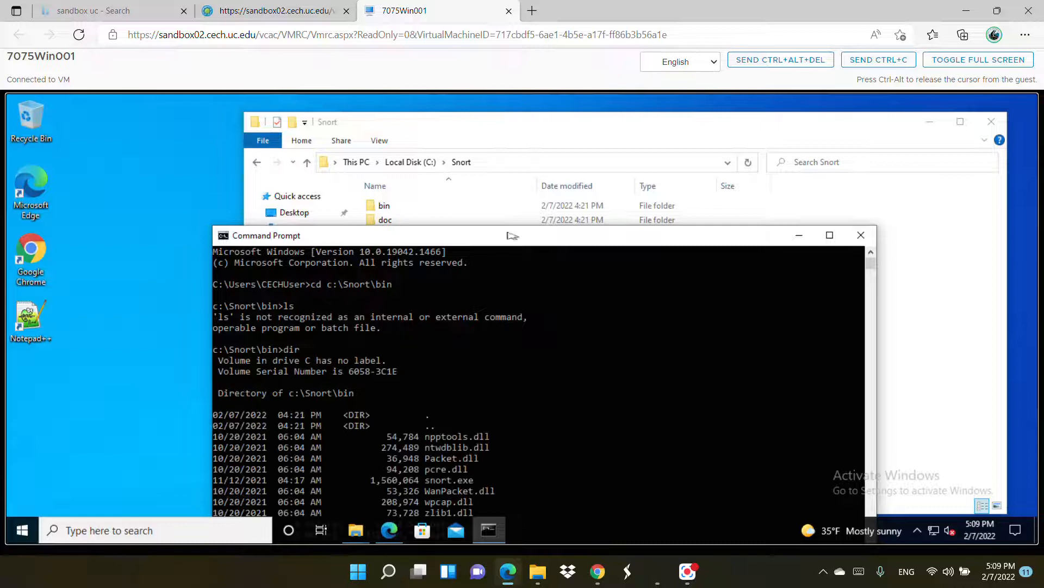
{"action": "left_click_drag", "start_coordinate": [507, 237], "coordinate": [520, 175]}
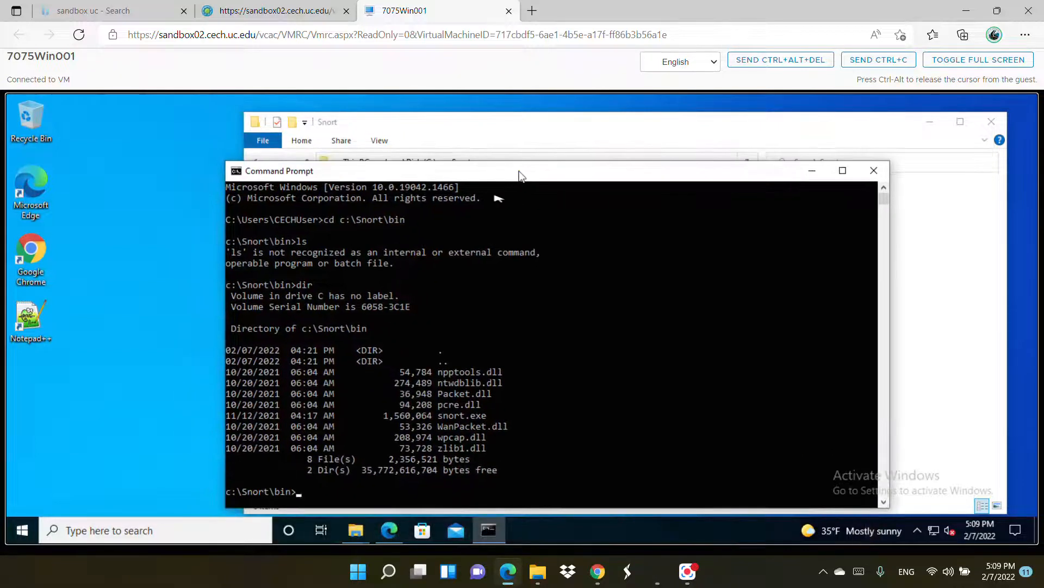
{"action": "left_click", "coordinate": [451, 416]}
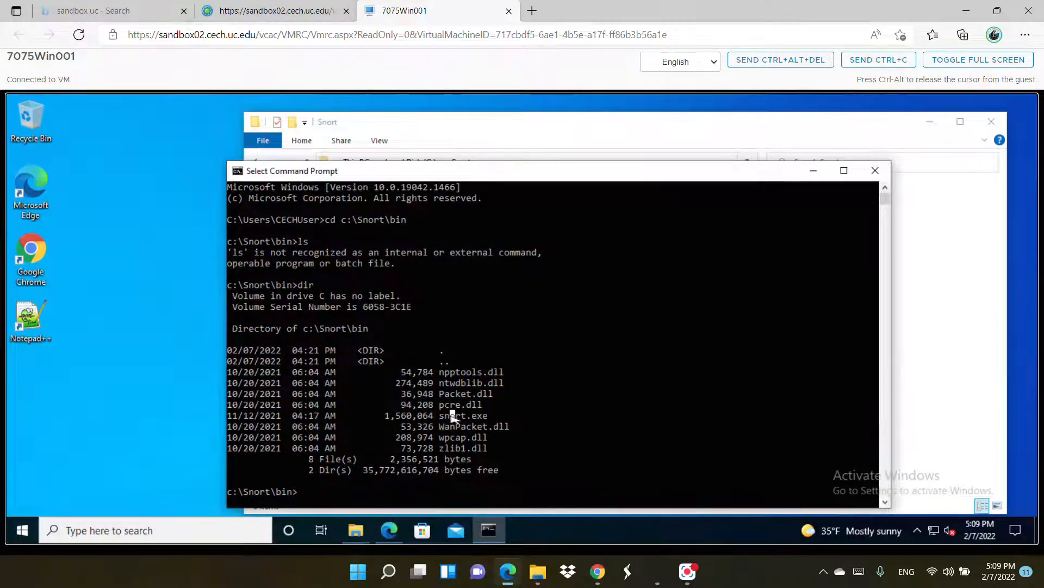
{"action": "left_click", "coordinate": [388, 501]}
{"action": "type", "text": "dir"}
{"action": "key", "text": "Up"}
{"action": "key", "text": "Up"}
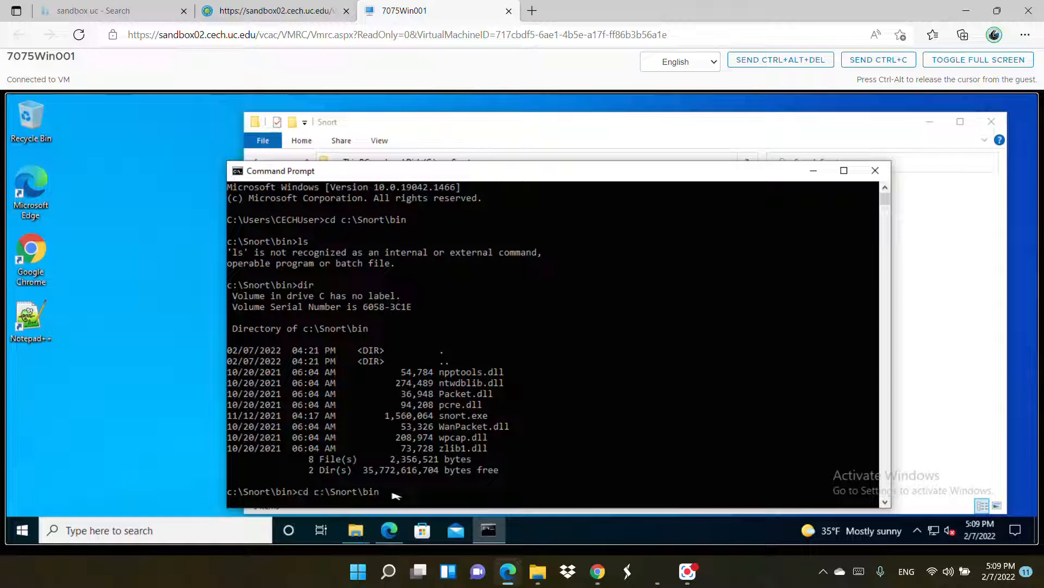
{"action": "key", "text": "Down"}
{"action": "type", "text": "\\\\"}
{"action": "key", "text": "BackSpace"}
{"action": "key", "text": "BackSpace"}
{"action": "key", "text": "BackSpace"}
{"action": "key", "text": "BackSpace"}
{"action": "key", "text": "BackSpace"}
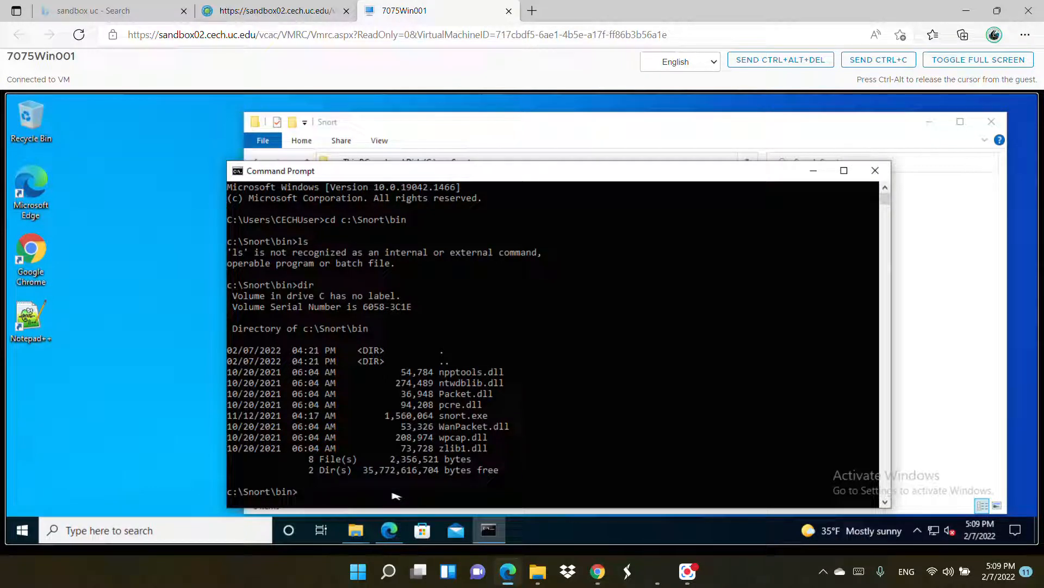
Check the installed Snort version by running snort.exe -V
{"action": "type", "text": "snort.exe"}
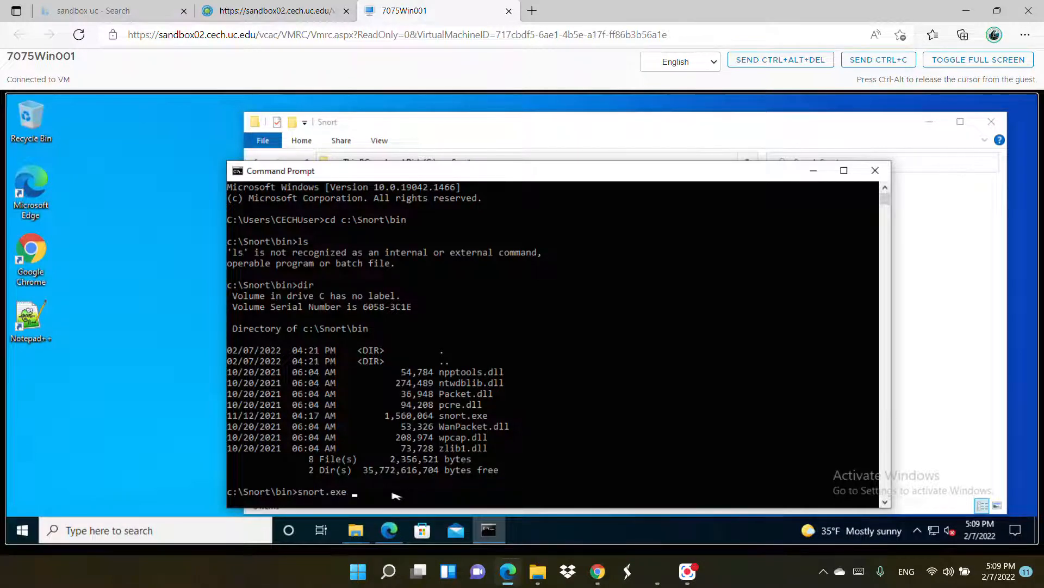
{"action": "type", "text": " -V"}
{"action": "key", "text": "Return"}
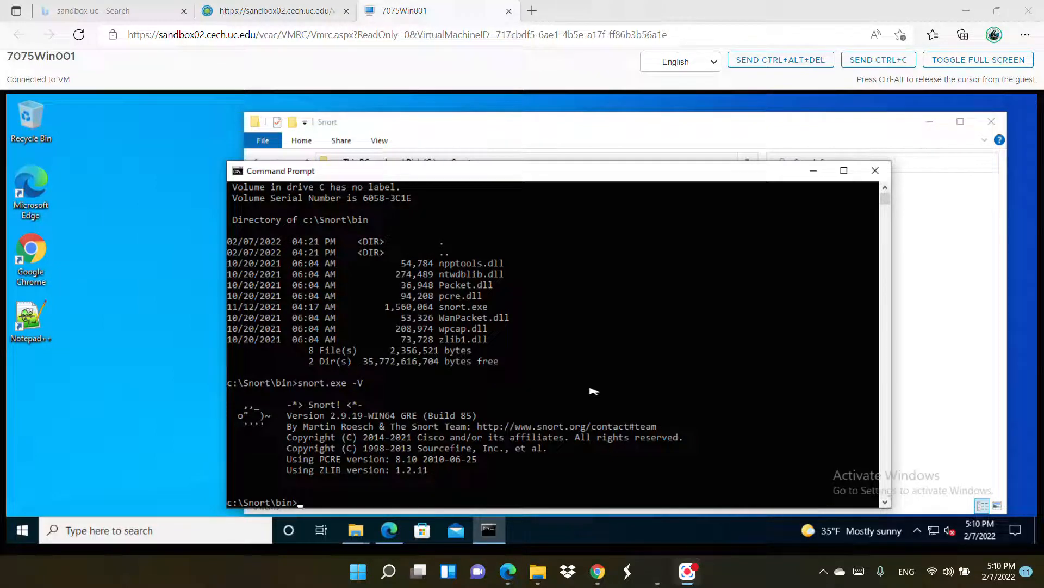
List the network interfaces available to Snort by running snort -W
{"action": "left_click", "coordinate": [605, 439]}
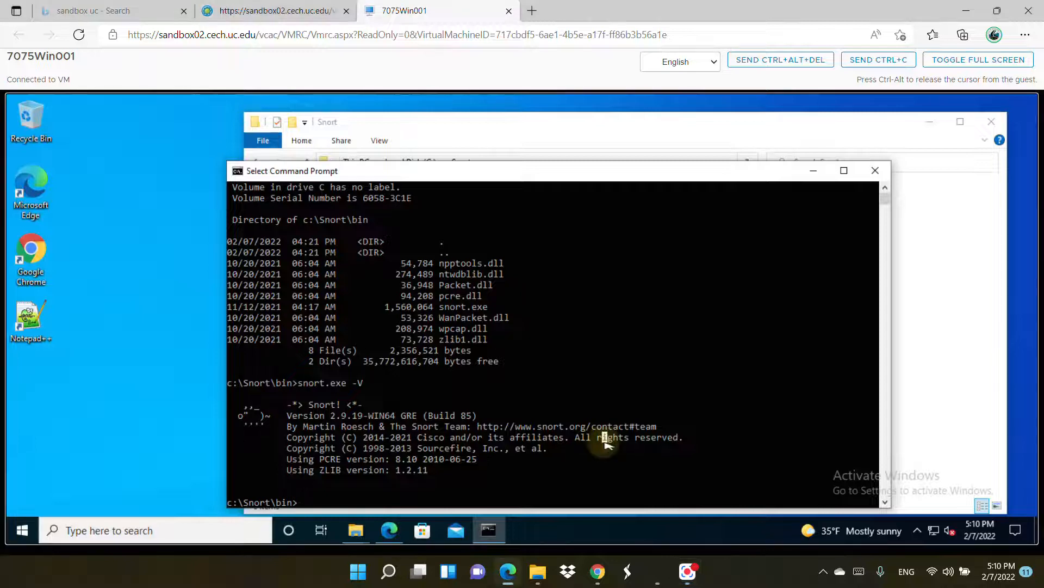
{"action": "key", "text": "Up"}
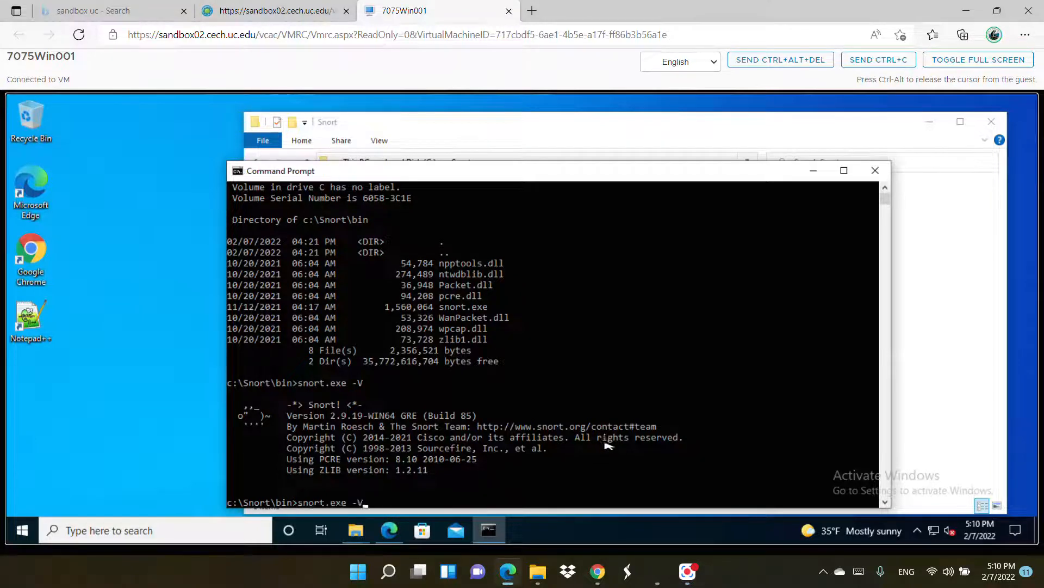
{"action": "key", "text": "Left"}
{"action": "key", "text": "Left"}
{"action": "key", "text": "BackSpace"}
{"action": "key", "text": "BackSpace"}
{"action": "key", "text": "BackSpace"}
{"action": "key", "text": "BackSpace"}
{"action": "key", "text": "ctrl+z"}
{"action": "key", "text": "BackSpace"}
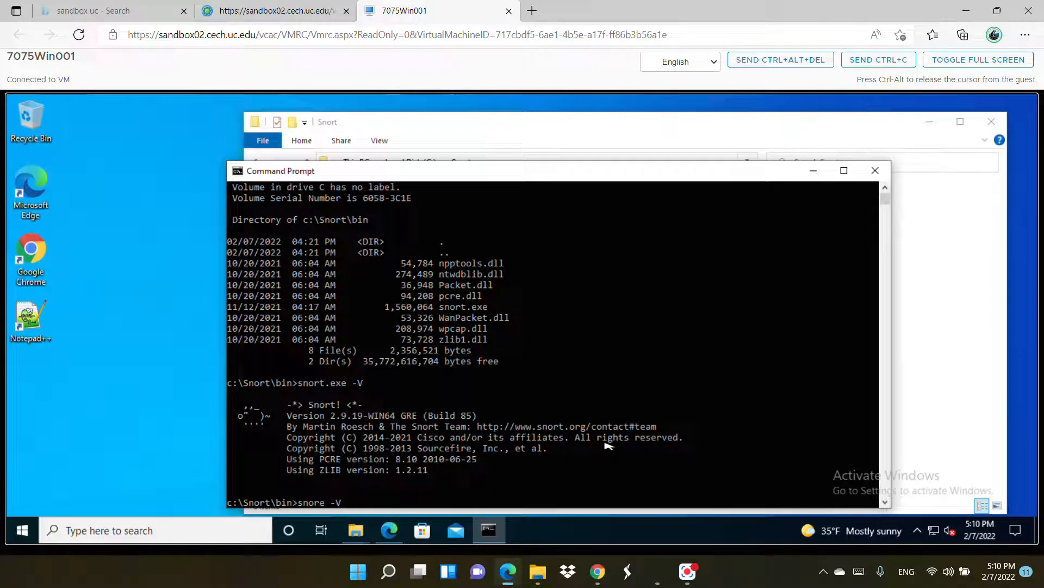
{"action": "key", "text": "Delete"}
{"action": "type", "text": "t"}
{"action": "key", "text": "BackSpace"}
{"action": "key", "text": "Return"}
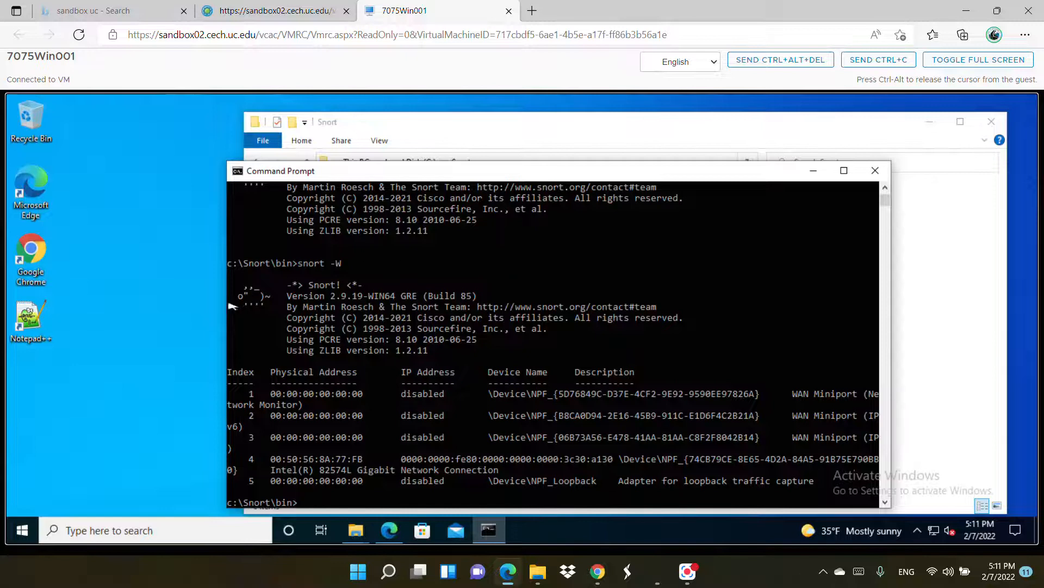
Widen and reposition the Command Prompt window so each row of the interface table fits on one line
{"action": "left_click_drag", "start_coordinate": [226, 302], "coordinate": [225, 303]}
{"action": "left_click_drag", "start_coordinate": [150, 291], "coordinate": [66, 287]}
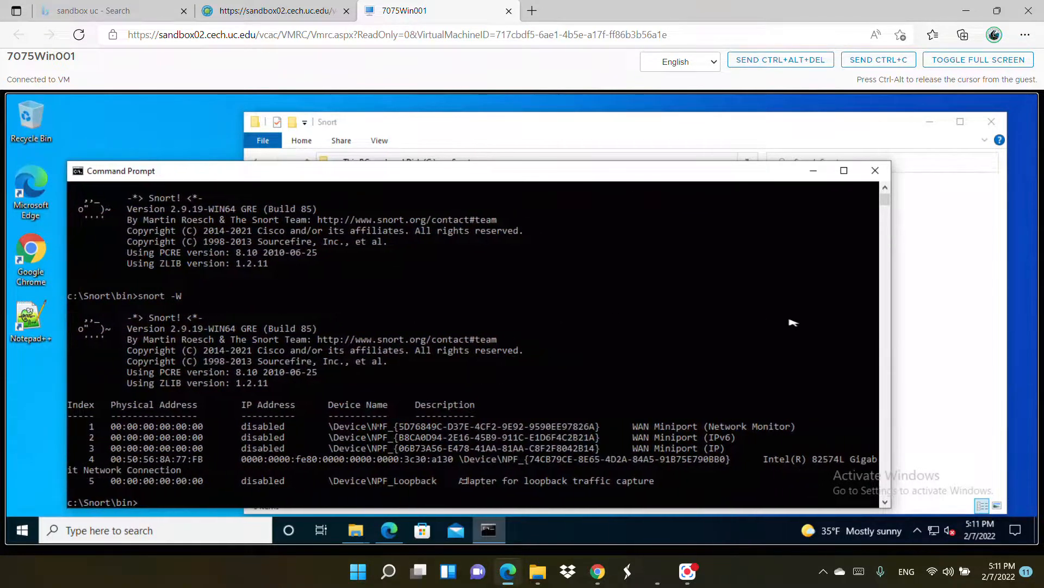
{"action": "left_click_drag", "start_coordinate": [906, 330], "coordinate": [996, 330]}
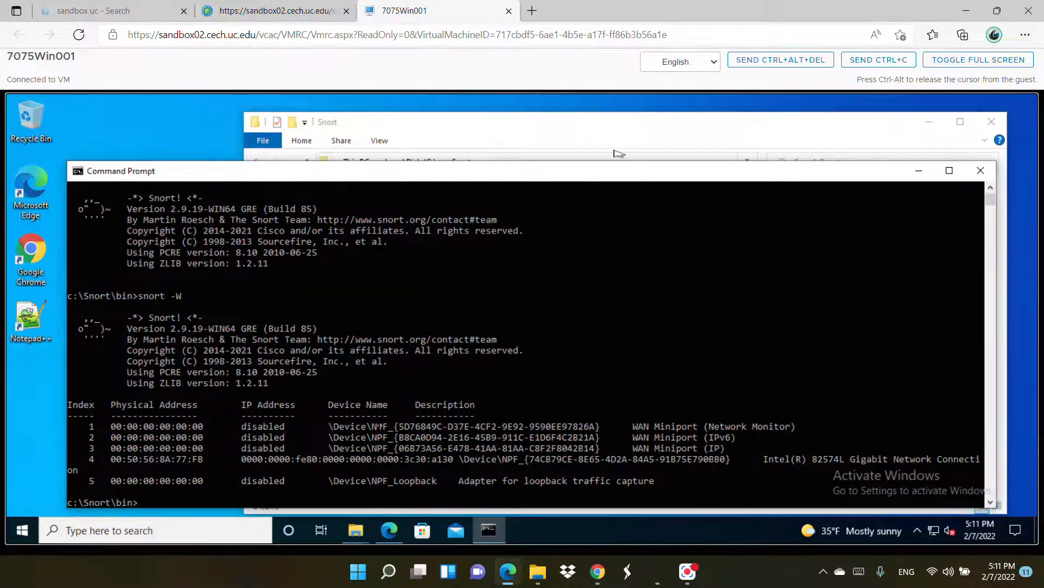
{"action": "left_click_drag", "start_coordinate": [631, 170], "coordinate": [607, 133]}
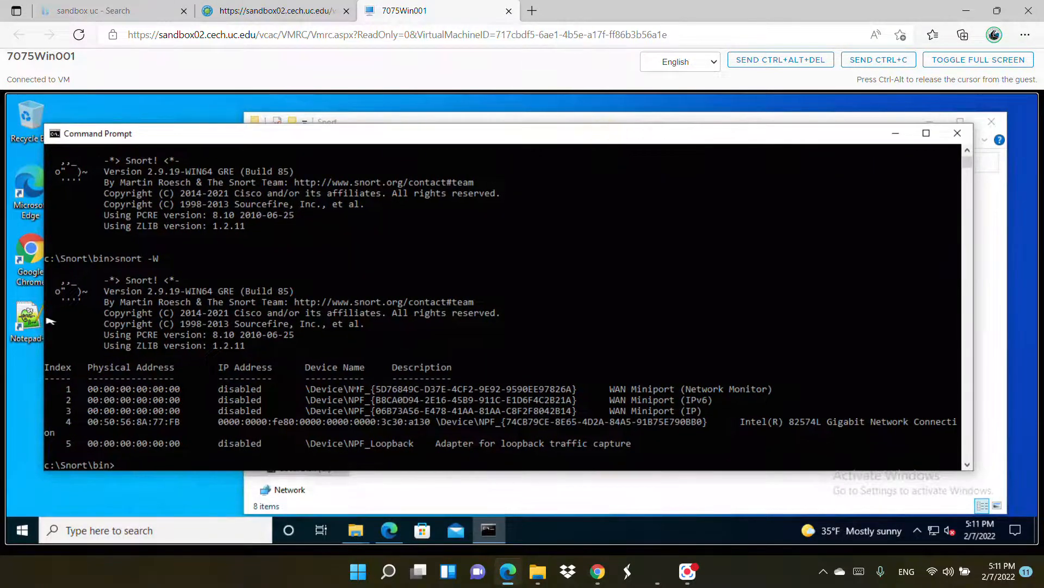
{"action": "left_click_drag", "start_coordinate": [44, 316], "coordinate": [19, 316]}
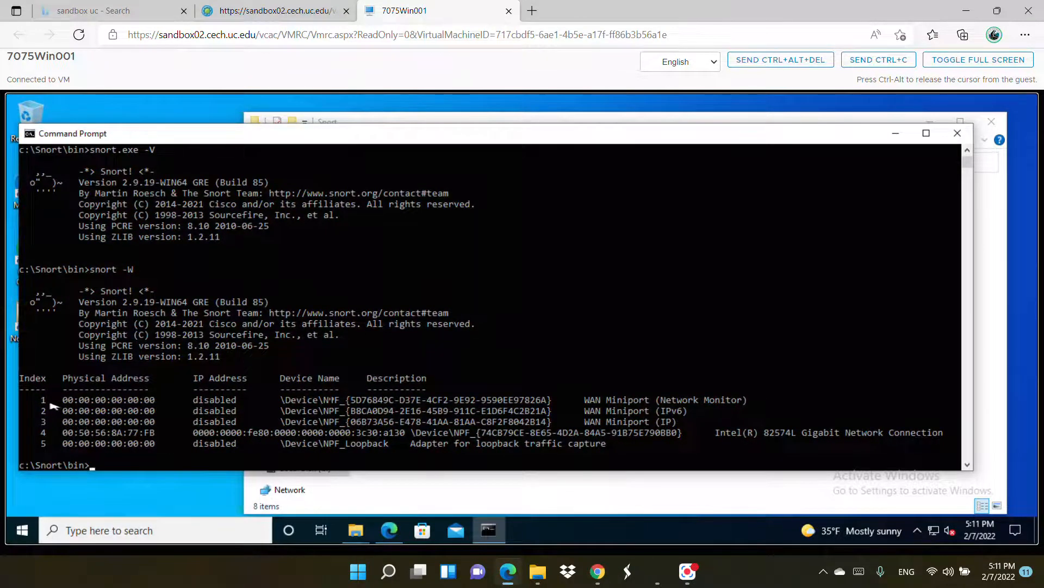